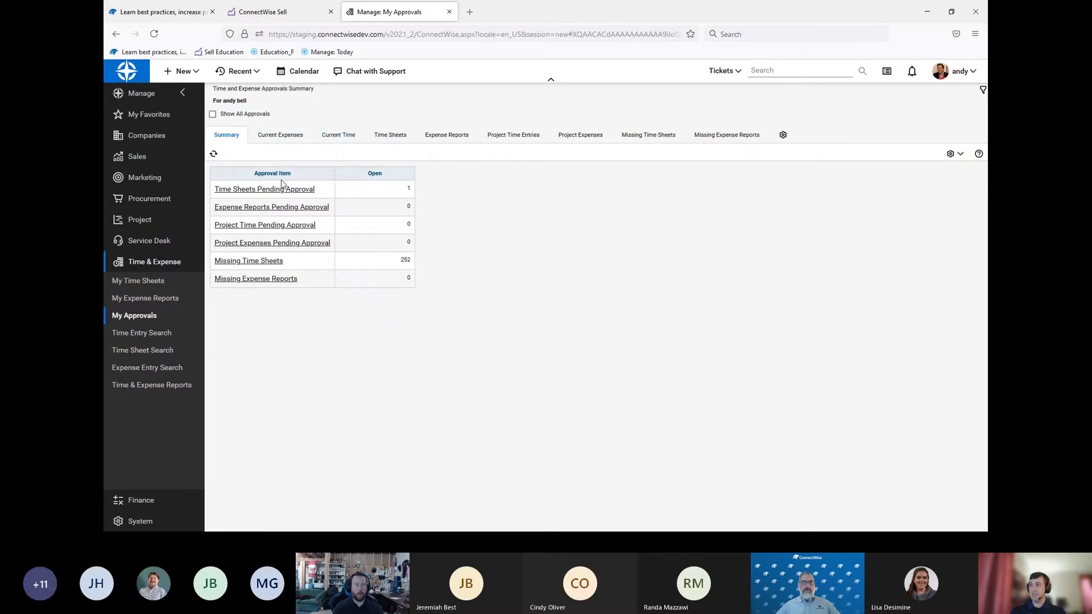
- Check the time sheets pending approval, and list the missing time sheets sorted by billable hours in descending order
{"action": "left_click", "coordinate": [250, 191]}
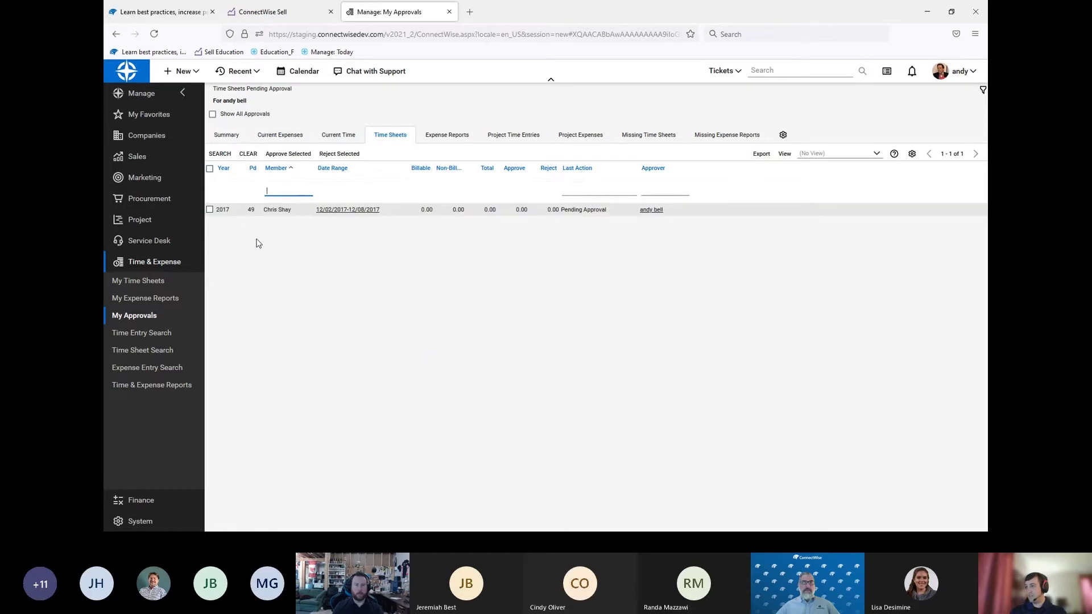
{"action": "left_click", "coordinate": [519, 216]}
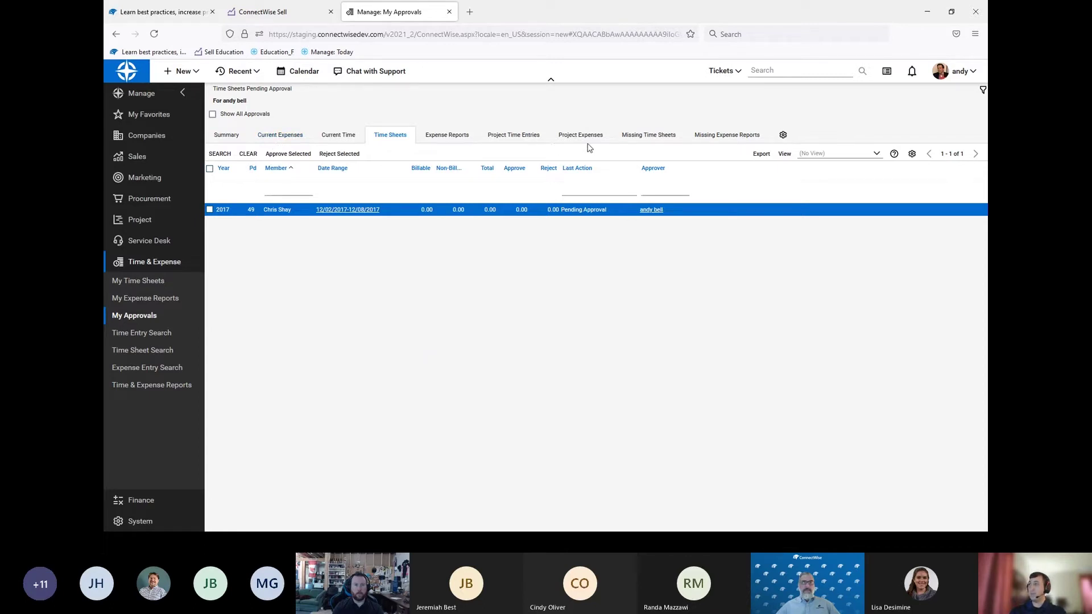
{"action": "left_click", "coordinate": [626, 138]}
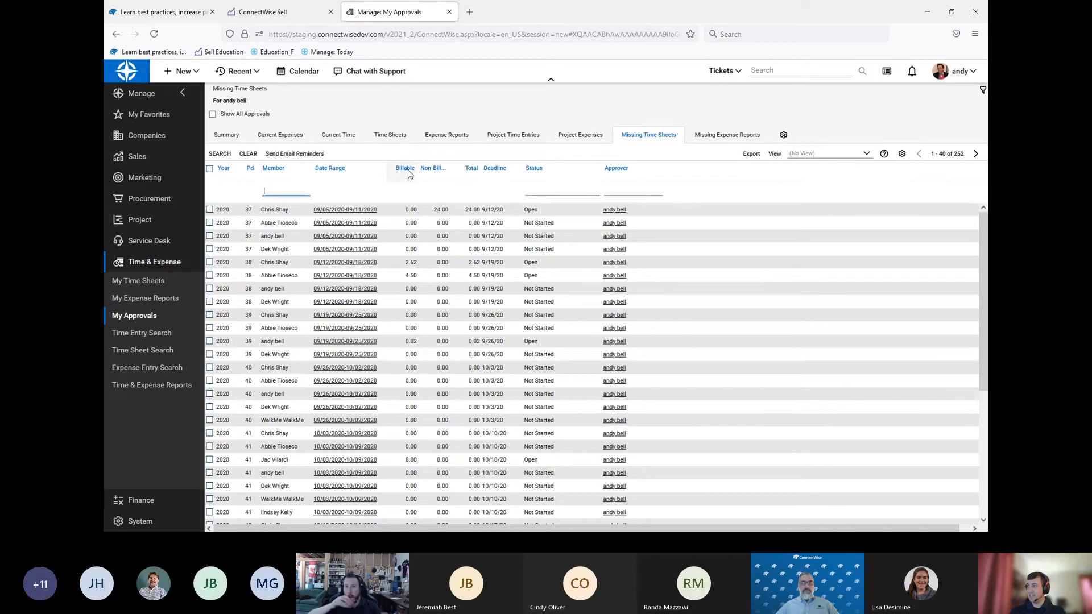
{"action": "left_click", "coordinate": [404, 170]}
{"action": "left_click", "coordinate": [405, 169]}
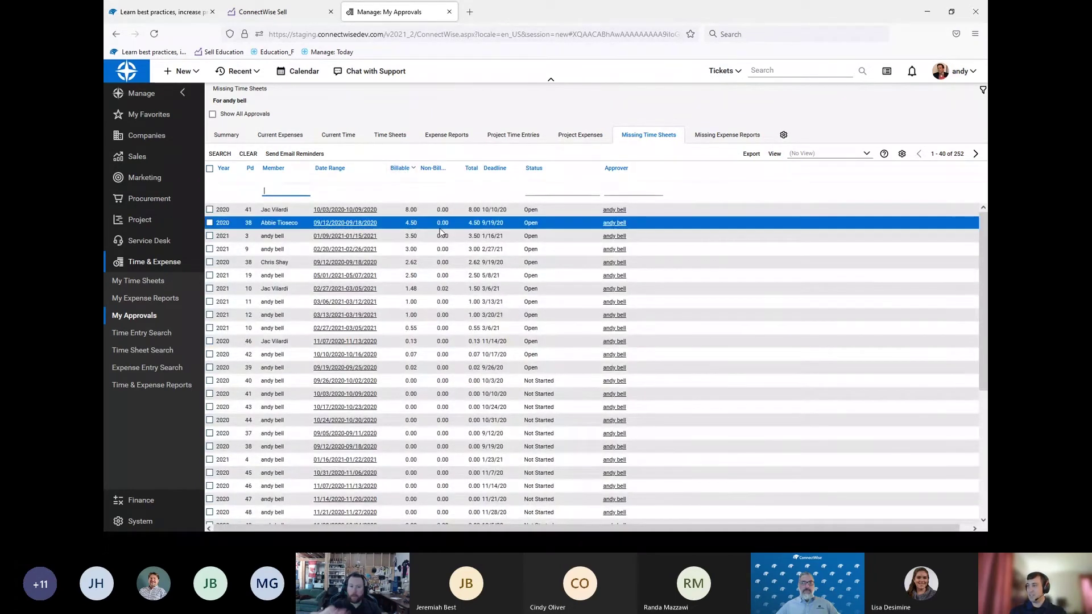
- Open the missing 09/12/2020-09/18/2020 time sheet with 2.62 billable hours and examine its daily entries for Wednesday 09/16
{"action": "left_click", "coordinate": [353, 211]}
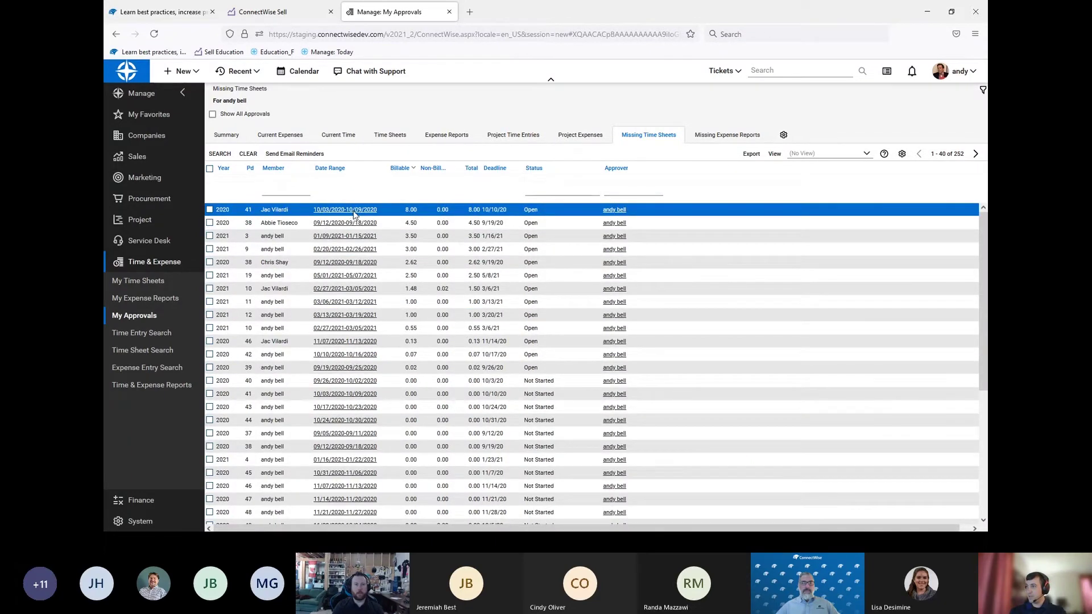
{"action": "left_click", "coordinate": [214, 154]}
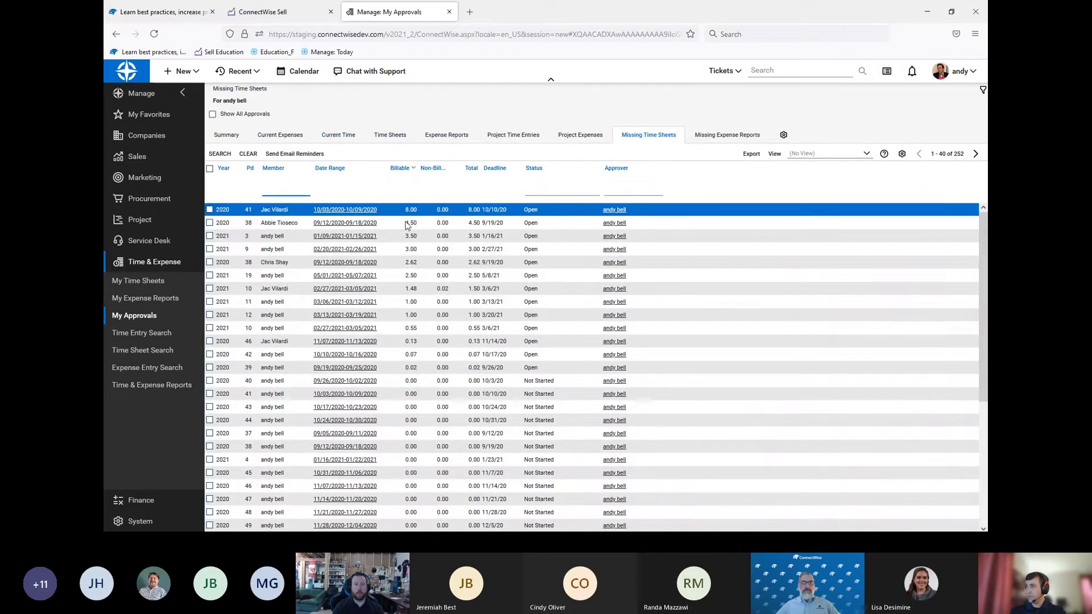
{"action": "left_click", "coordinate": [343, 263]}
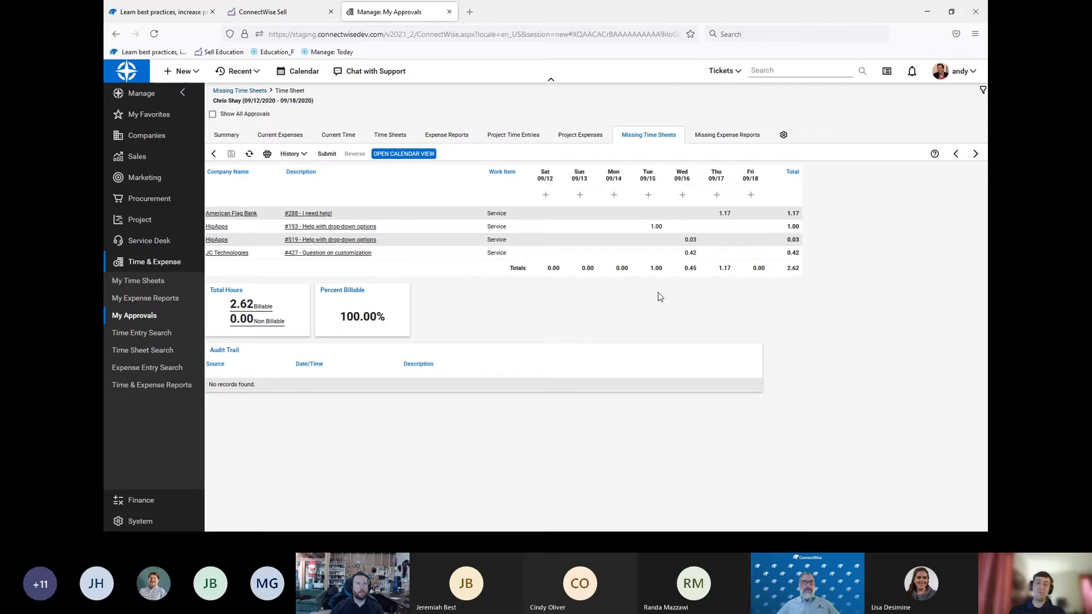
{"action": "left_click", "coordinate": [678, 244]}
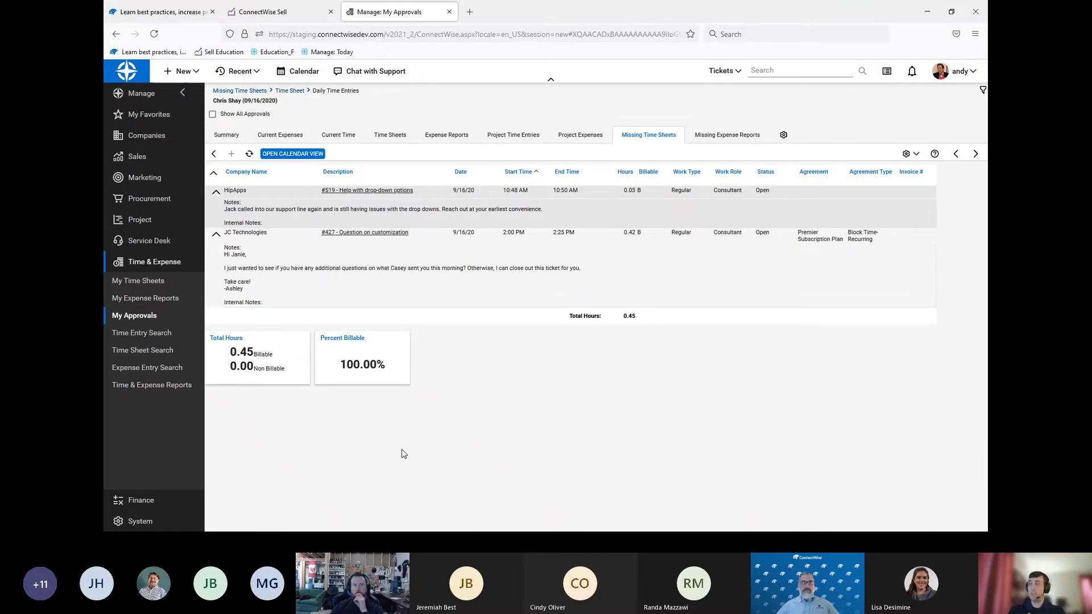
{"action": "left_click", "coordinate": [666, 203]}
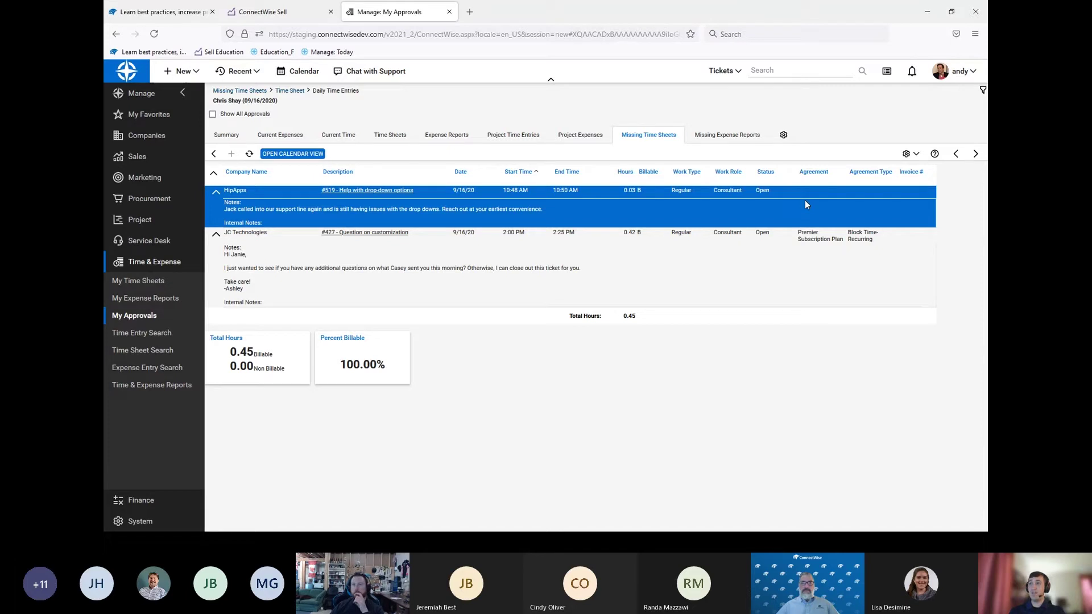
- Reject the HipApps time entry for ticket #519 with the comment "Missing Agreement."
{"action": "left_click", "coordinate": [408, 195]}
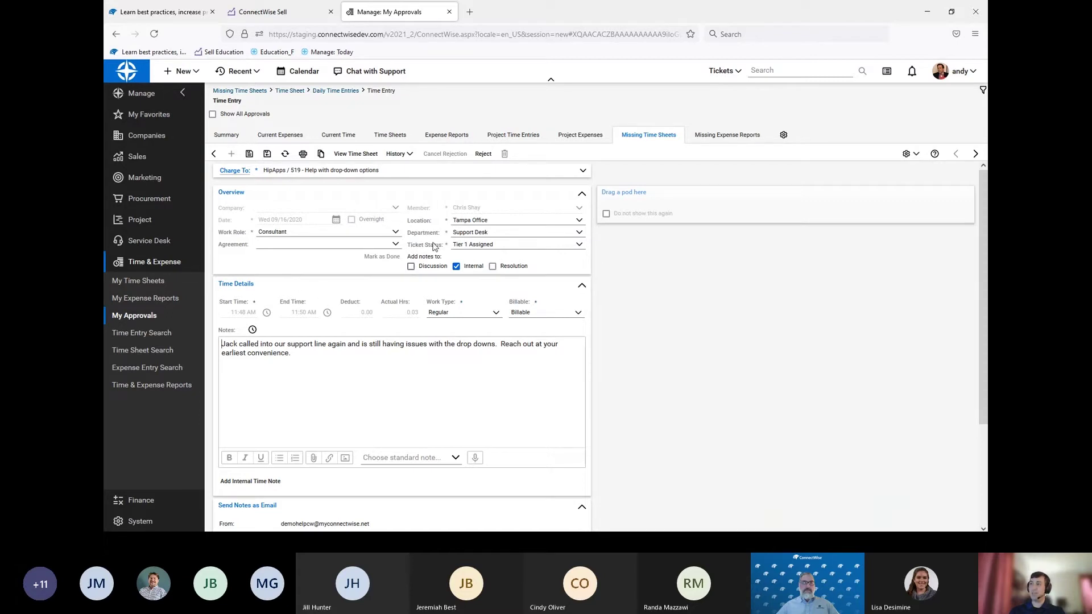
{"action": "left_click", "coordinate": [481, 155]}
{"action": "left_click", "coordinate": [472, 292]}
{"action": "type", "text": "Missing Agreement."}
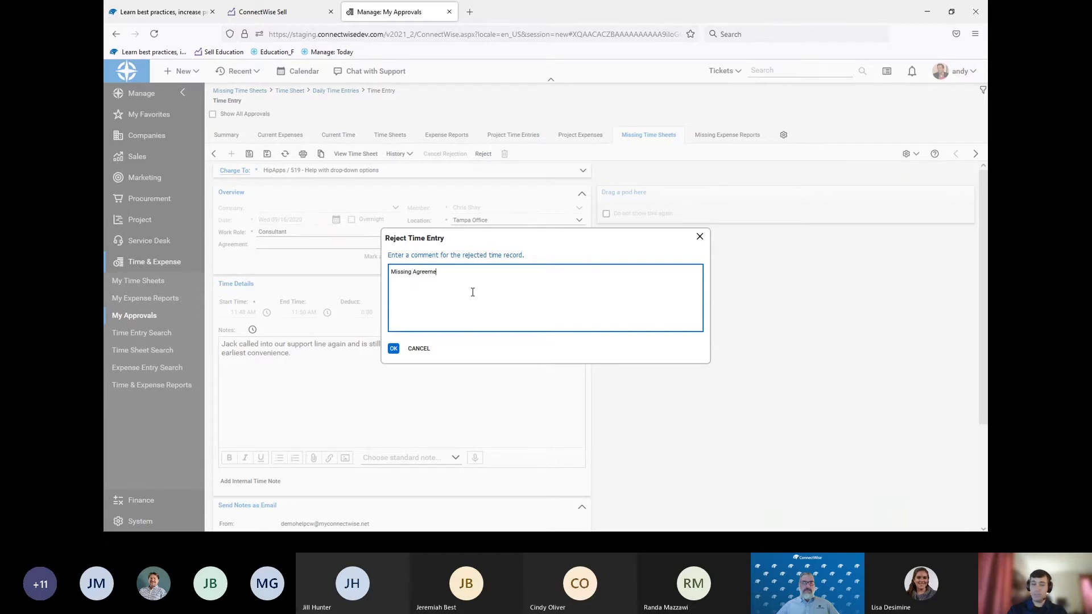
{"action": "left_click", "coordinate": [393, 349]}
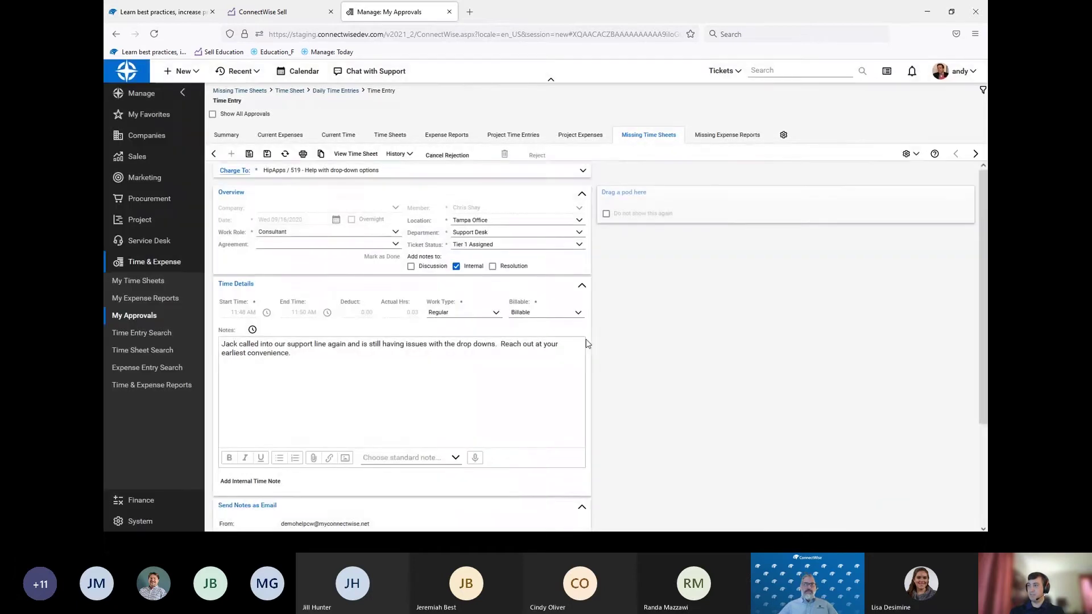
- Check ticket #519 in the daily entries and the weekly time sheet, and return to the missing time sheets list
{"action": "left_click", "coordinate": [214, 153]}
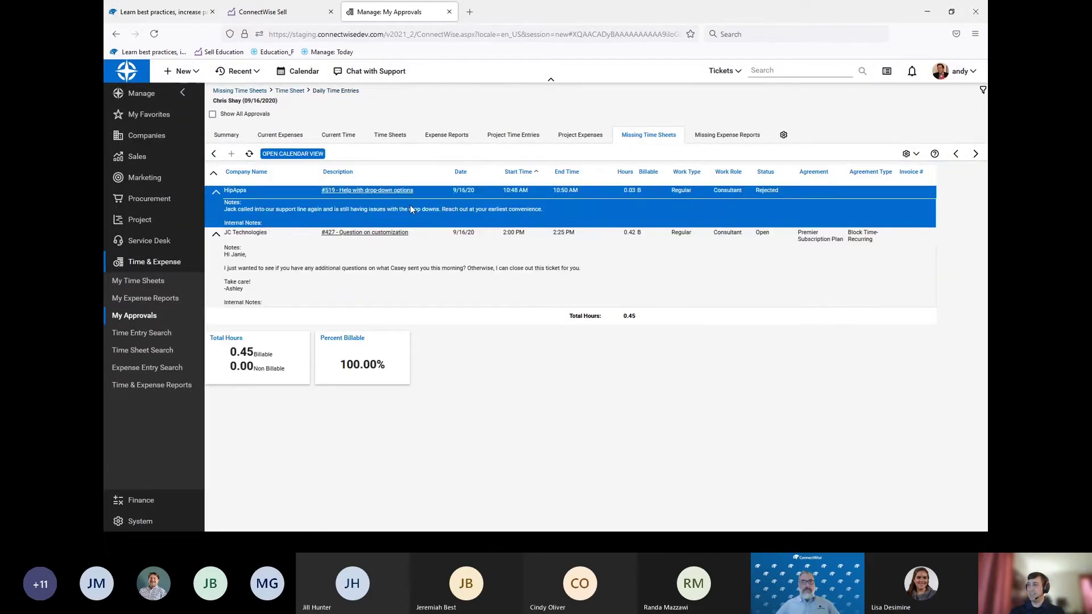
{"action": "left_click", "coordinate": [215, 155]}
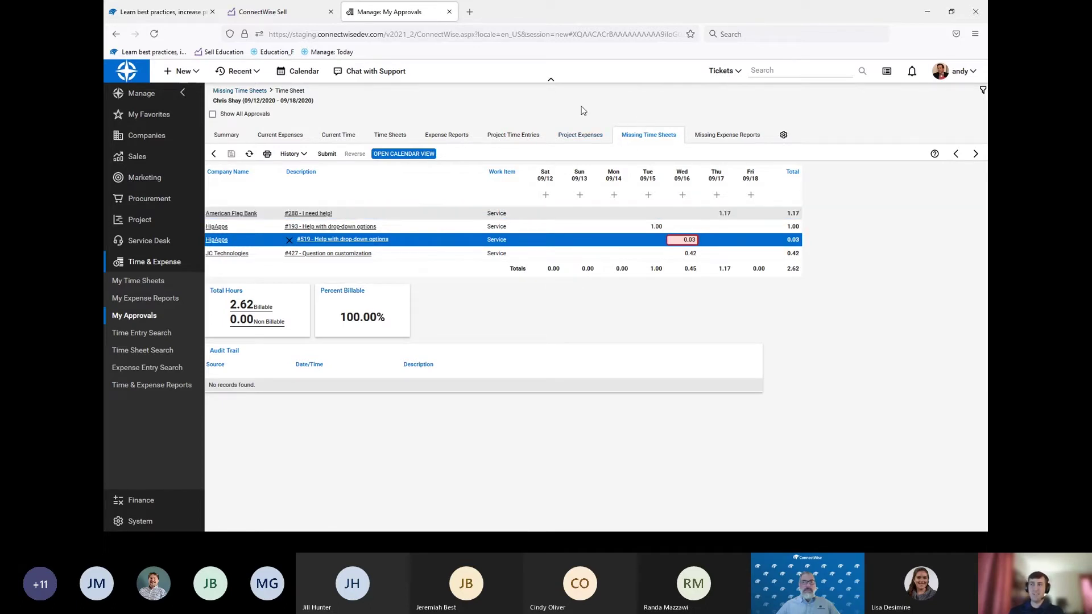
{"action": "left_click", "coordinate": [490, 327]}
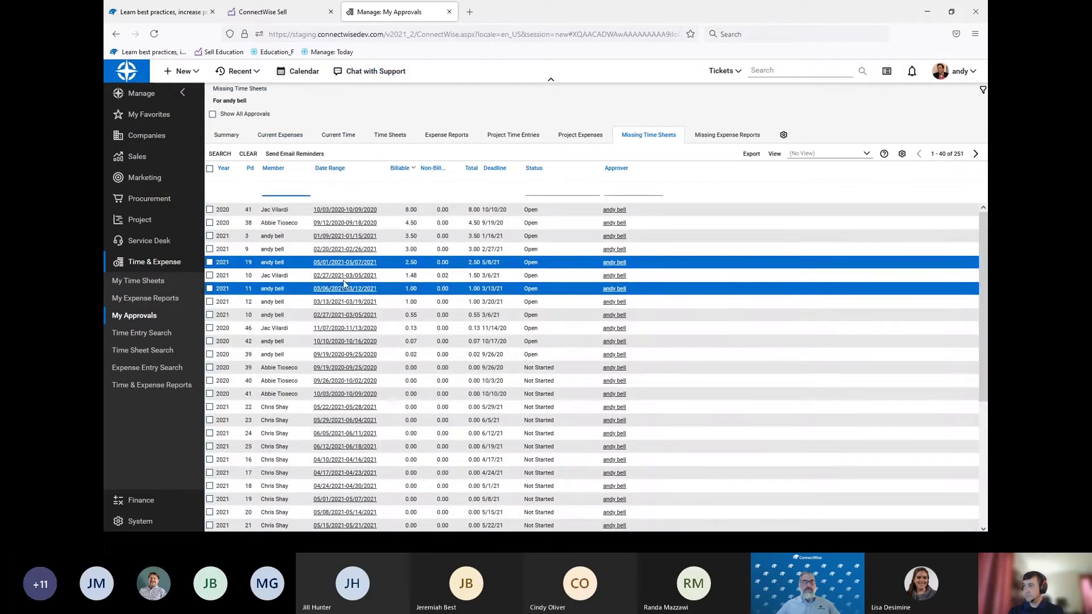
- Review the first listed member's current open time sheet for 06/19/2021-06/25/2021 and return to the current time list
{"action": "left_click", "coordinate": [338, 137]}
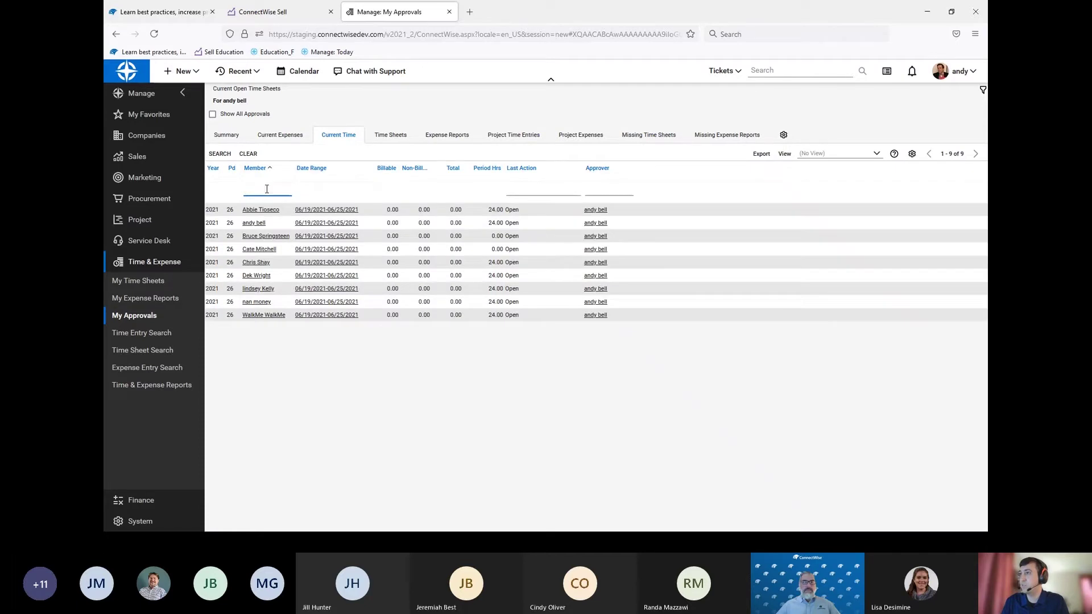
{"action": "left_click", "coordinate": [261, 207]}
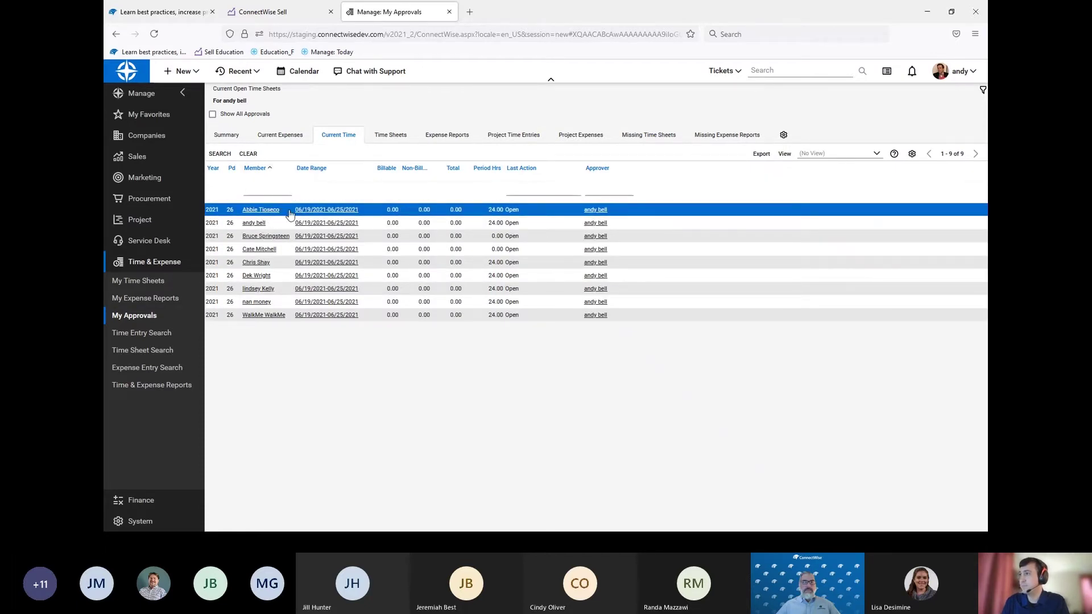
{"action": "left_click", "coordinate": [263, 210]}
{"action": "left_click", "coordinate": [438, 396]}
{"action": "left_click", "coordinate": [318, 211]}
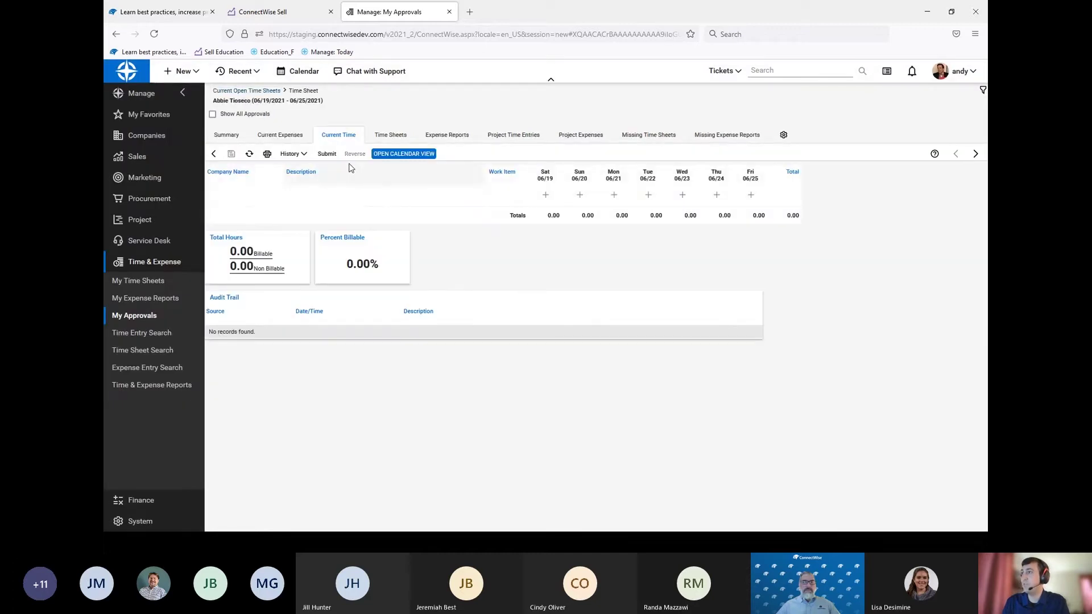
{"action": "left_click", "coordinate": [214, 153]}
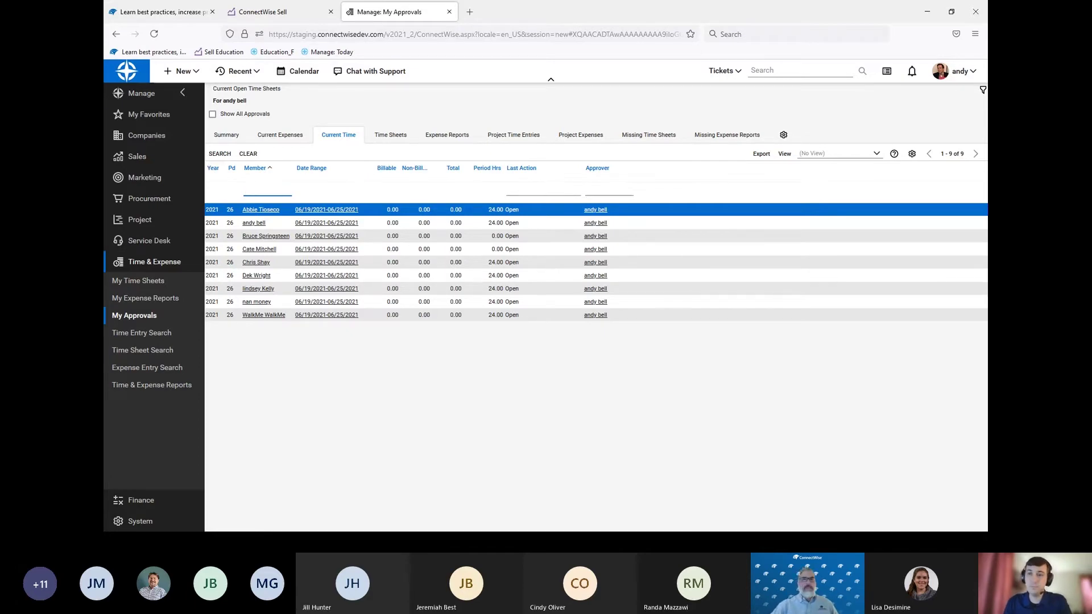
- Switch to the slide presentation on reviewing time sheets
{"action": "key", "text": "alt+Tab"}
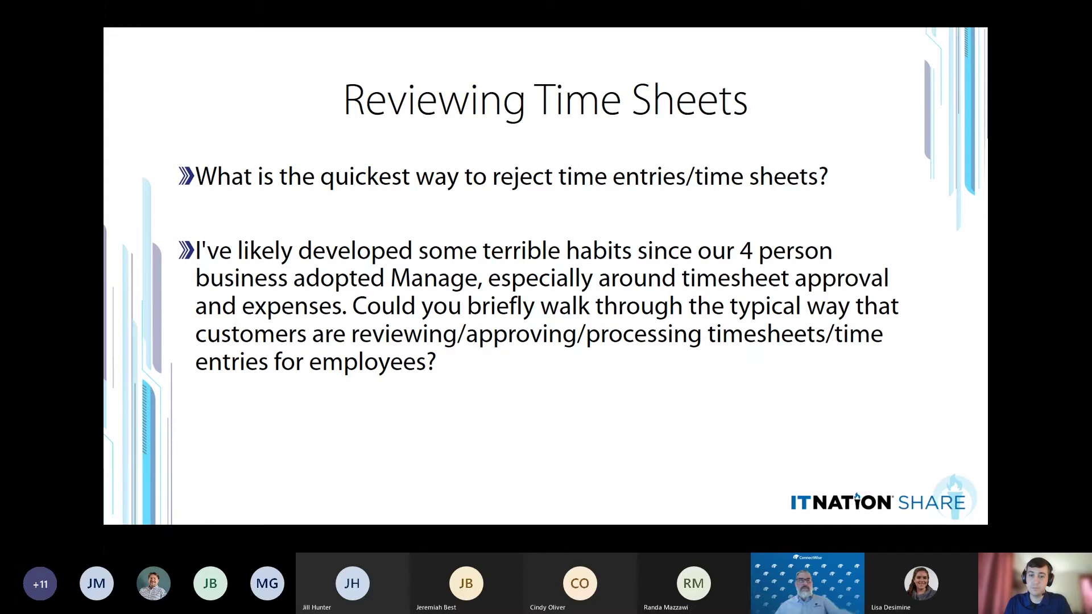
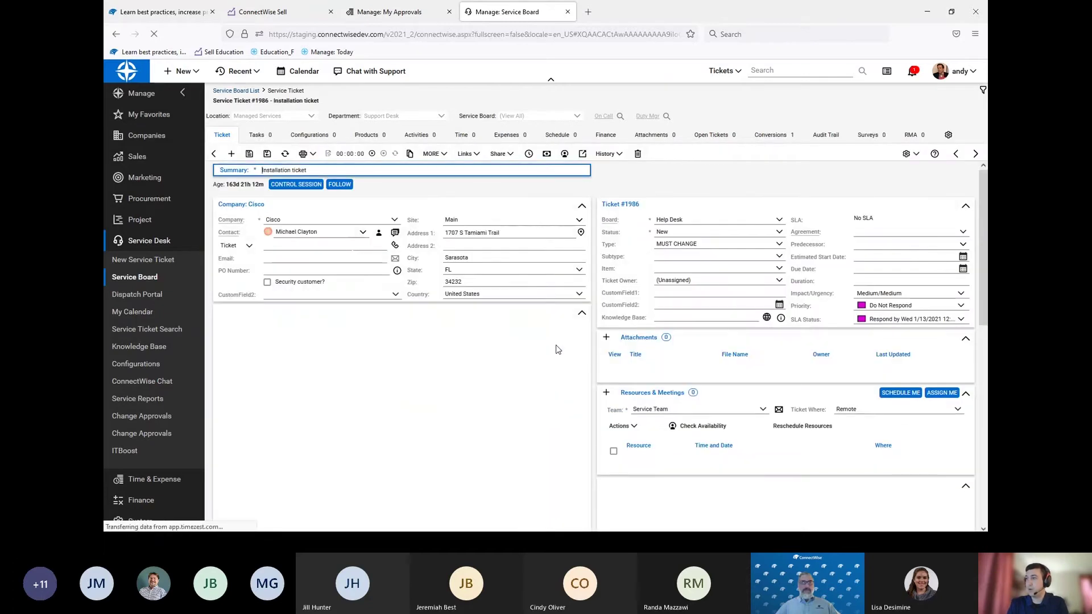
- Start a new resource assignment on service ticket #1986 and enter the member's name as the resource
{"action": "scroll", "coordinate": [557, 348], "scroll_direction": "down", "scroll_amount": 2}
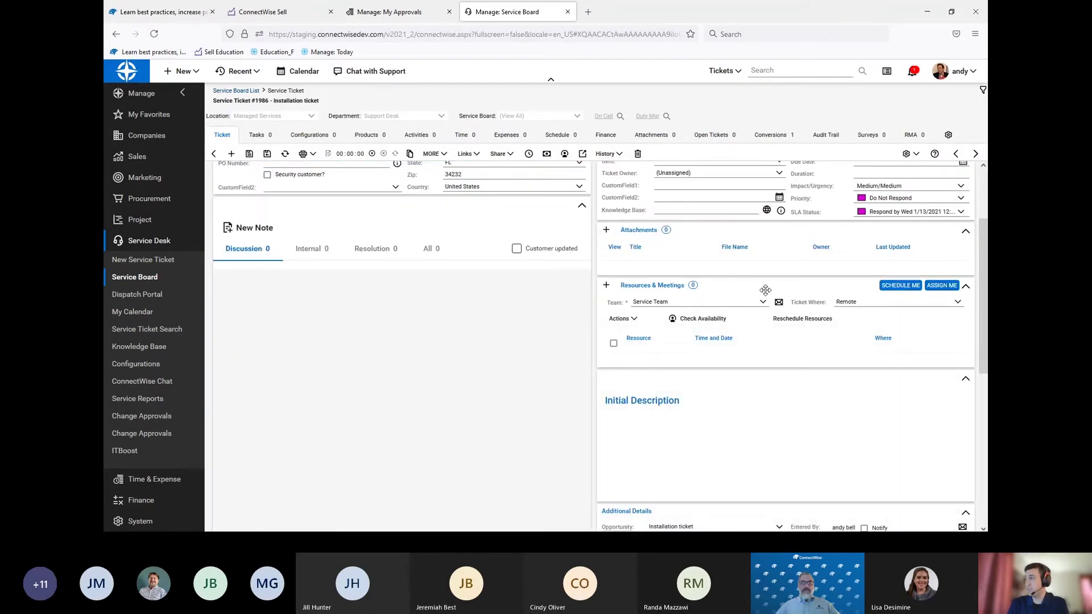
{"action": "left_click", "coordinate": [607, 286]}
{"action": "type", "text": "ear"}
{"action": "key", "text": "Return"}
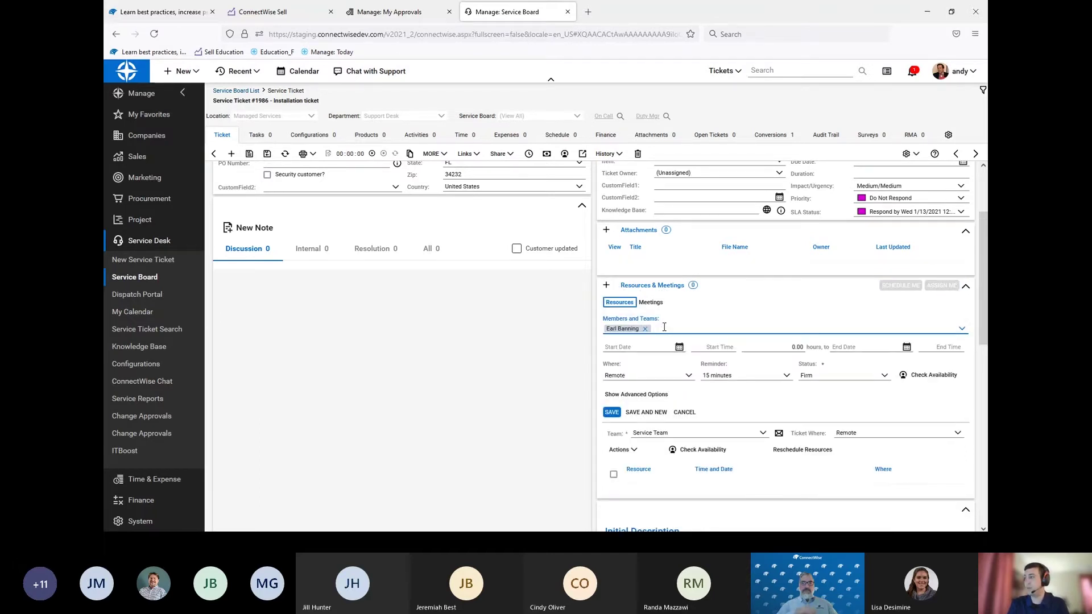
- Schedule the resource for Thu 06/24/2021 from 3:00 PM to 3:30 PM and save the assignment
{"action": "left_click", "coordinate": [679, 347]}
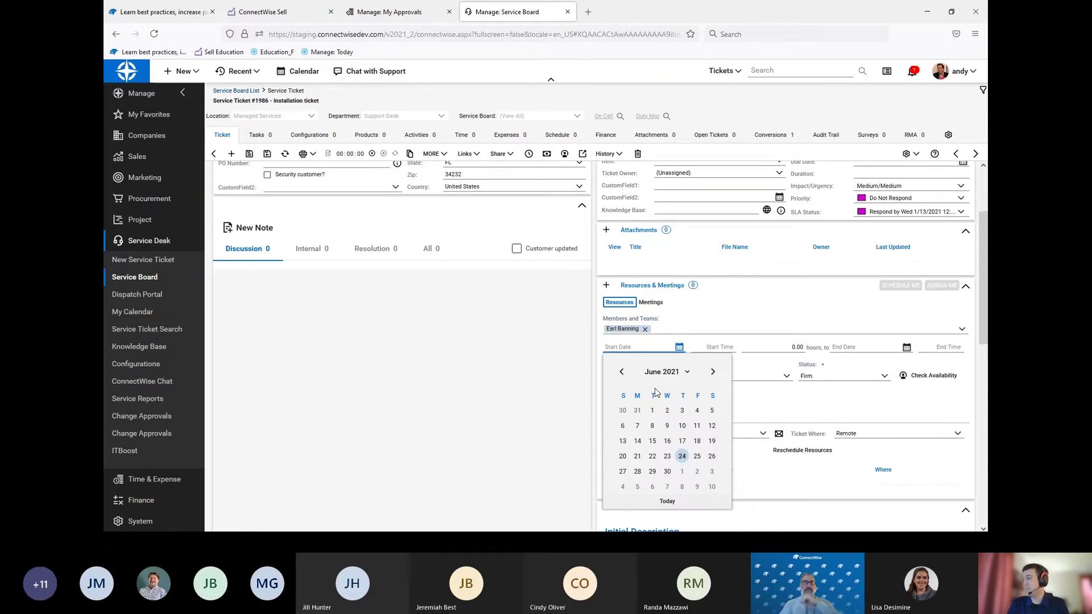
{"action": "left_click", "coordinate": [682, 457]}
{"action": "left_click", "coordinate": [705, 346]}
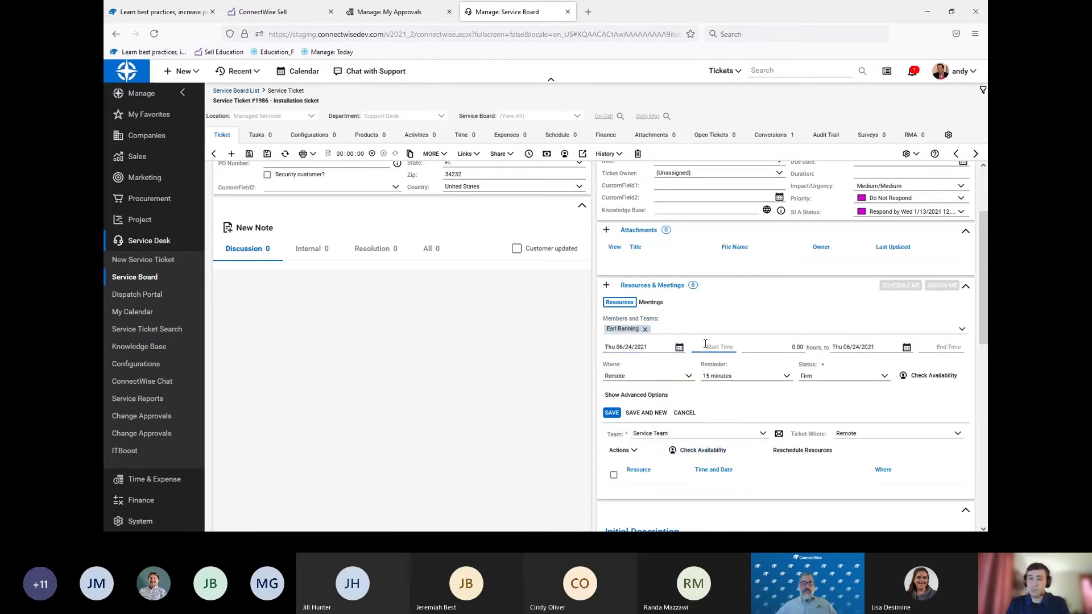
{"action": "type", "text": "300"}
{"action": "key", "text": "Tab"}
{"action": "left_click", "coordinate": [612, 416]}
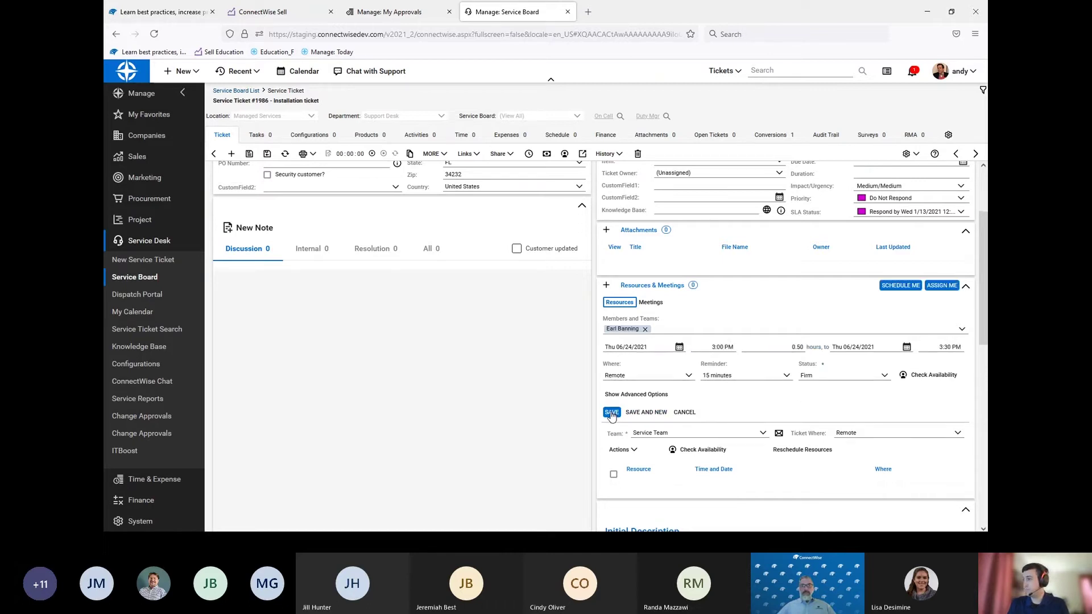
{"action": "left_click", "coordinate": [615, 420]}
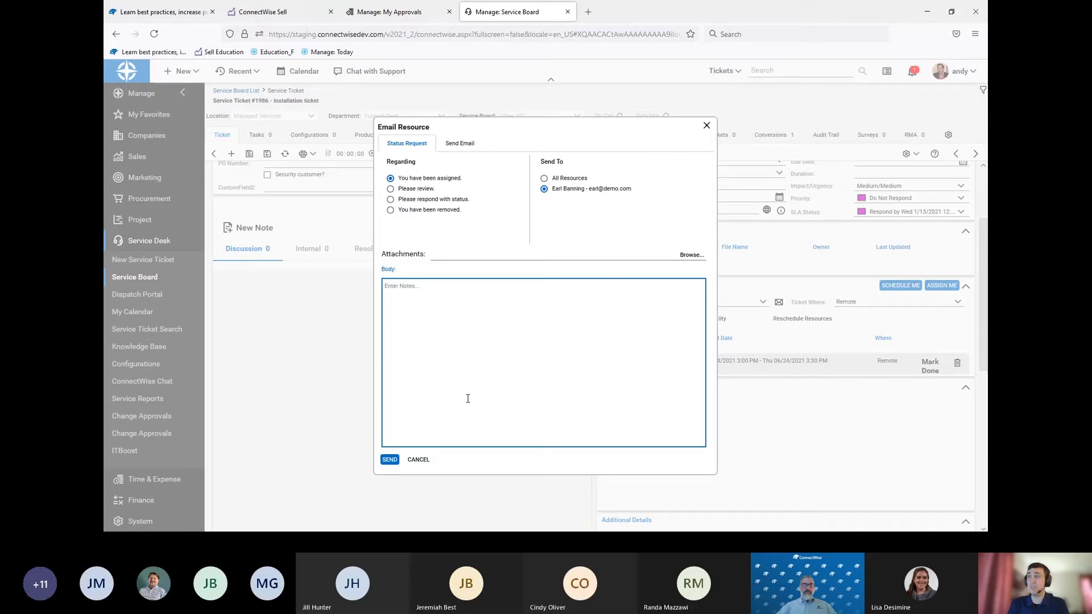
- Send the resource the "You have been assigned." email and display all of the ticket's notes
{"action": "left_click", "coordinate": [390, 459]}
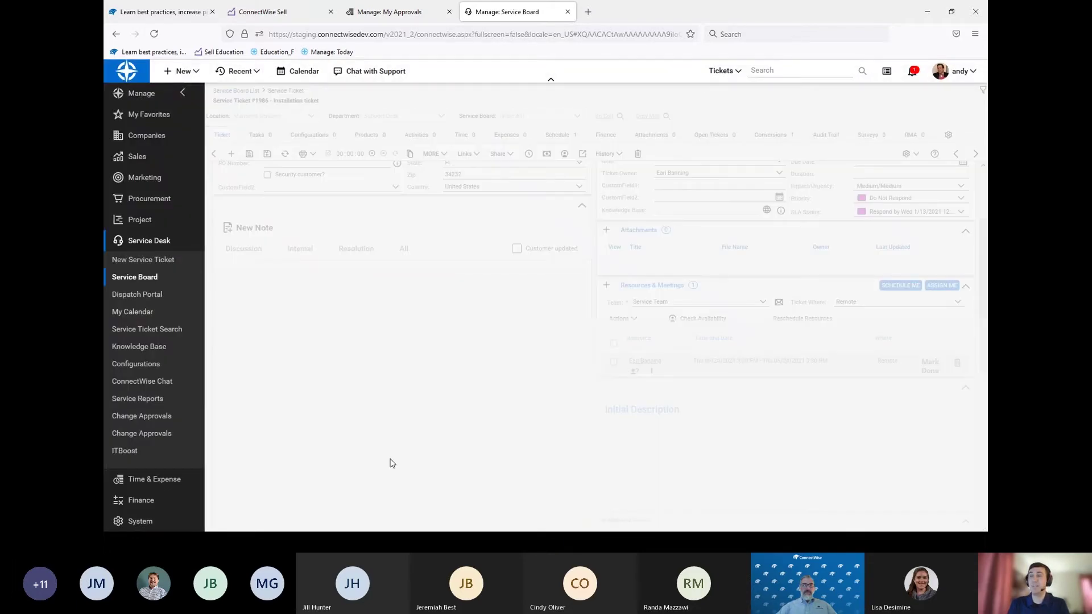
{"action": "left_click", "coordinate": [439, 252]}
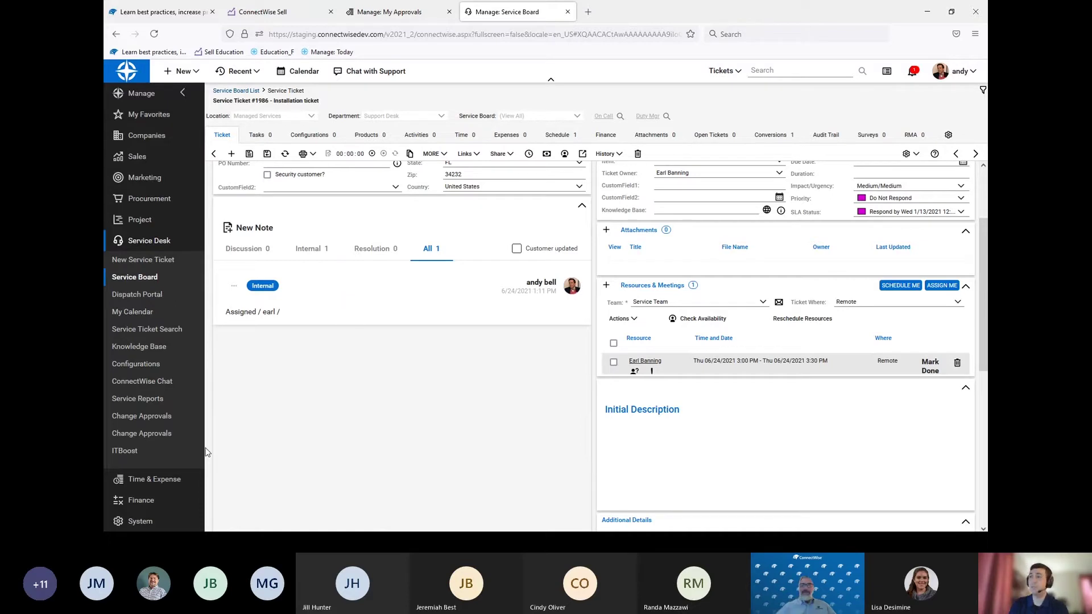
- Open Setup Tables in a new browser tab, search the tables for "ser" and open the service board list
{"action": "left_click", "coordinate": [160, 519]}
{"action": "right_click", "coordinate": [142, 322]}
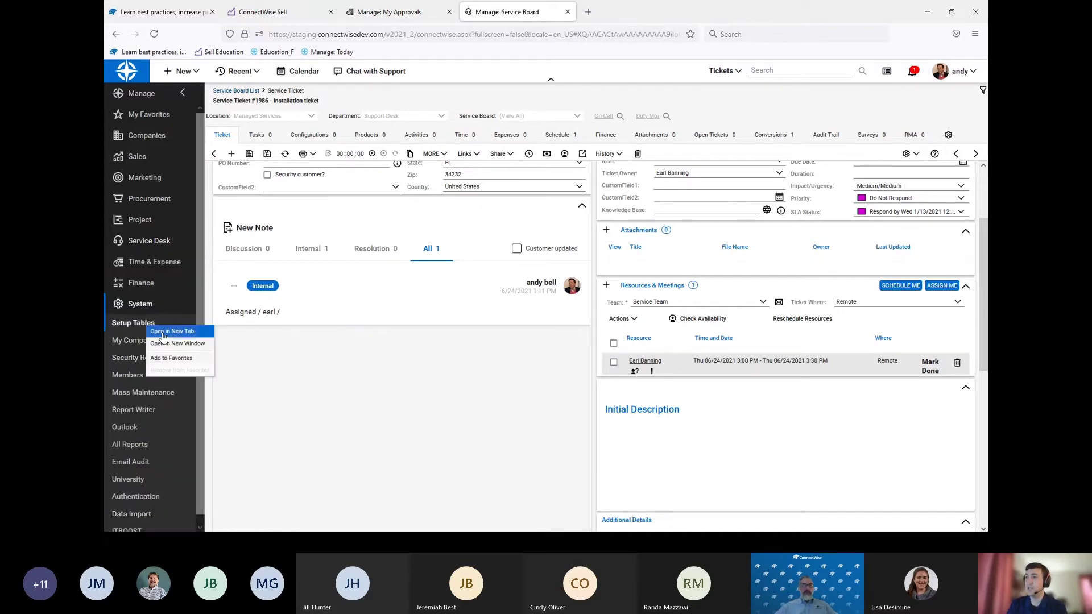
{"action": "left_click", "coordinate": [165, 340]}
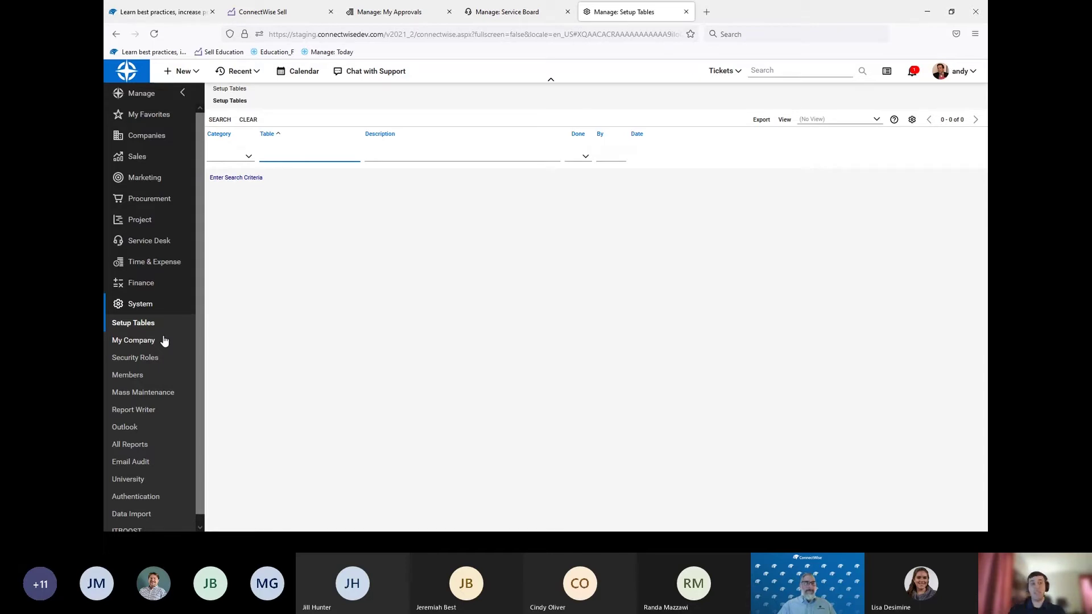
{"action": "type", "text": "ser"}
{"action": "left_click", "coordinate": [270, 177]}
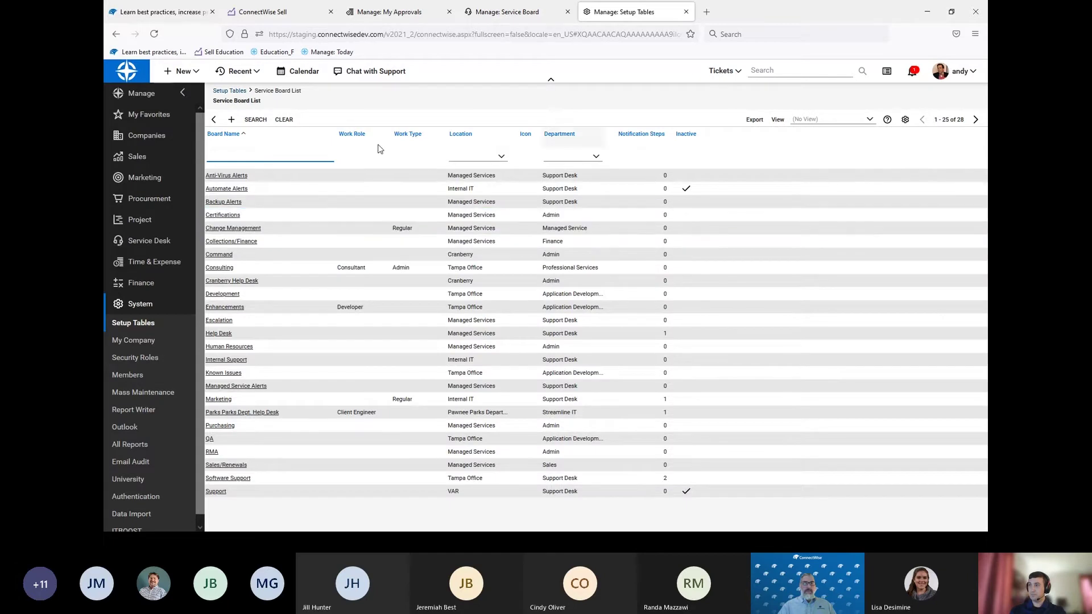
- Open the Help Desk board's settings and examine its automatic email options and ticket note and notification options
{"action": "left_click", "coordinate": [227, 334]}
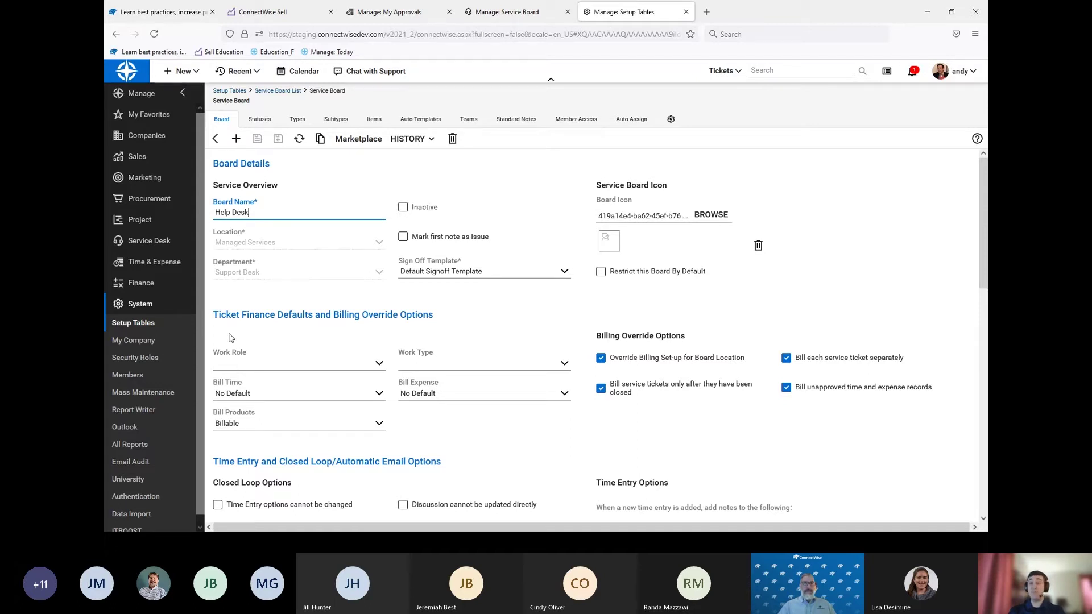
{"action": "left_click", "coordinate": [350, 191]}
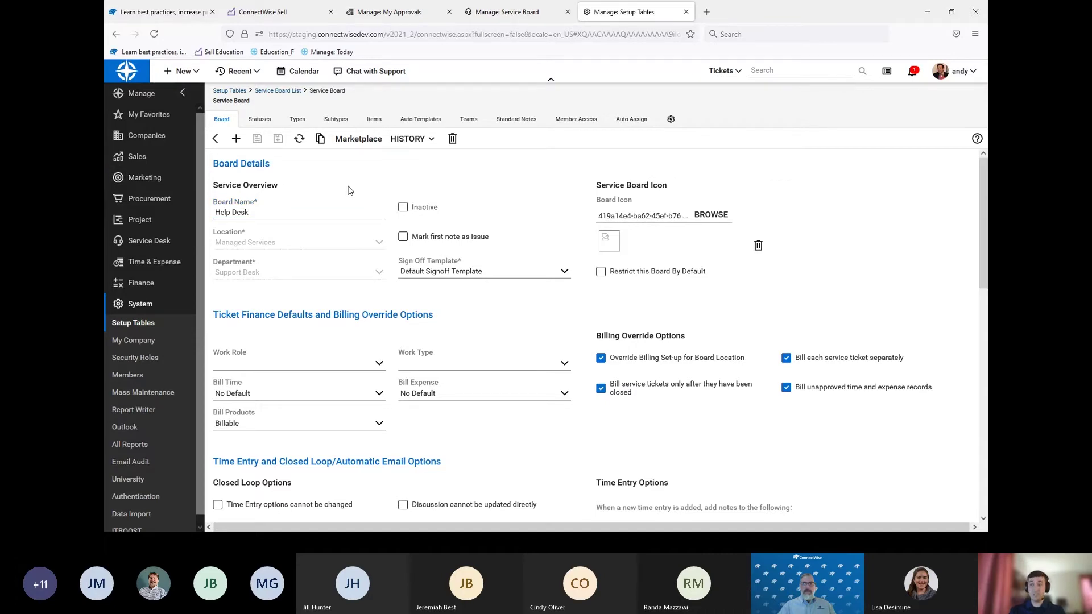
{"action": "scroll", "coordinate": [350, 190], "scroll_direction": "down", "scroll_amount": 5}
{"action": "scroll", "coordinate": [349, 190], "scroll_direction": "down", "scroll_amount": 2}
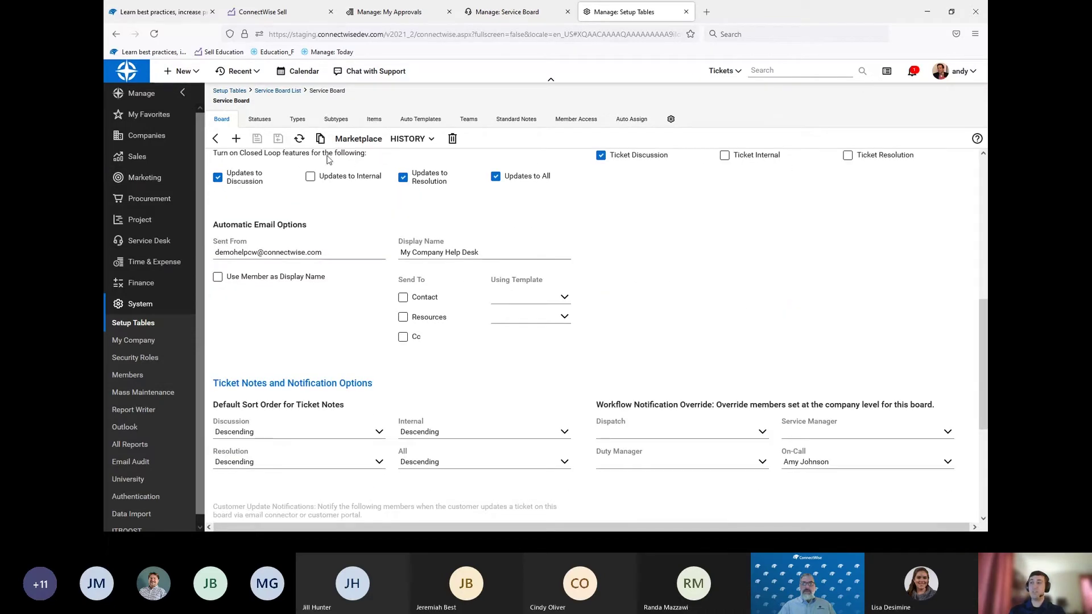
- In the Help Desk board's Scheduled status, turn on internal contact notifications and add Assigned Resources as the email recipient
{"action": "left_click", "coordinate": [268, 126]}
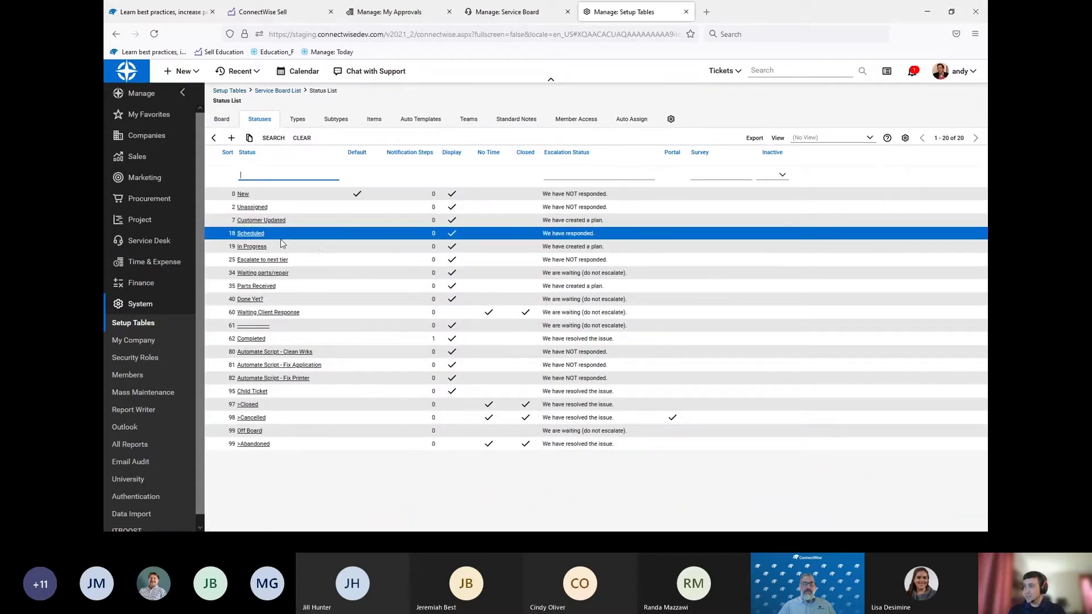
{"action": "left_click", "coordinate": [256, 234]}
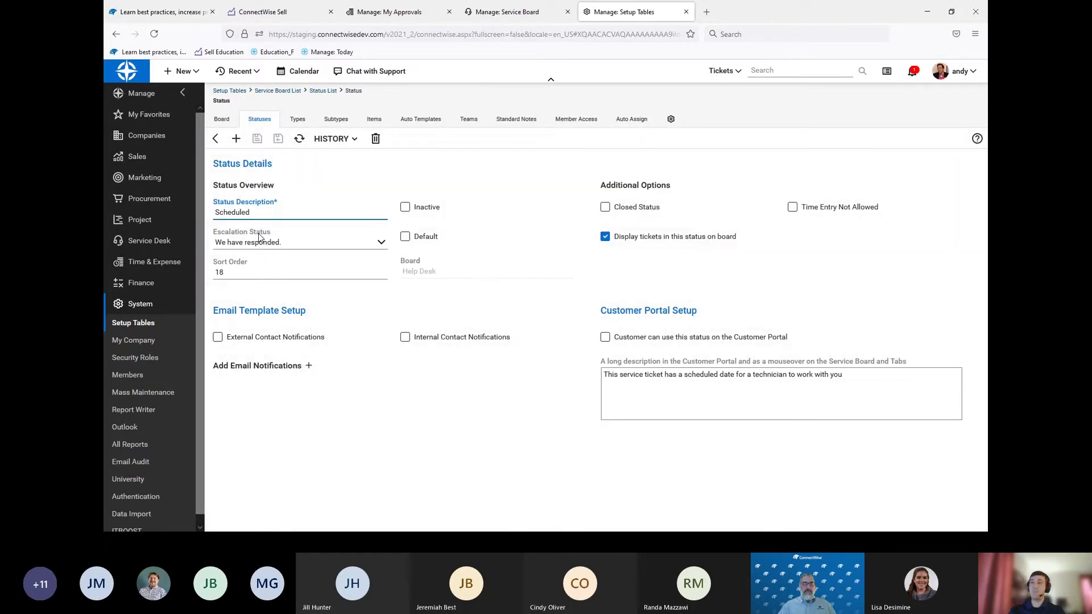
{"action": "left_click", "coordinate": [405, 338]}
{"action": "scroll", "coordinate": [405, 285], "scroll_direction": "down", "scroll_amount": 2}
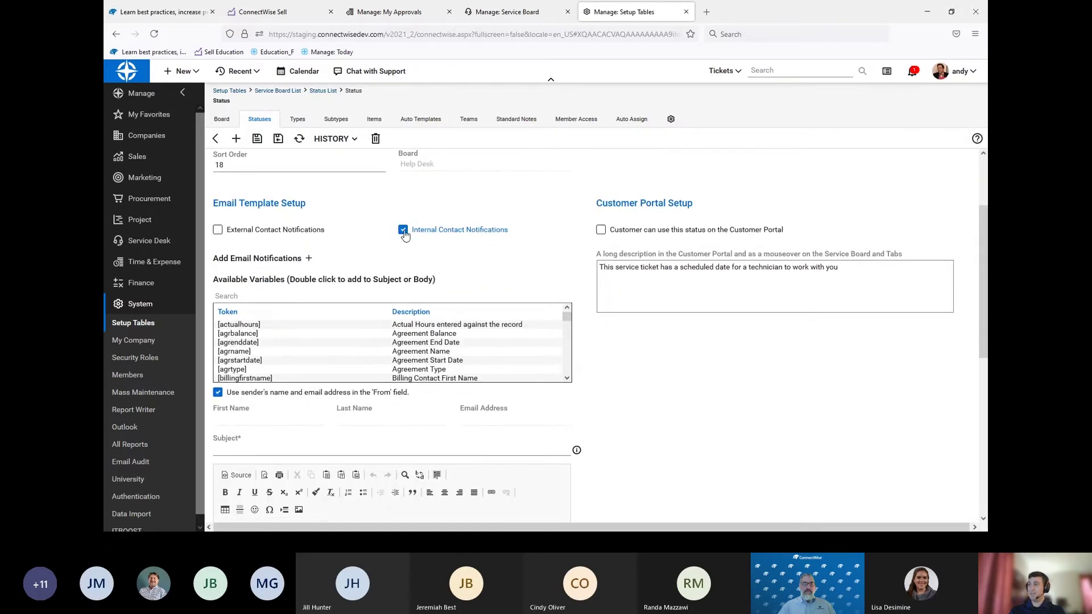
{"action": "left_click", "coordinate": [259, 259]}
{"action": "left_click", "coordinate": [532, 293]}
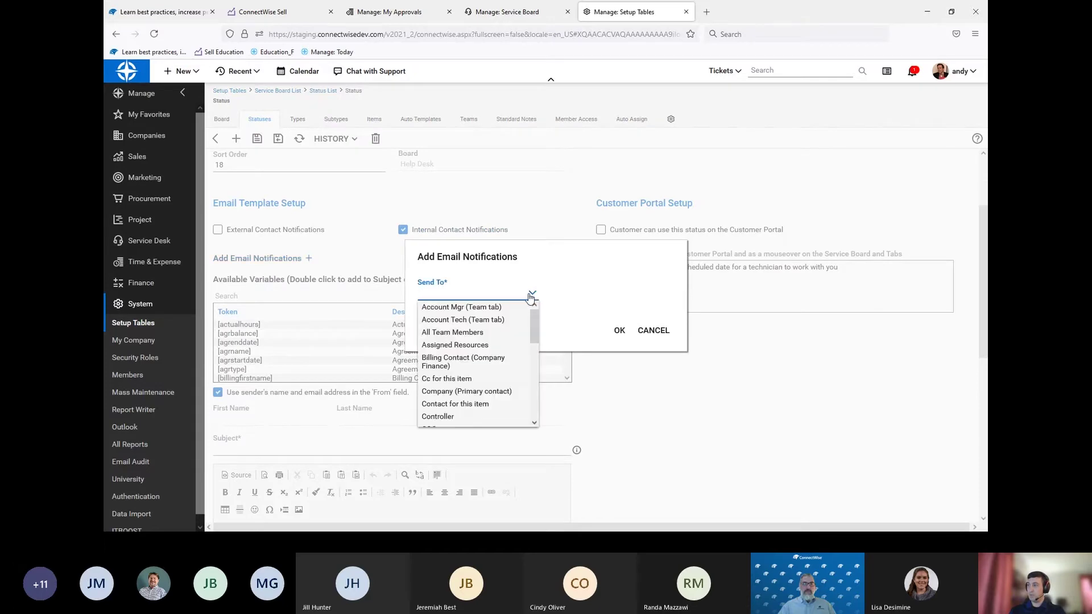
{"action": "left_click", "coordinate": [478, 345]}
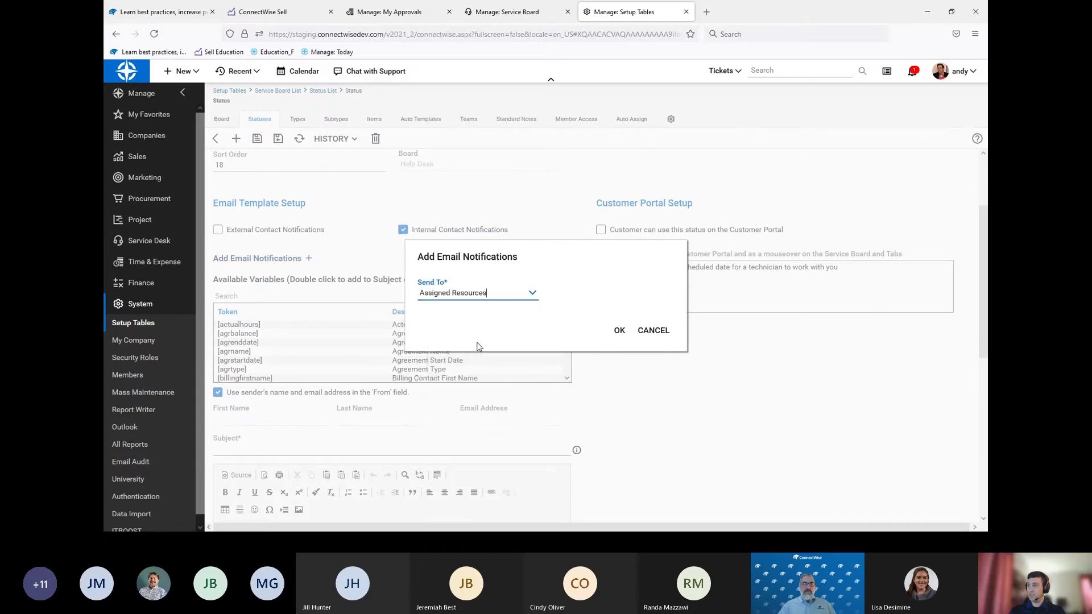
{"action": "left_click", "coordinate": [620, 331]}
- Look over the Scheduled status's email template fields and variables, and return to the status list without saving the changes
{"action": "scroll", "coordinate": [349, 438], "scroll_direction": "down", "scroll_amount": 4}
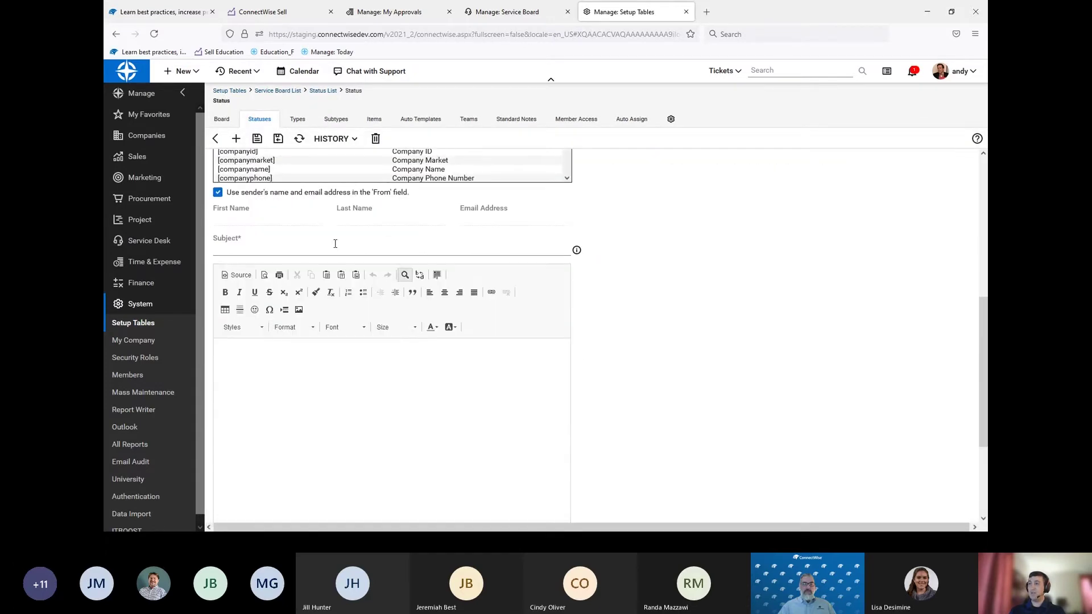
{"action": "scroll", "coordinate": [304, 334], "scroll_direction": "up", "scroll_amount": 3}
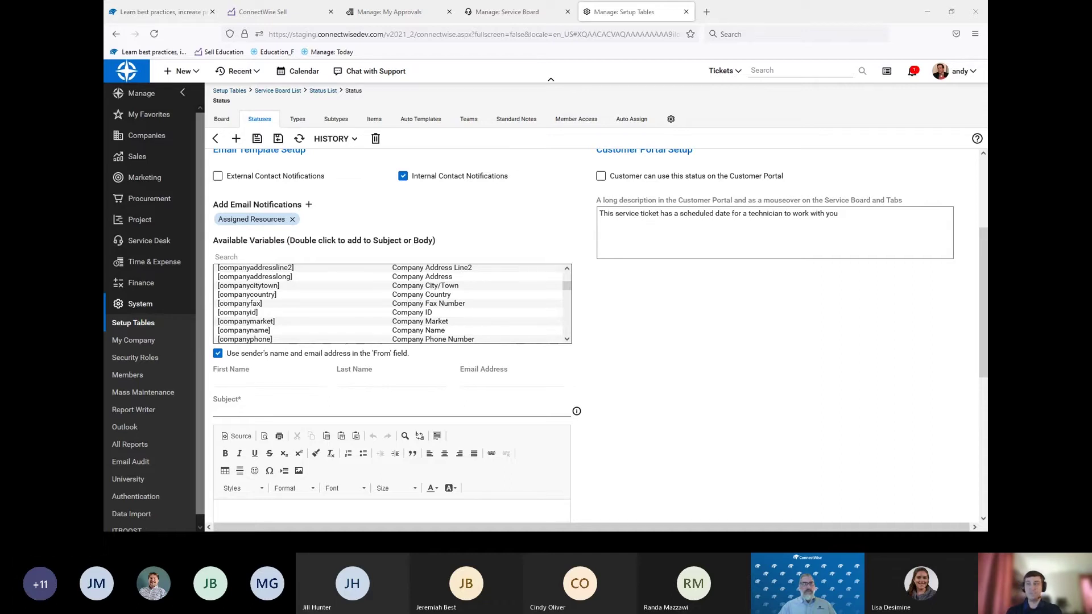
{"action": "scroll", "coordinate": [491, 289], "scroll_direction": "up", "scroll_amount": 5}
{"action": "scroll", "coordinate": [663, 373], "scroll_direction": "up", "scroll_amount": 1}
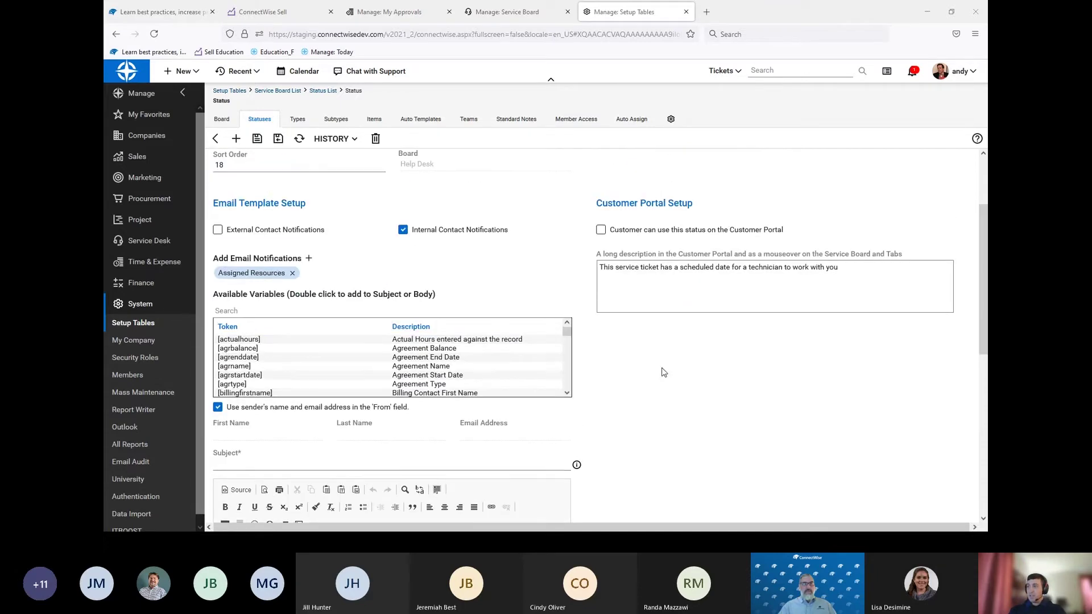
{"action": "scroll", "coordinate": [588, 272], "scroll_direction": "up", "scroll_amount": 2}
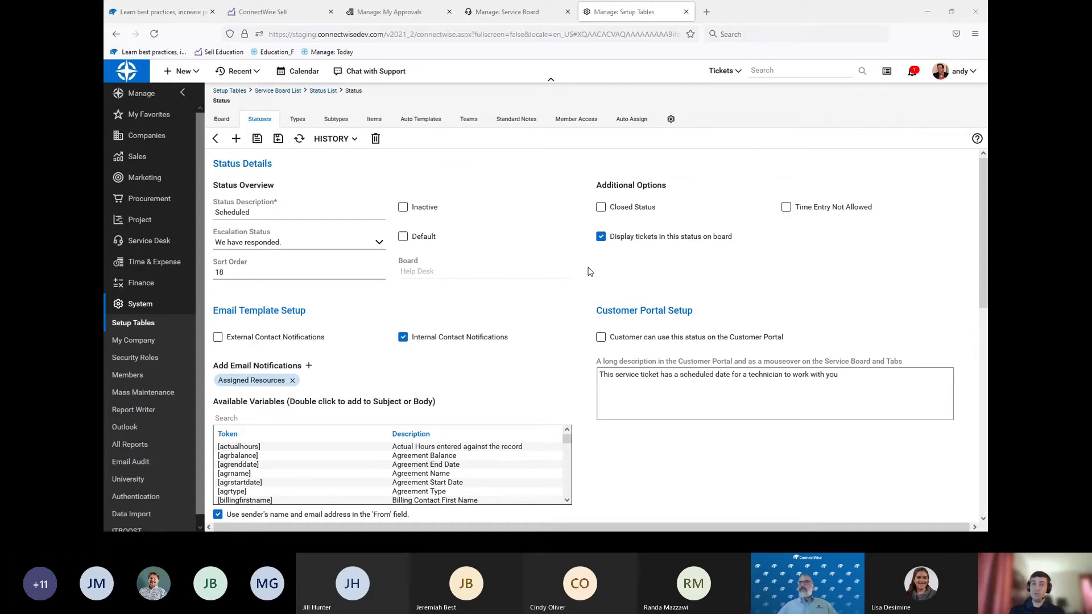
{"action": "left_click", "coordinate": [216, 140]}
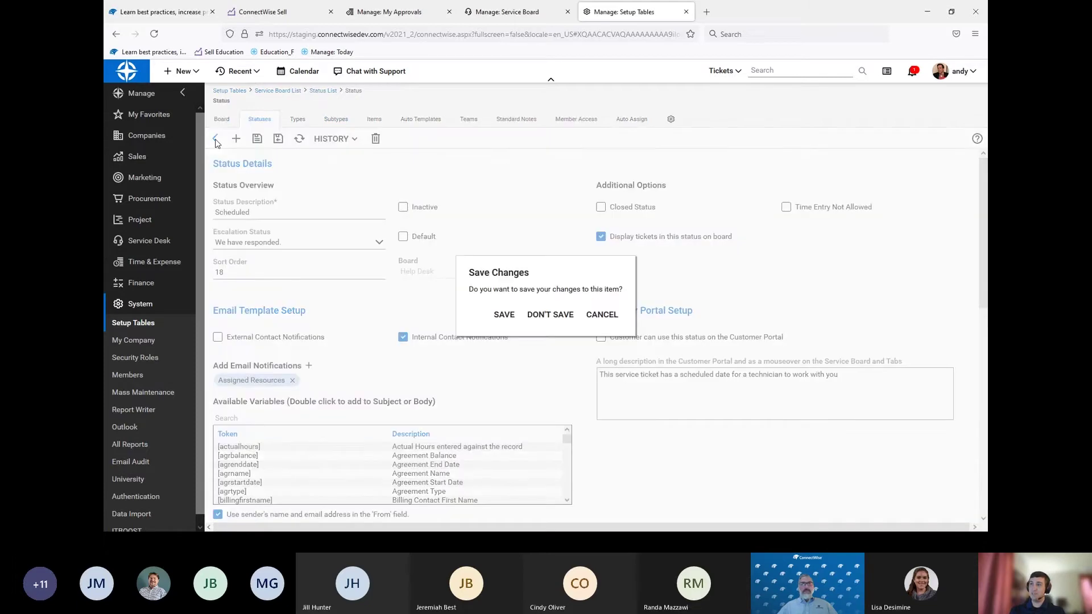
{"action": "left_click", "coordinate": [555, 316]}
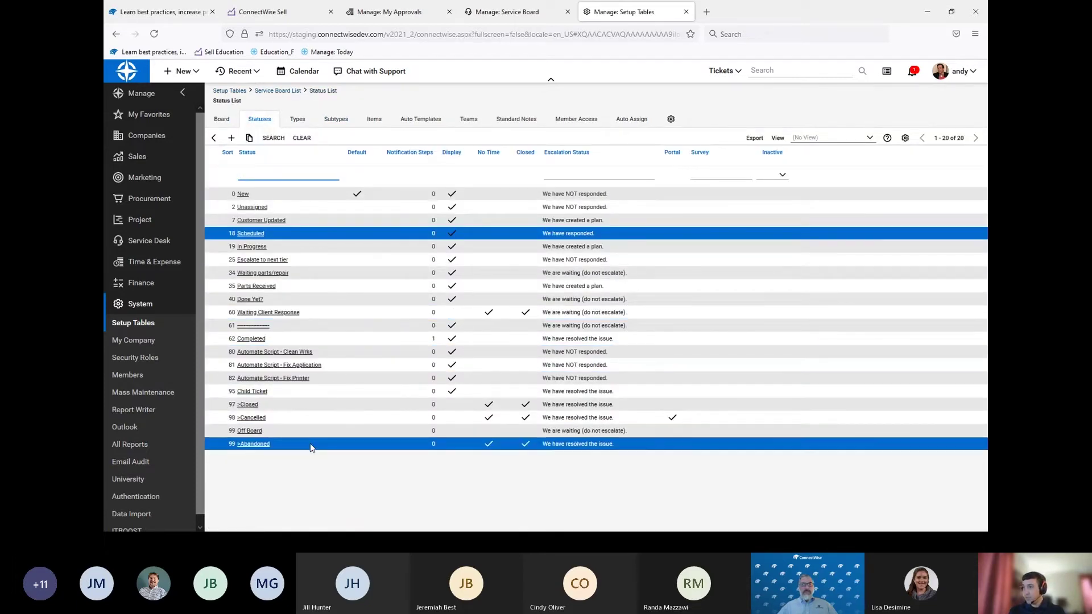
- Examine the Completed and >Closed statuses in the Help Desk board's status list
{"action": "left_click", "coordinate": [294, 339]}
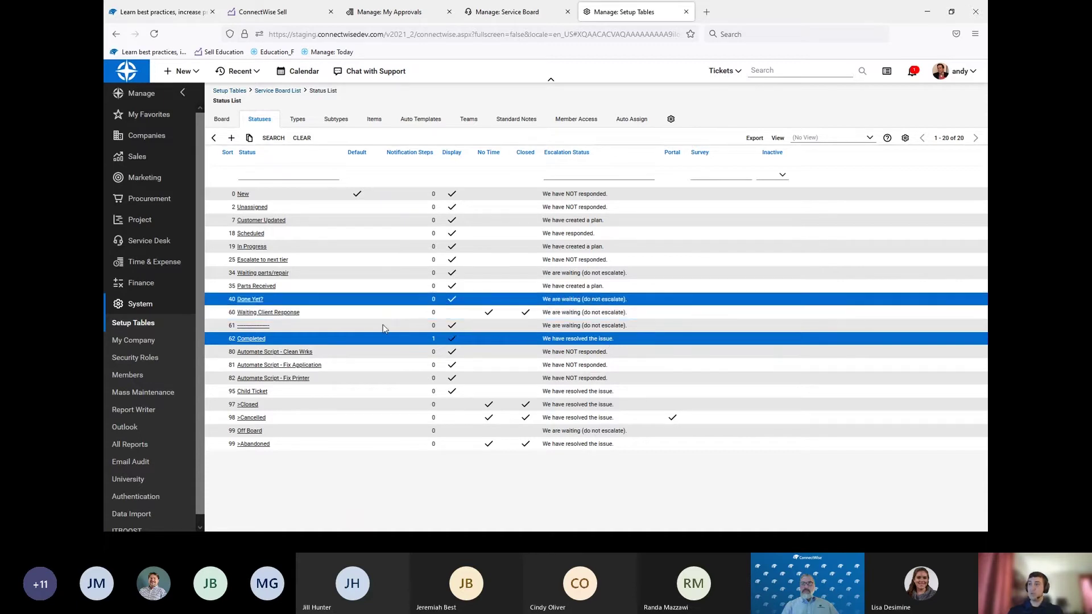
{"action": "left_click", "coordinate": [320, 350], "text": "ctrl"}
{"action": "left_click", "coordinate": [319, 349], "text": "ctrl"}
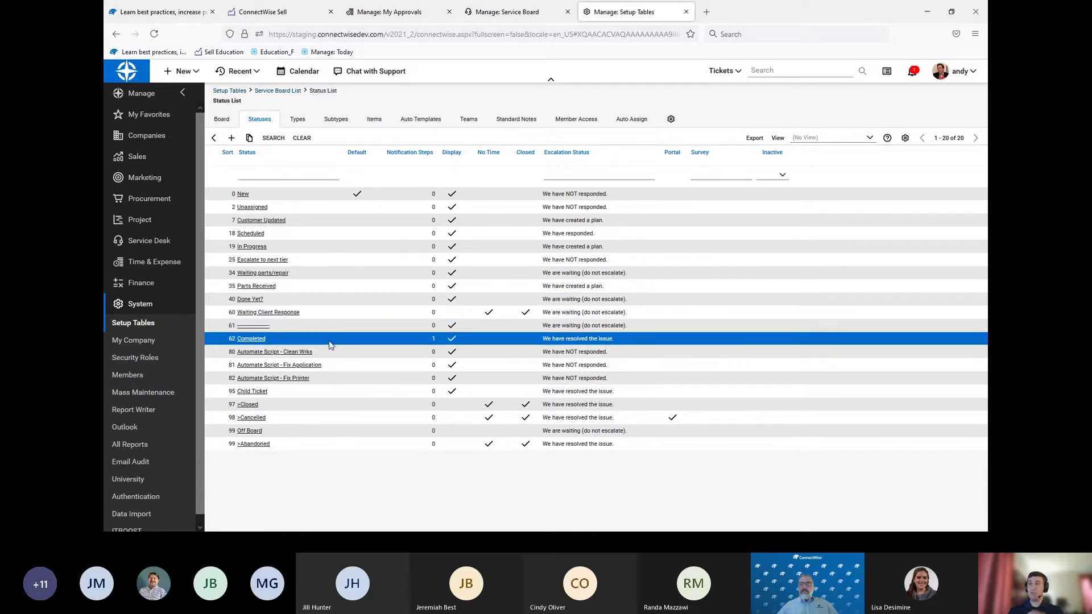
{"action": "left_click", "coordinate": [317, 405], "text": "ctrl"}
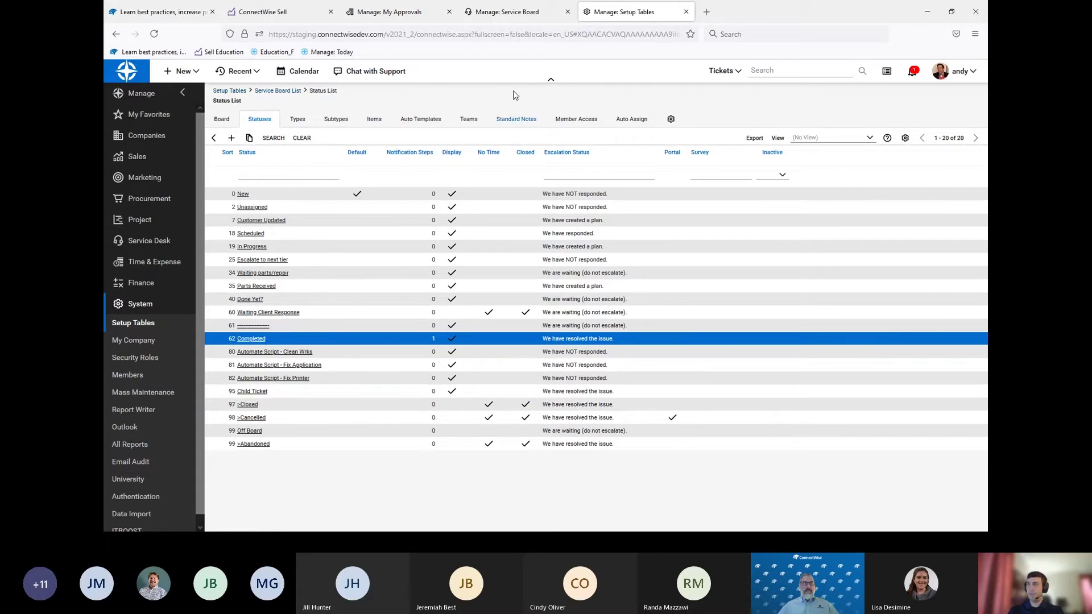
- Return to the Installation ticket, add a task reading "This must be done EVERYTIME!" and save it
{"action": "left_click", "coordinate": [530, 8]}
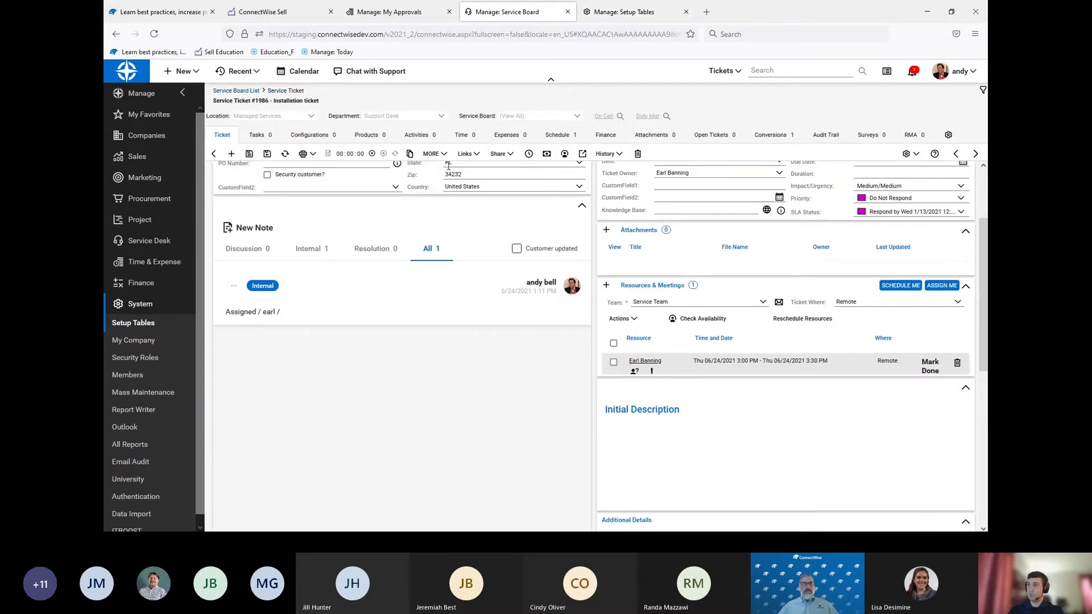
{"action": "scroll", "coordinate": [427, 376], "scroll_direction": "down", "scroll_amount": 10}
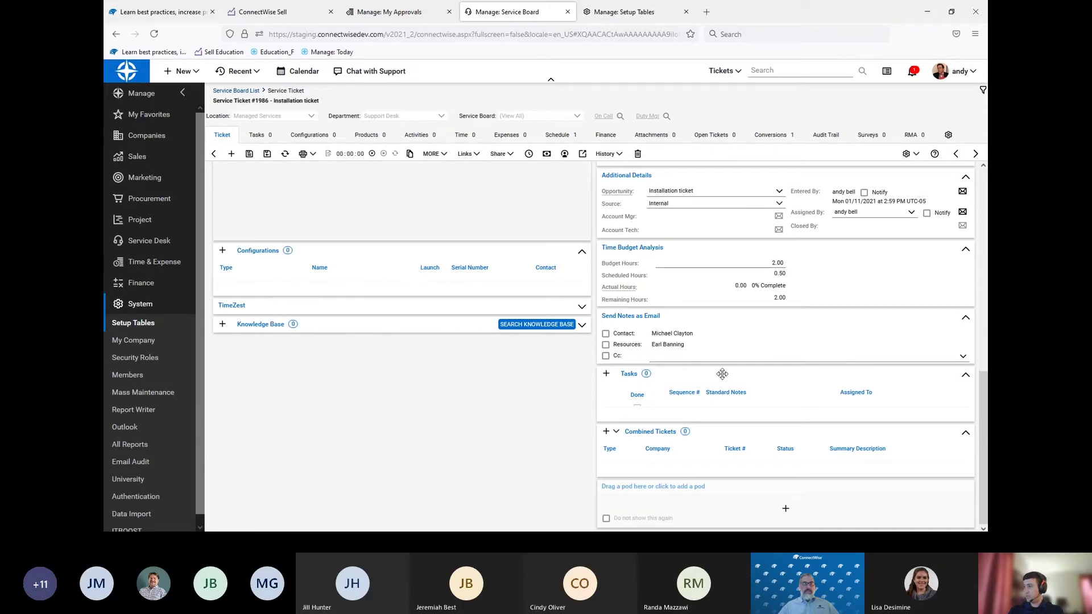
{"action": "left_click", "coordinate": [607, 374]}
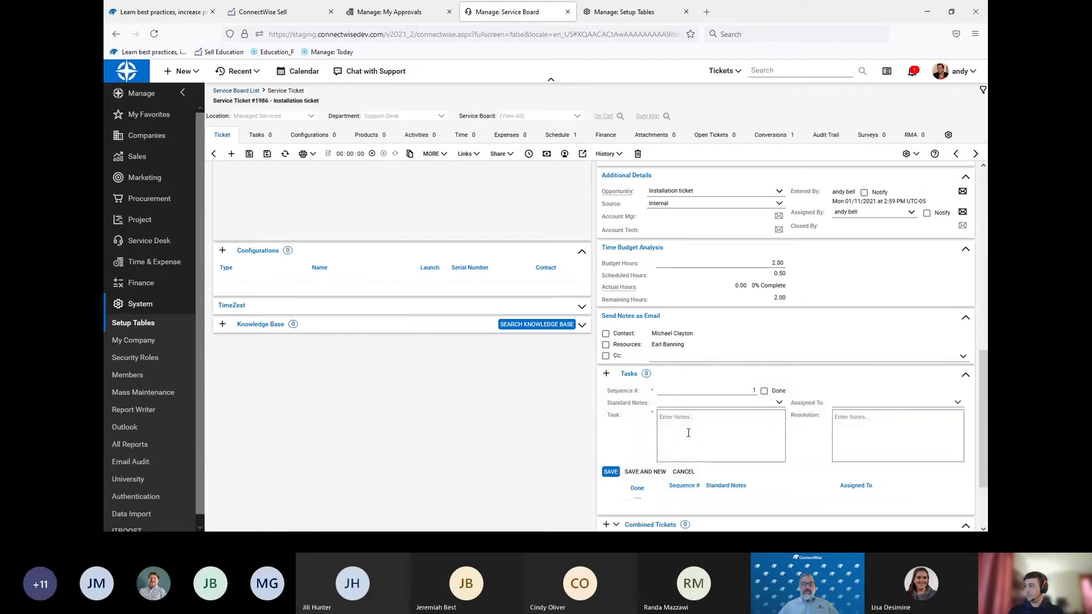
{"action": "type", "text": "This must "}
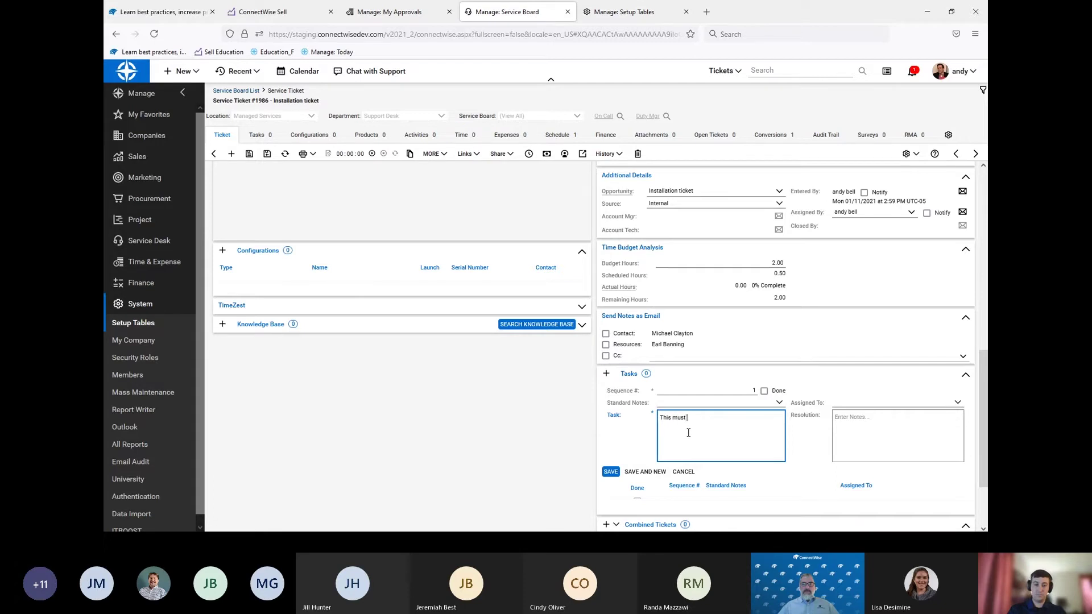
{"action": "type", "text": "be dine EVERYTIME@"}
{"action": "key", "text": "BackSpace"}
{"action": "type", "text": "!"}
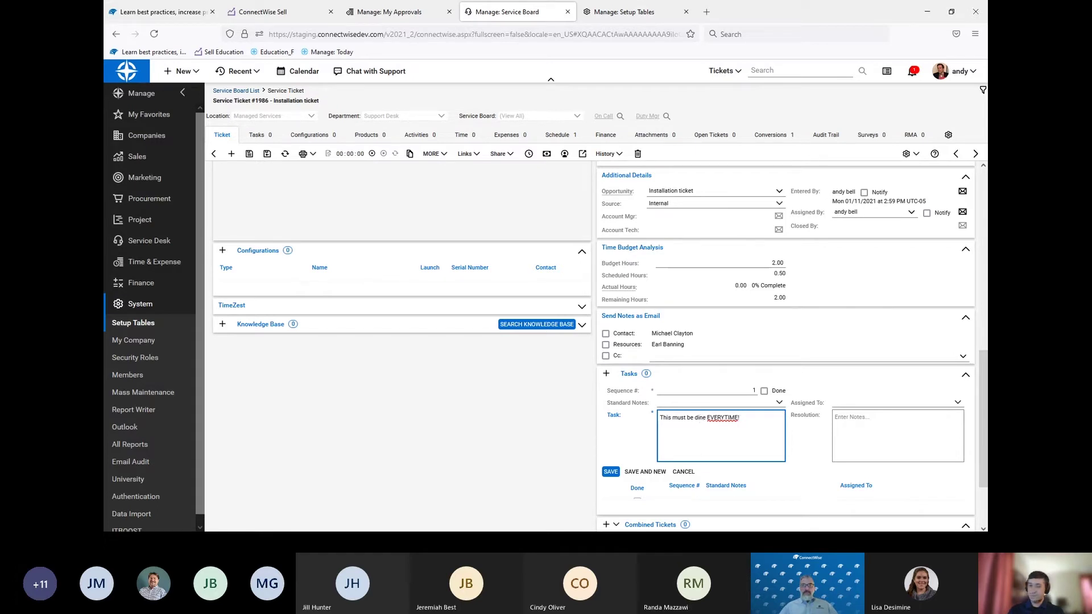
{"action": "left_click", "coordinate": [700, 418]}
{"action": "key", "text": "BackSpace"}
{"action": "type", "text": "o"}
{"action": "left_click", "coordinate": [611, 475]}
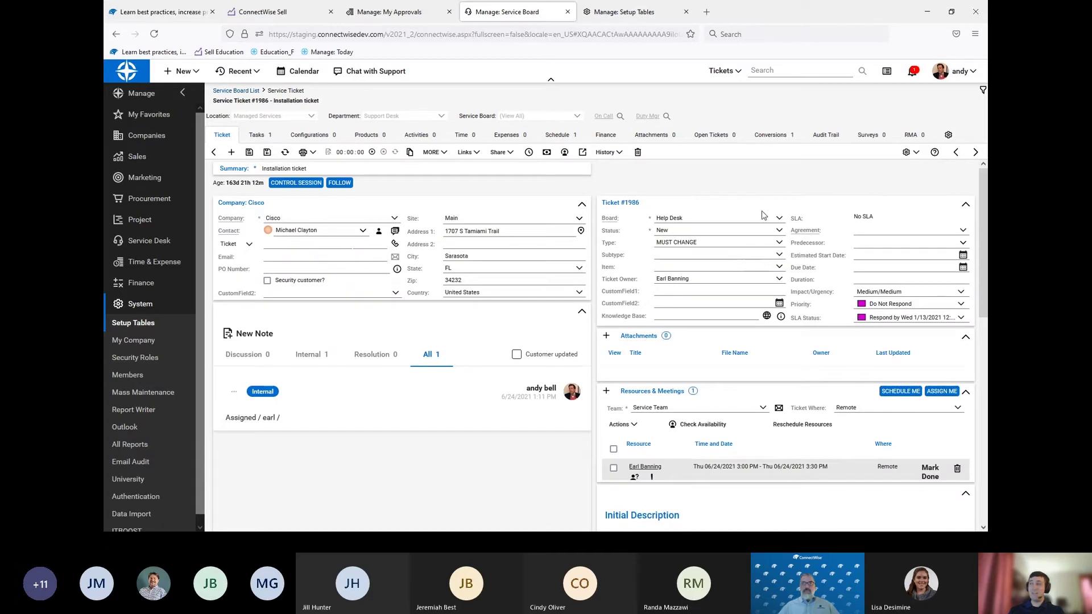
- Set the ticket's status to Completed and save the ticket
{"action": "left_click", "coordinate": [779, 230]}
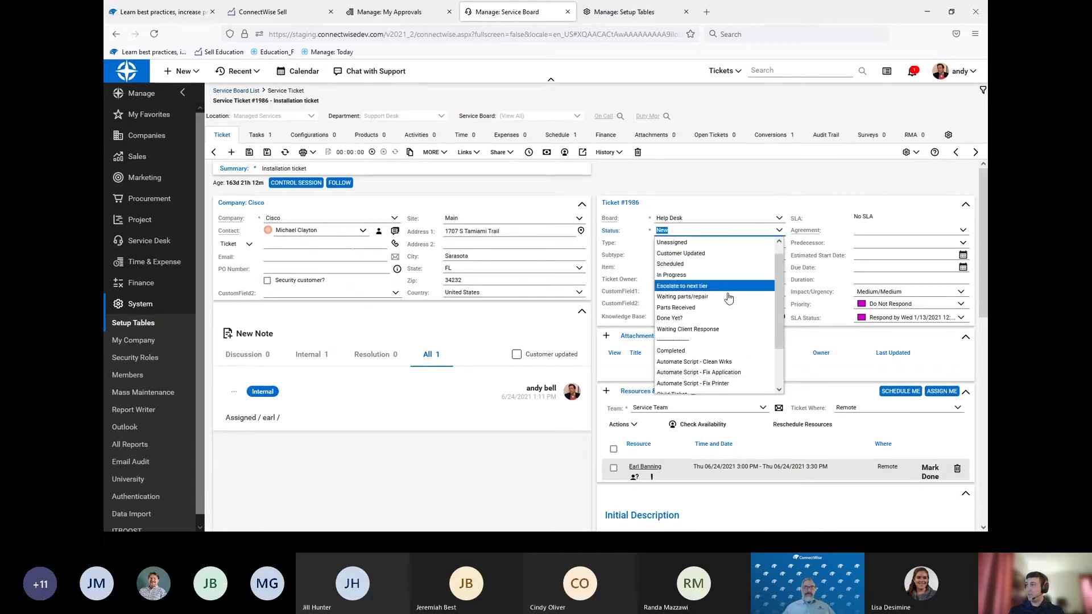
{"action": "left_click", "coordinate": [671, 350]}
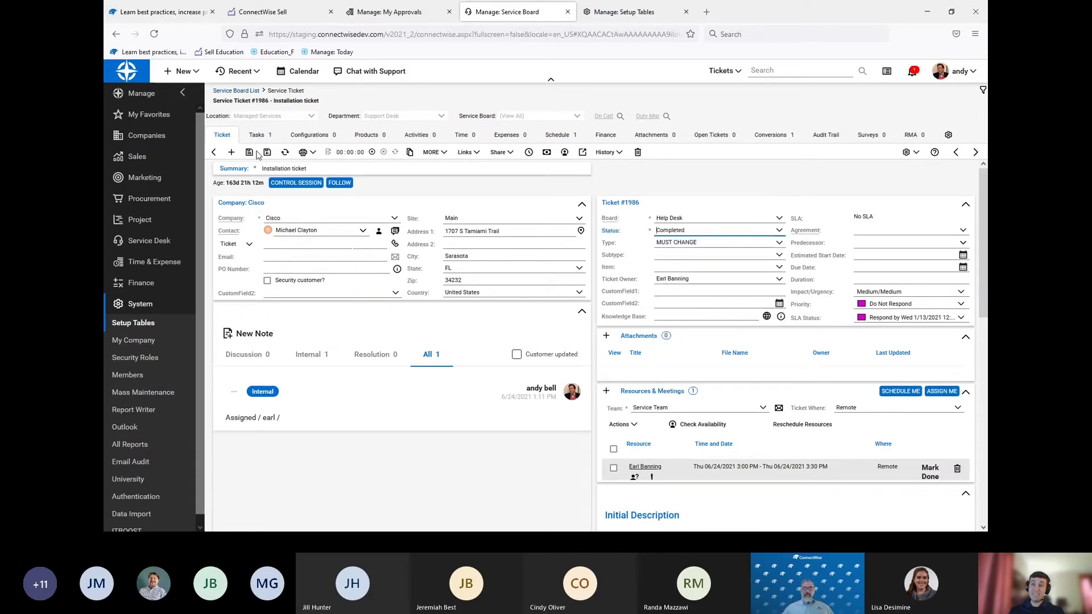
{"action": "left_click", "coordinate": [250, 155]}
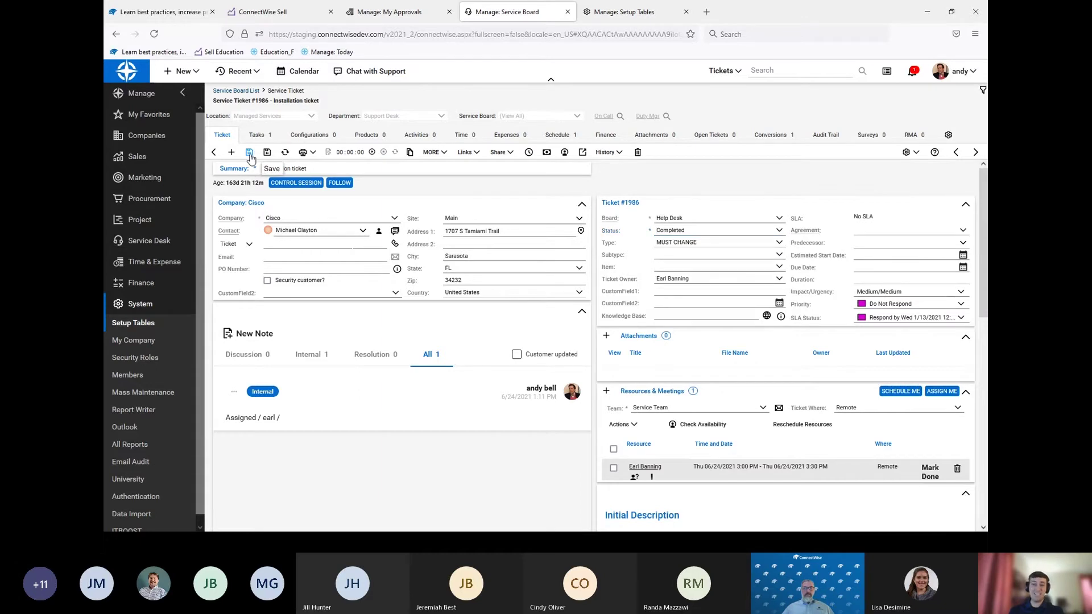
{"action": "left_click", "coordinate": [250, 155]}
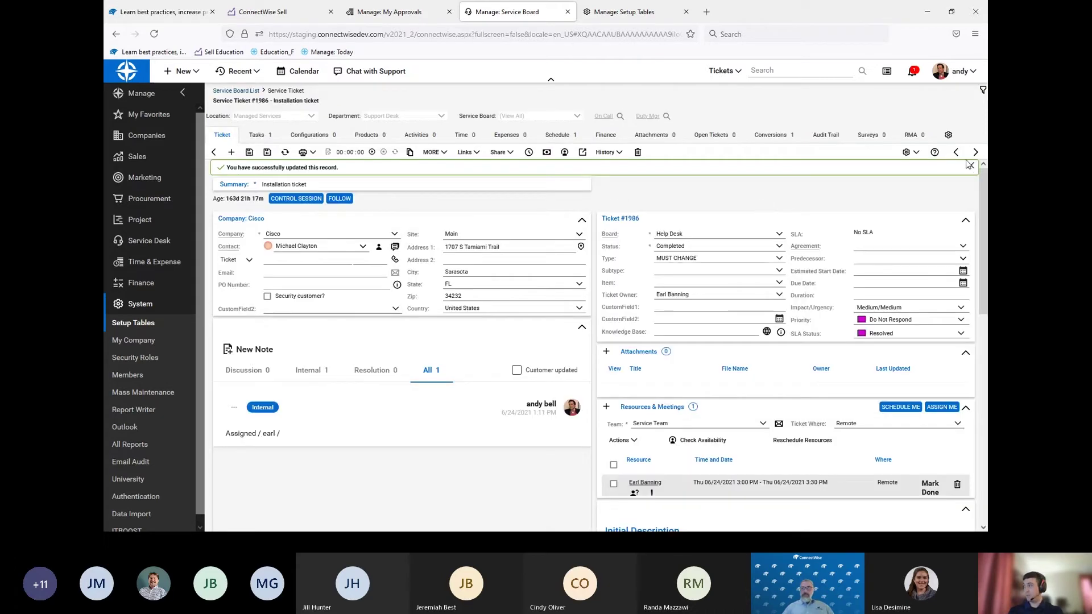
- Try to save the ticket as >Closed, choose to transfer open tasks to a different ticket, and cancel the close status update
{"action": "left_click", "coordinate": [779, 230]}
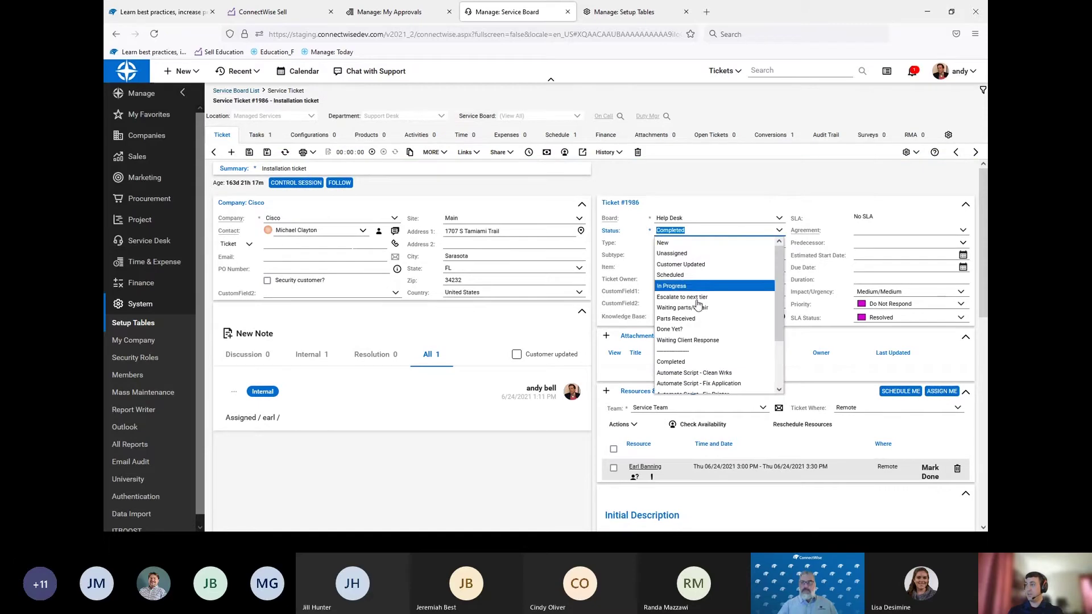
{"action": "left_click", "coordinate": [693, 356]}
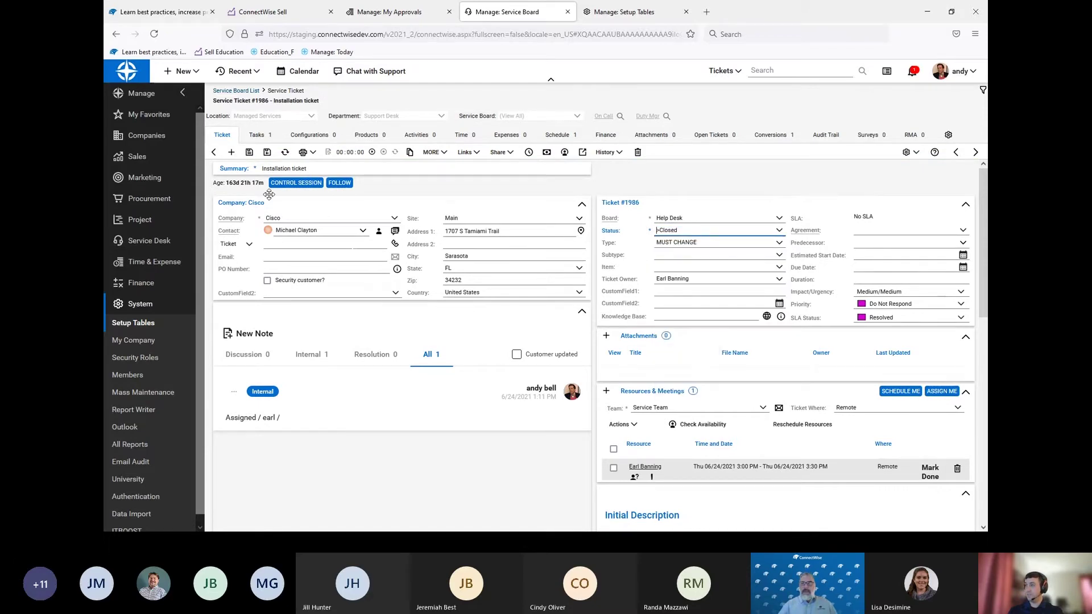
{"action": "left_click", "coordinate": [249, 152]}
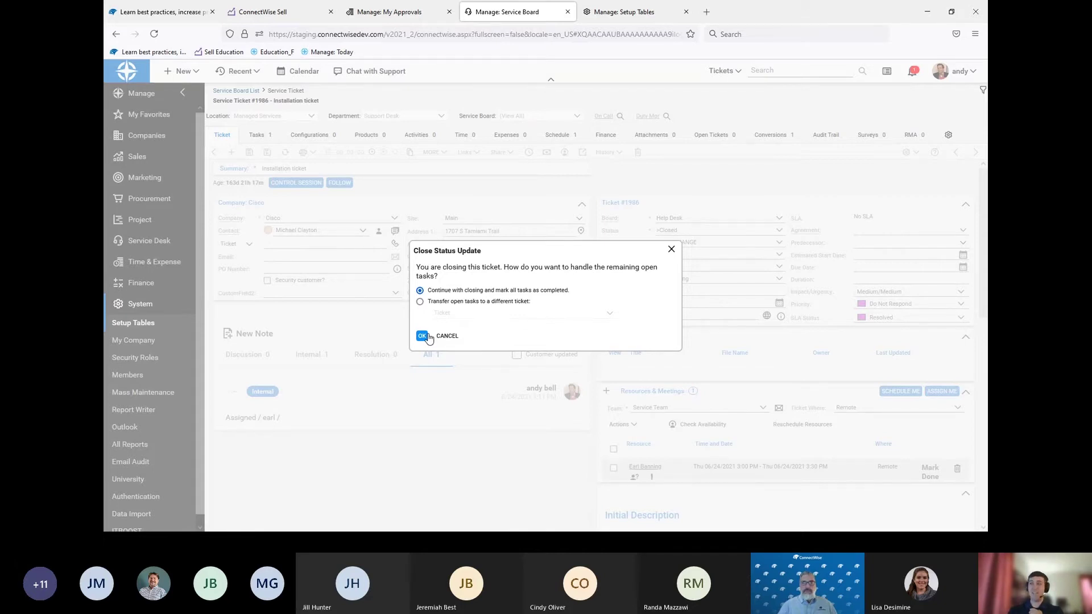
{"action": "left_click", "coordinate": [444, 303]}
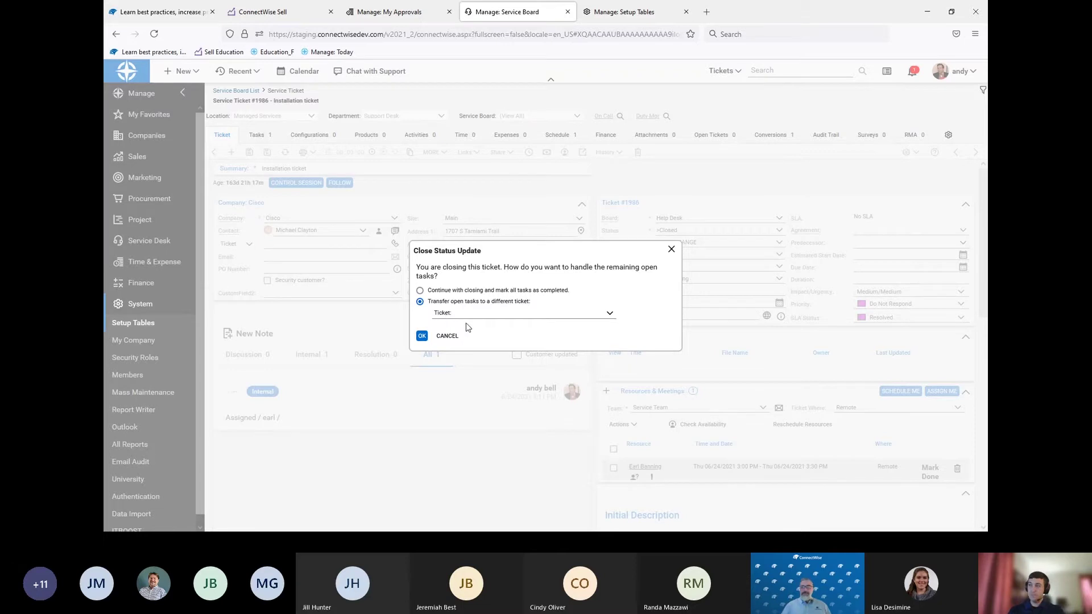
{"action": "left_click", "coordinate": [448, 336]}
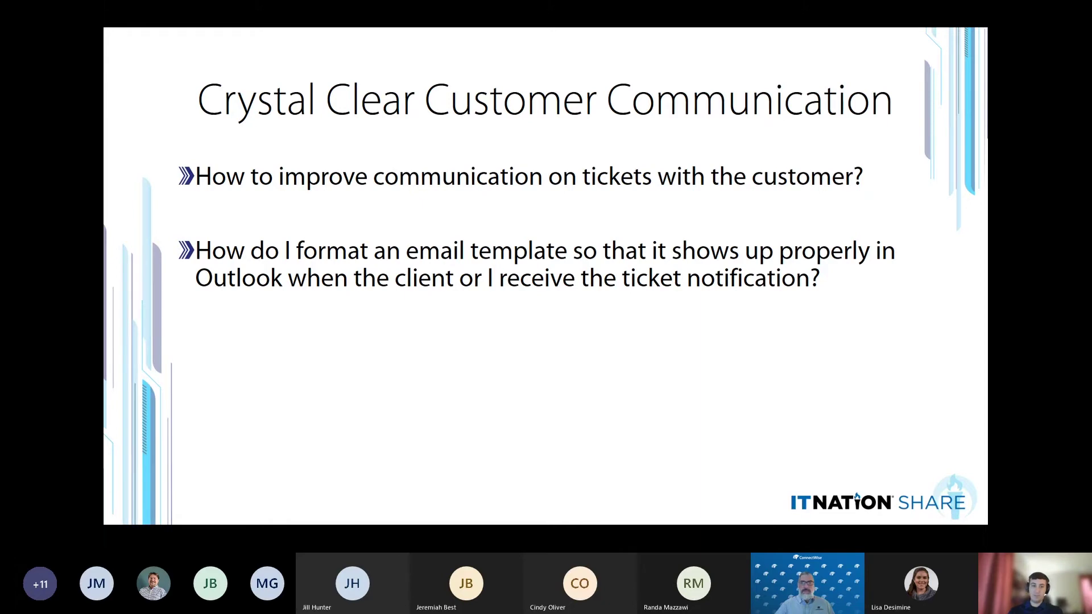
- Switch from the slides back to the browser's Setup Tables and open the Help Desk board's >Closed status to examine its settings
{"action": "key", "text": "alt+Tab"}
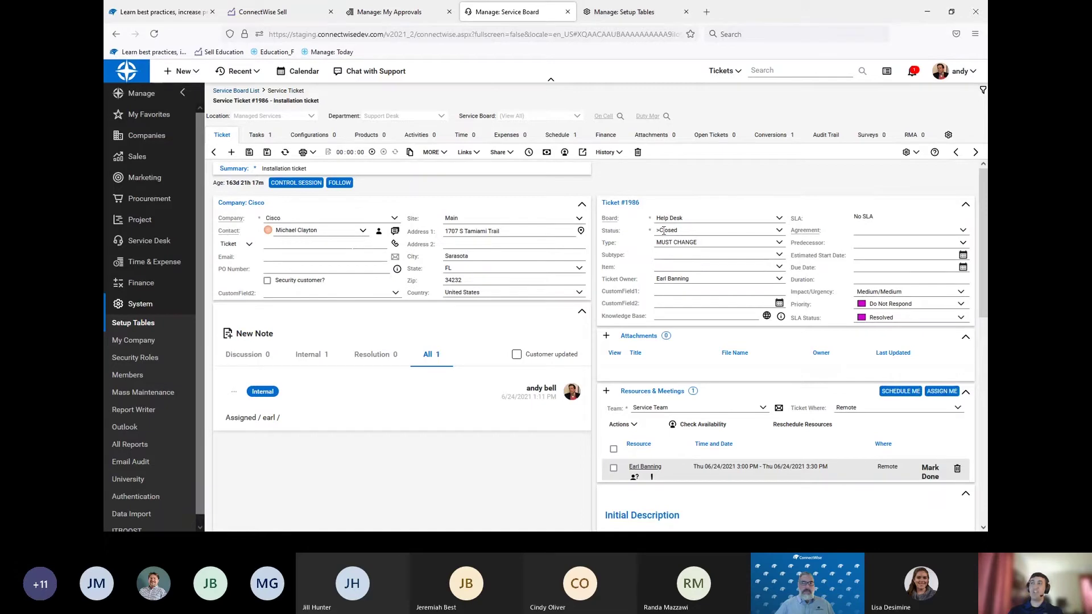
{"action": "left_click", "coordinate": [624, 12]}
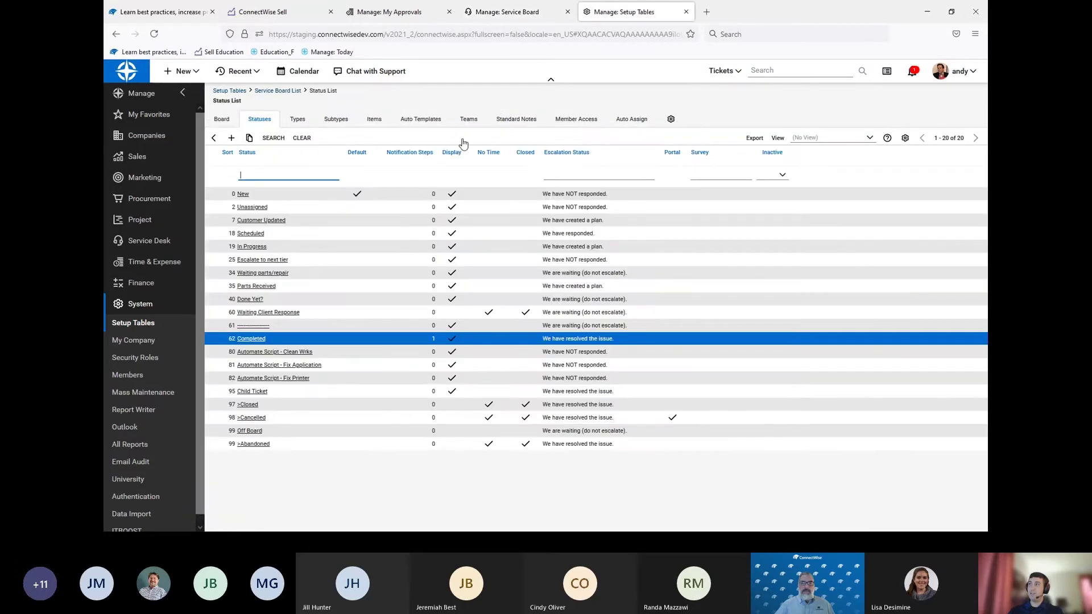
{"action": "left_click", "coordinate": [250, 405]}
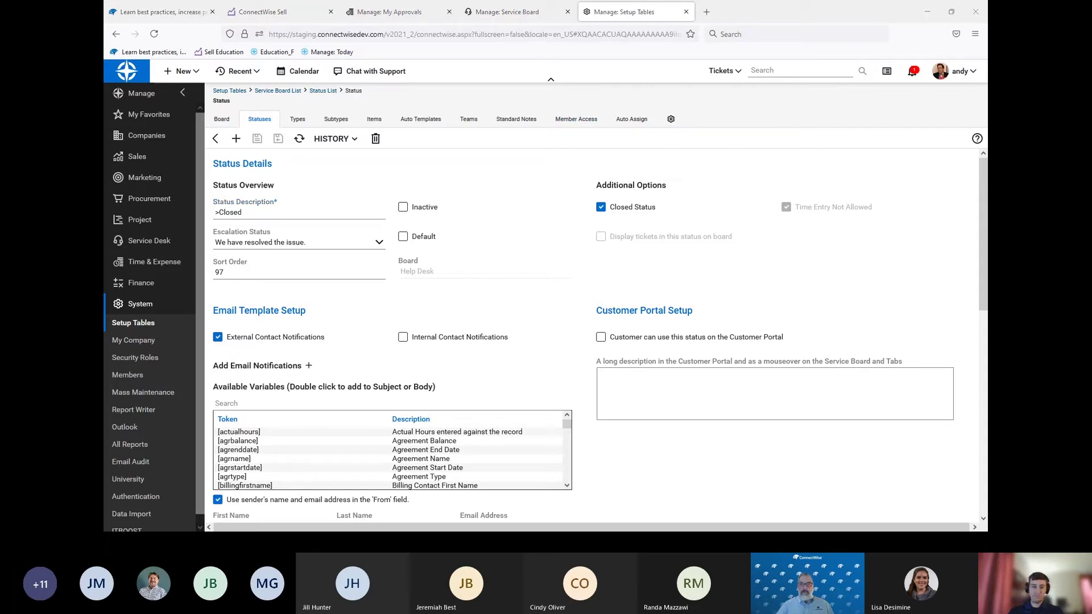
- Return to the Help Desk board's main settings and examine its closed loop, time entry and automatic email options
{"action": "key", "text": "alt+Tab"}
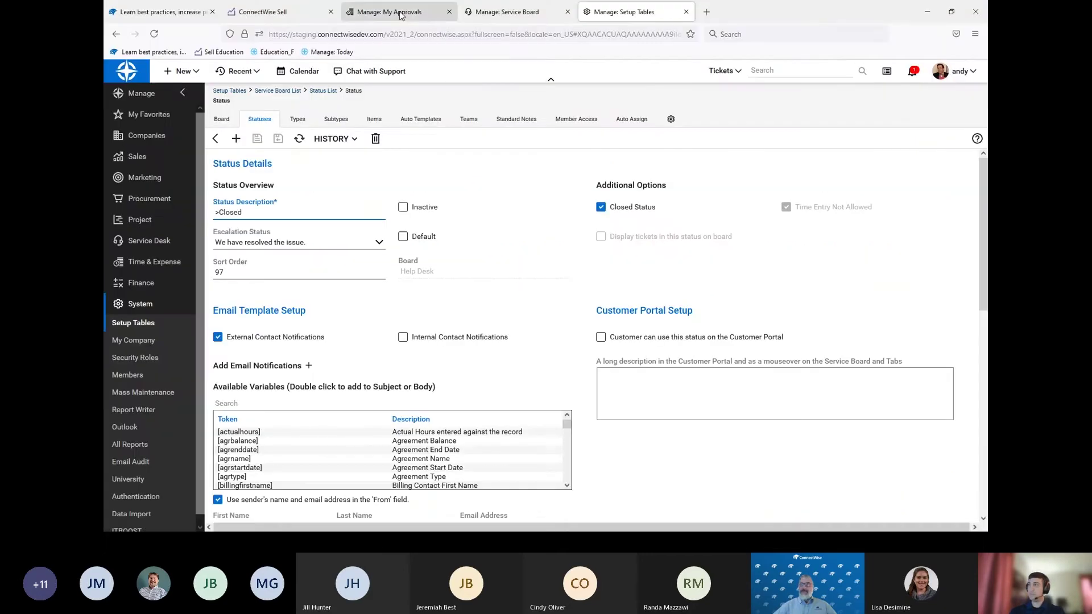
{"action": "left_click", "coordinate": [222, 119]}
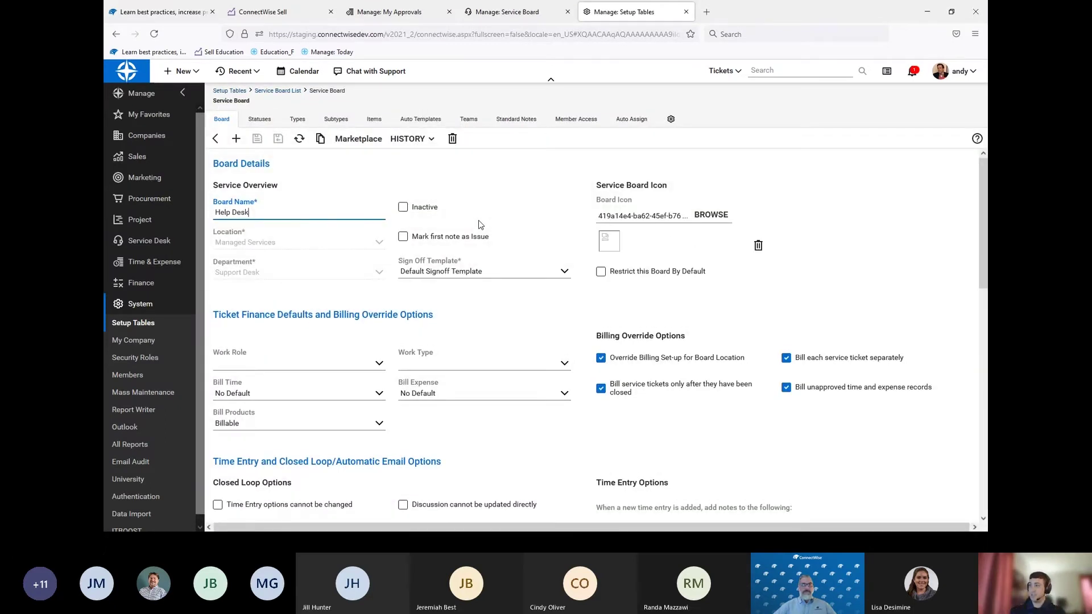
{"action": "scroll", "coordinate": [494, 226], "scroll_direction": "down", "scroll_amount": 4}
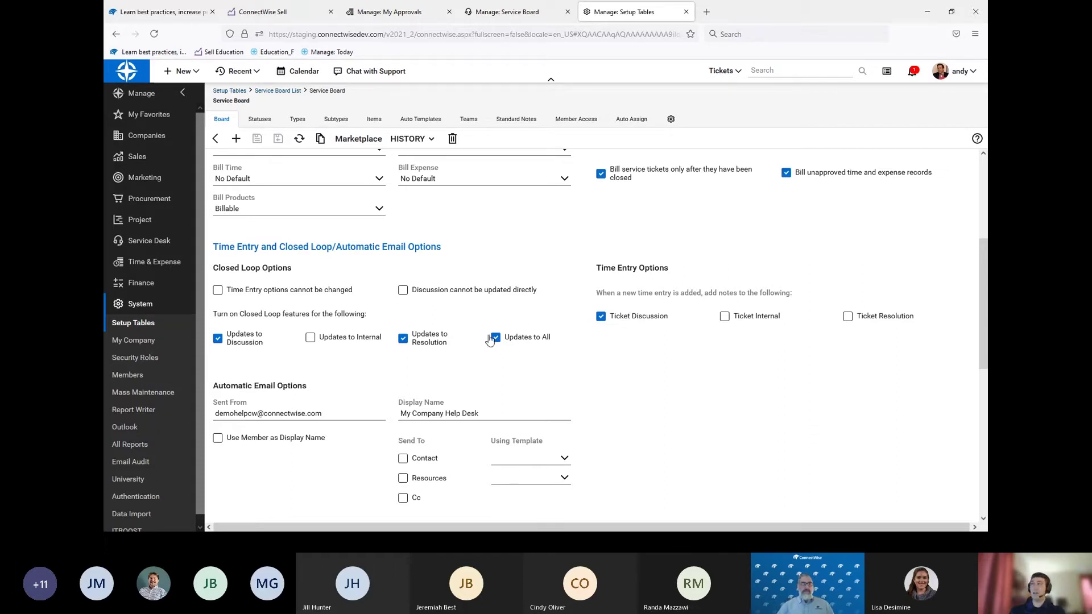
- Open a new time entry from the Cisco installation ticket and place its window over the Help Desk board's settings page
{"action": "left_click", "coordinate": [540, 9]}
{"action": "left_click", "coordinate": [528, 152]}
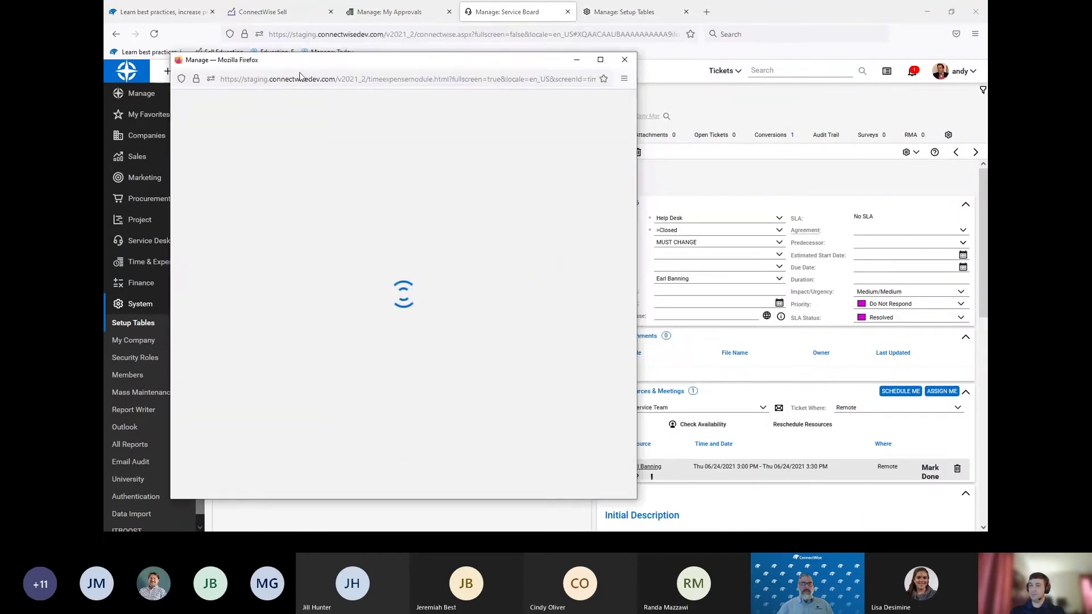
{"action": "left_click", "coordinate": [624, 12]}
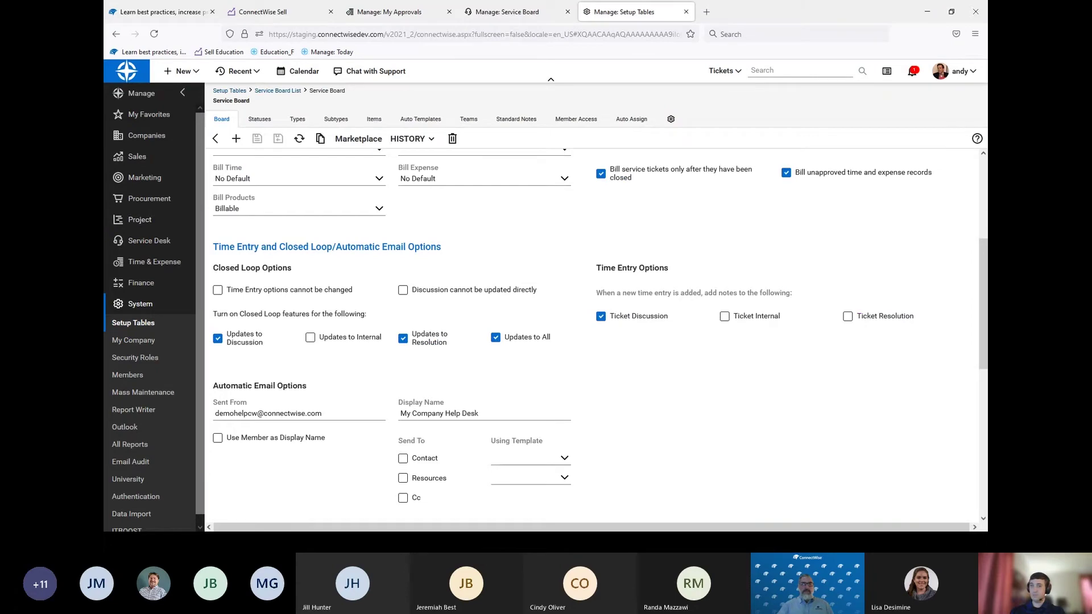
{"action": "key", "text": "alt+Tab"}
{"action": "left_click_drag", "start_coordinate": [97, 39], "coordinate": [667, 60]}
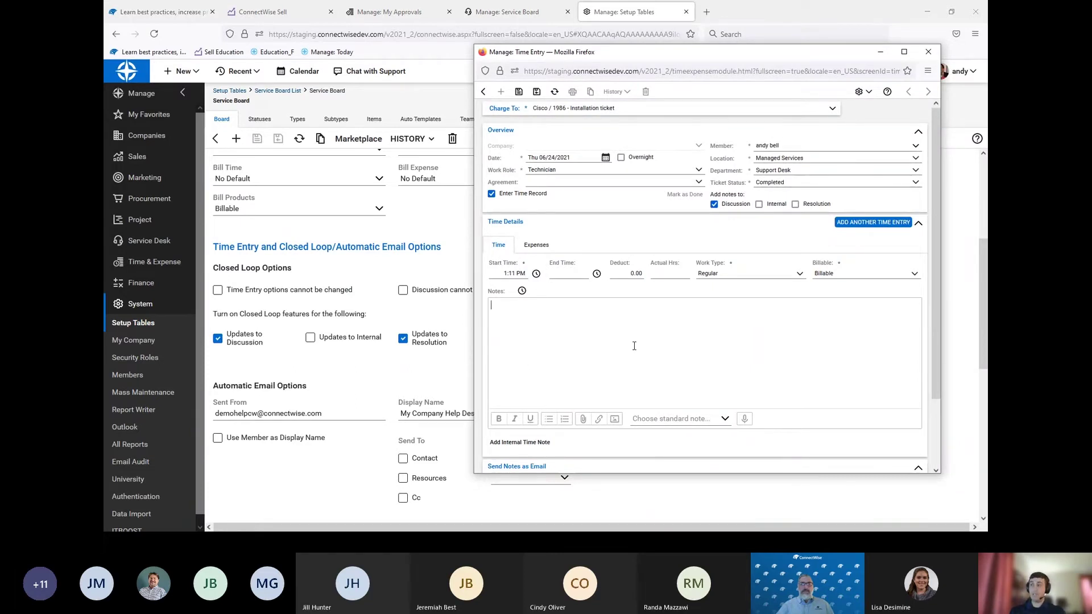
- Enter the note "My notes on what I did." in the time entry and select Contact as the email recipient
{"action": "type", "text": "My notes"}
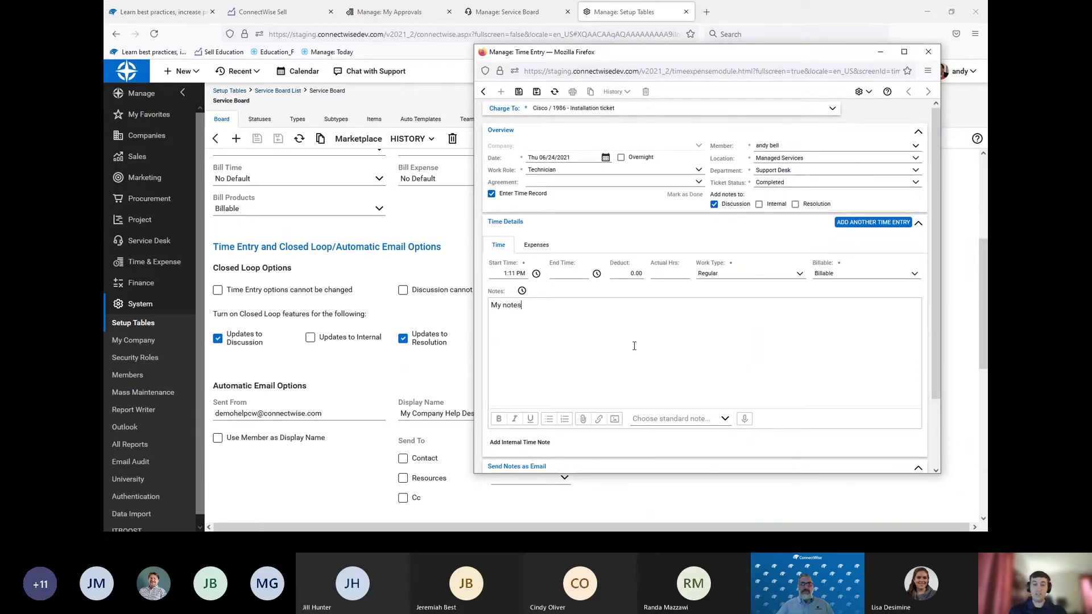
{"action": "type", "text": " on what I did"}
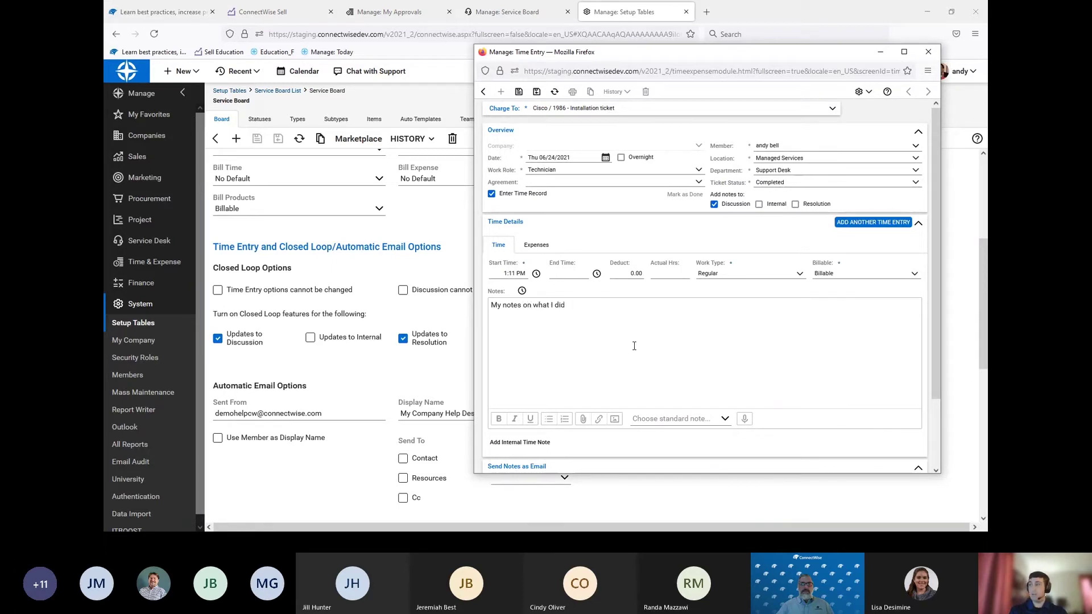
{"action": "type", "text": "."}
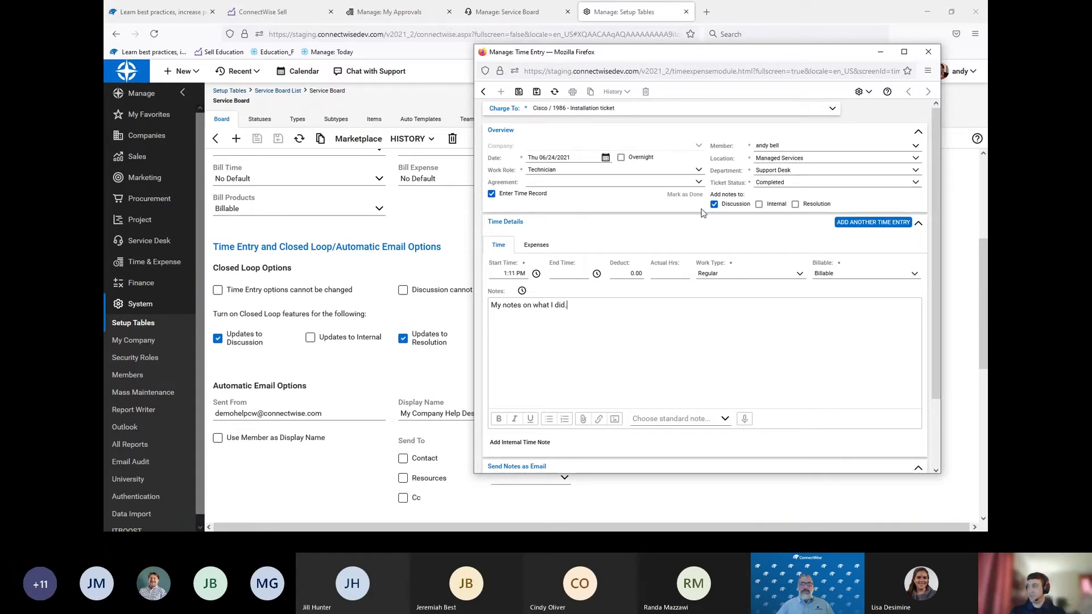
{"action": "scroll", "coordinate": [720, 197], "scroll_direction": "down", "scroll_amount": 2}
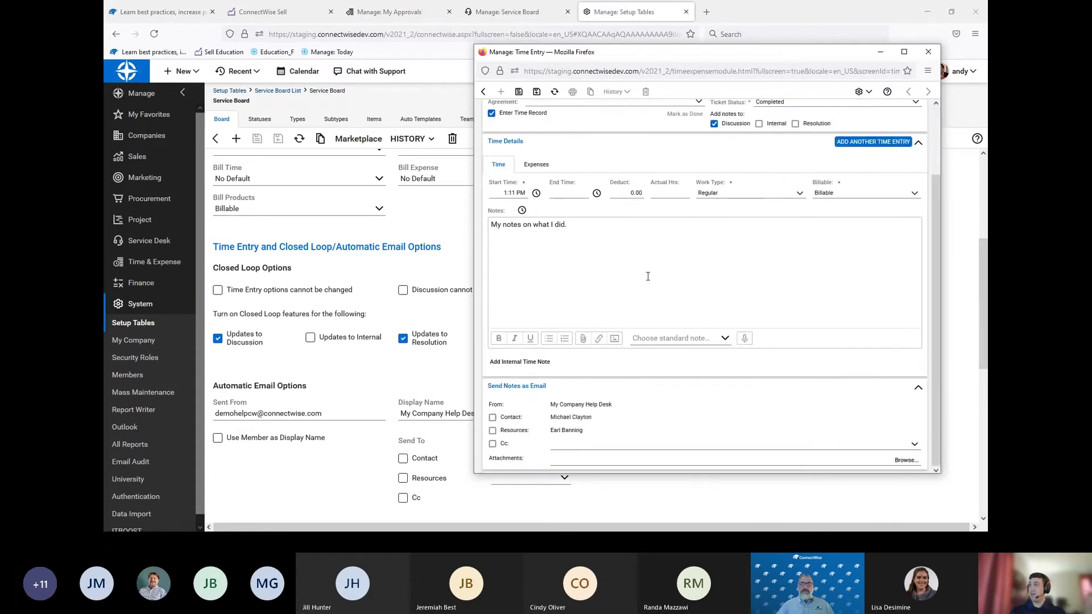
{"action": "left_click", "coordinate": [492, 418]}
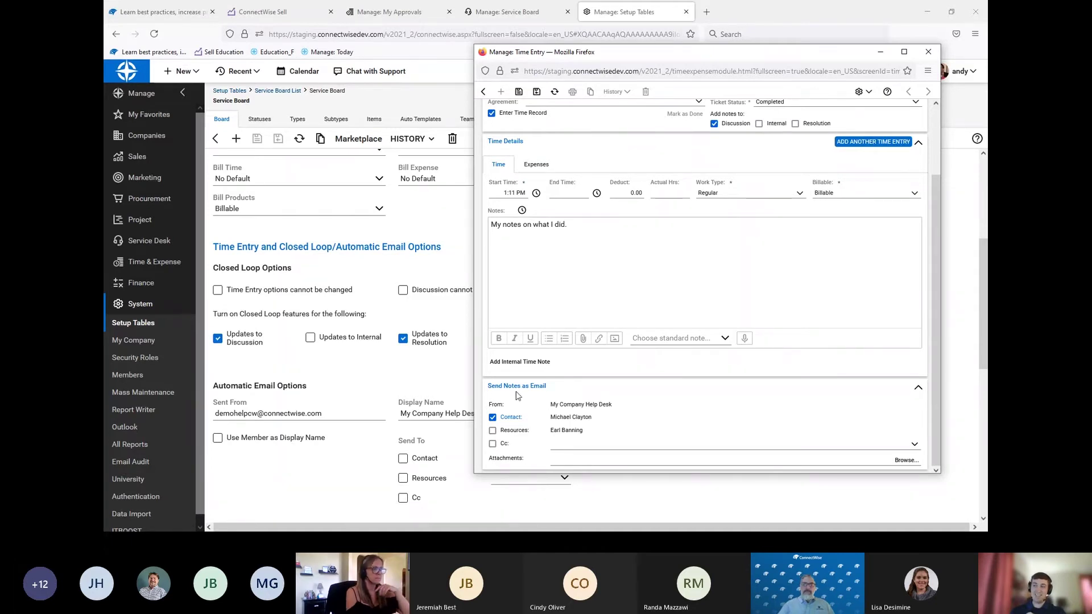
{"action": "left_click", "coordinate": [689, 305]}
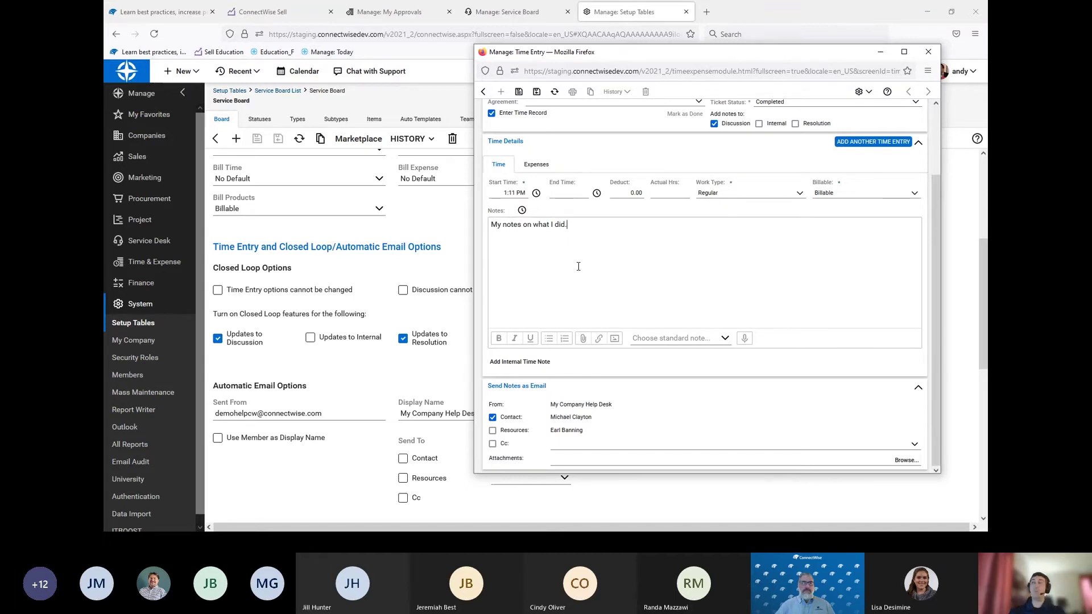
{"action": "scroll", "coordinate": [578, 266], "scroll_direction": "up", "scroll_amount": 3}
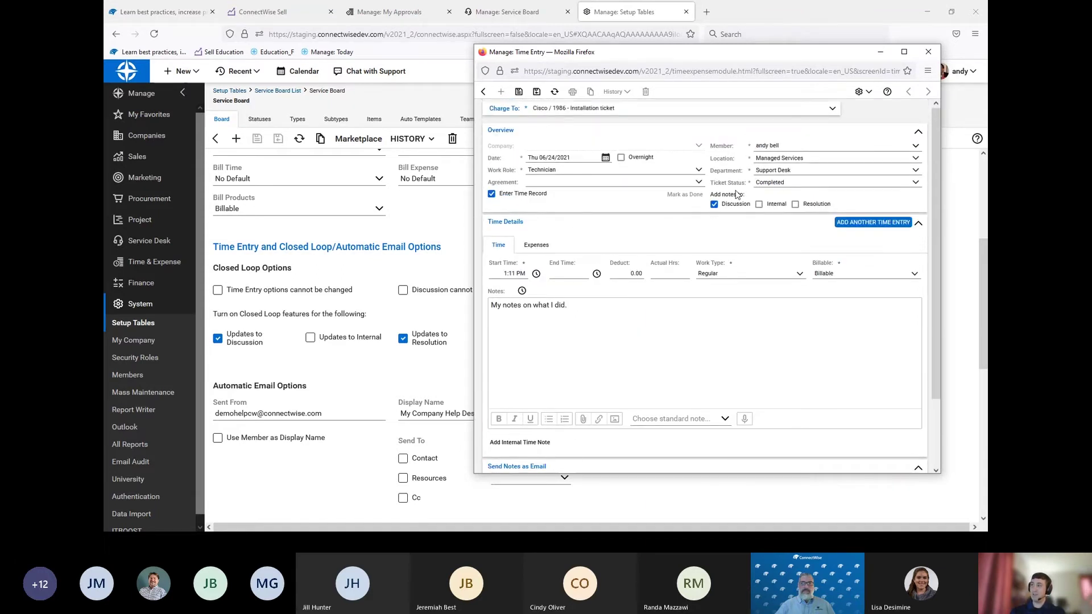
{"action": "scroll", "coordinate": [671, 280], "scroll_direction": "down", "scroll_amount": 3}
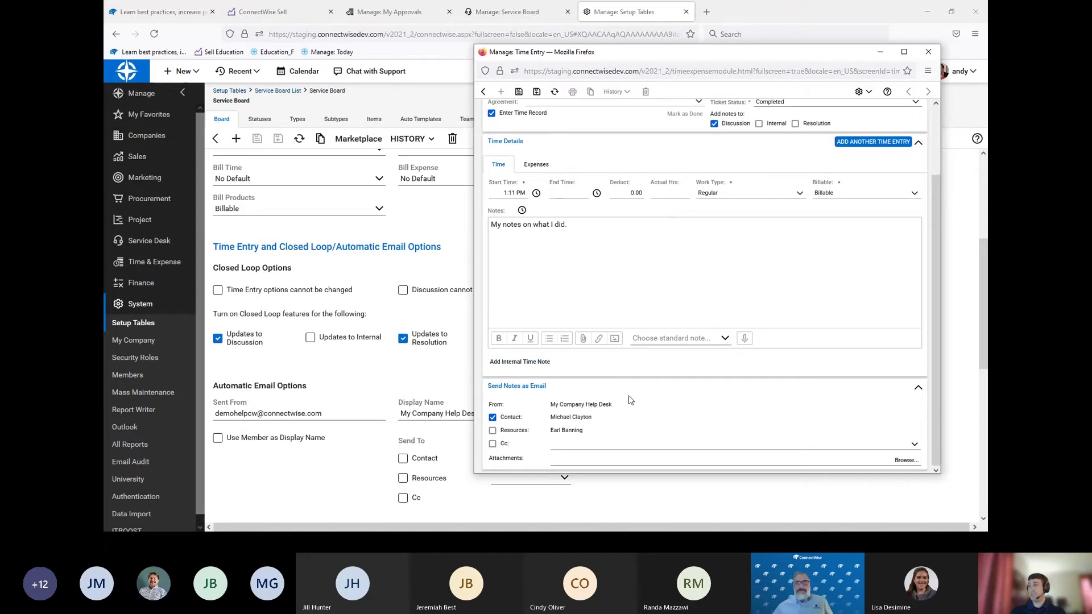
- Set the Help Desk board's automatic emails to be sent to Contact and save the board
{"action": "left_click", "coordinate": [431, 199]}
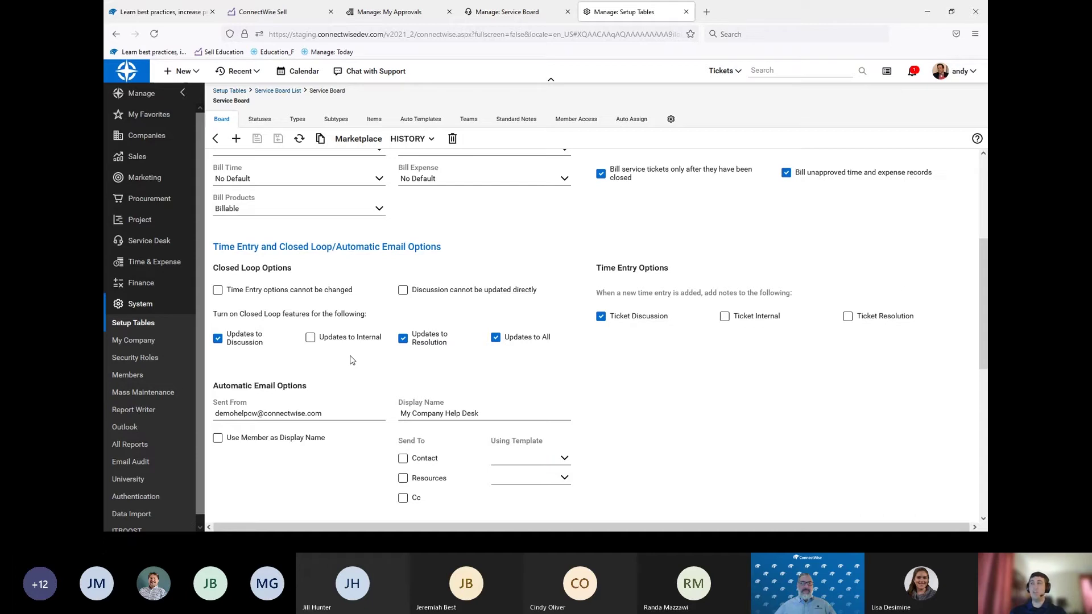
{"action": "scroll", "coordinate": [350, 359], "scroll_direction": "down", "scroll_amount": 4}
{"action": "left_click", "coordinate": [403, 247]}
{"action": "scroll", "coordinate": [358, 279], "scroll_direction": "up", "scroll_amount": 1}
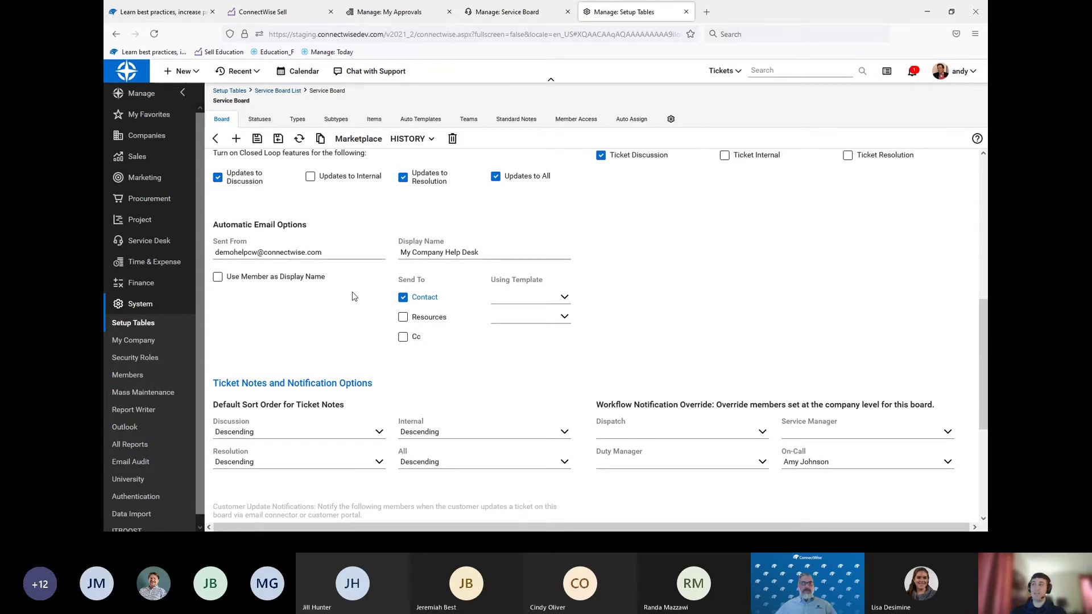
{"action": "left_click", "coordinate": [257, 140]}
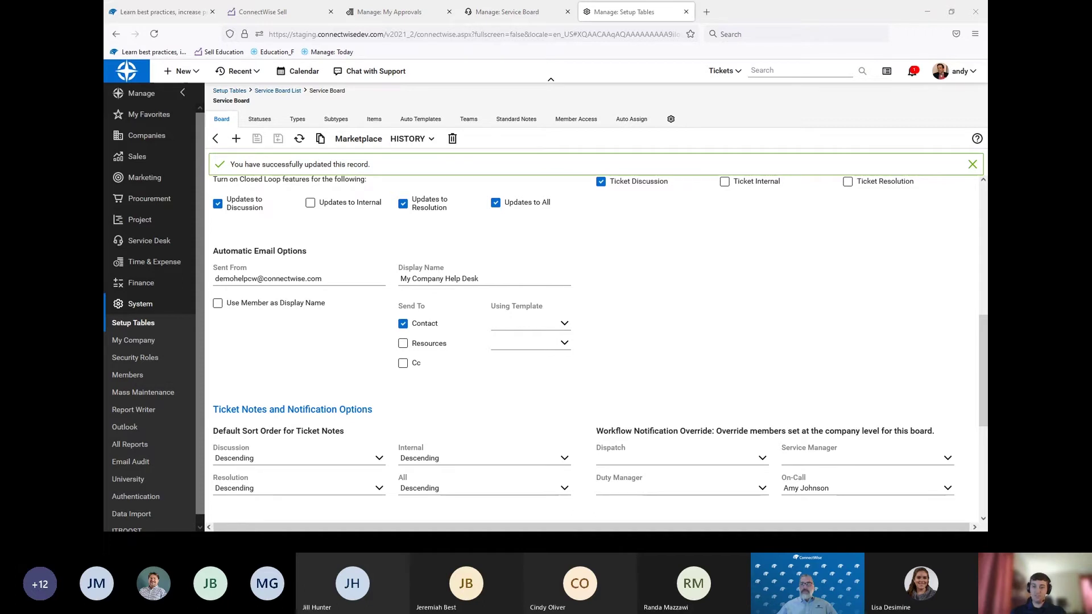
- Open the Help Desk board's Completed status to examine its email notification settings, and return to the status list
{"action": "key", "text": "alt+Tab"}
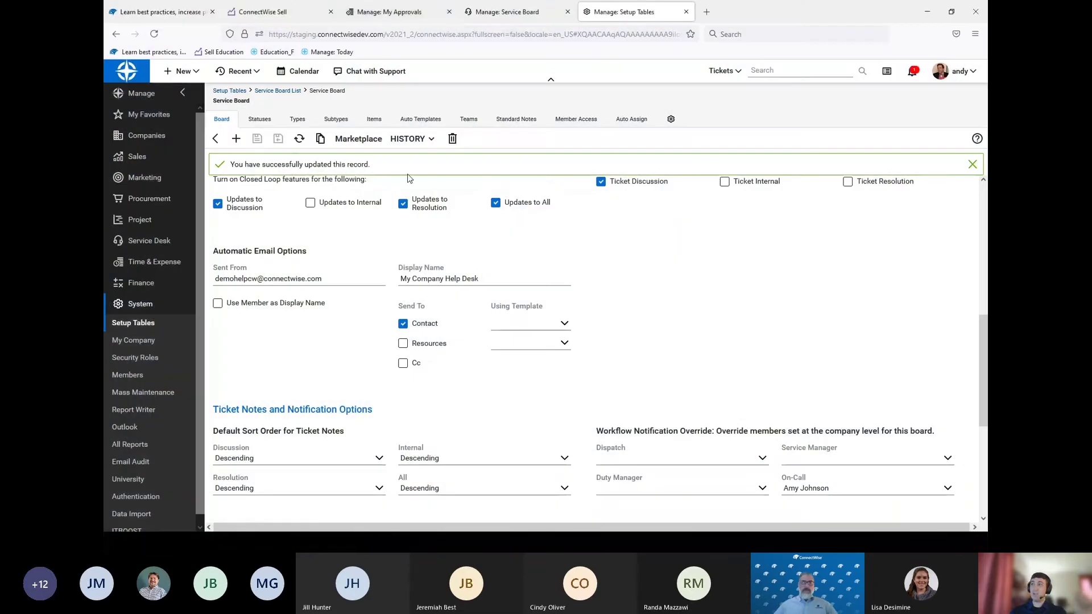
{"action": "left_click", "coordinate": [259, 120]}
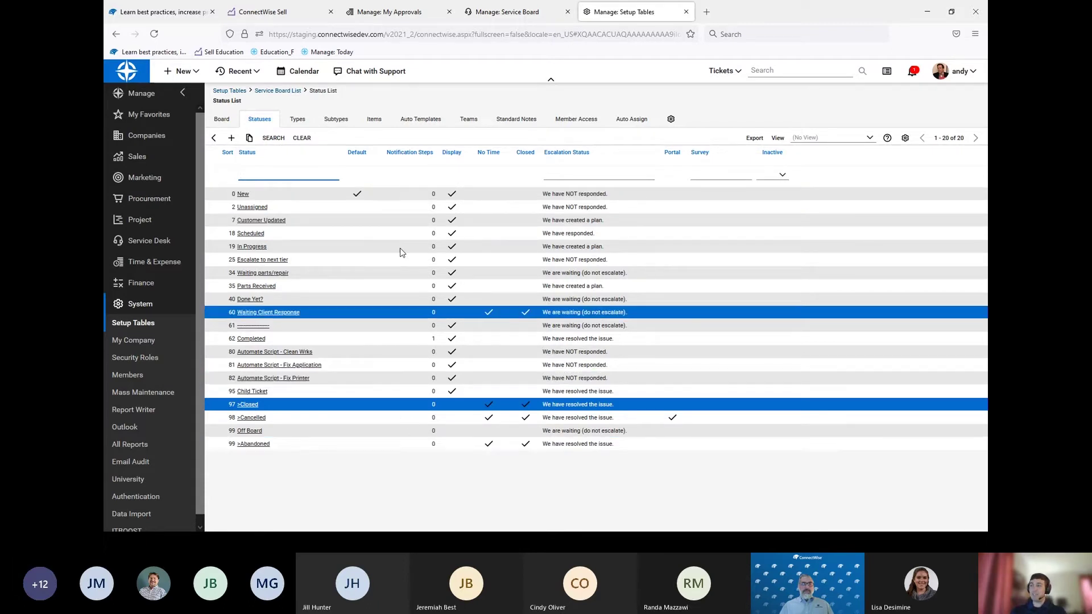
{"action": "left_click", "coordinate": [251, 339]}
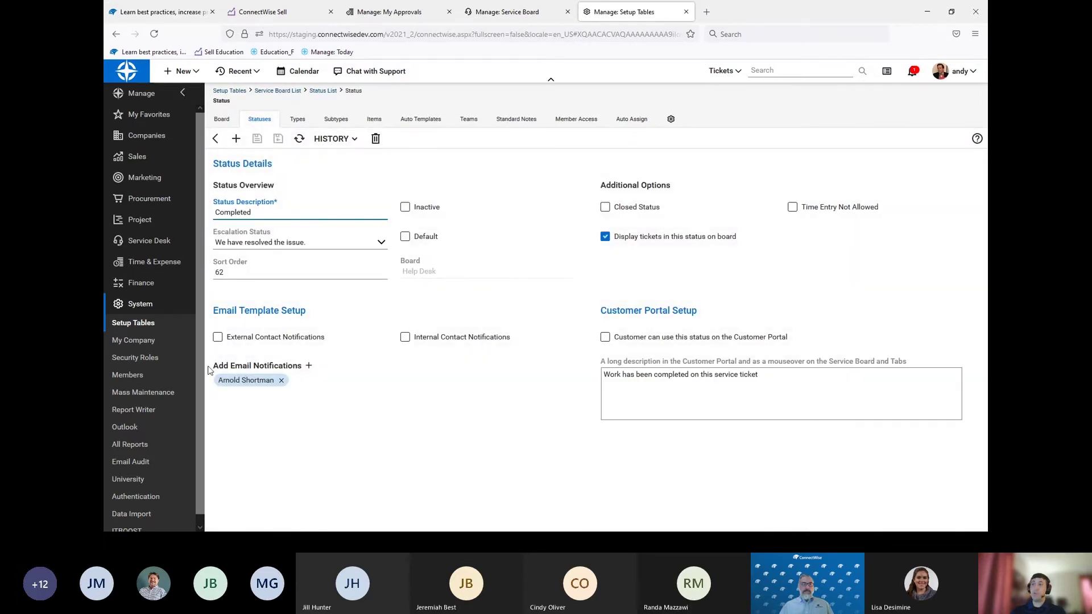
{"action": "left_click", "coordinate": [215, 139]}
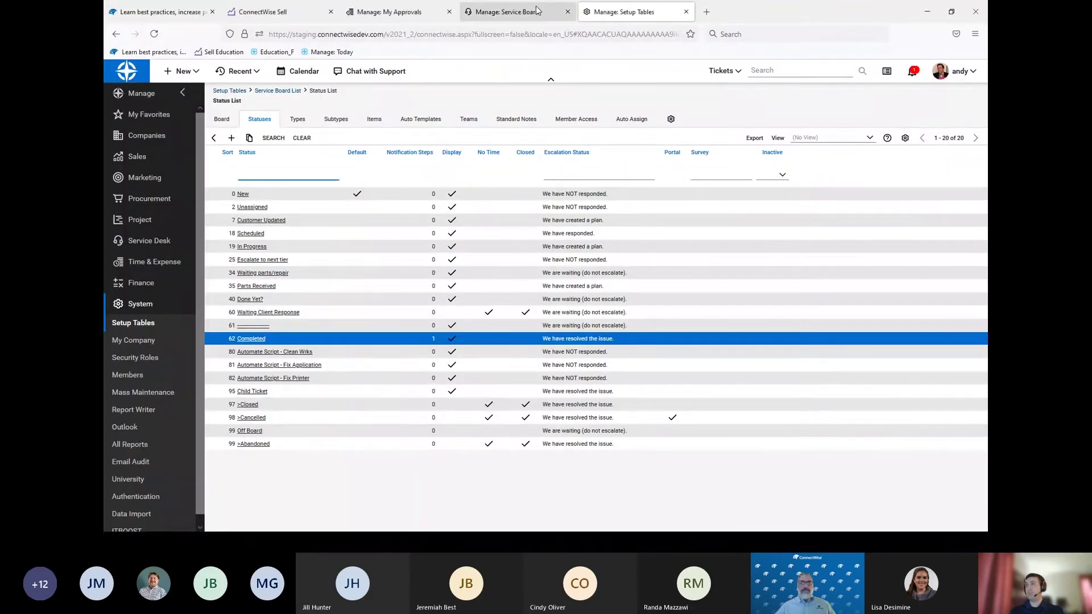
- Select Contact for emailed notes on the installation ticket, try to save it as >Closed, and cancel the close status update
{"action": "scroll", "coordinate": [674, 332], "scroll_direction": "down", "scroll_amount": 8}
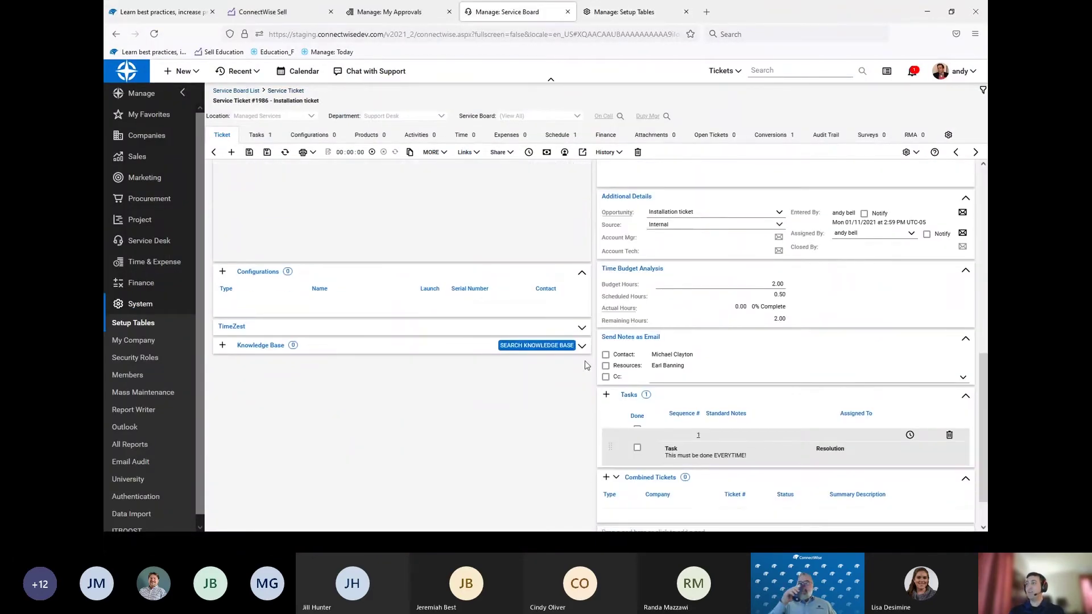
{"action": "left_click", "coordinate": [606, 356]}
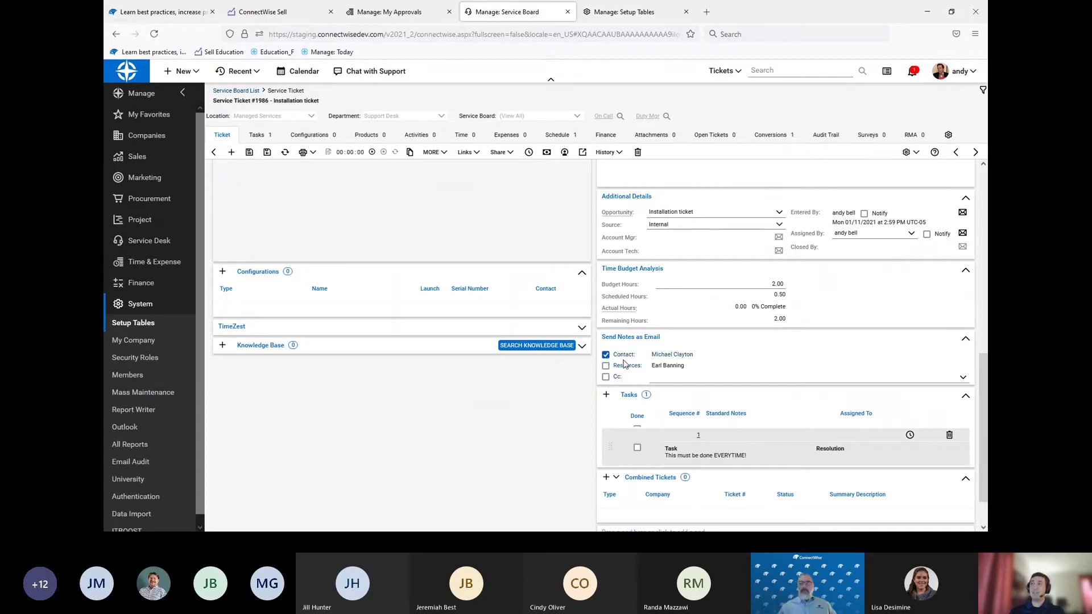
{"action": "left_click", "coordinate": [250, 152]}
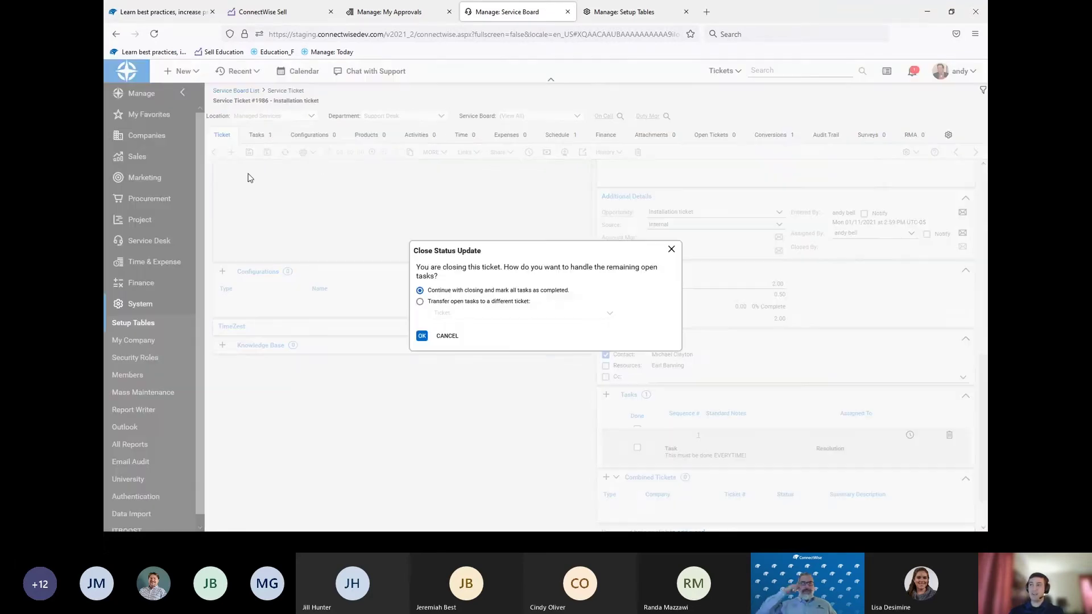
{"action": "left_click", "coordinate": [450, 336]}
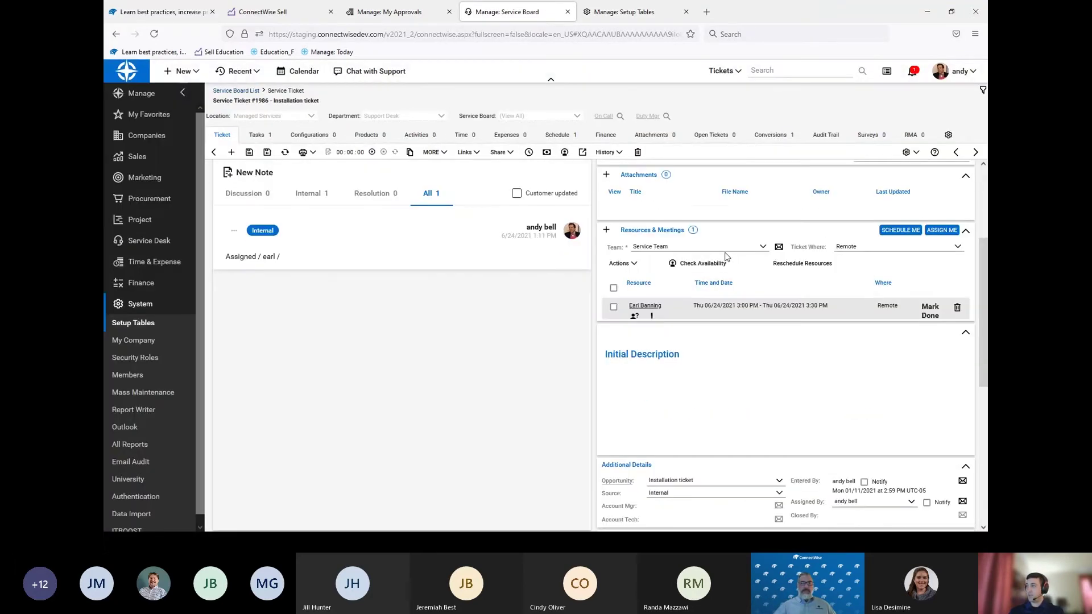
- Set the installation ticket's status to In Progress and save the ticket
{"action": "left_click", "coordinate": [778, 231]}
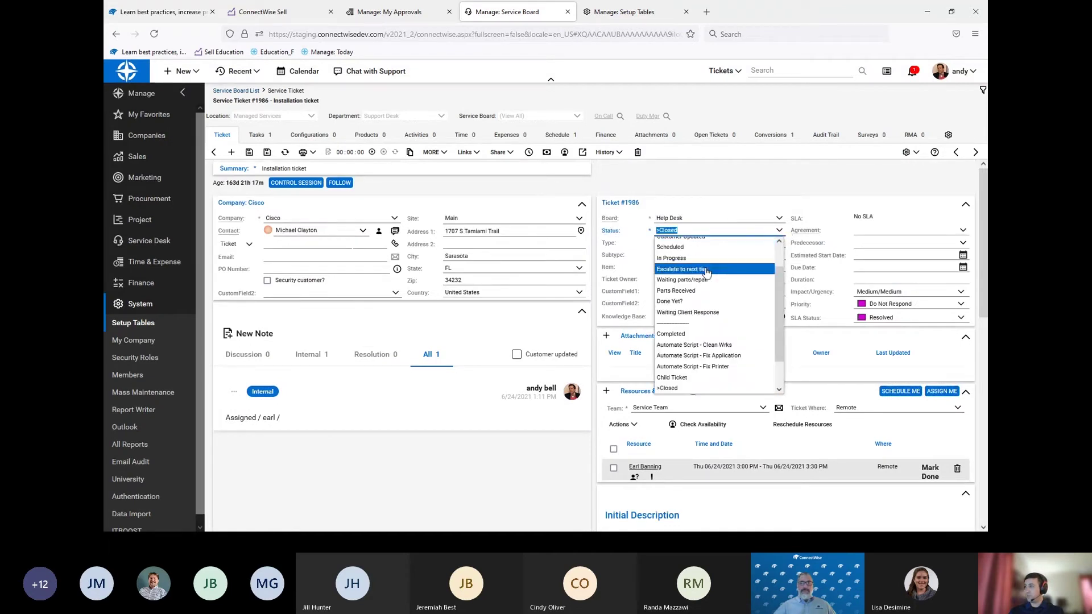
{"action": "left_click", "coordinate": [674, 286]}
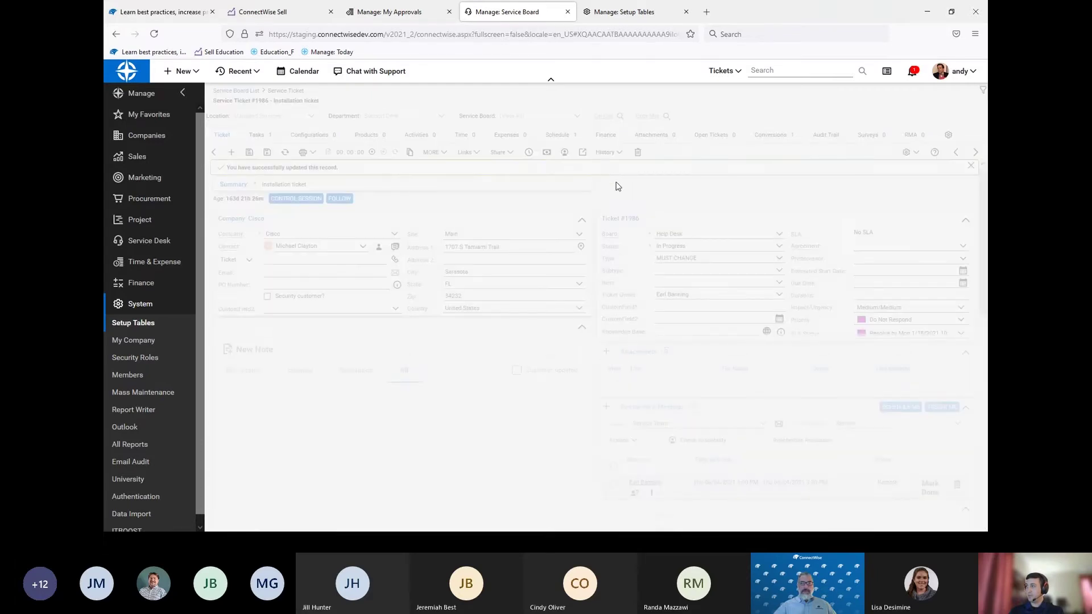
{"action": "scroll", "coordinate": [852, 209], "scroll_direction": "down", "scroll_amount": 8}
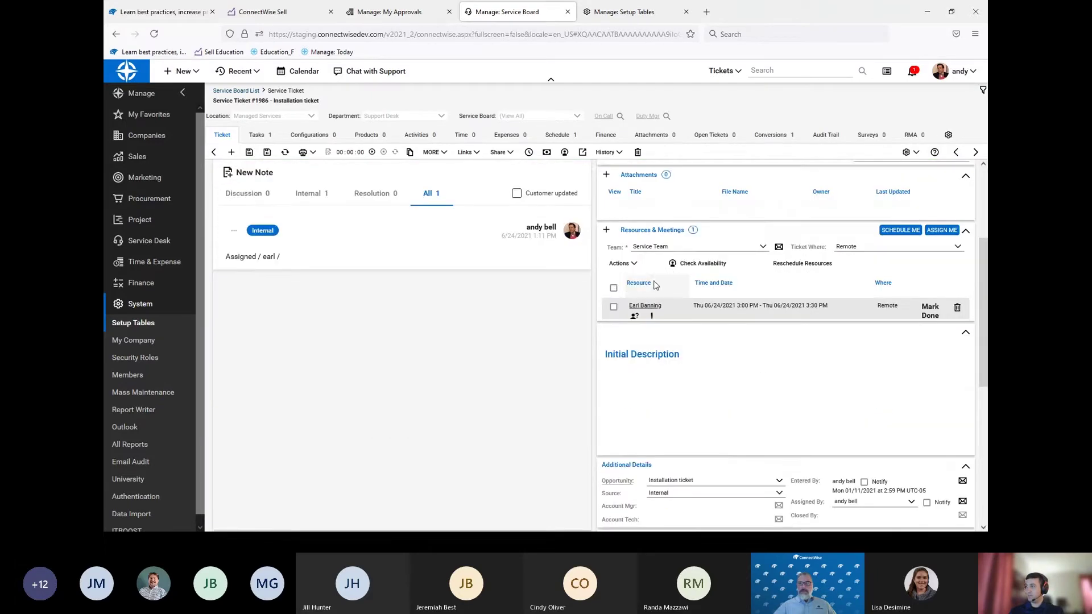
{"action": "scroll", "coordinate": [641, 414], "scroll_direction": "up", "scroll_amount": 5}
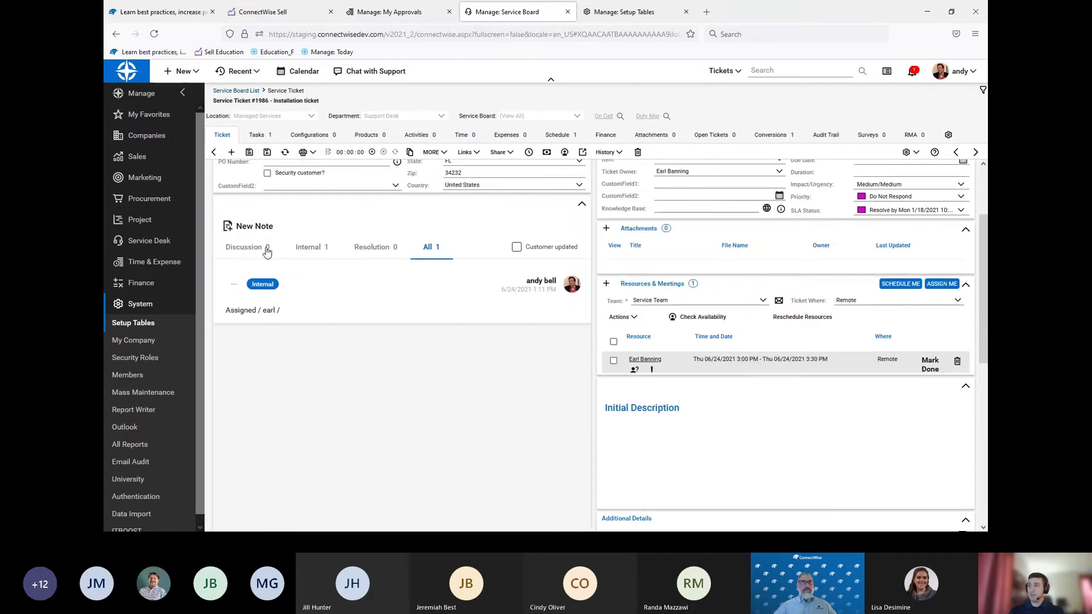
- Open a new time entry from the ticket's discussion notes, discarding the unsaved one, examine its email recipients, and close it
{"action": "left_click", "coordinate": [245, 253]}
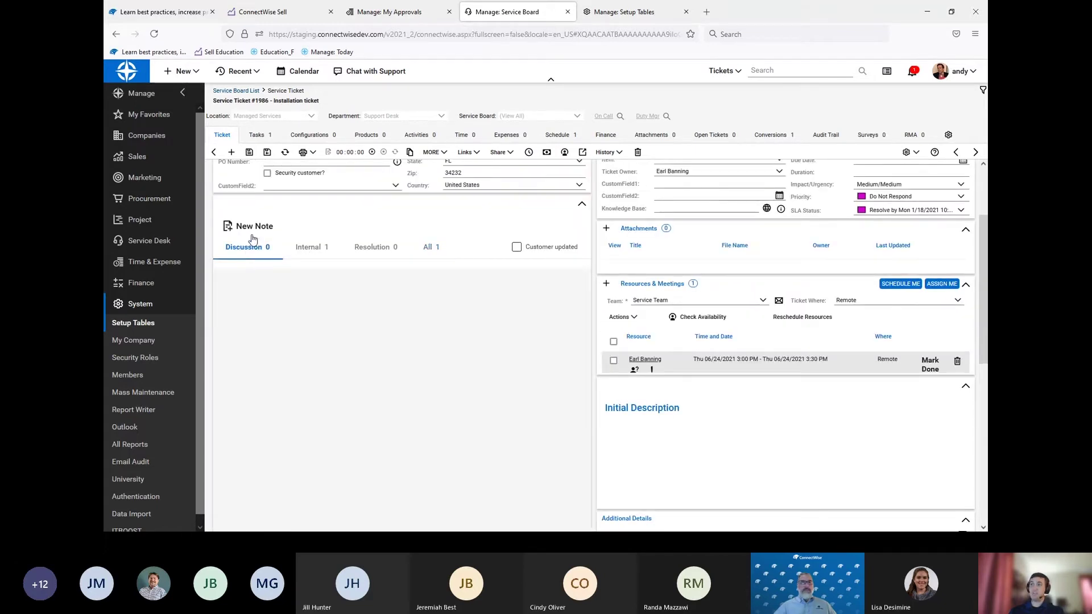
{"action": "left_click", "coordinate": [251, 230]}
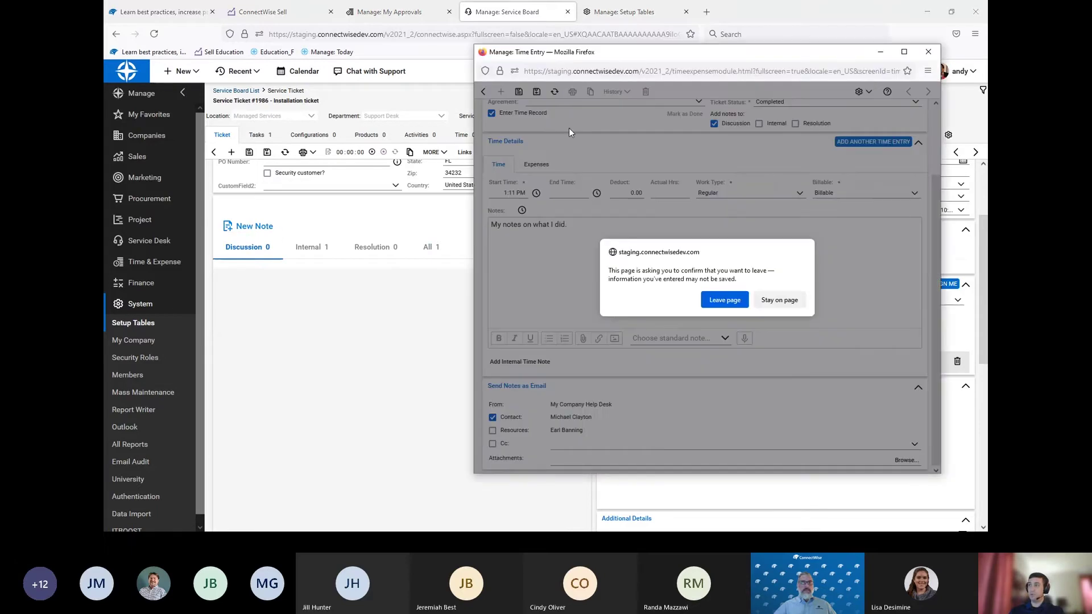
{"action": "left_click", "coordinate": [726, 303]}
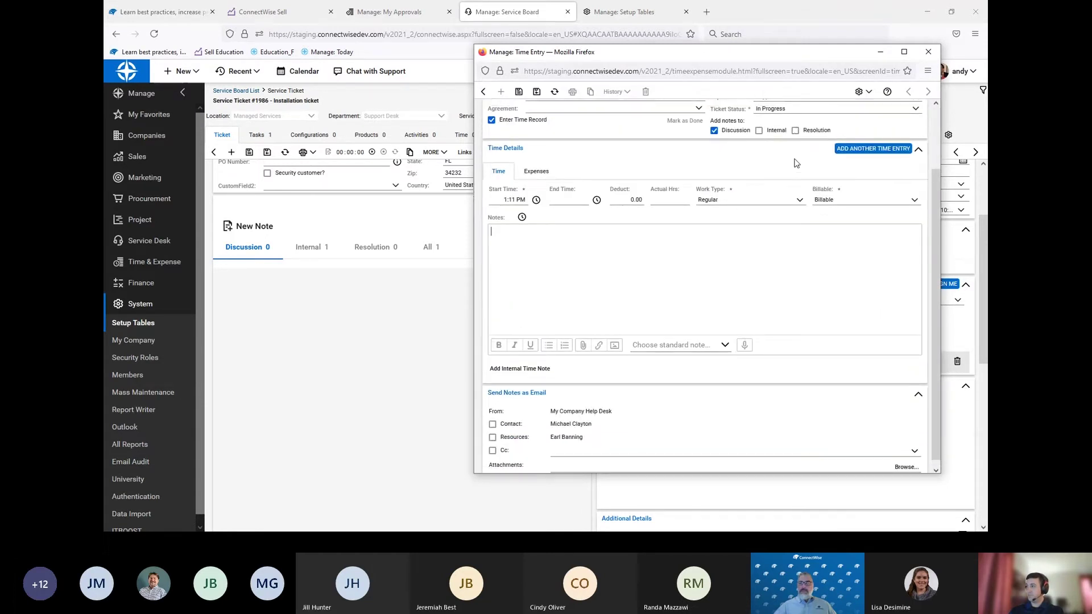
{"action": "scroll", "coordinate": [796, 164], "scroll_direction": "up", "scroll_amount": 2}
{"action": "scroll", "coordinate": [833, 218], "scroll_direction": "down", "scroll_amount": 2}
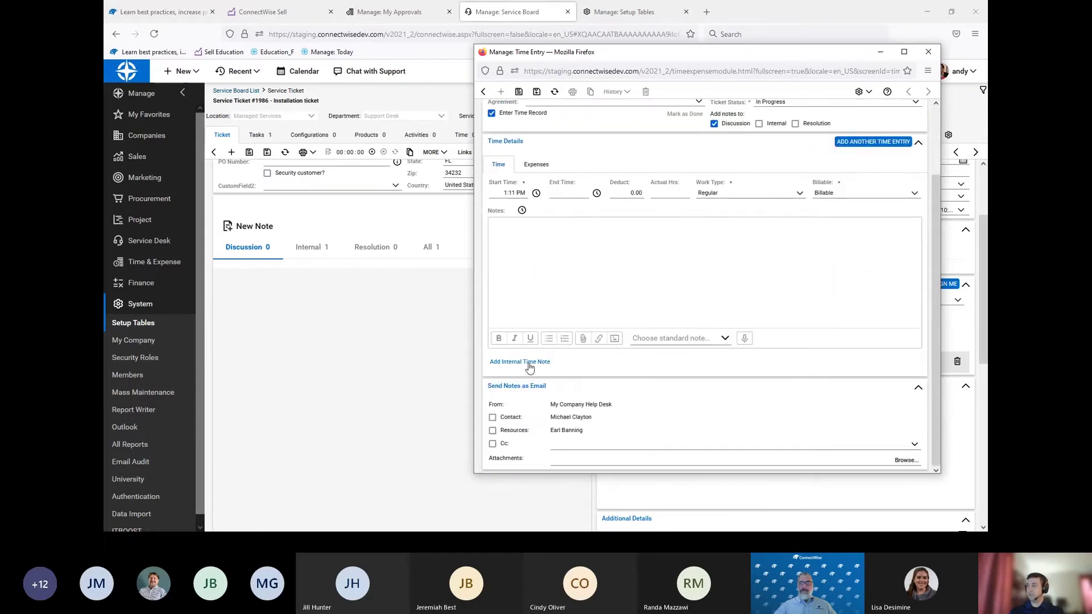
{"action": "left_click", "coordinate": [928, 52]}
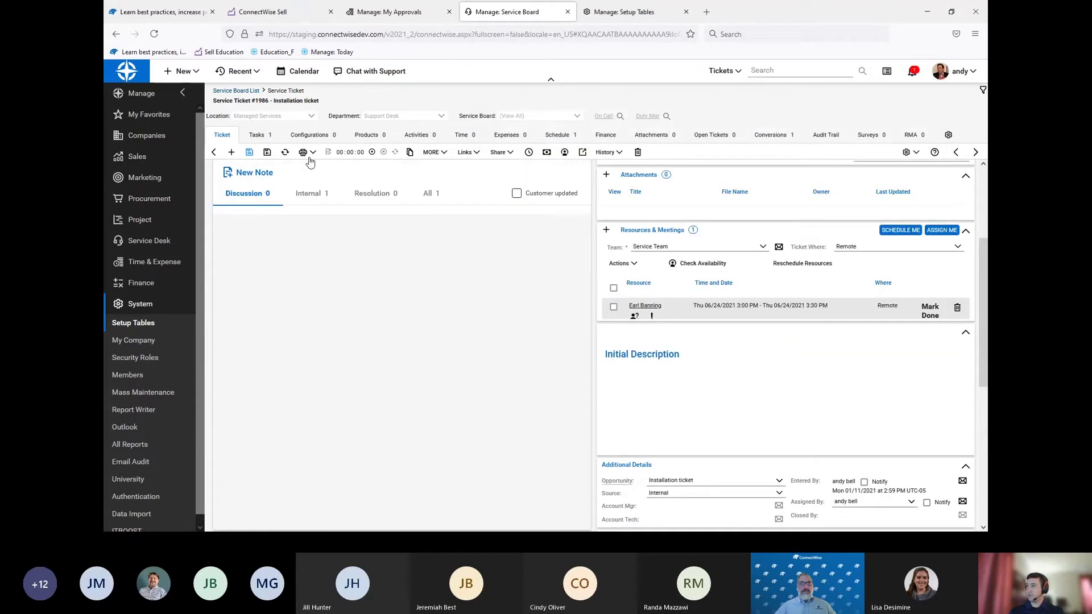
- Save the ticket again and open another new note from its discussion to check the time entry's email recipients
{"action": "left_click", "coordinate": [251, 152]}
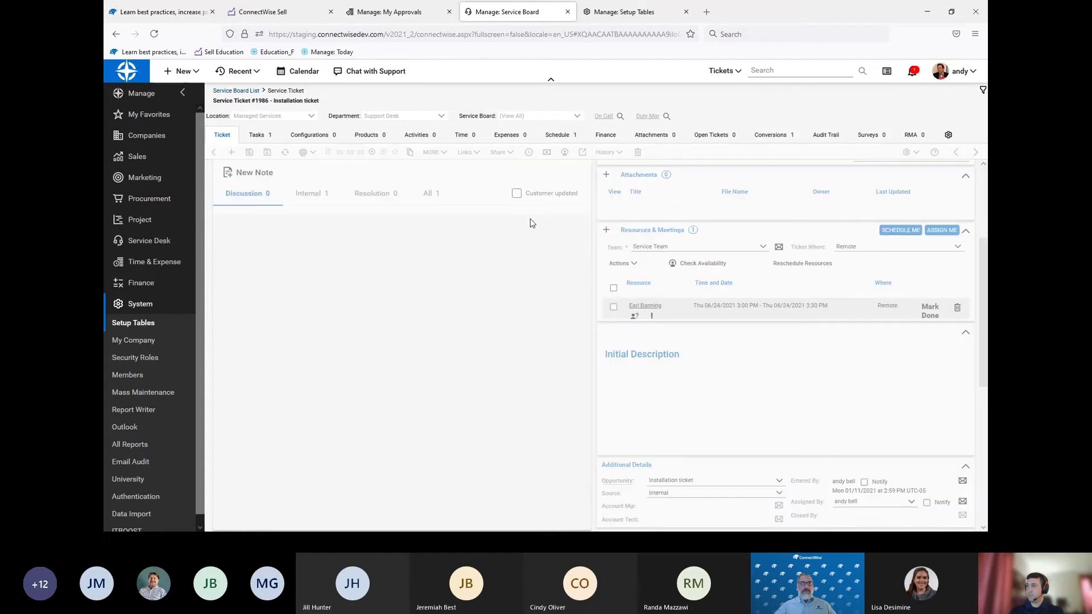
{"action": "left_click", "coordinate": [263, 176]}
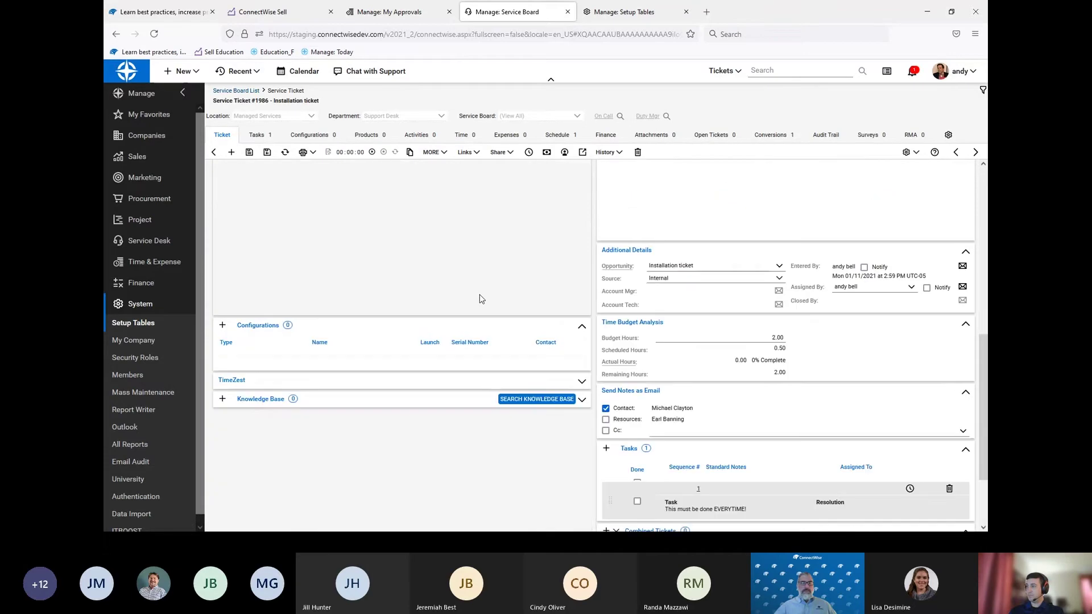
{"action": "left_click", "coordinate": [245, 279]}
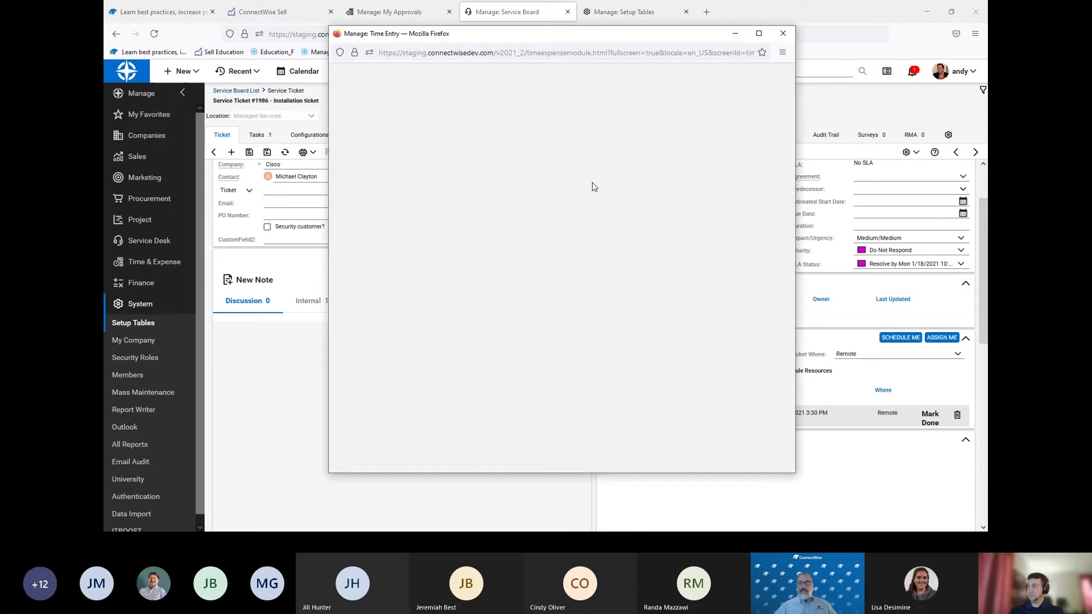
{"action": "scroll", "coordinate": [541, 166], "scroll_direction": "down", "scroll_amount": 2}
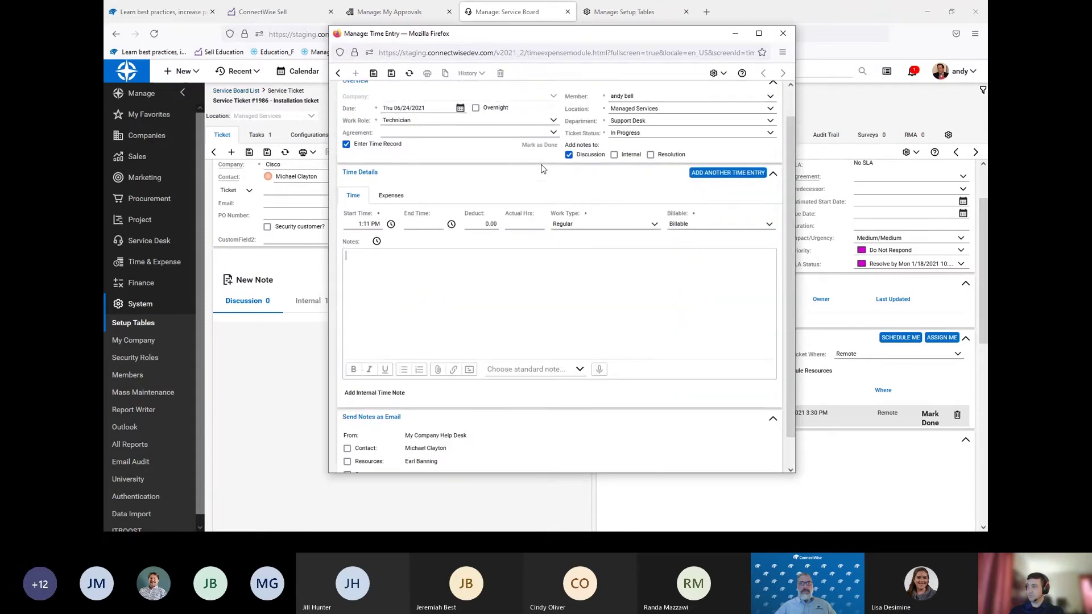
- Select Contact as an email recipient in the open time entry, and close the time entry without saving it
{"action": "left_click", "coordinate": [347, 416]}
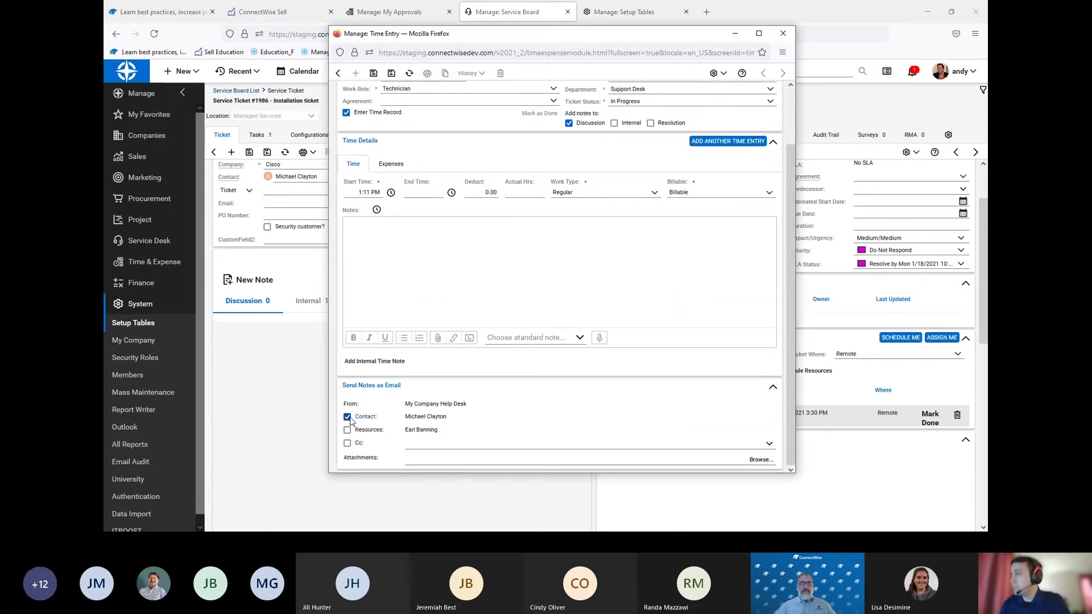
{"action": "scroll", "coordinate": [514, 349], "scroll_direction": "up", "scroll_amount": 3}
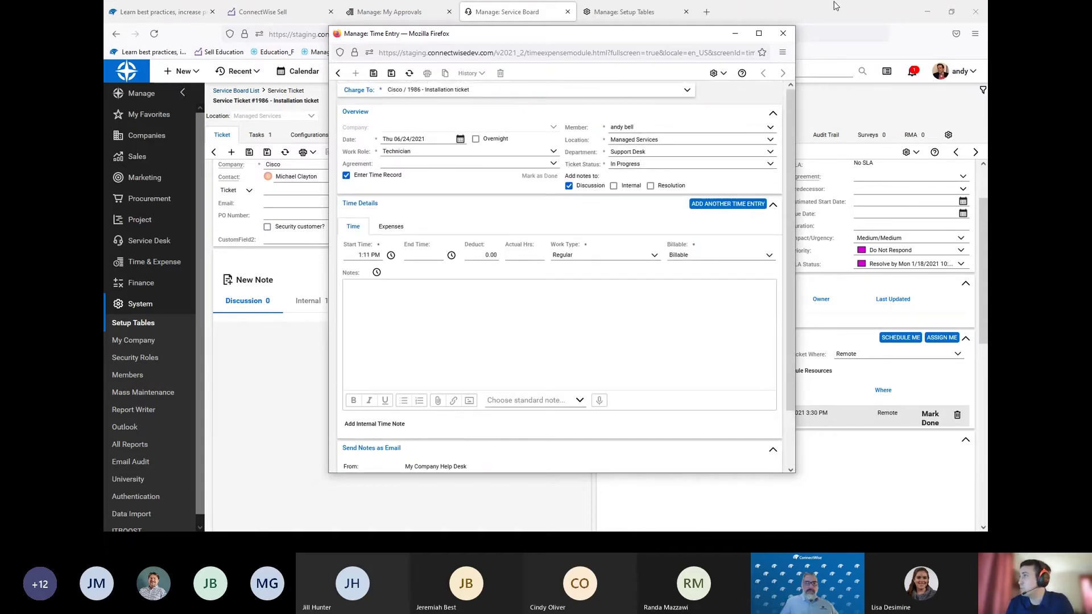
{"action": "left_click", "coordinate": [783, 34]}
{"action": "left_click", "coordinate": [579, 291]}
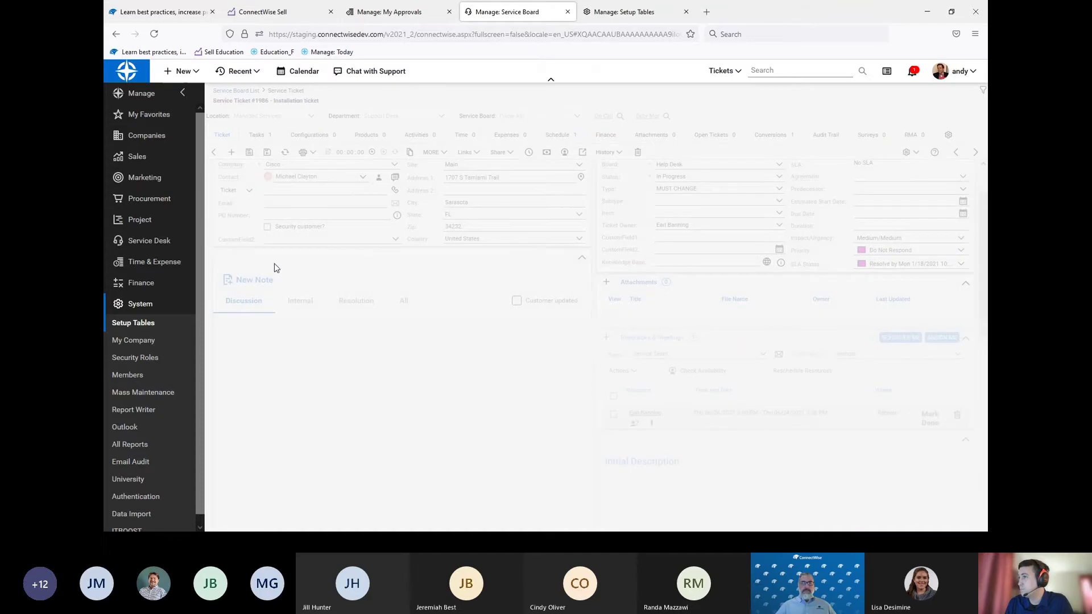
- Add an internal note reading "i FAILED :(" to the installation ticket and save the note
{"action": "left_click", "coordinate": [315, 301]}
{"action": "left_click", "coordinate": [246, 281]}
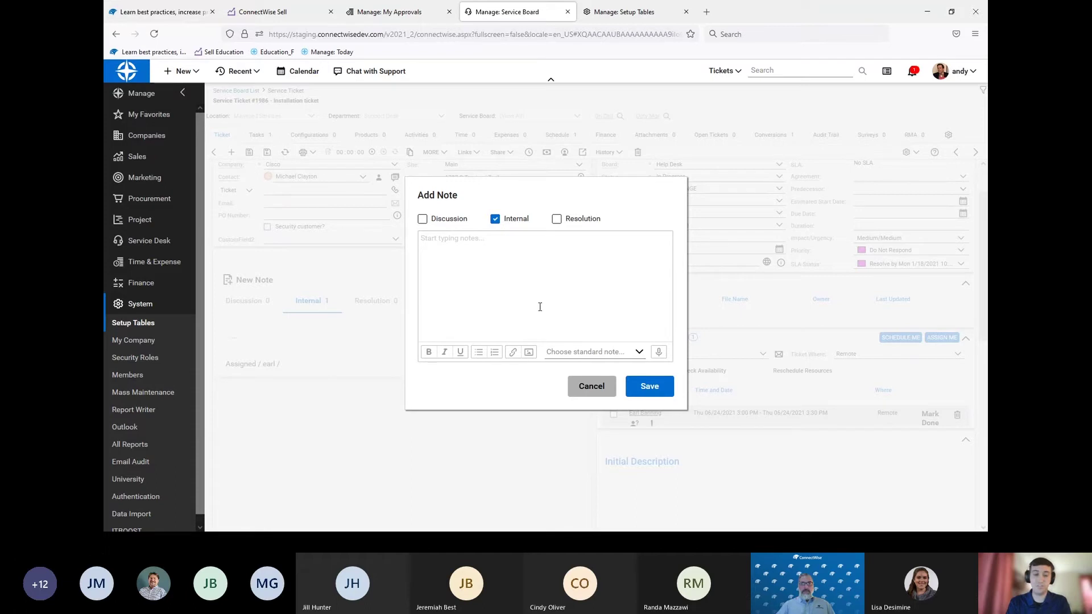
{"action": "type", "text": "ijflwF"}
{"action": "key", "text": "BackSpace"}
{"action": "key", "text": "BackSpace"}
{"action": "key", "text": "BackSpace"}
{"action": "key", "text": "BackSpace"}
{"action": "key", "text": "BackSpace"}
{"action": "key", "text": "BackSpace"}
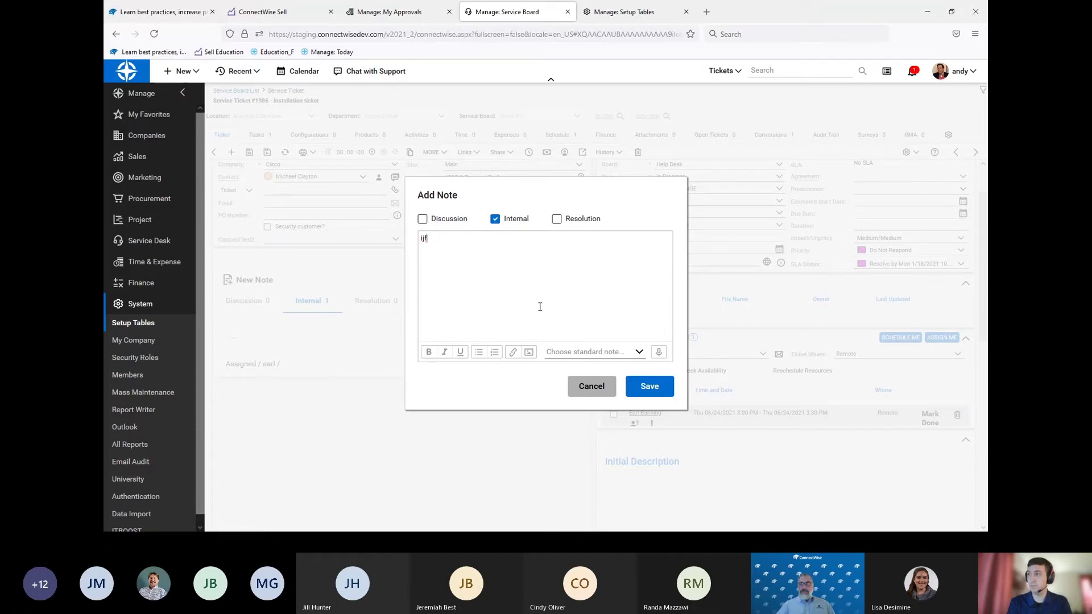
{"action": "type", "text": "i FAILED :("}
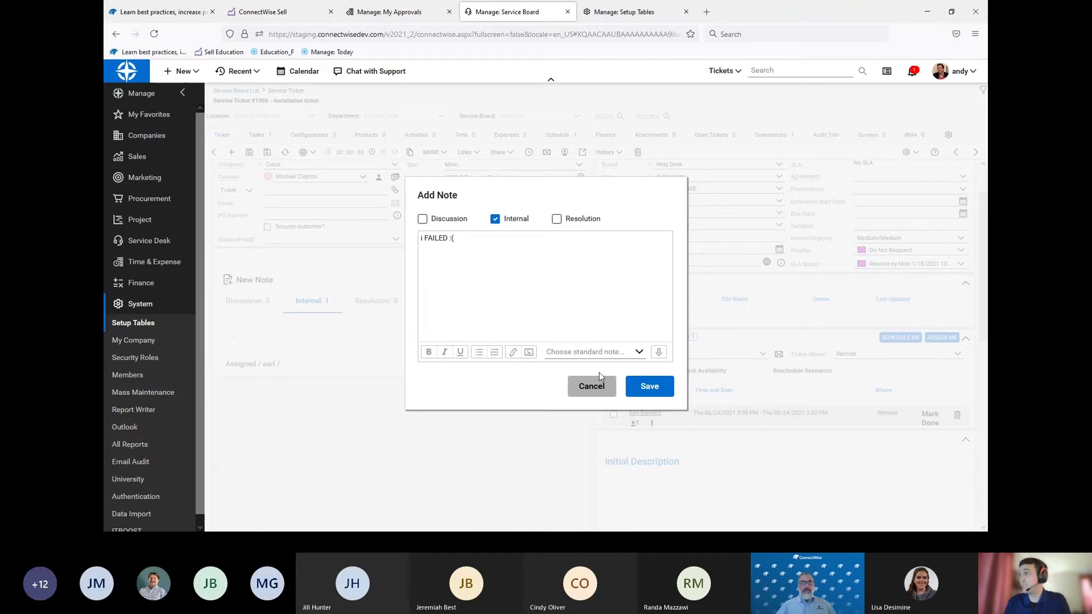
{"action": "left_click", "coordinate": [651, 387]}
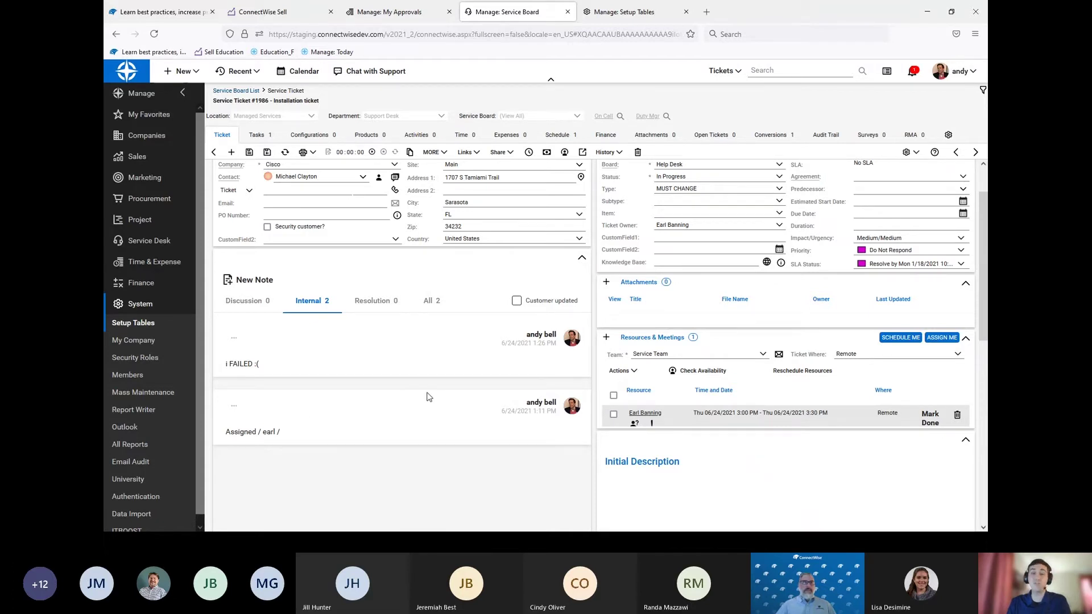
- Check the ticket's discussion and resolution notes, clear Contact from its emailed notes recipients, and save the ticket
{"action": "left_click", "coordinate": [243, 305]}
{"action": "left_click", "coordinate": [373, 306]}
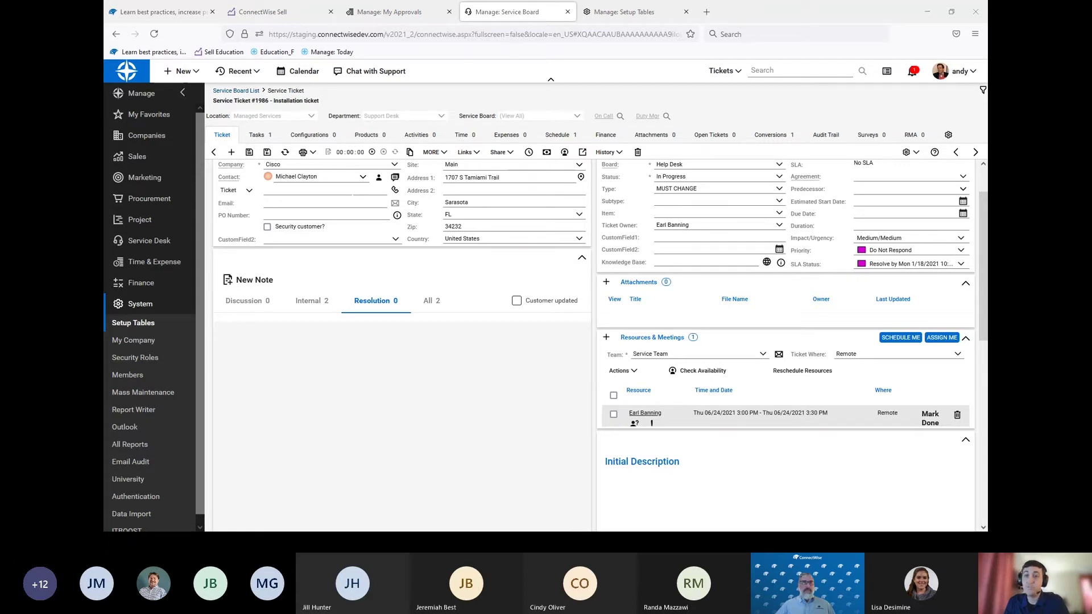
{"action": "left_click", "coordinate": [646, 354]}
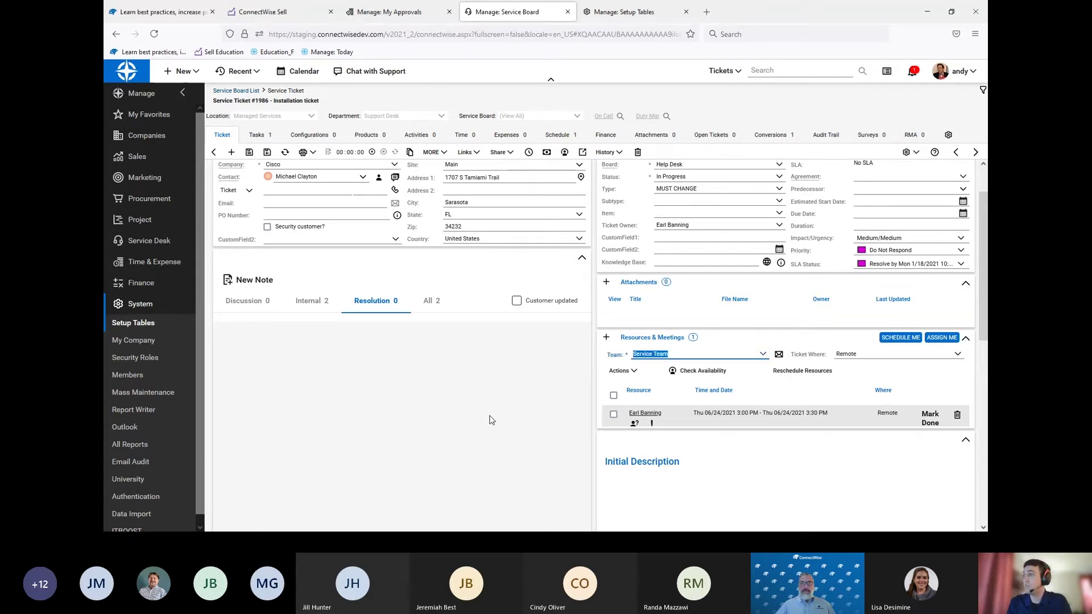
{"action": "scroll", "coordinate": [492, 420], "scroll_direction": "down", "scroll_amount": 5}
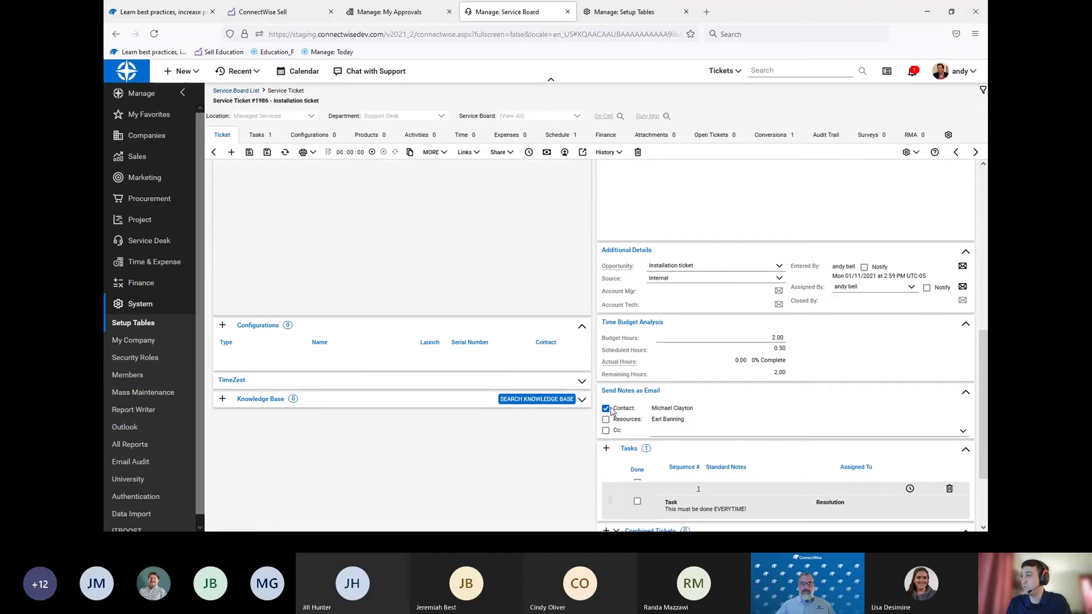
{"action": "left_click", "coordinate": [607, 409]}
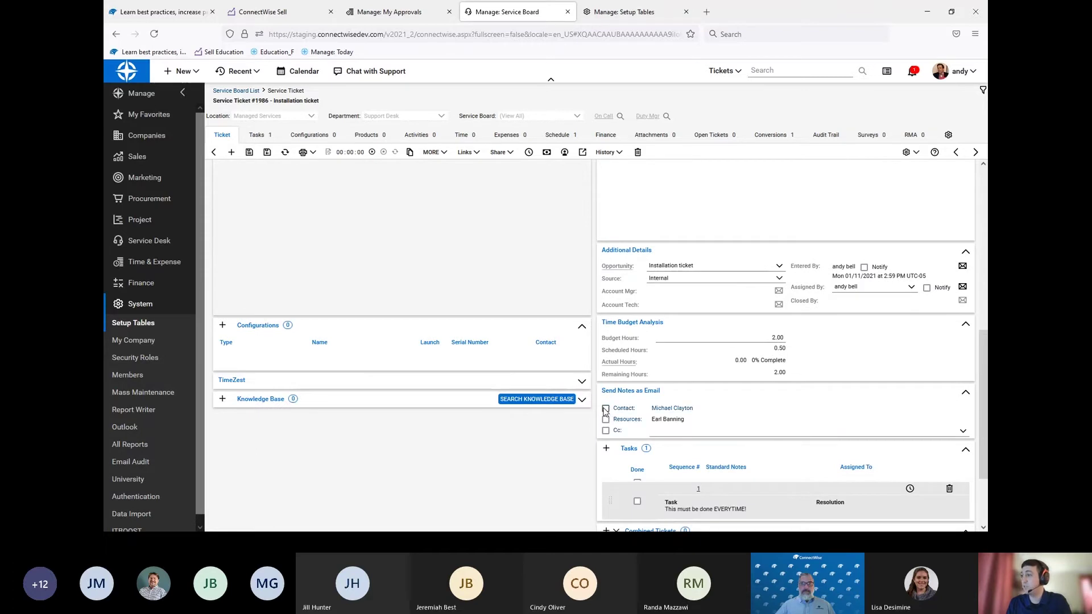
{"action": "left_click", "coordinate": [249, 155]}
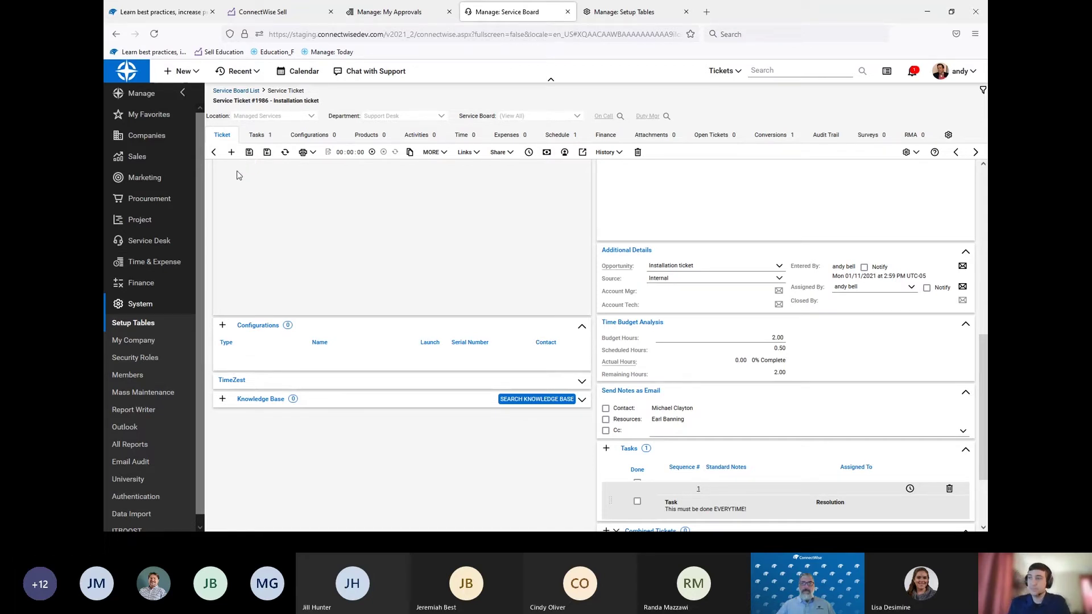
{"action": "left_click", "coordinate": [928, 12]}
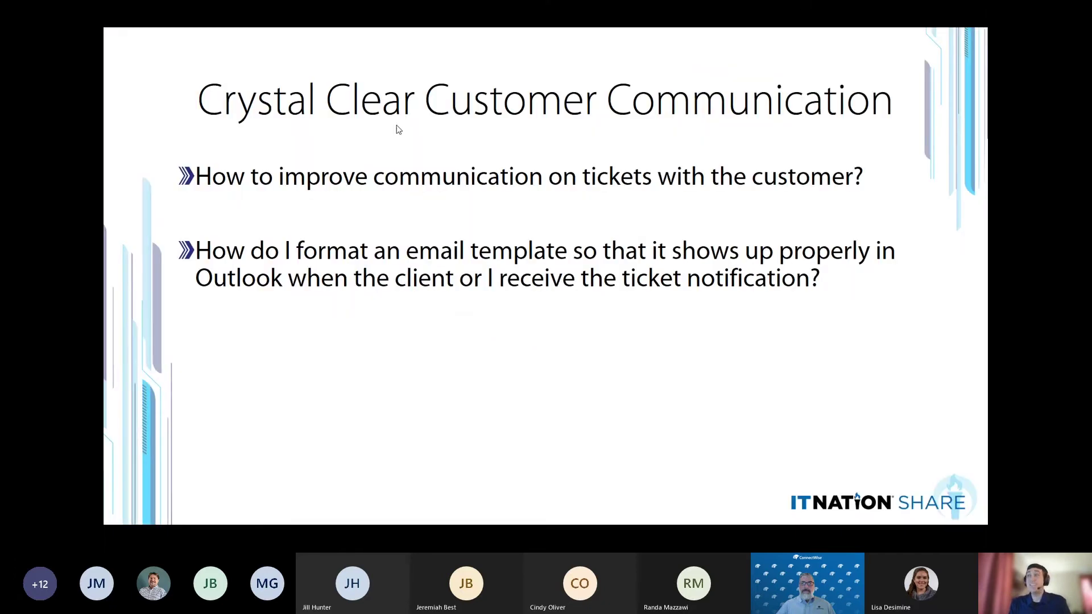
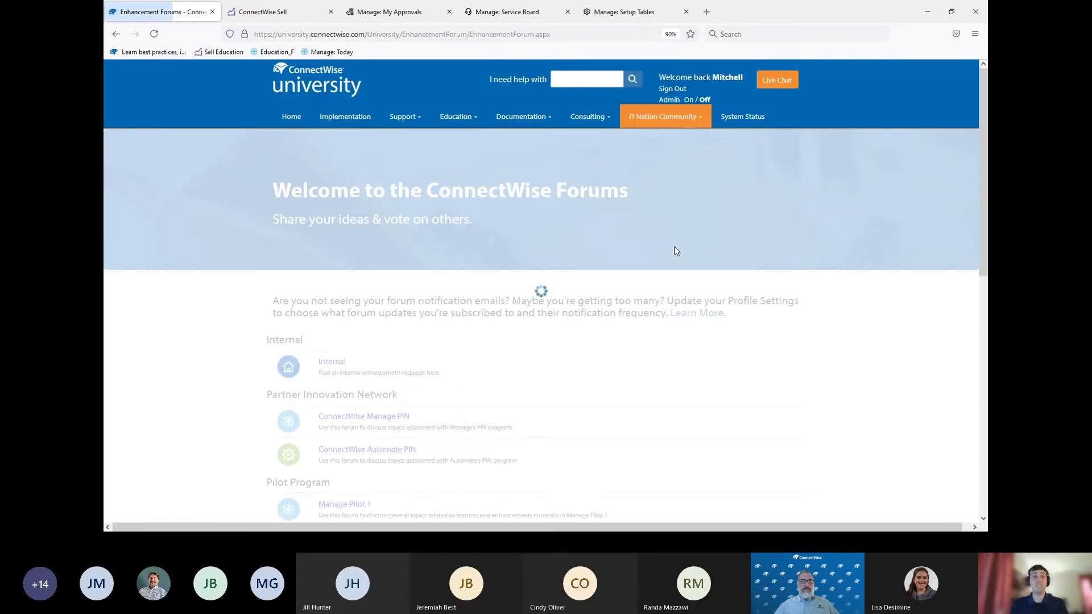
- Open the ConnectWise Manage enhancement requests forum from the ConnectWise University forums and browse its topics
{"action": "scroll", "coordinate": [487, 234], "scroll_direction": "down", "scroll_amount": 4}
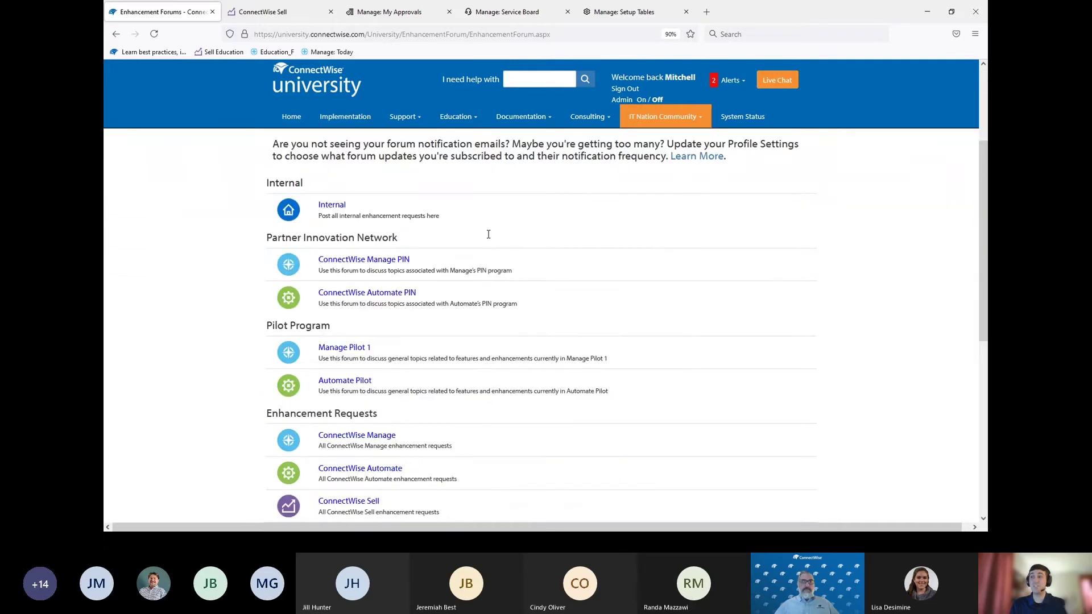
{"action": "left_click", "coordinate": [361, 398]}
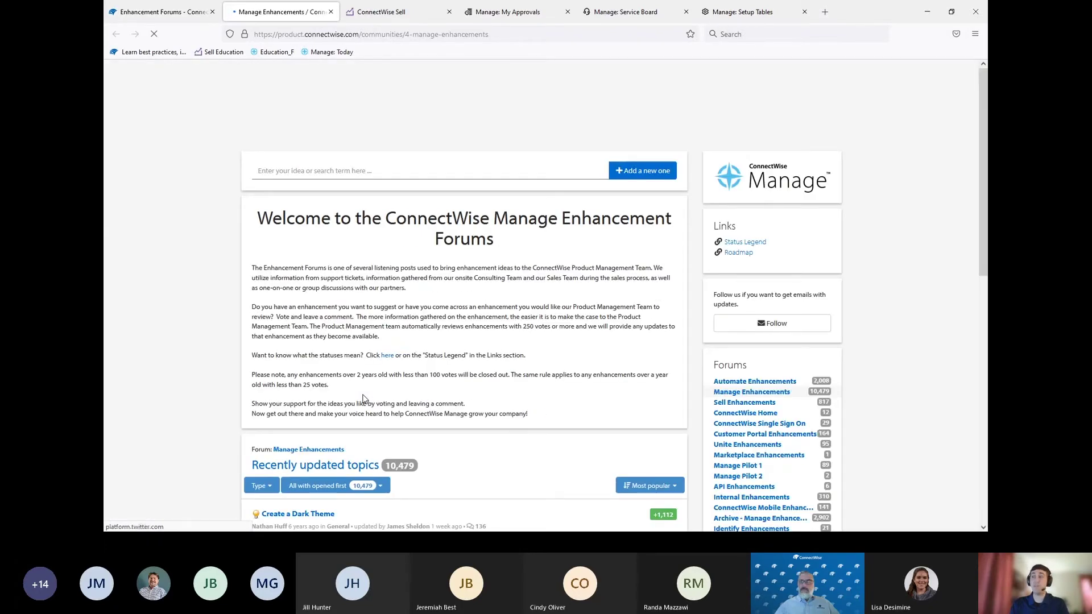
{"action": "scroll", "coordinate": [361, 392], "scroll_direction": "down", "scroll_amount": 5}
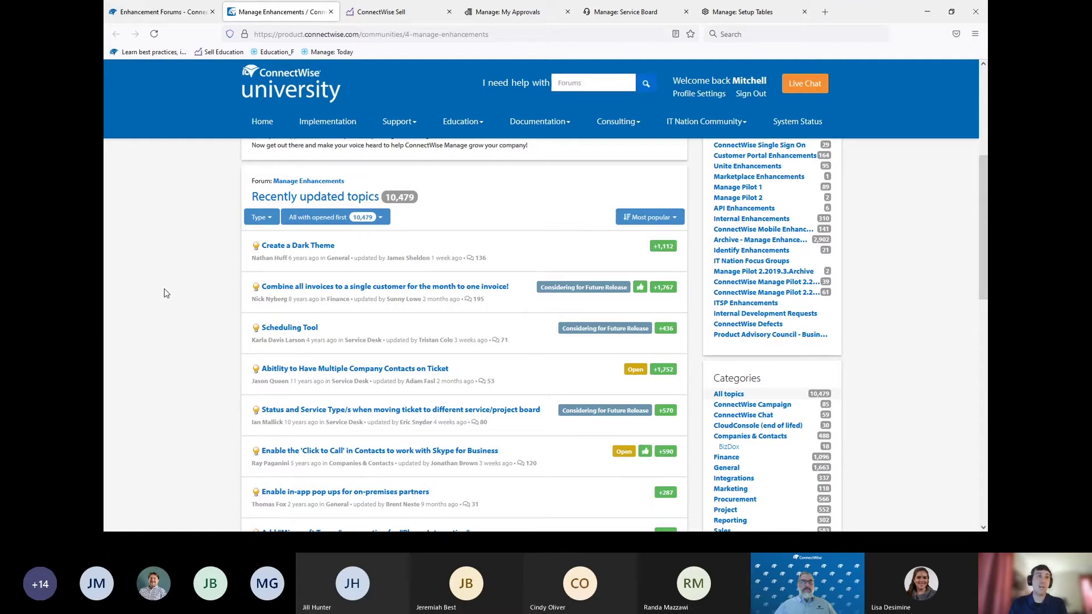
- Set the Help Desk service board's default work type to Remote and save the board
{"action": "left_click", "coordinate": [625, 11]}
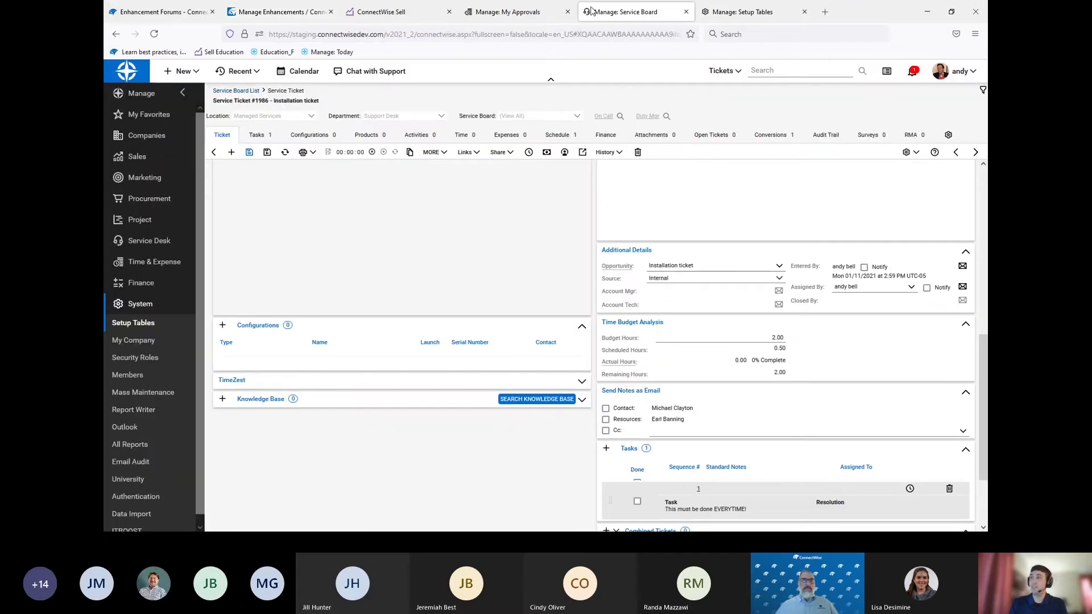
{"action": "scroll", "coordinate": [459, 214], "scroll_direction": "up", "scroll_amount": 7}
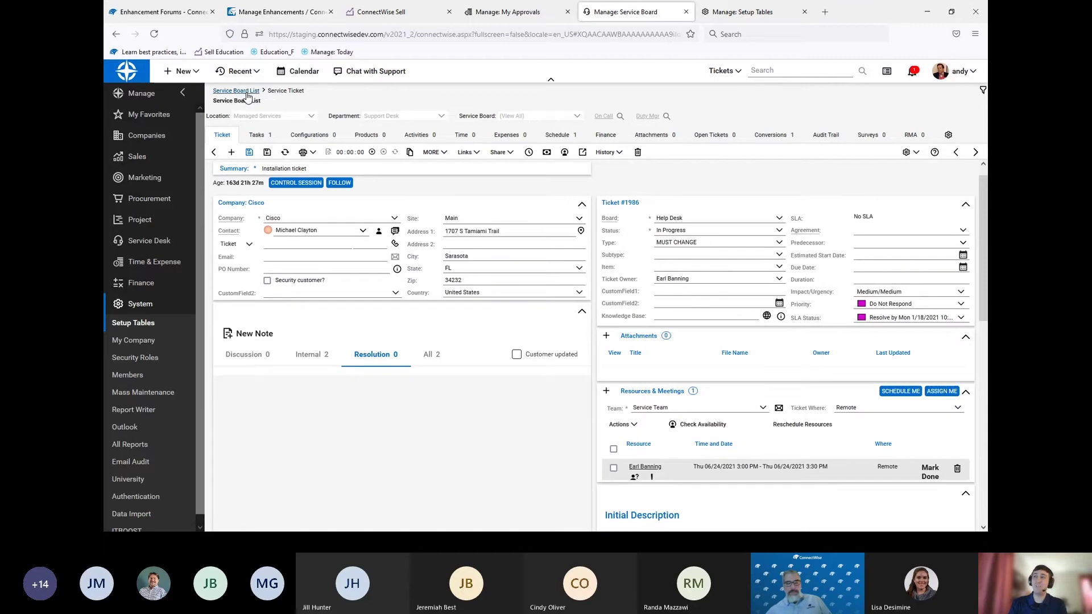
{"action": "left_click", "coordinate": [742, 12]}
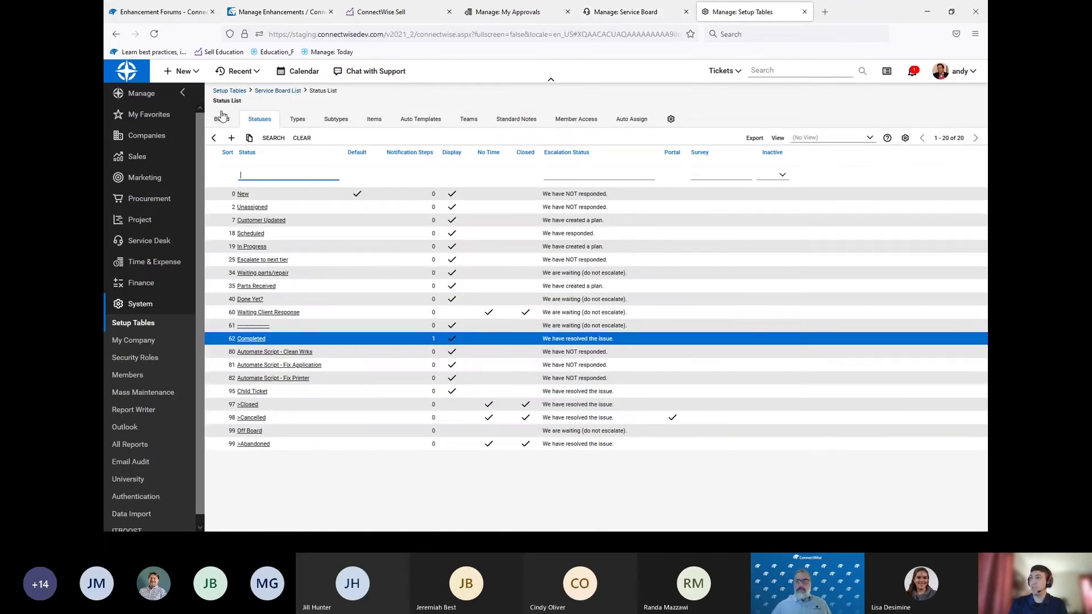
{"action": "left_click", "coordinate": [221, 118]}
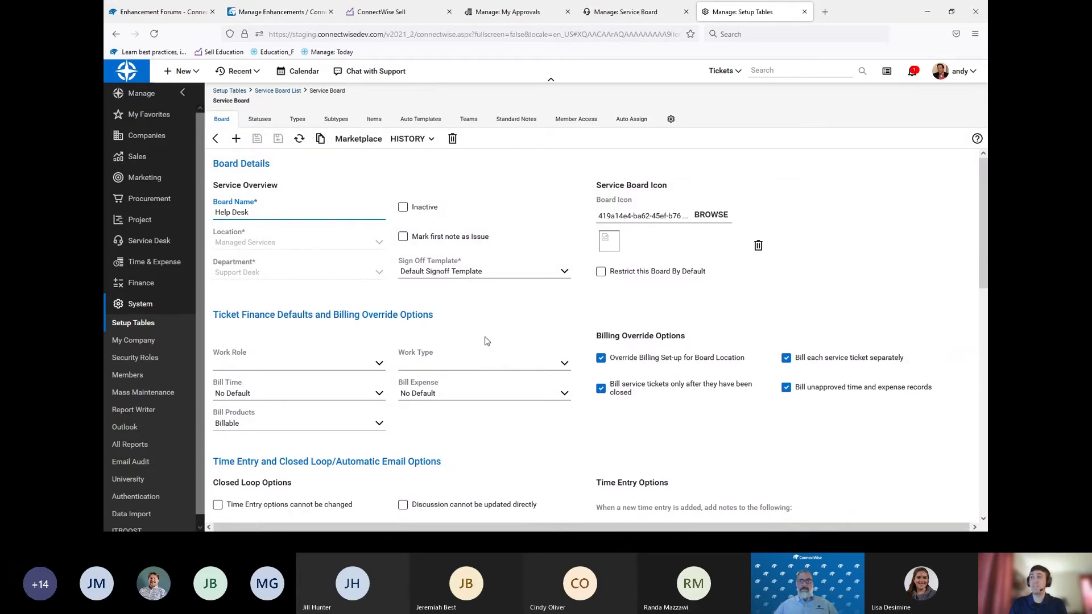
{"action": "left_click", "coordinate": [566, 363]}
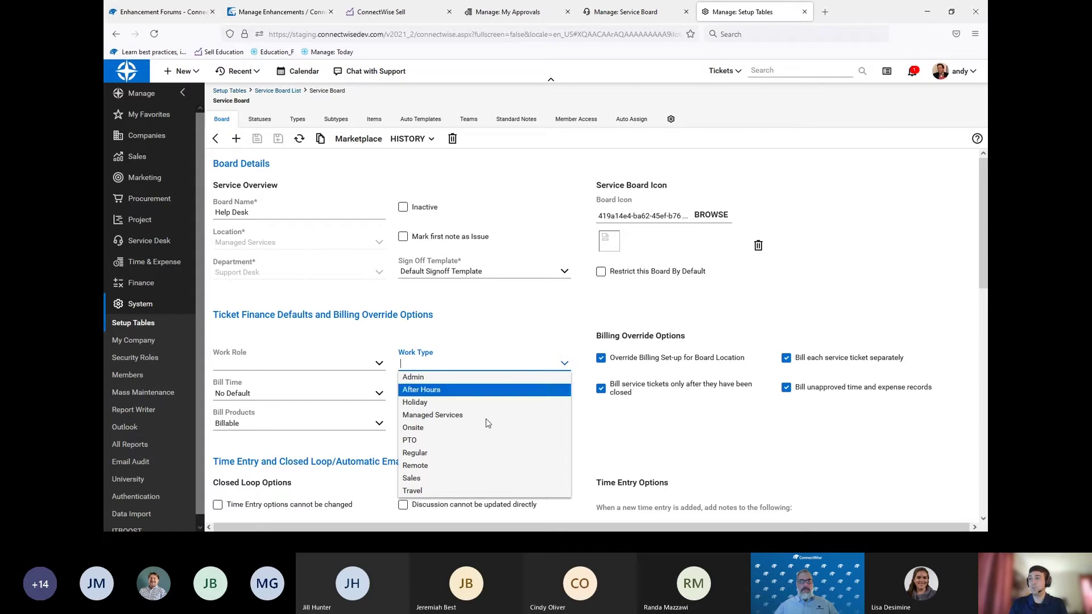
{"action": "left_click", "coordinate": [454, 466]}
{"action": "left_click", "coordinate": [469, 444]}
{"action": "left_click", "coordinate": [255, 139]}
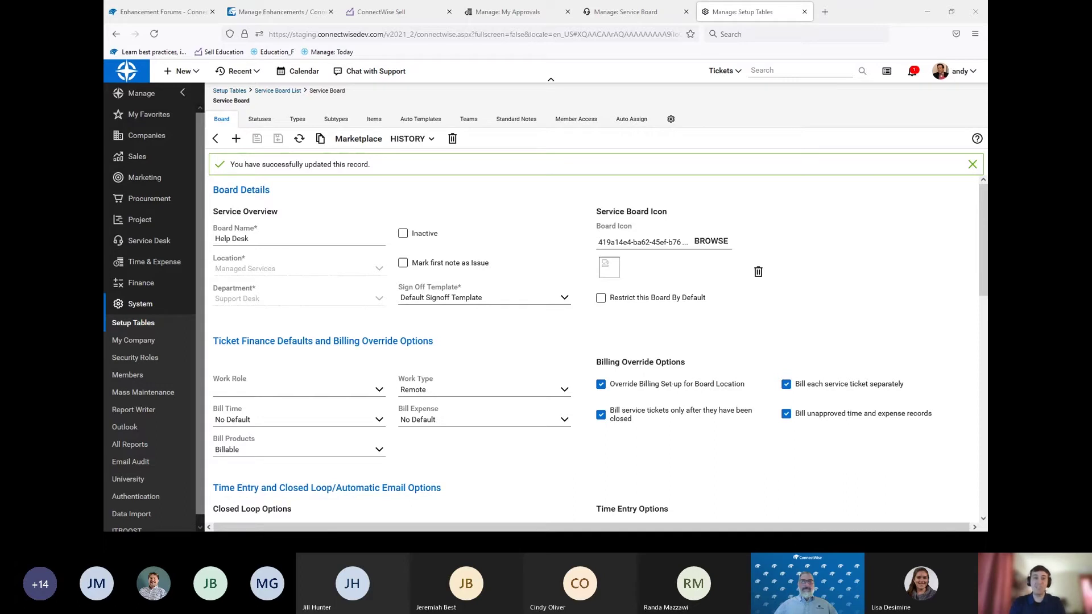
- Open the Maintenance Plan agreement of American Flag Bank from the finance agreements
{"action": "left_click", "coordinate": [131, 282]}
{"action": "left_click", "coordinate": [142, 337]}
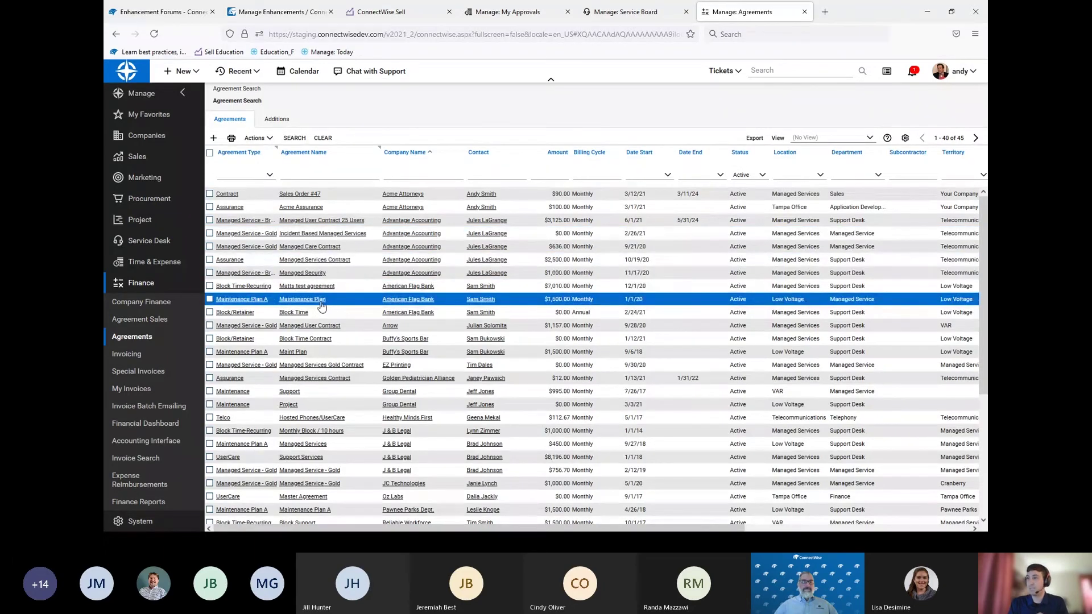
{"action": "left_click", "coordinate": [318, 300]}
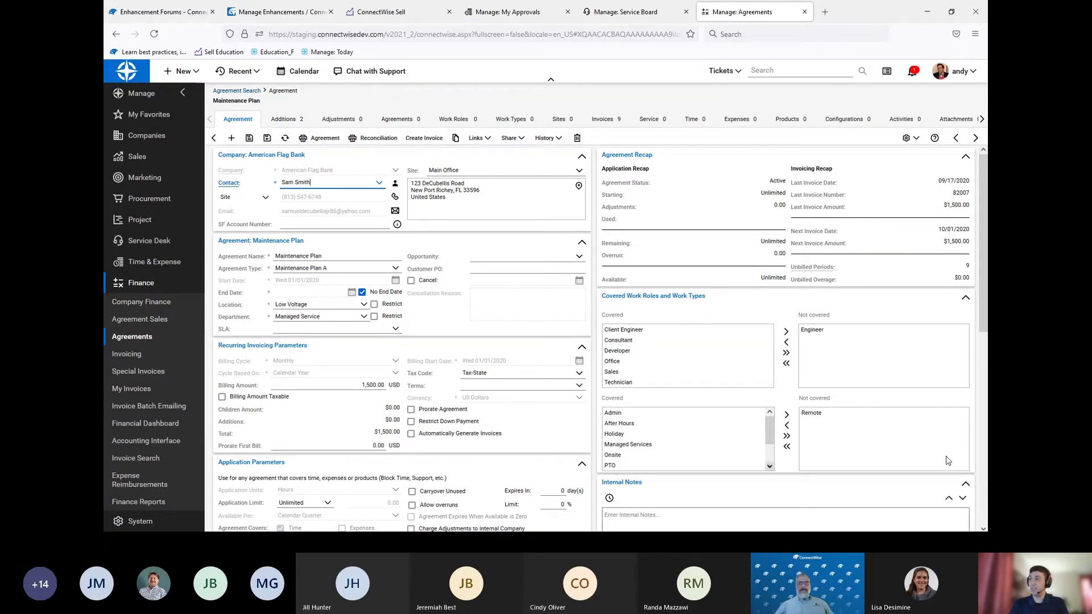
- Cover only the Technician work role and the Remote work type in the Maintenance Plan agreement, moving all others to Not covered
{"action": "left_click", "coordinate": [785, 353]}
{"action": "left_click", "coordinate": [786, 436]}
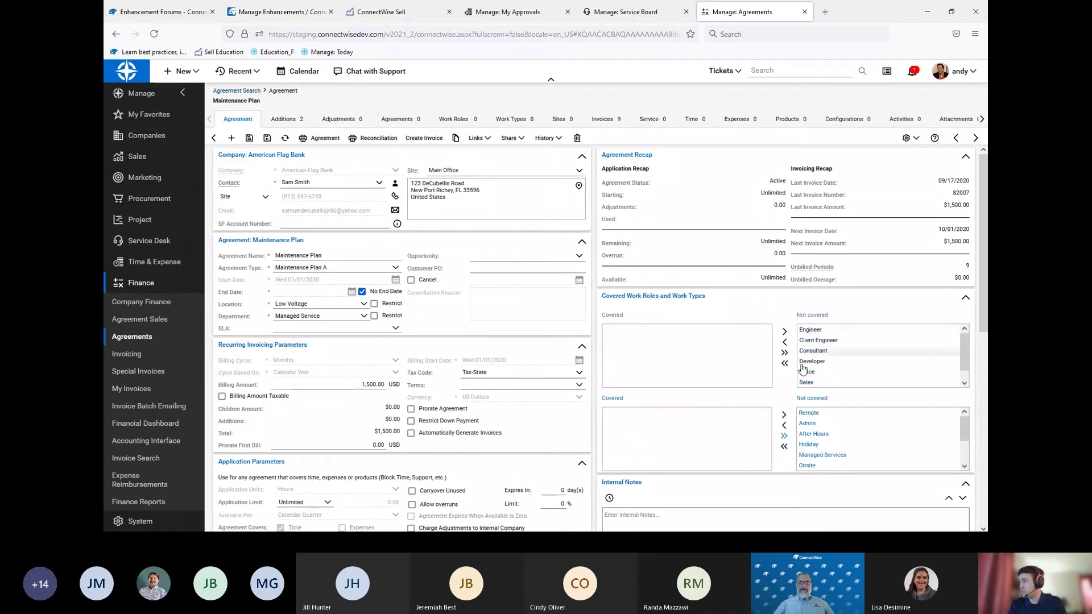
{"action": "scroll", "coordinate": [821, 372], "scroll_direction": "down", "scroll_amount": 1}
{"action": "left_click", "coordinate": [820, 382]}
{"action": "left_click", "coordinate": [785, 342]}
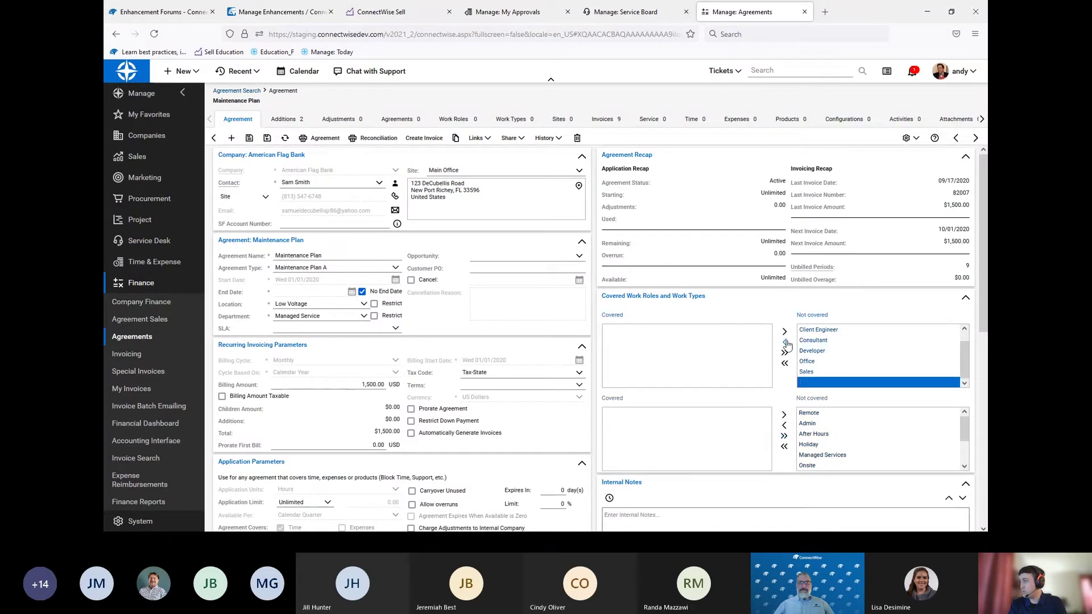
{"action": "left_click", "coordinate": [810, 413]}
{"action": "left_click", "coordinate": [784, 415]}
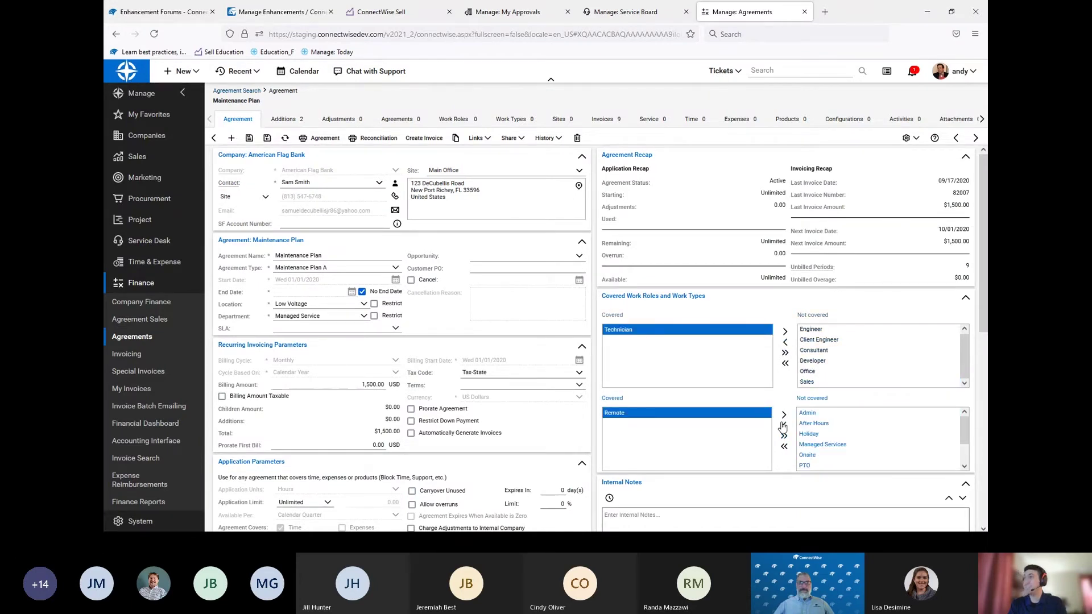
{"action": "left_click", "coordinate": [701, 455]}
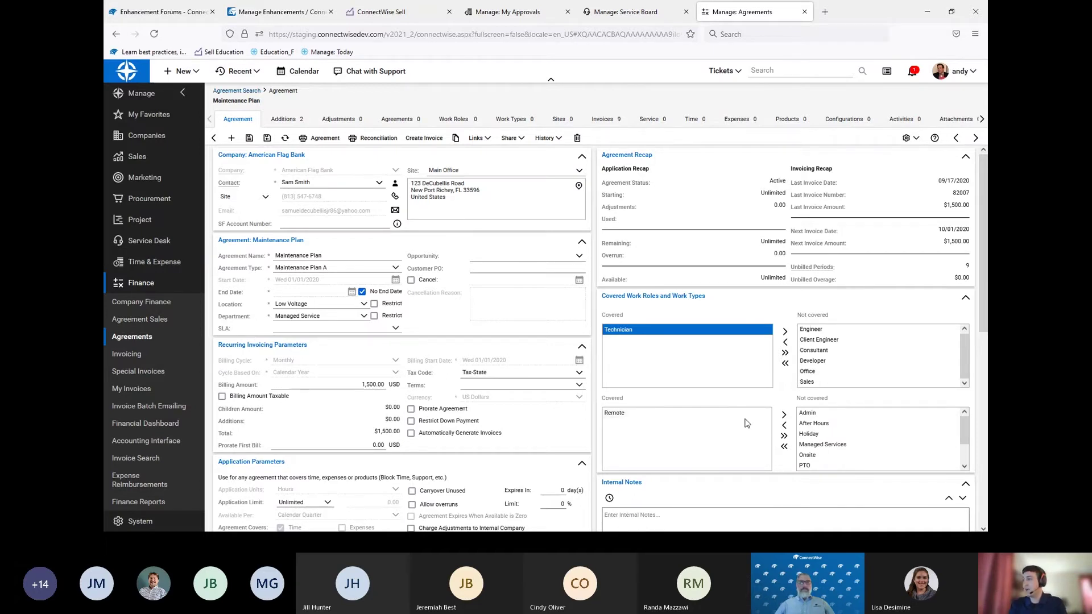
- Move all work roles back to Covered, and select the covered Consultant role and the uncovered Onsite work type
{"action": "left_click", "coordinate": [785, 365]}
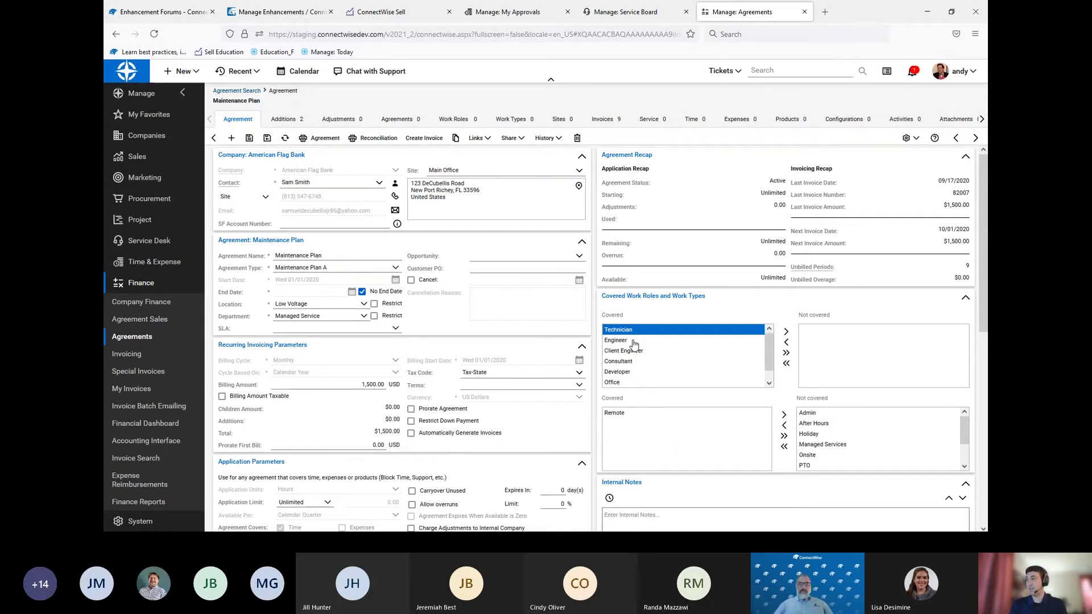
{"action": "left_click", "coordinate": [638, 362]}
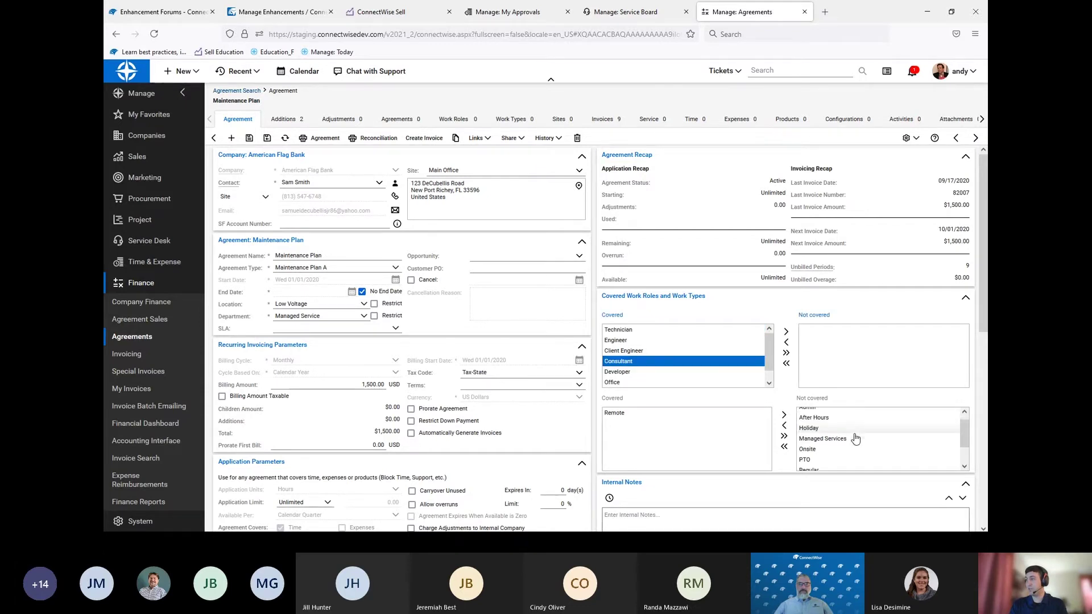
{"action": "left_click", "coordinate": [821, 456]}
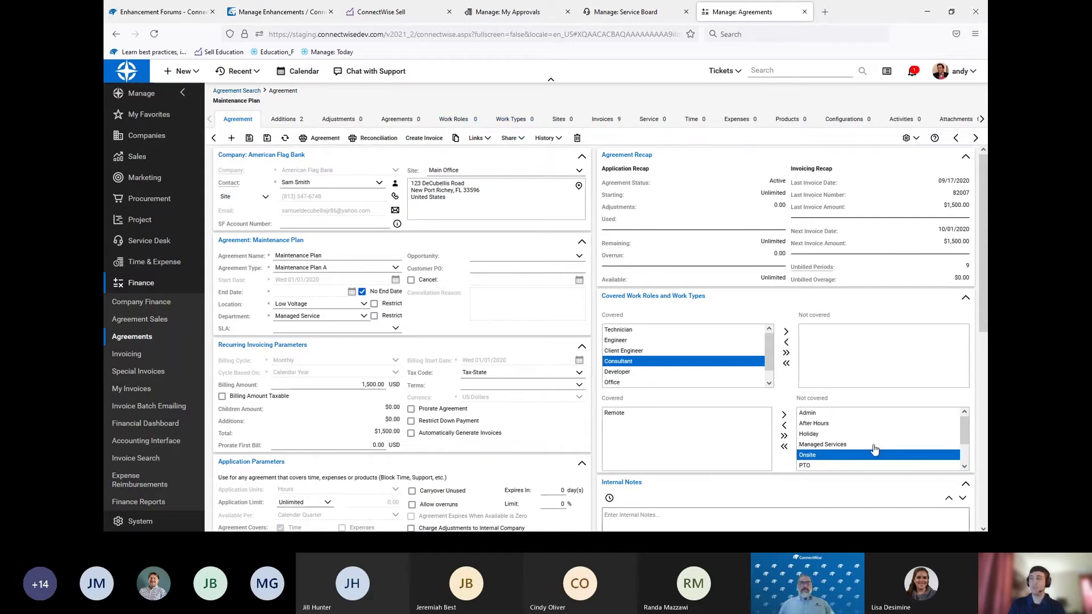
- Open the agreement's Work Types list, cancelling the first attempt to leave the edited agreement
{"action": "left_click", "coordinate": [521, 120]}
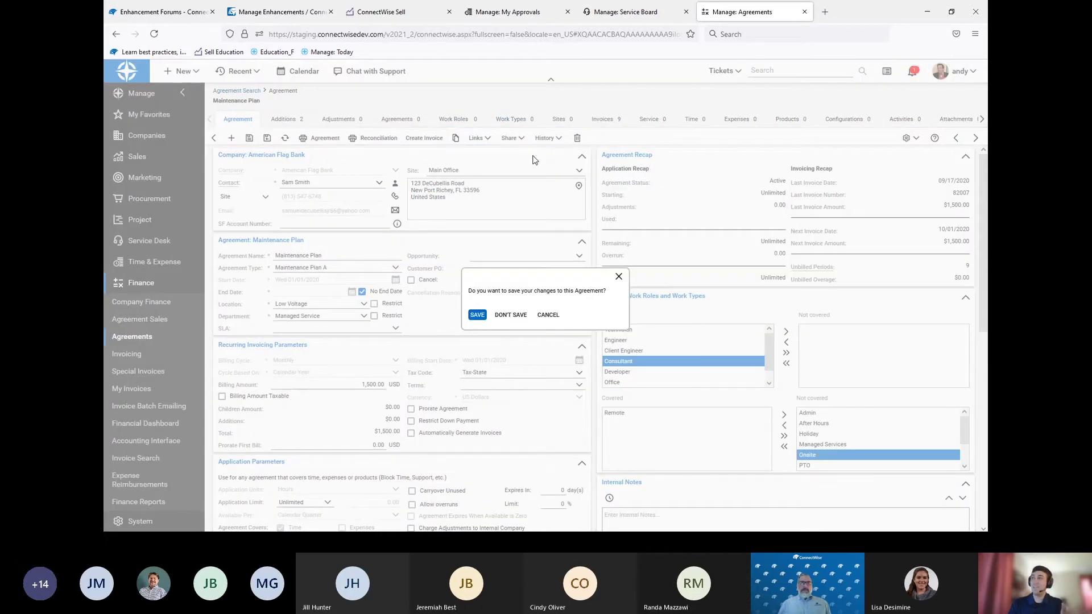
{"action": "left_click", "coordinate": [548, 314]}
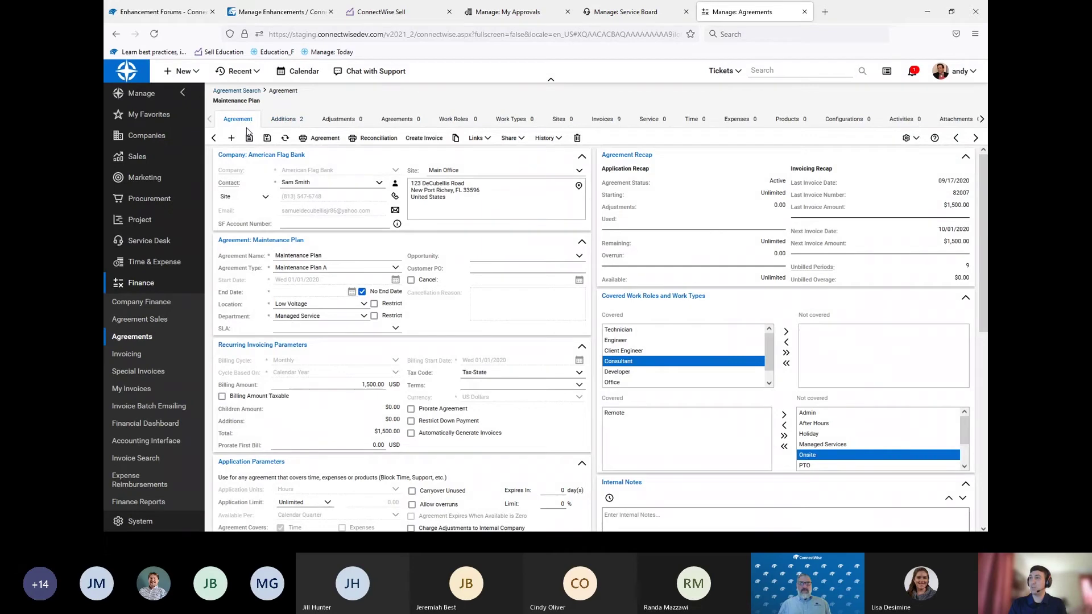
{"action": "left_click", "coordinate": [510, 119]}
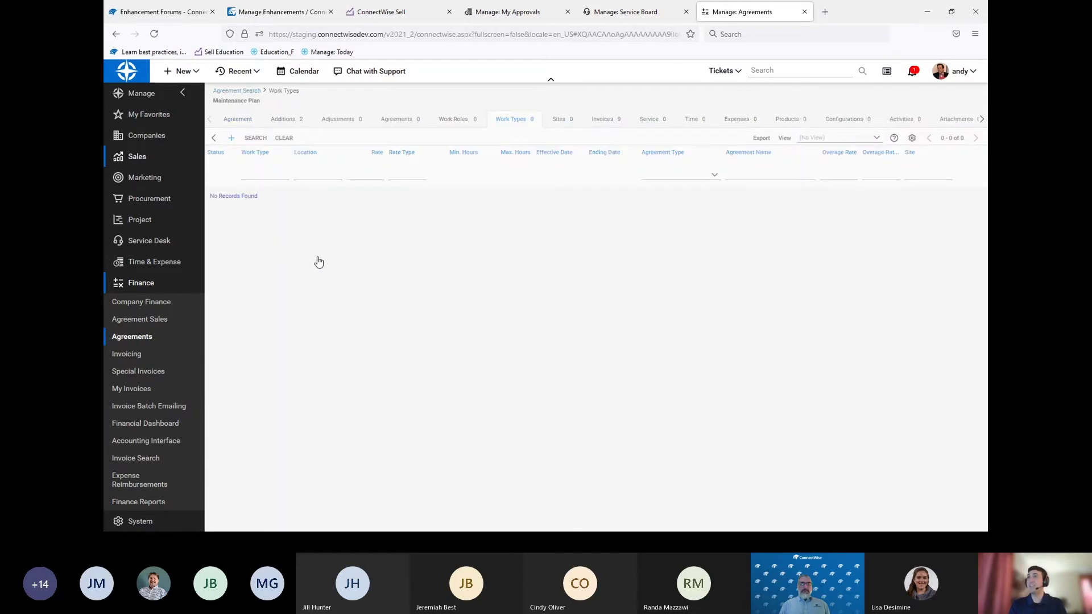
- Add the Onsite work type to the Maintenance Plan agreement with a multiplier rate of 0.90 and save the record
{"action": "left_click", "coordinate": [357, 183]}
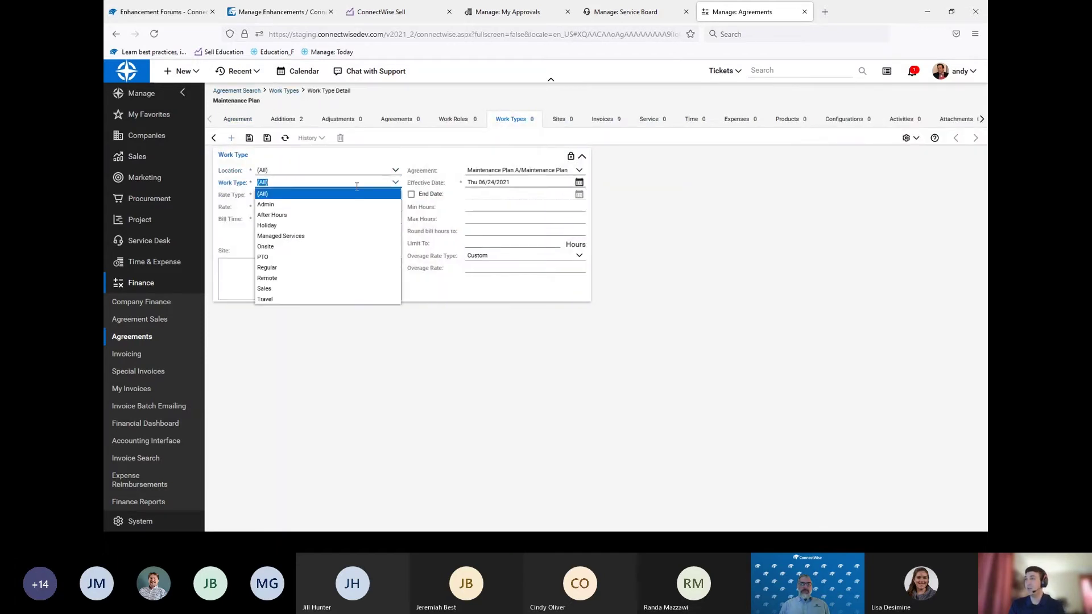
{"action": "left_click", "coordinate": [310, 247]}
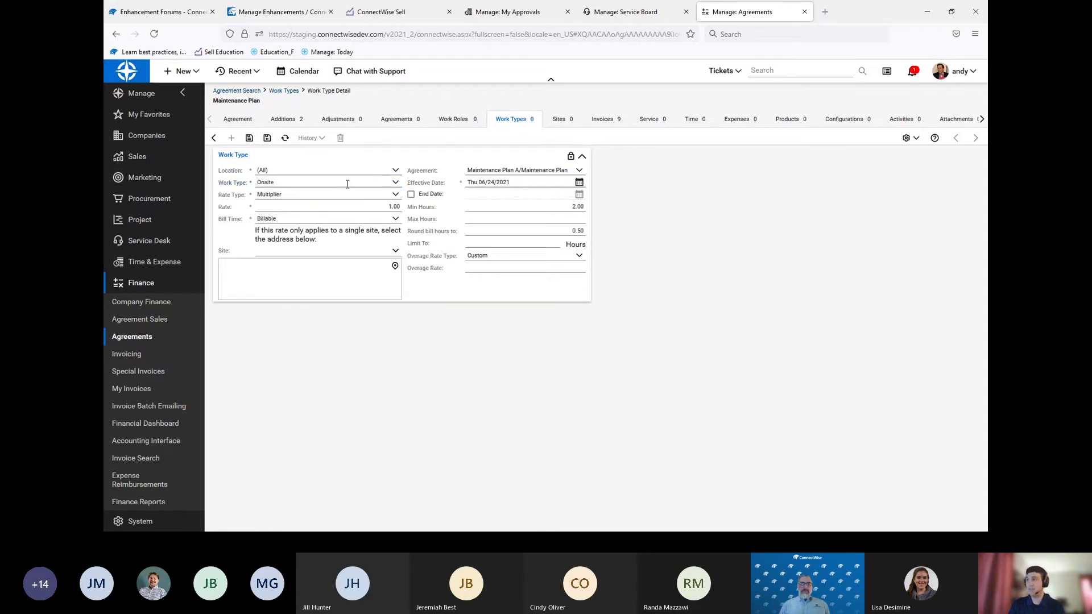
{"action": "left_click", "coordinate": [385, 207]}
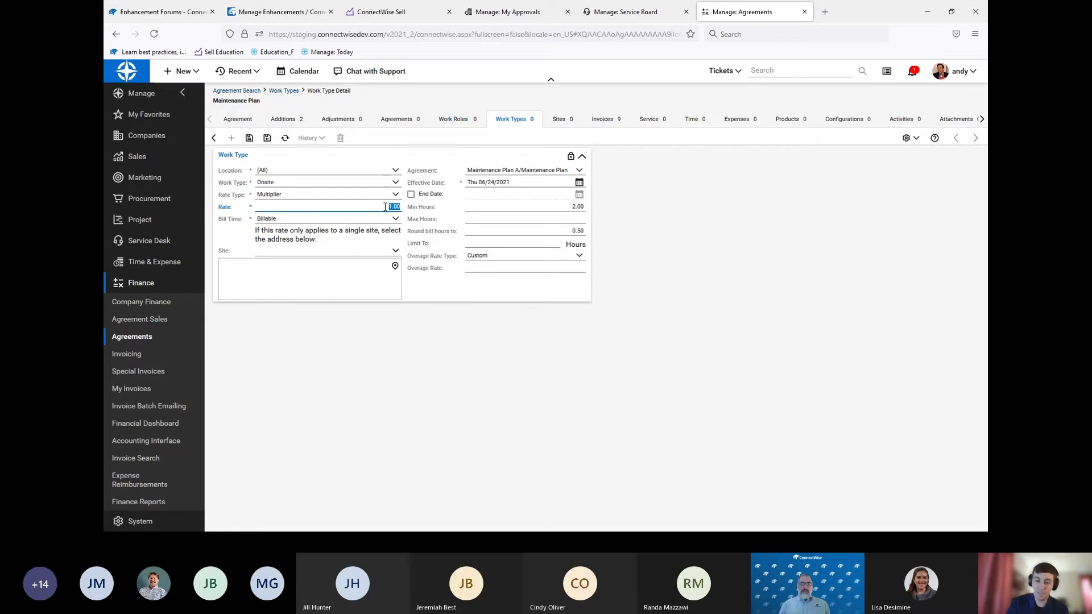
{"action": "type", "text": ".9"}
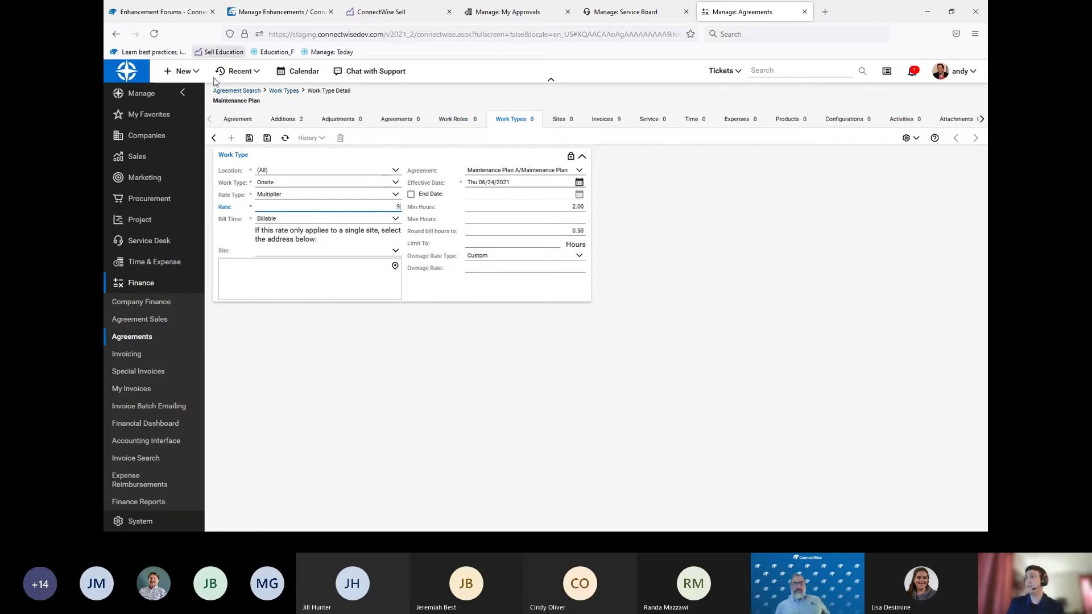
{"action": "left_click", "coordinate": [249, 140]}
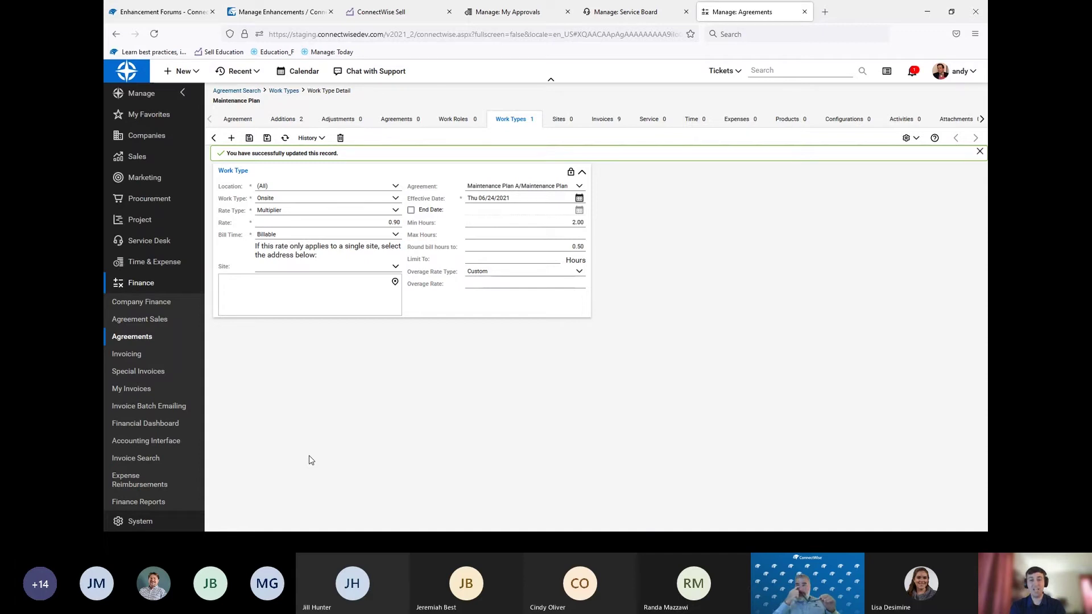
- Open the Advantage Accounting New Laptop ticket from the service board, dismiss its delinquent status note, and start a new note as a time entry
{"action": "left_click", "coordinate": [666, 9]}
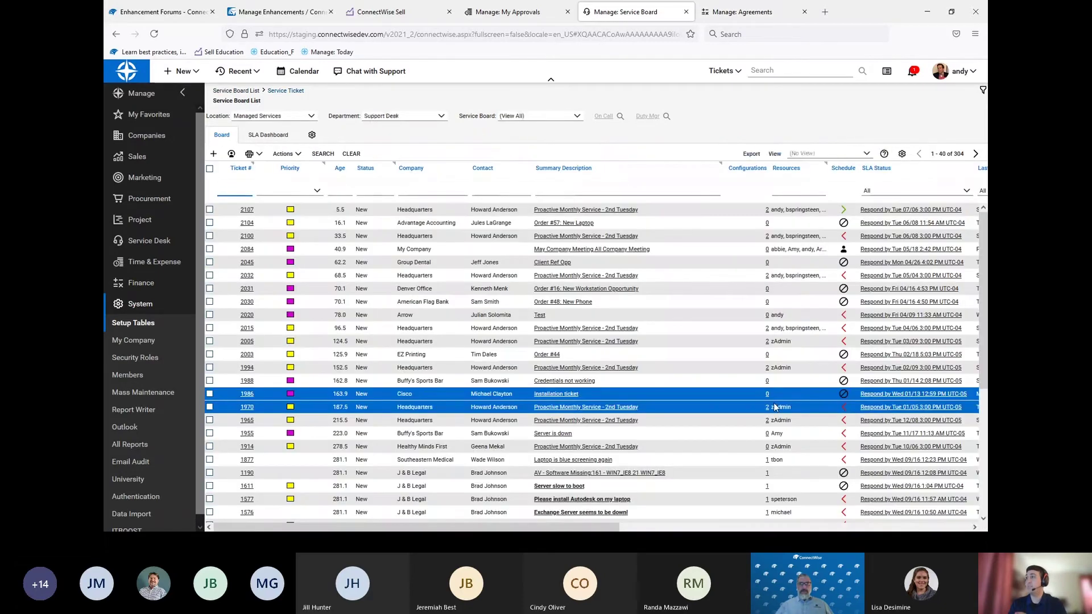
{"action": "left_click", "coordinate": [565, 224]}
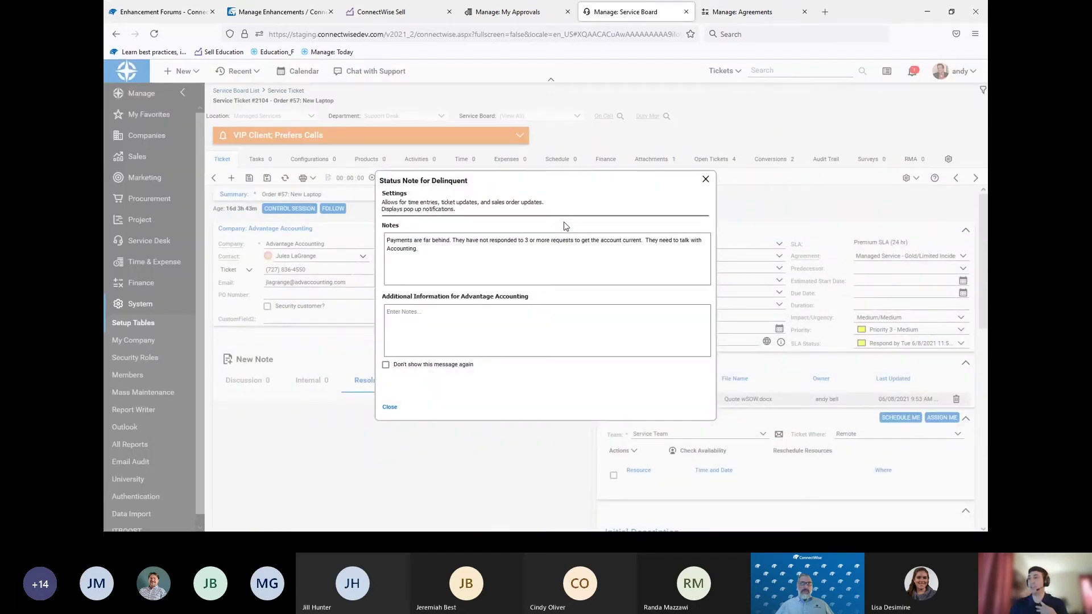
{"action": "left_click", "coordinate": [705, 179]}
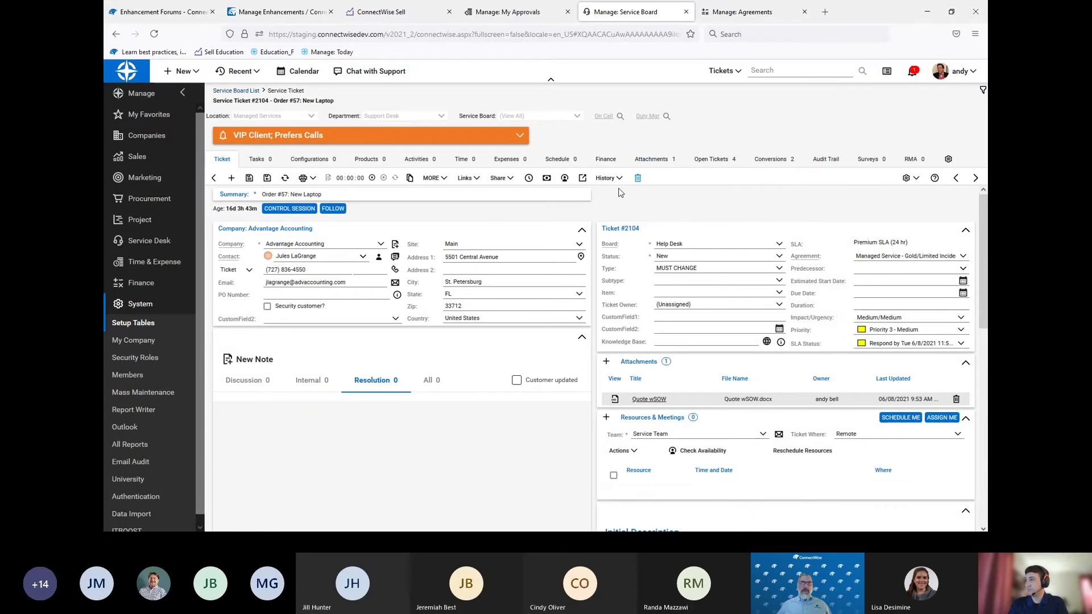
{"action": "scroll", "coordinate": [703, 205], "scroll_direction": "down", "scroll_amount": 1}
{"action": "left_click", "coordinate": [254, 305]}
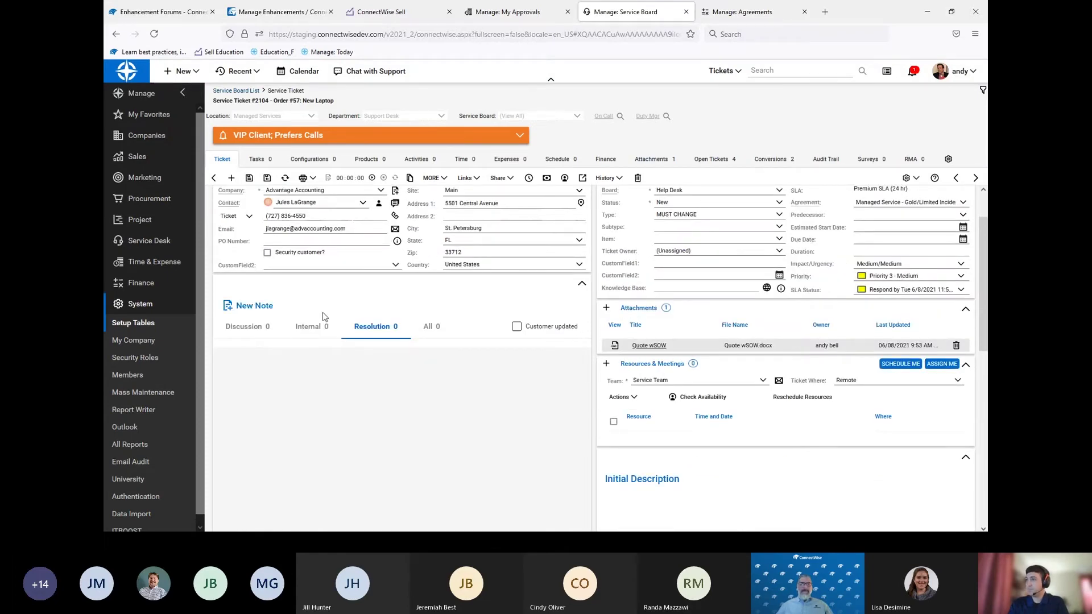
{"action": "left_click_drag", "start_coordinate": [478, 39], "coordinate": [678, 41]}
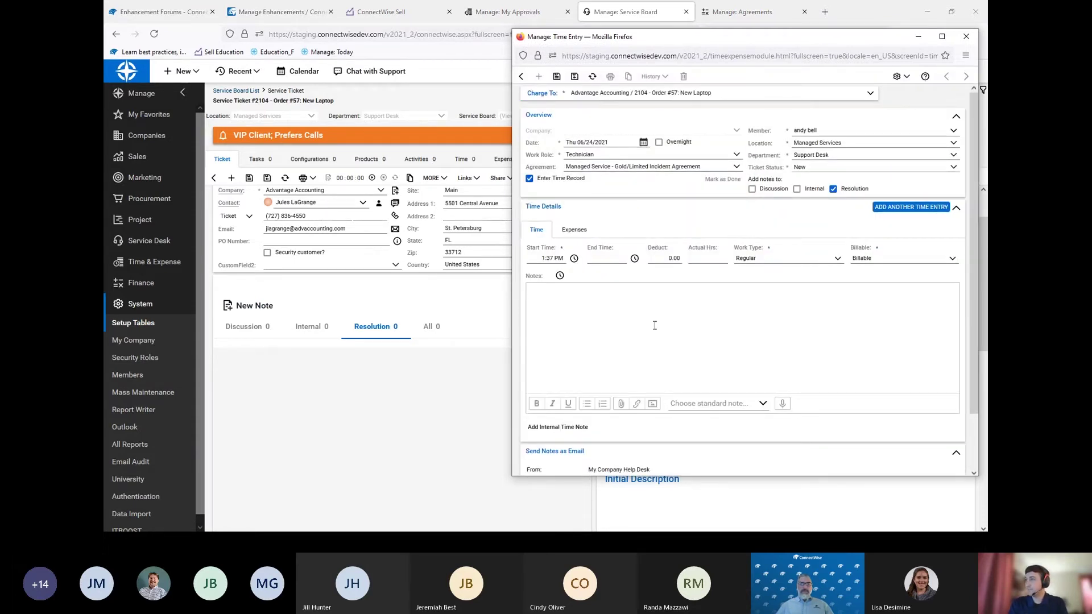
- Enter the note "iNSTALLED NEW THING" with 3 actual hours in the time entry and save it
{"action": "type", "text": "INSTALLED NEW THING"}
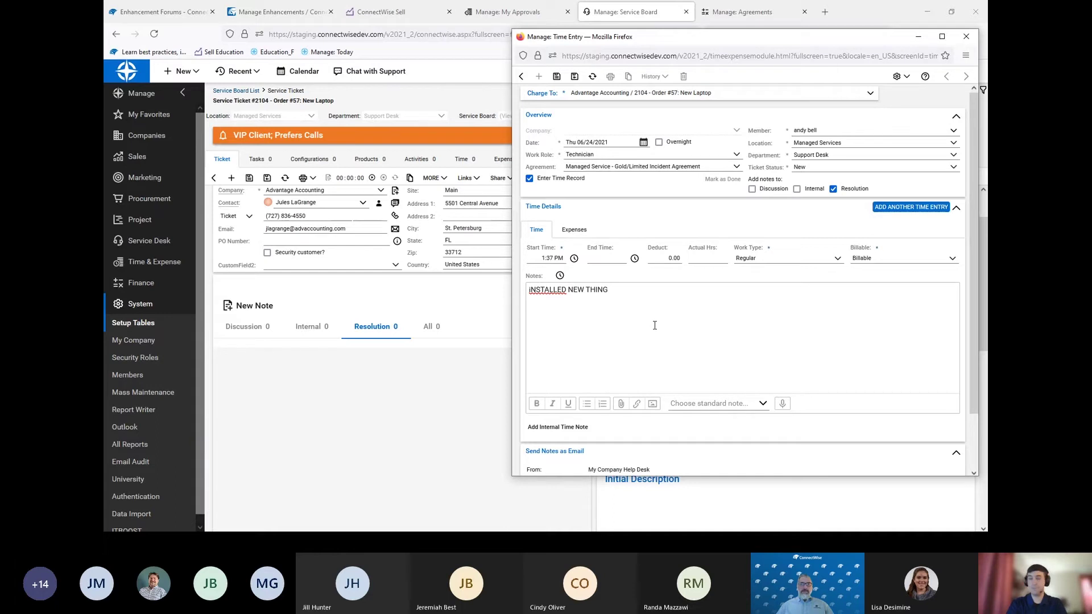
{"action": "scroll", "coordinate": [716, 313], "scroll_direction": "down", "scroll_amount": 2}
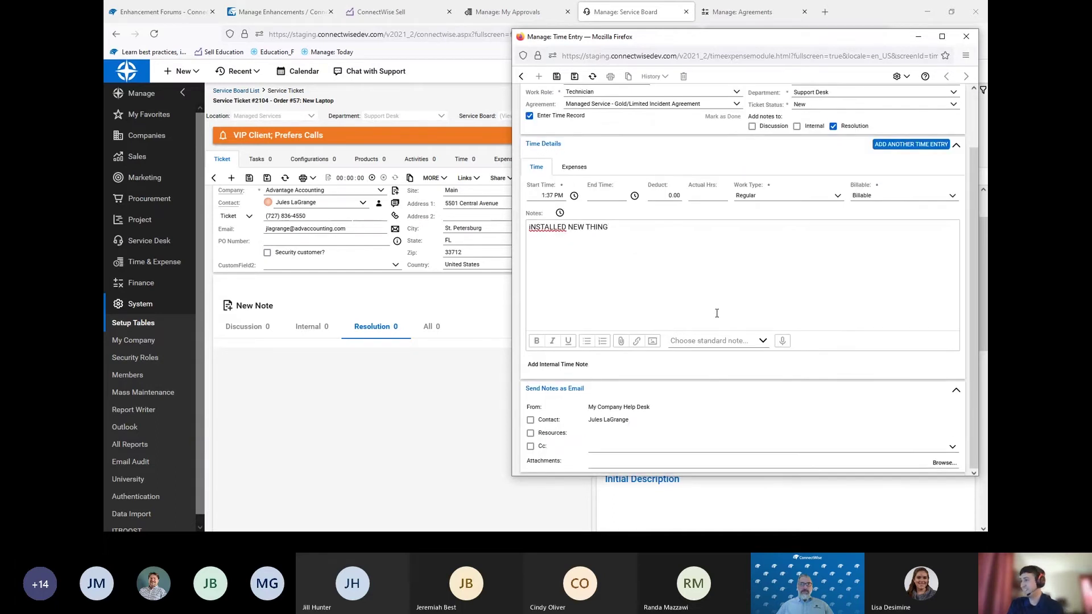
{"action": "scroll", "coordinate": [743, 287], "scroll_direction": "up", "scroll_amount": 2}
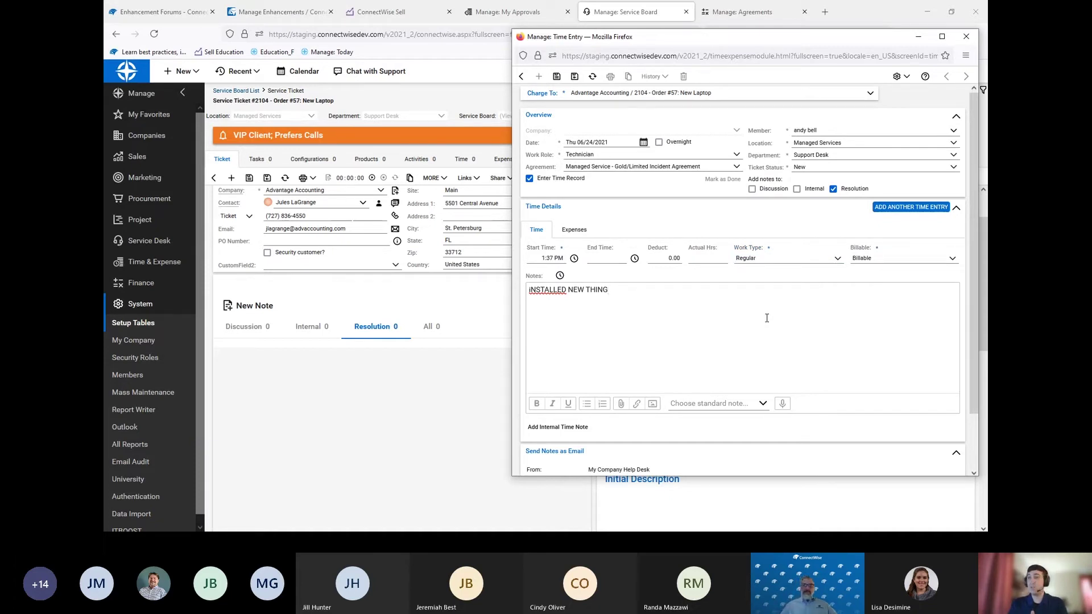
{"action": "scroll", "coordinate": [765, 314], "scroll_direction": "down", "scroll_amount": 1}
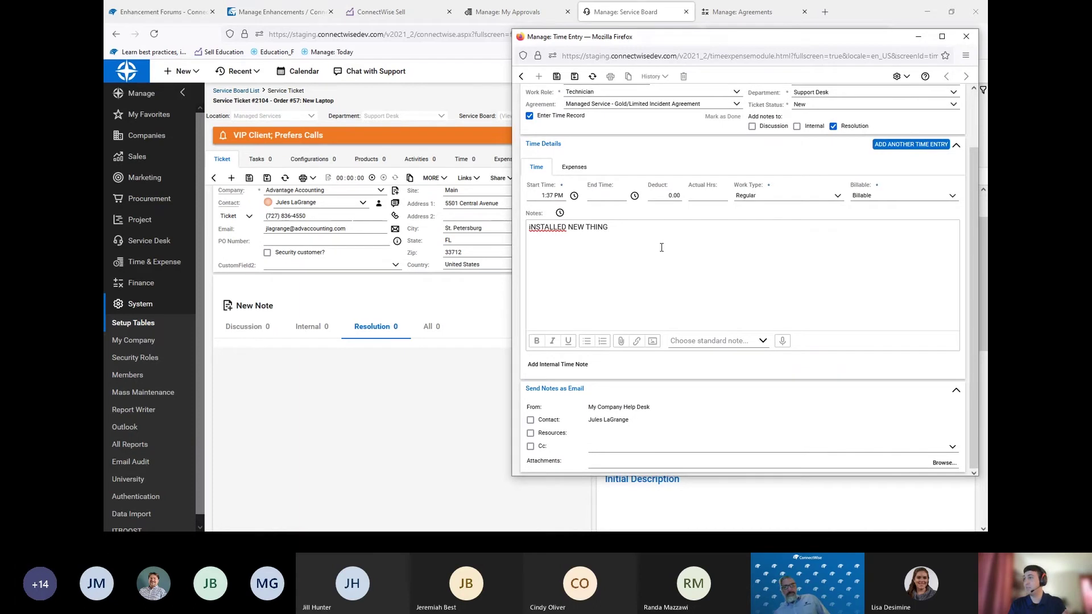
{"action": "left_click", "coordinate": [712, 196]}
{"action": "type", "text": "3"}
{"action": "left_click", "coordinate": [624, 226]}
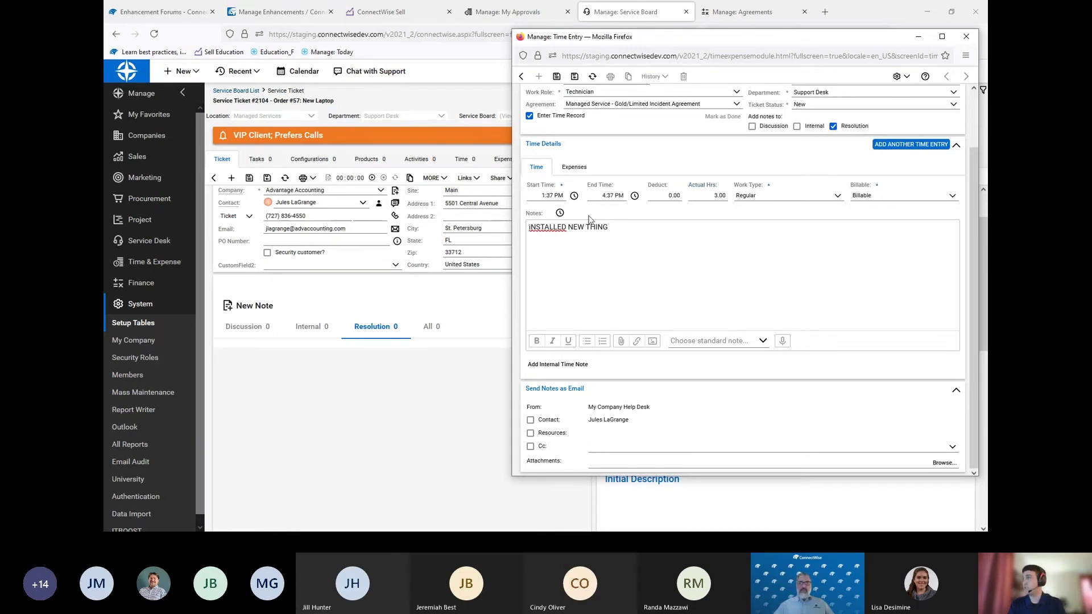
{"action": "scroll", "coordinate": [591, 220], "scroll_direction": "up", "scroll_amount": 1}
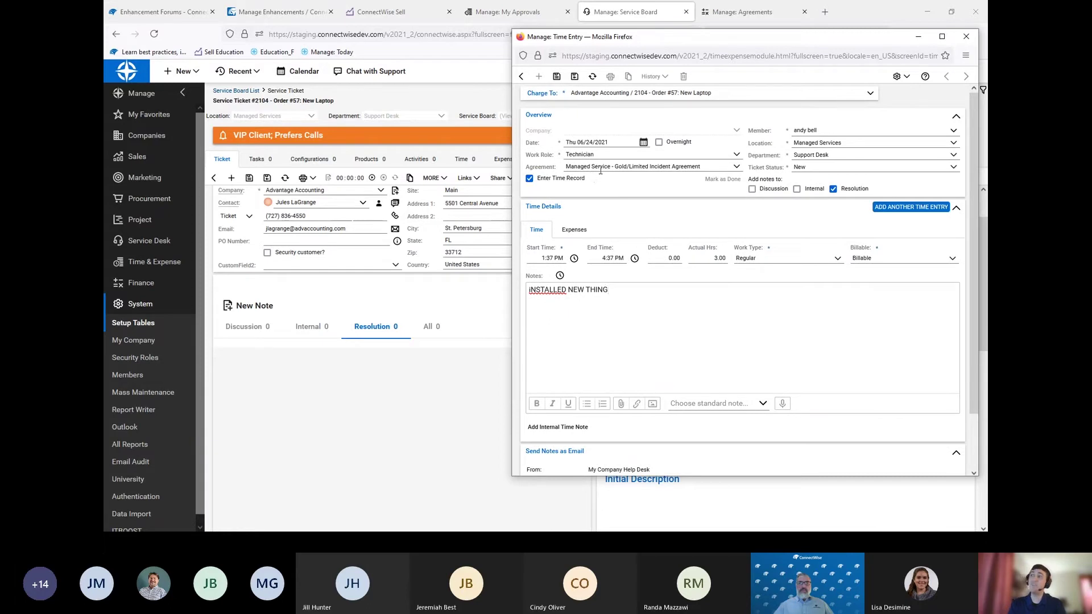
{"action": "left_click", "coordinate": [556, 77]}
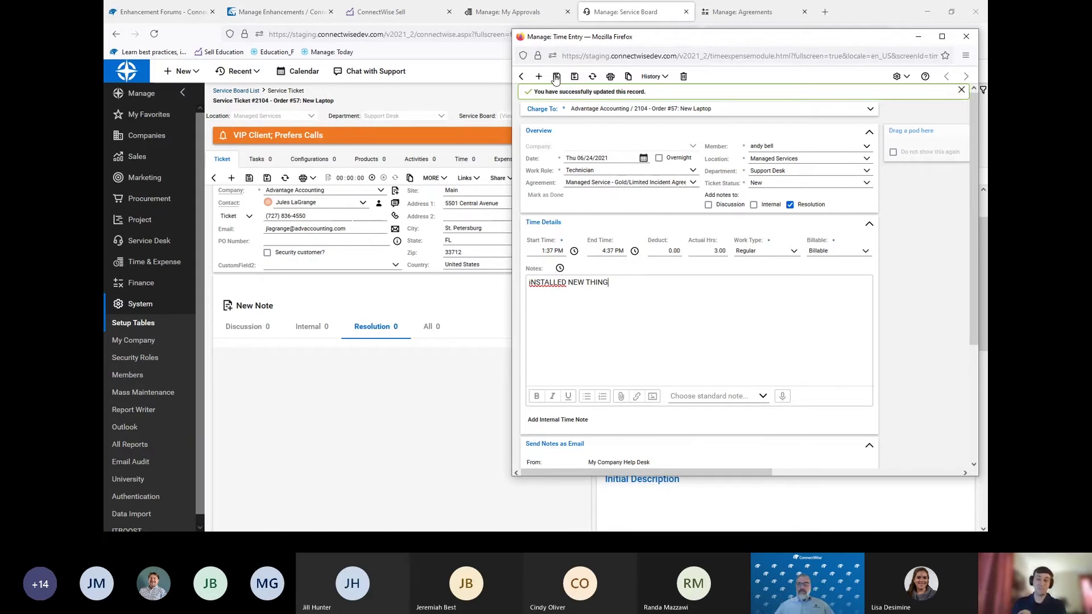
- Examine the saved time entry's billing options and its hourly rate breakdown
{"action": "scroll", "coordinate": [658, 188], "scroll_direction": "down", "scroll_amount": 3}
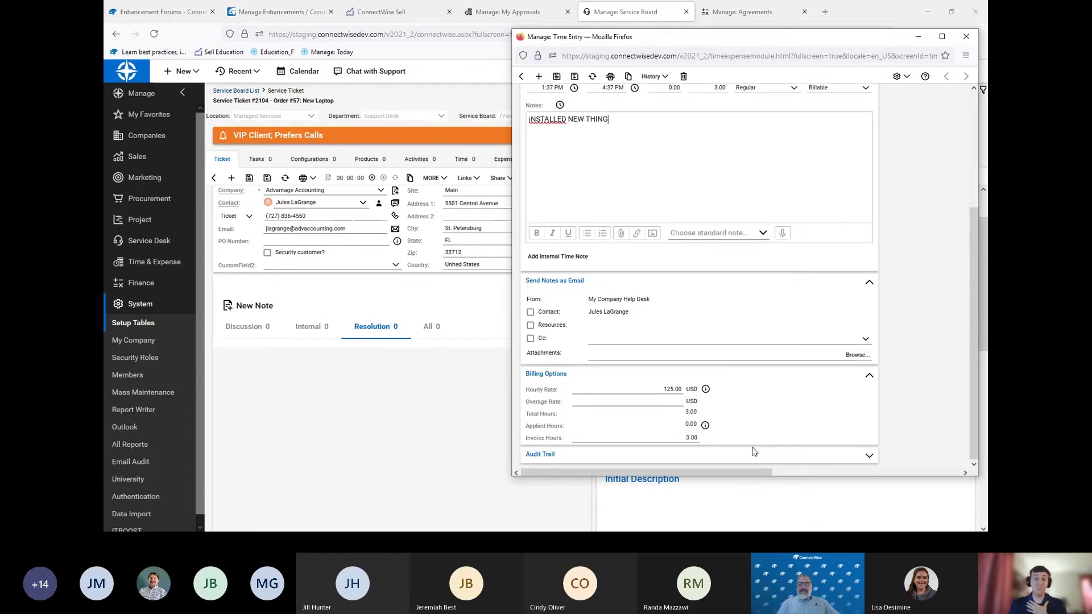
{"action": "scroll", "coordinate": [754, 398], "scroll_direction": "up", "scroll_amount": 3}
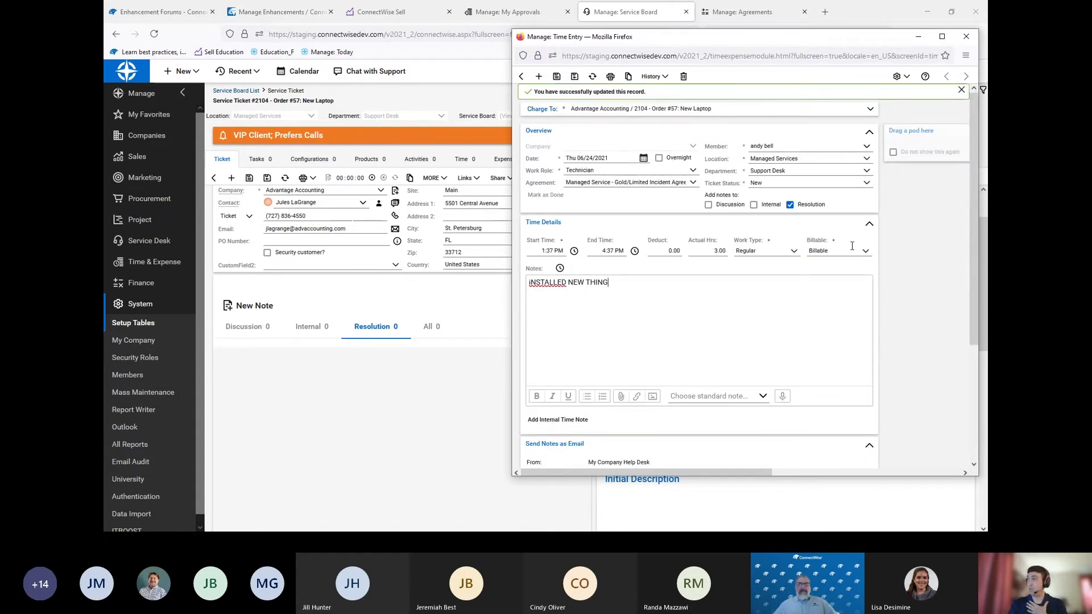
{"action": "scroll", "coordinate": [783, 240], "scroll_direction": "down", "scroll_amount": 3}
{"action": "left_click", "coordinate": [624, 388]}
{"action": "left_click", "coordinate": [706, 389]}
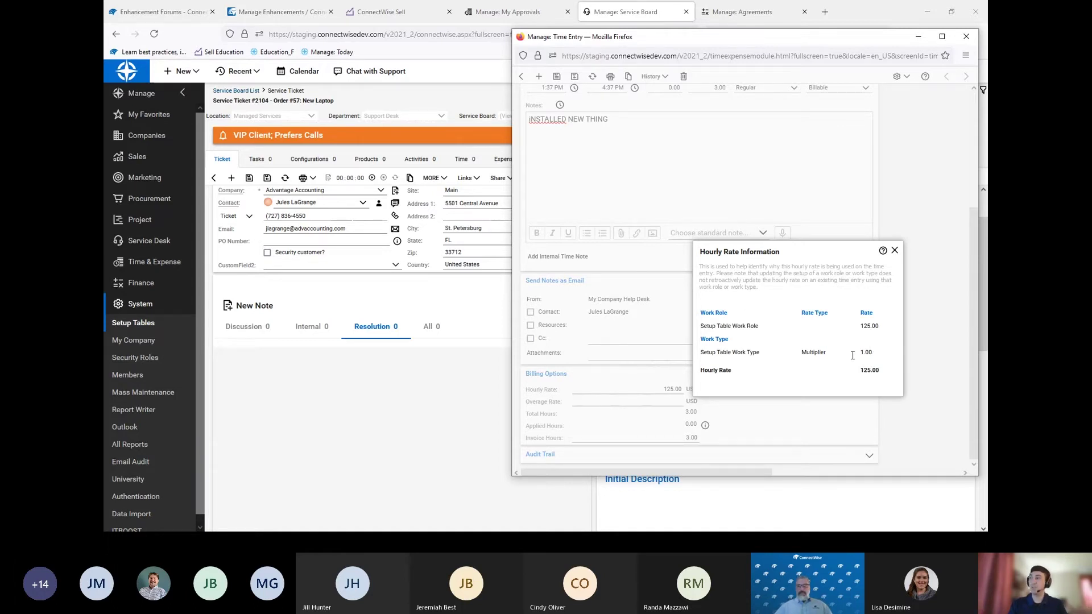
{"action": "left_click", "coordinate": [894, 251]}
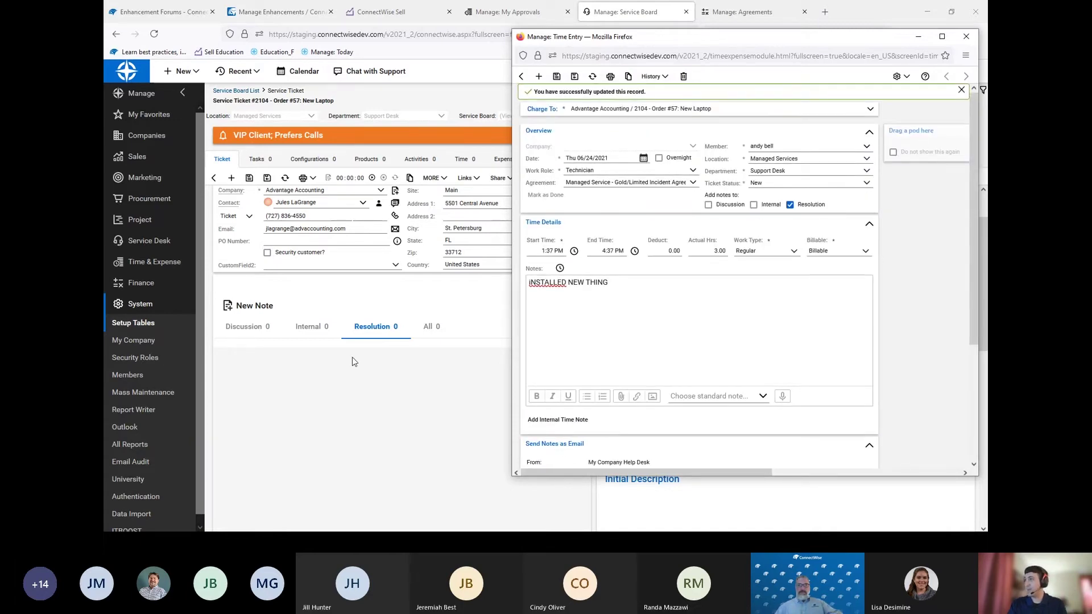
- Open the ticket's Limited Incident Agreement and check coverage of the Technician work role and the Regular work type
{"action": "left_click", "coordinate": [425, 411]}
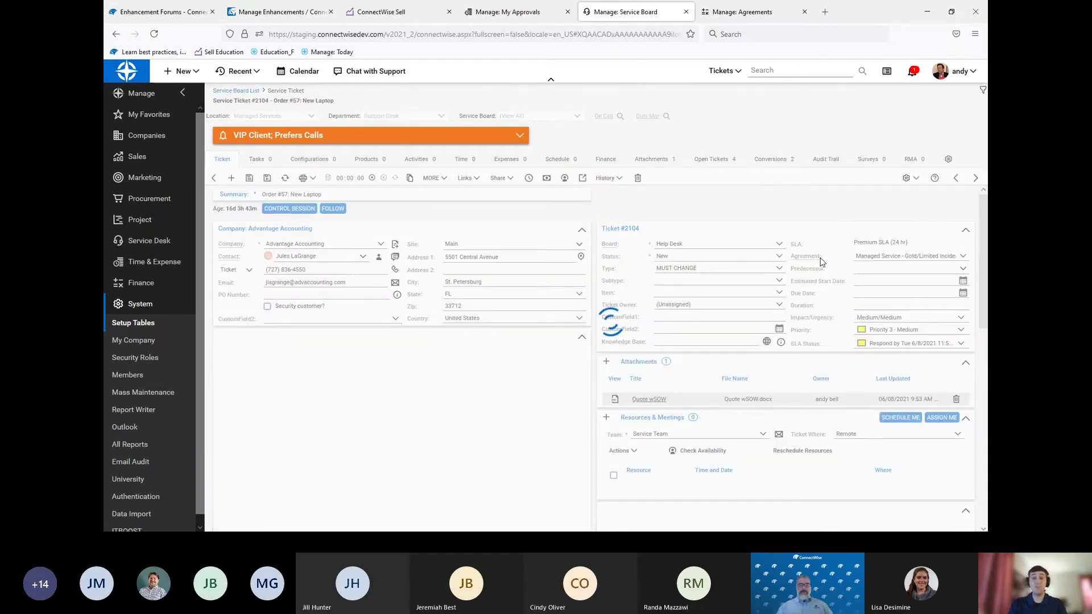
{"action": "left_click", "coordinate": [805, 255]}
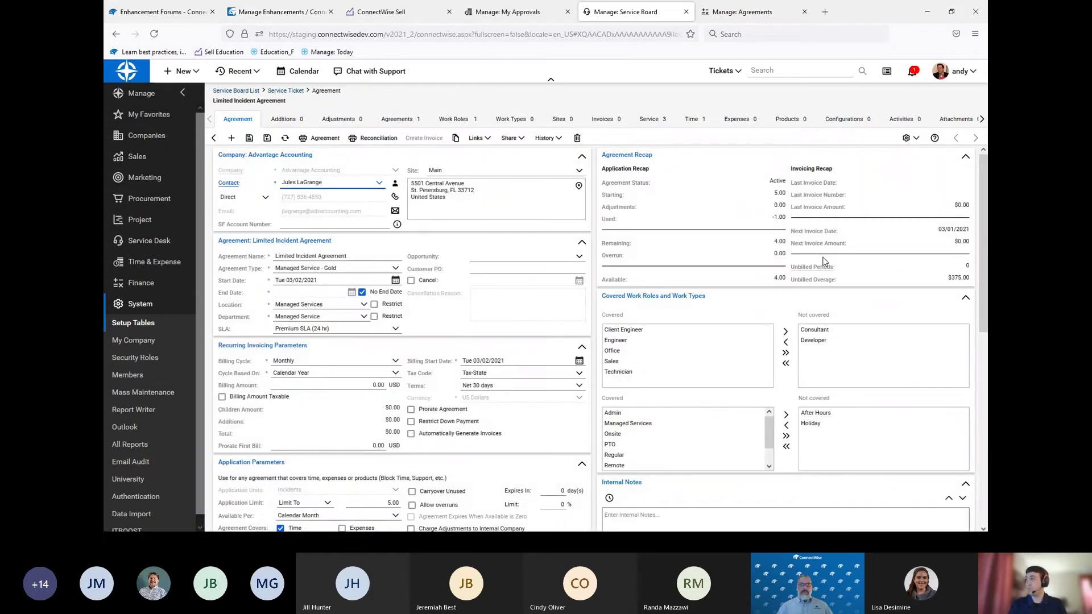
{"action": "left_click", "coordinate": [637, 372]}
{"action": "scroll", "coordinate": [619, 442], "scroll_direction": "down", "scroll_amount": 1}
{"action": "left_click", "coordinate": [619, 436]}
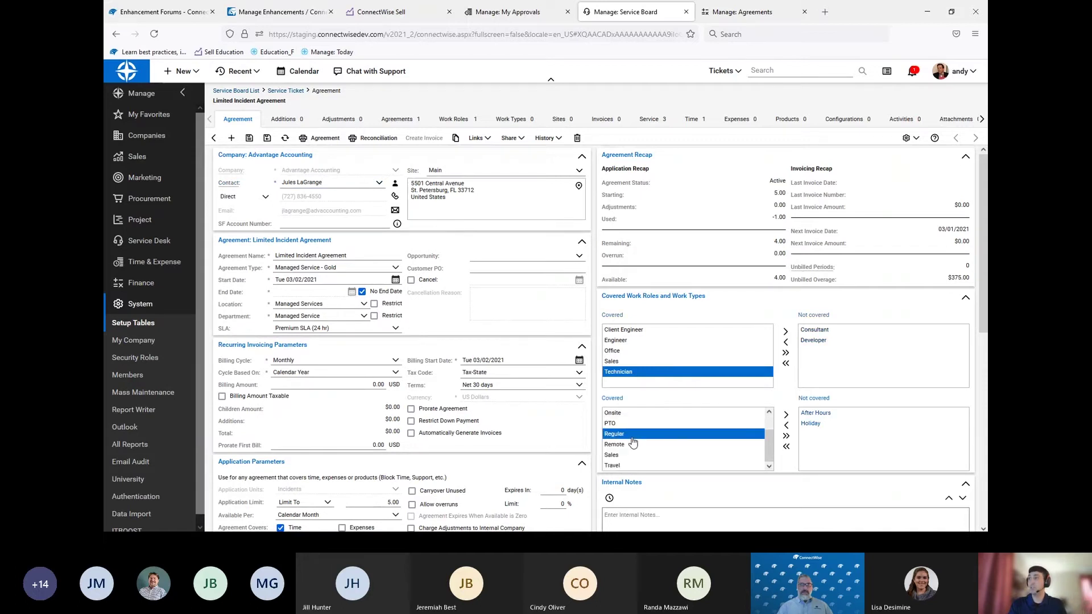
{"action": "scroll", "coordinate": [633, 443], "scroll_direction": "up", "scroll_amount": 1}
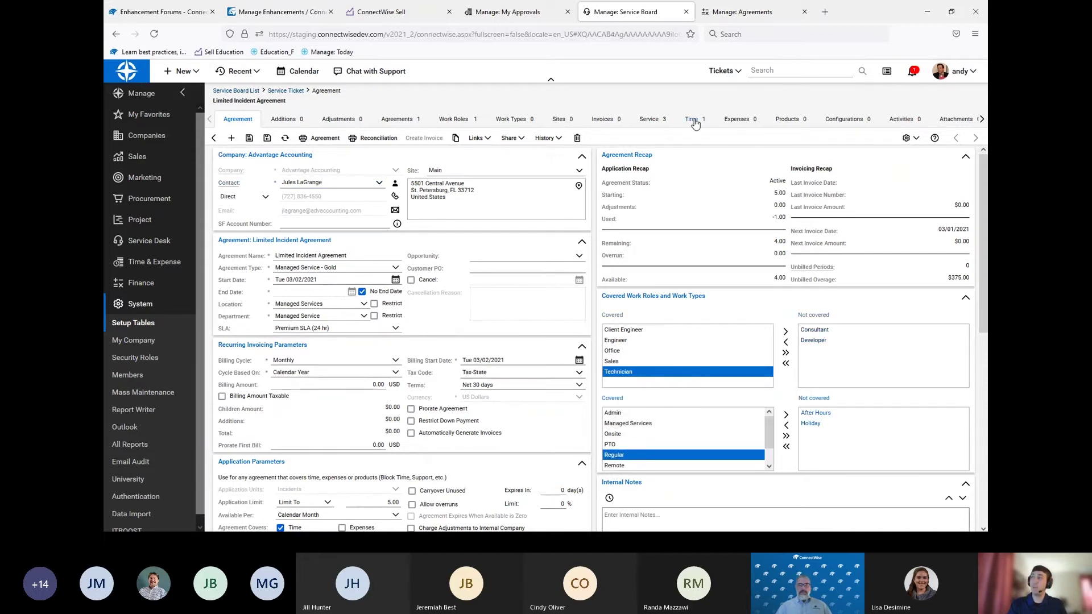
- List the agreement's time entries and examine the applied hours information for the Technician entry
{"action": "left_click", "coordinate": [693, 120]}
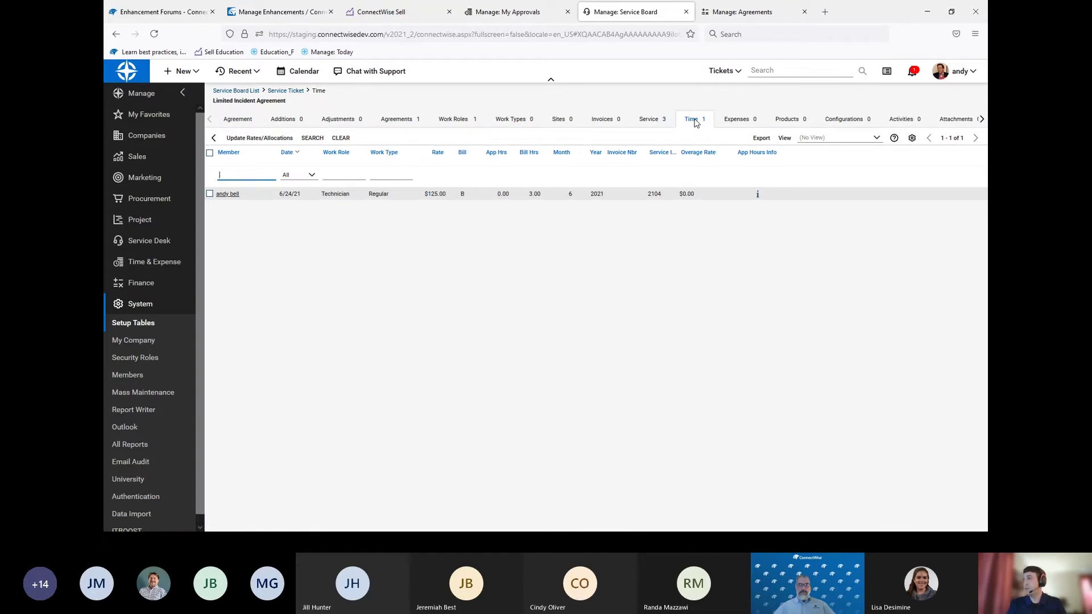
{"action": "left_click", "coordinate": [495, 198]}
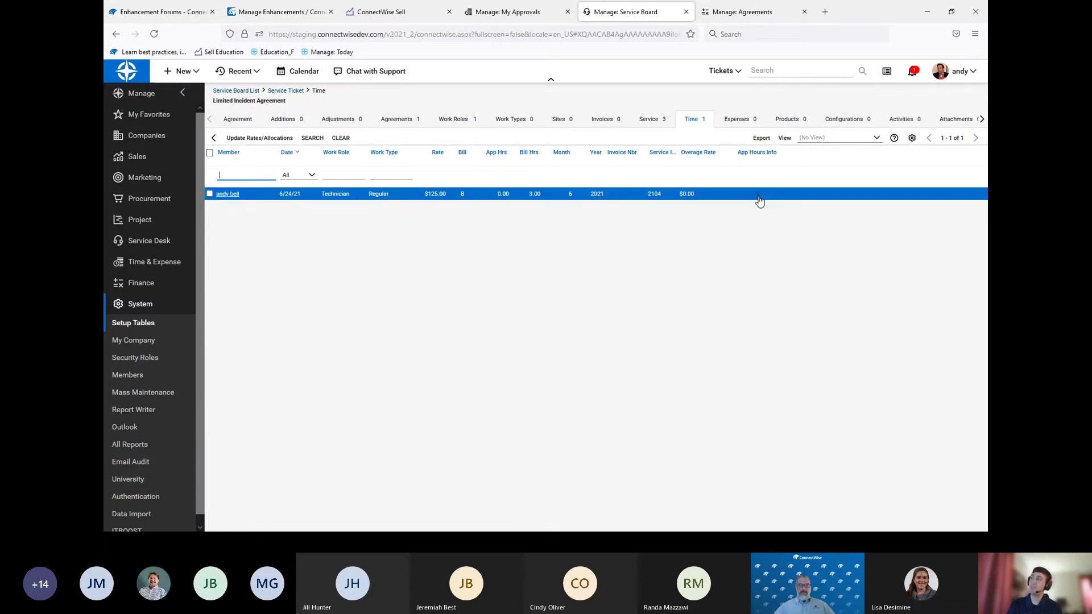
{"action": "left_click", "coordinate": [759, 198]}
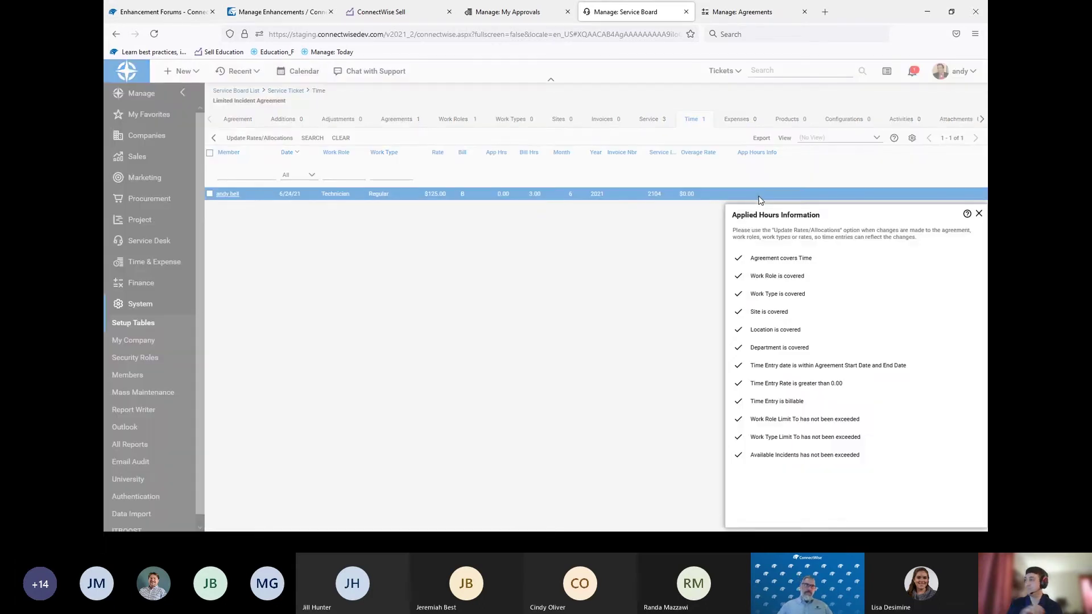
{"action": "left_click", "coordinate": [979, 214]}
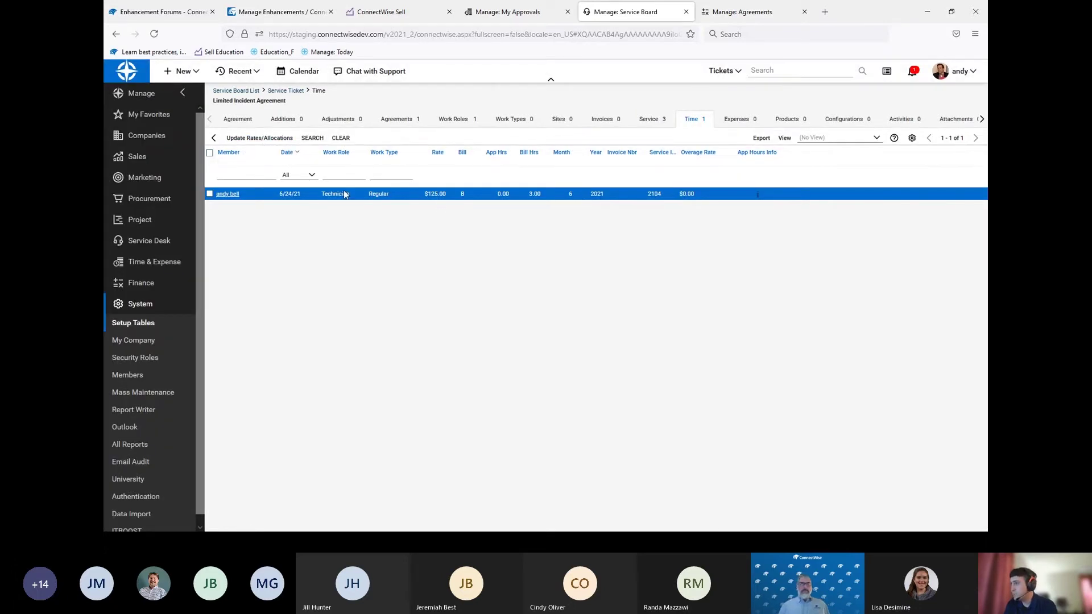
- Review the application parameters of the Limited Incident Agreement, including its application units and limit
{"action": "left_click", "coordinate": [242, 124]}
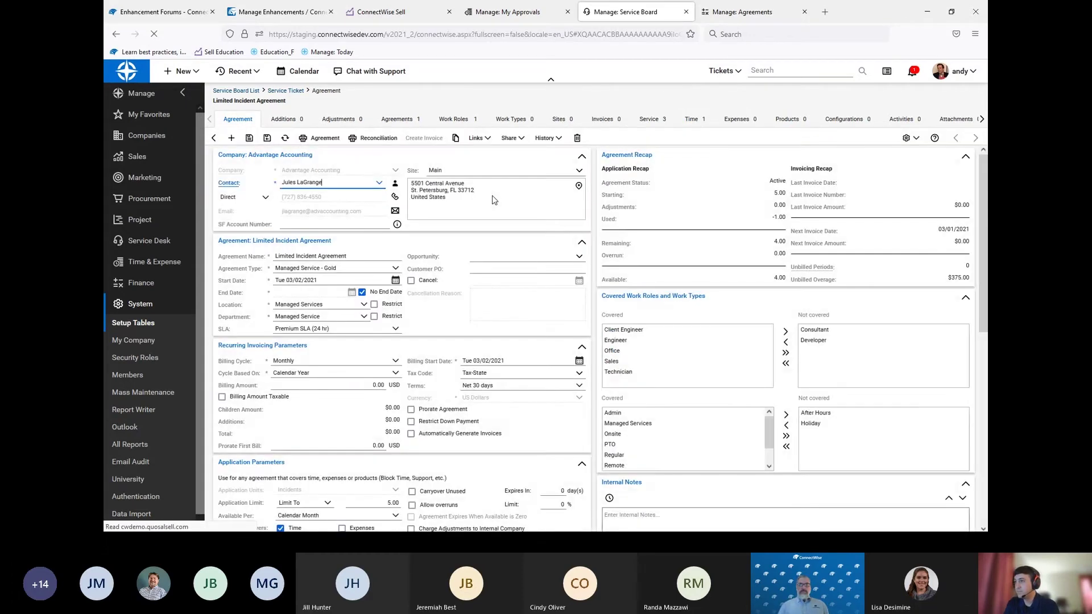
{"action": "scroll", "coordinate": [266, 307], "scroll_direction": "down", "scroll_amount": 1}
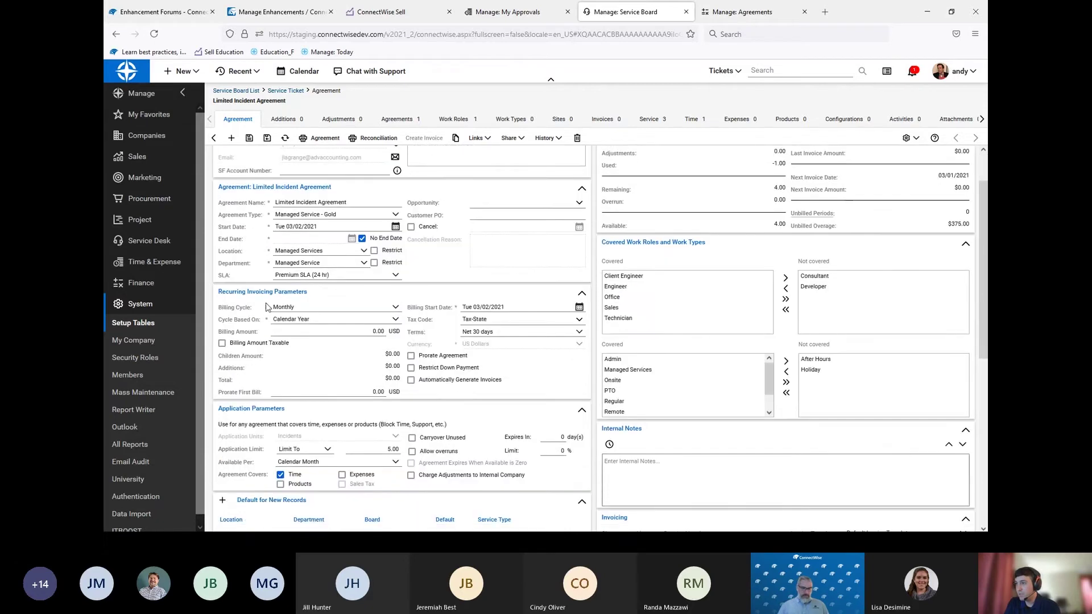
{"action": "scroll", "coordinate": [278, 307], "scroll_direction": "down", "scroll_amount": 1}
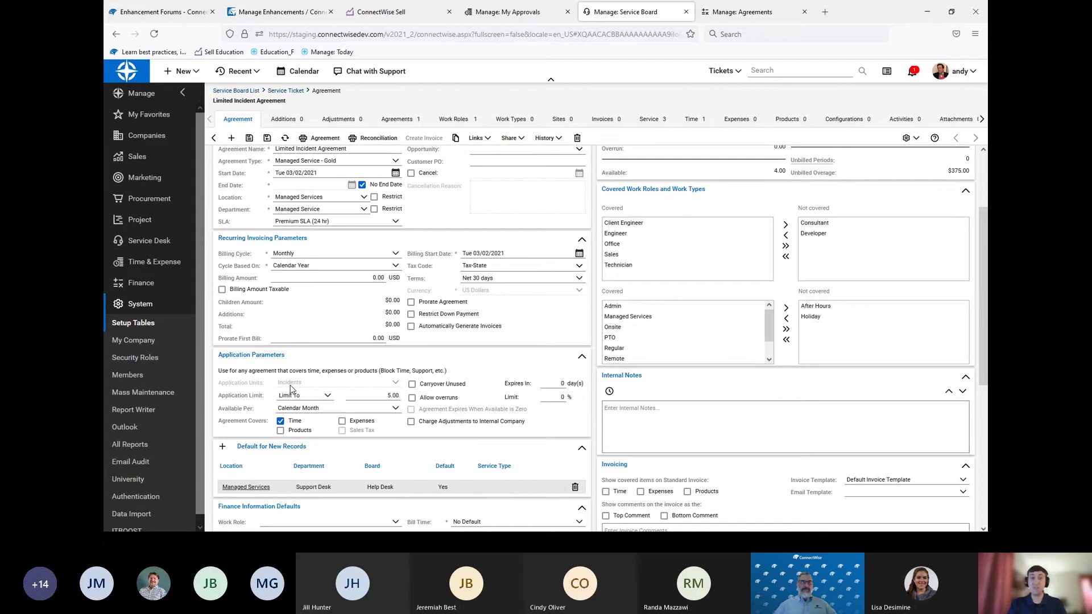
- Return through the ticket to the service board list, dismissing the delinquent status note
{"action": "left_click", "coordinate": [214, 138]}
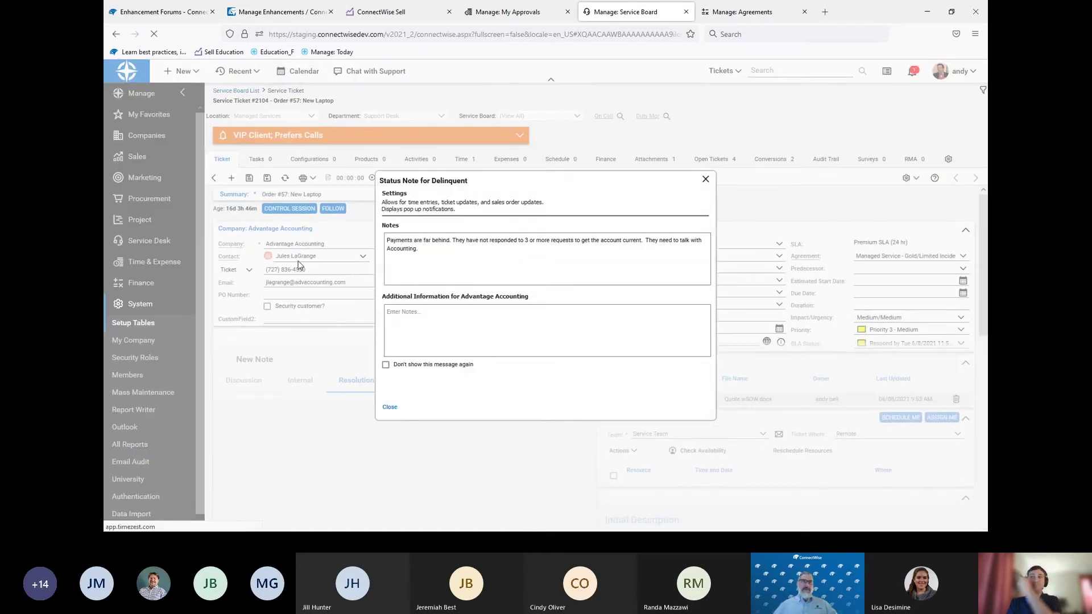
{"action": "left_click", "coordinate": [705, 179]}
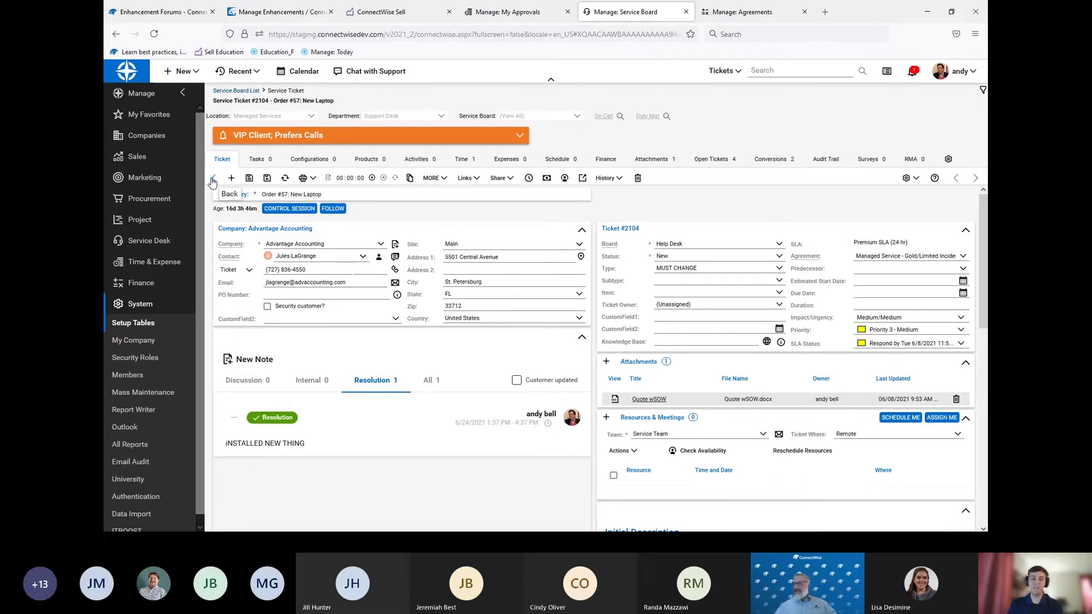
{"action": "left_click", "coordinate": [212, 181]}
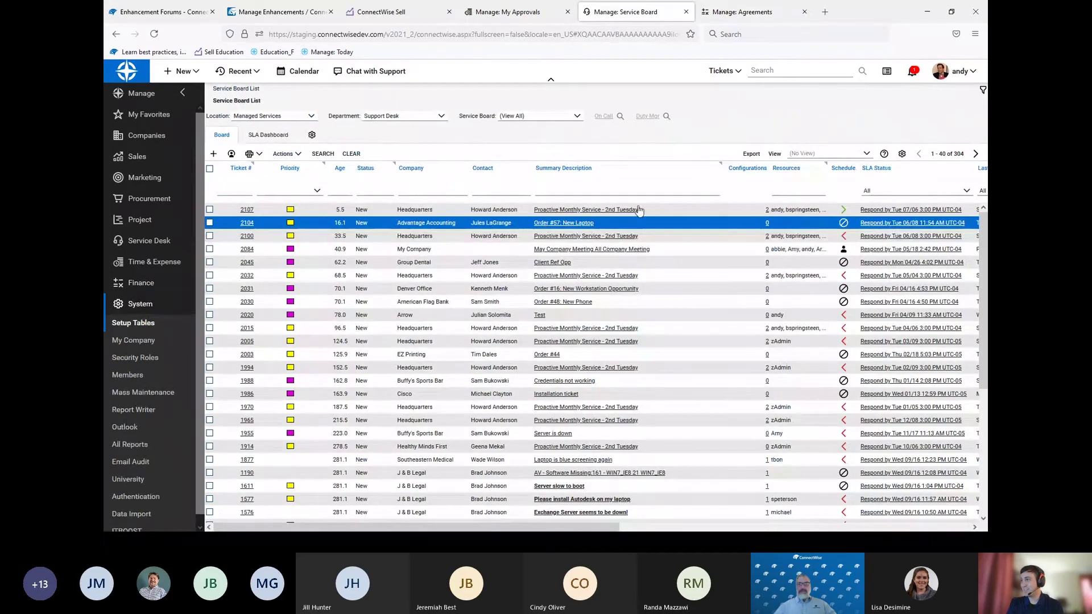
- Open Advantage Accounting's New Laptop ticket, change its agreement to Managed Service - Gold/Managed Care Contract, and save the ticket
{"action": "left_click", "coordinate": [564, 223]}
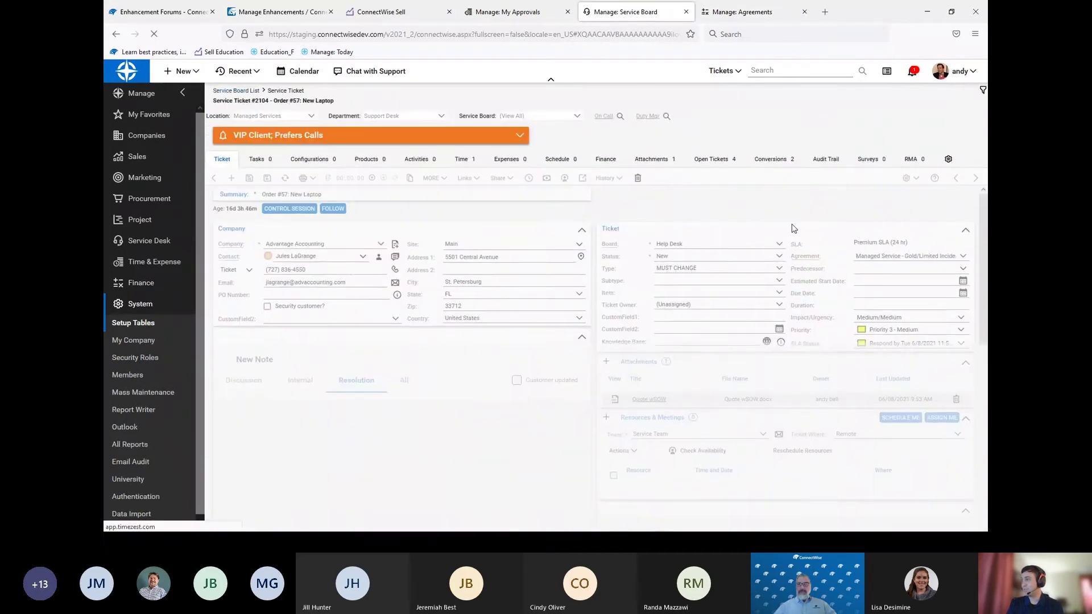
{"action": "left_click", "coordinate": [705, 179]}
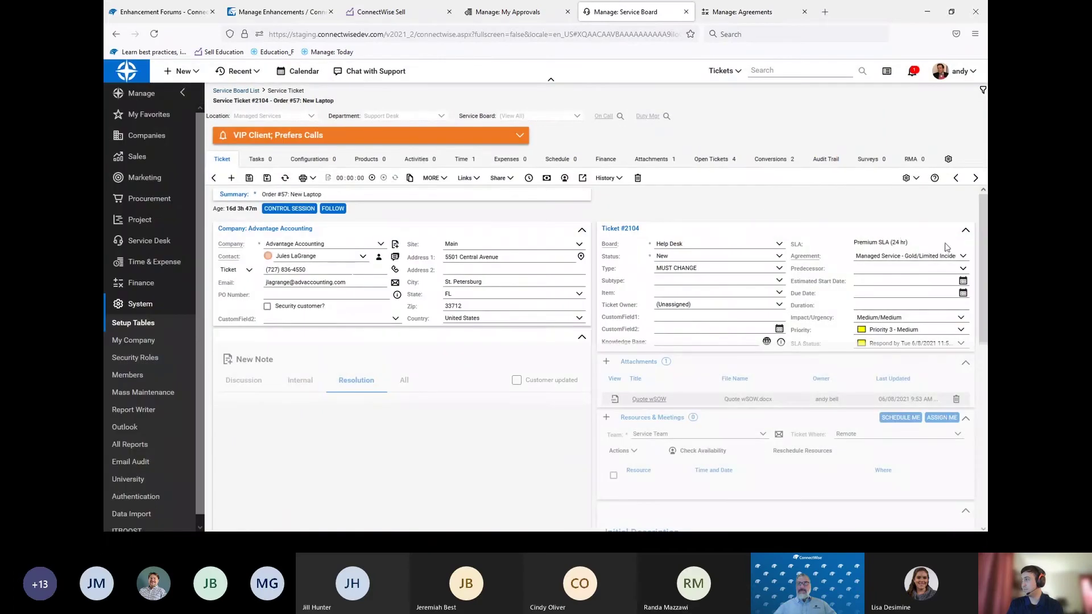
{"action": "left_click", "coordinate": [962, 257]}
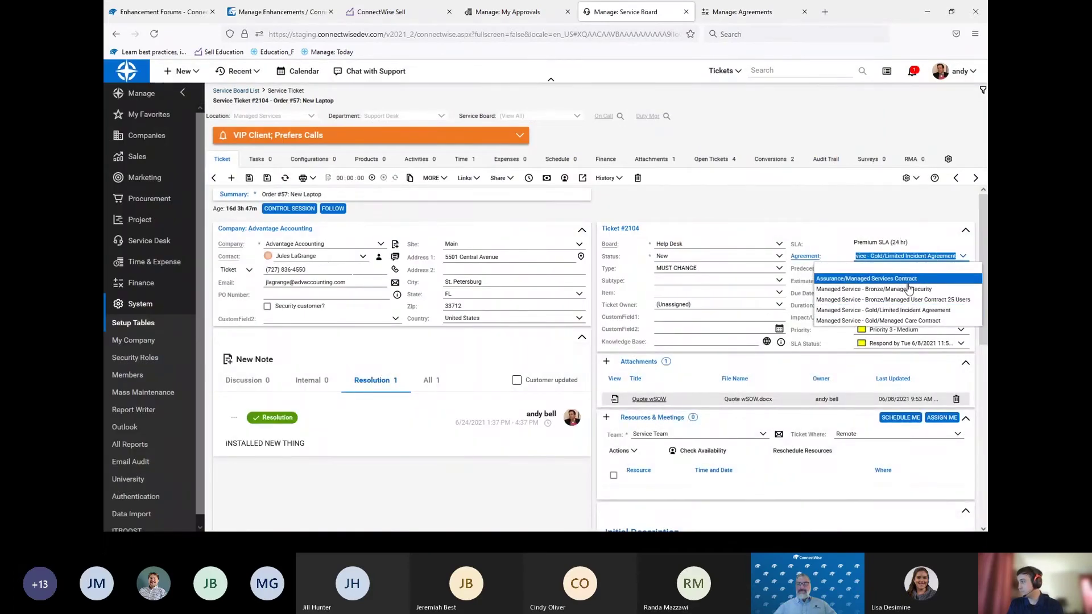
{"action": "left_click", "coordinate": [881, 322]}
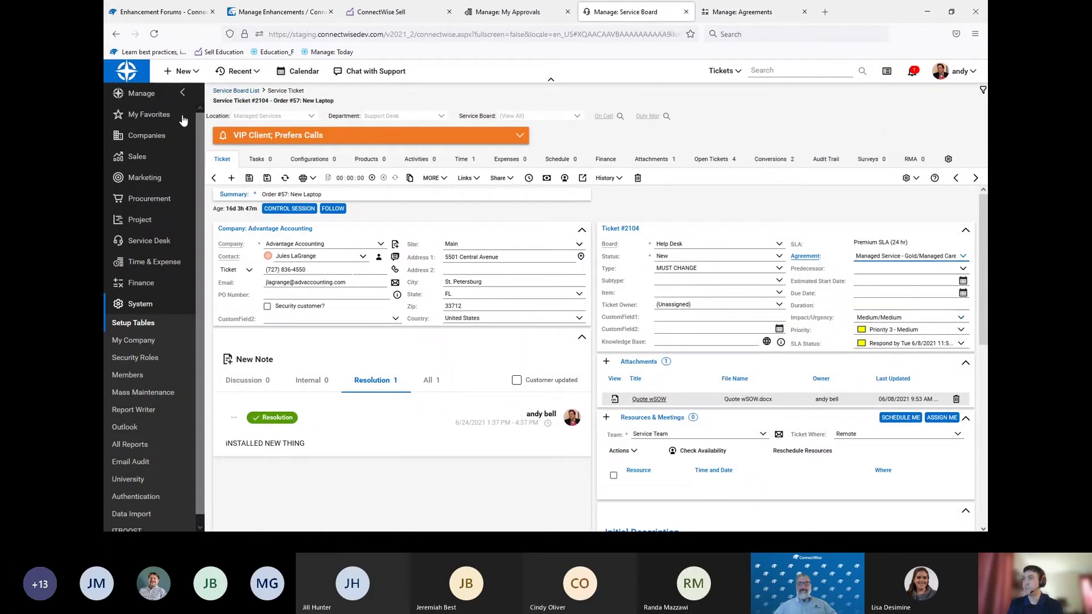
{"action": "left_click", "coordinate": [249, 179]}
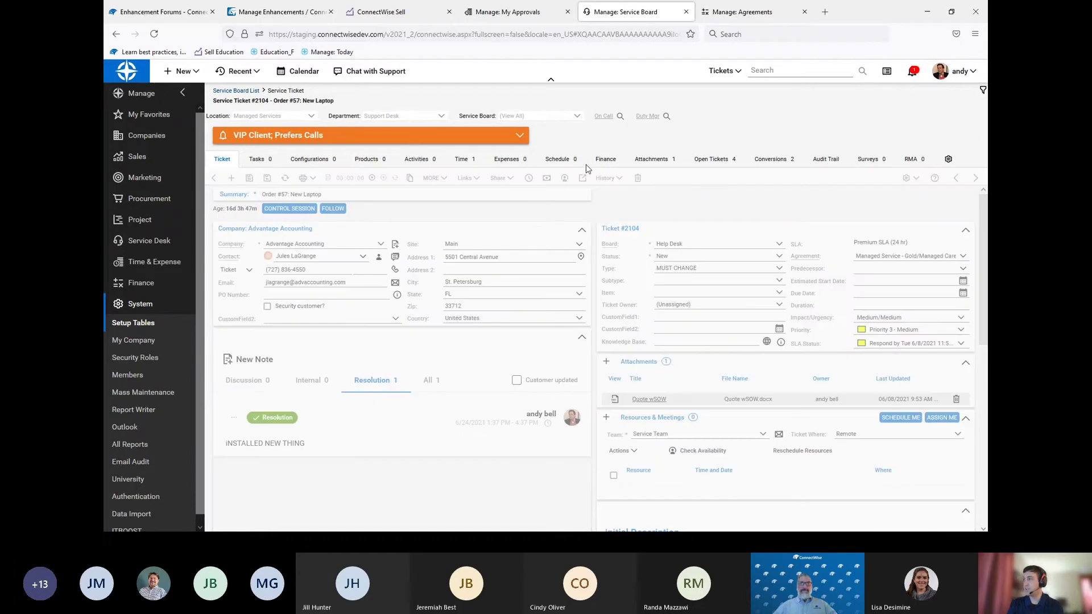
- Open the ticket's 3-hour time entry, assign it to Managed Service - Gold/Managed Care Contract, and save the entry
{"action": "left_click", "coordinate": [463, 161]}
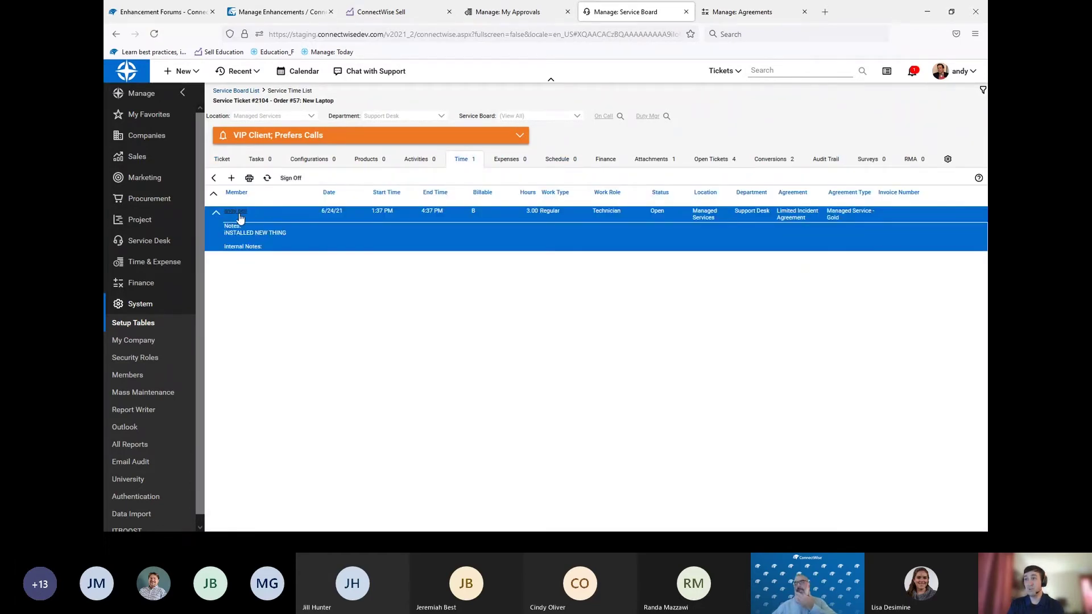
{"action": "left_click", "coordinate": [239, 215]}
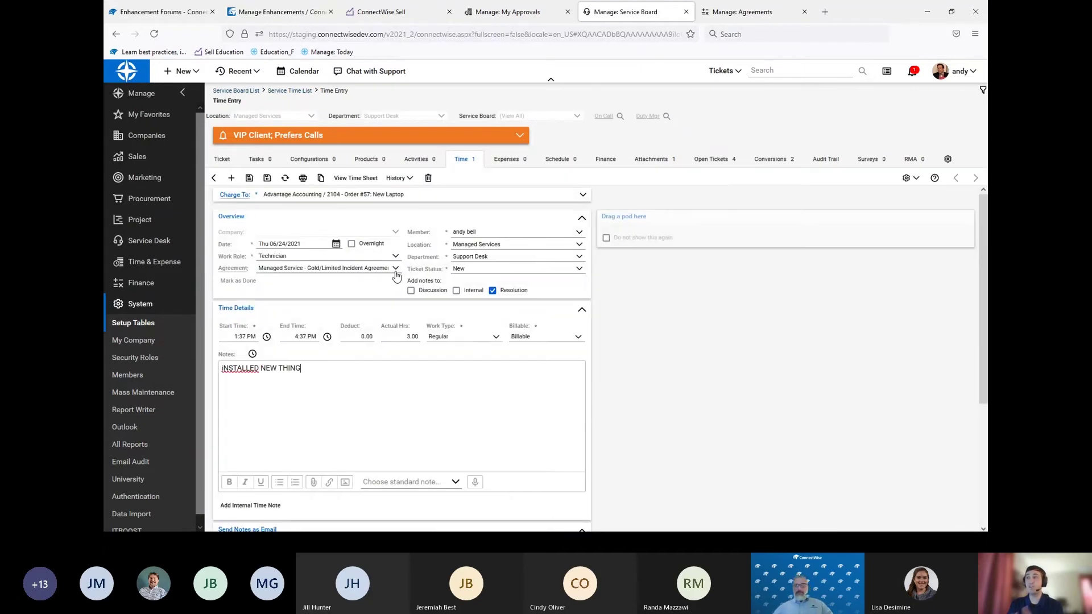
{"action": "left_click", "coordinate": [396, 268]}
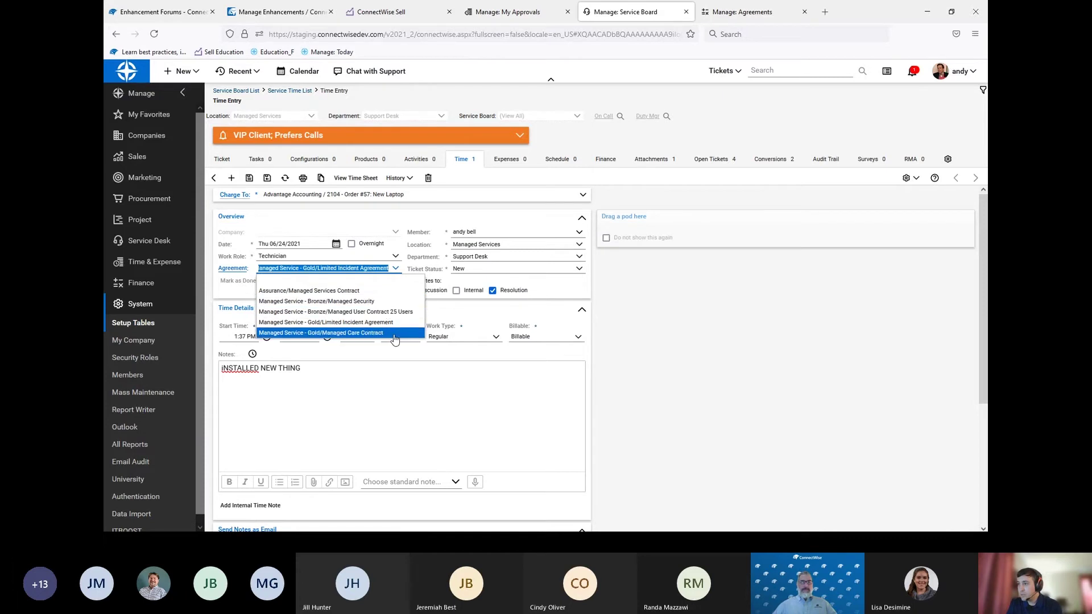
{"action": "left_click", "coordinate": [377, 334]}
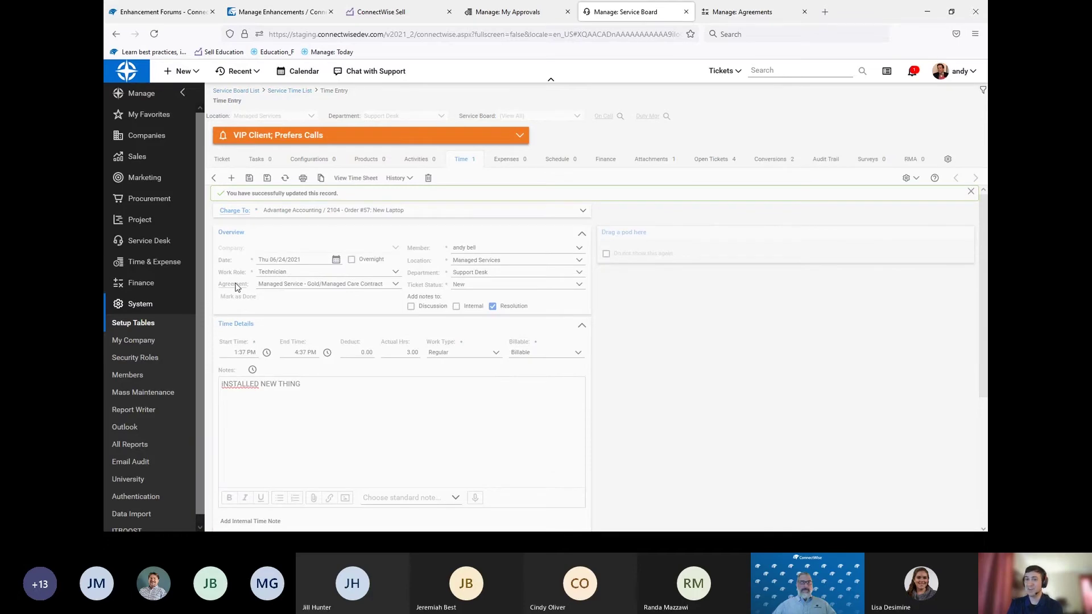
- Open the Managed Care Contract agreement and update the rates and allocations of its 6/24/21 Technician time entry
{"action": "left_click", "coordinate": [236, 284]}
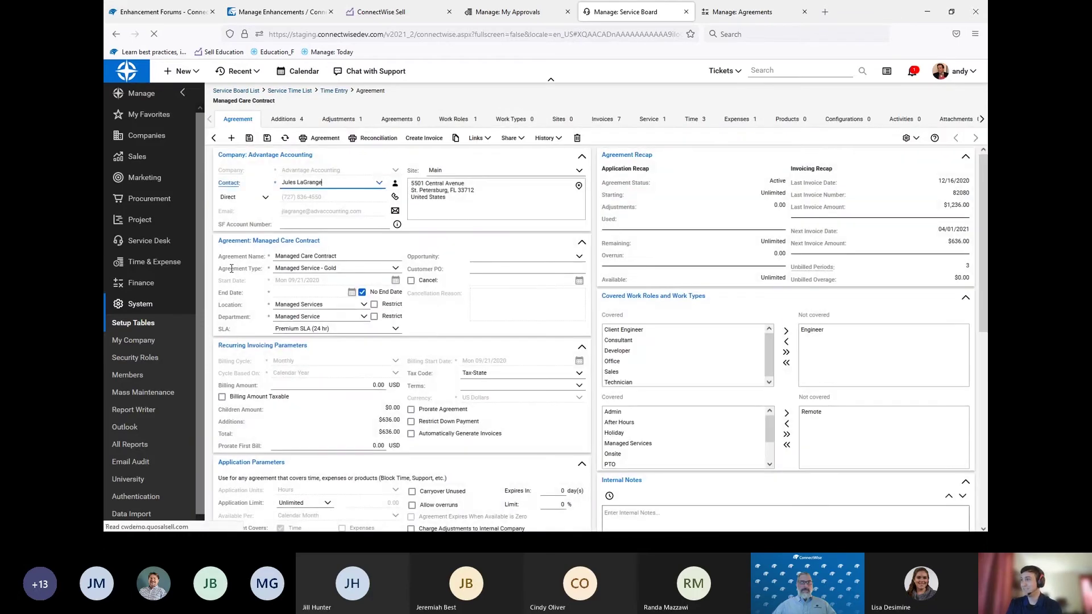
{"action": "scroll", "coordinate": [282, 385], "scroll_direction": "down", "scroll_amount": 3}
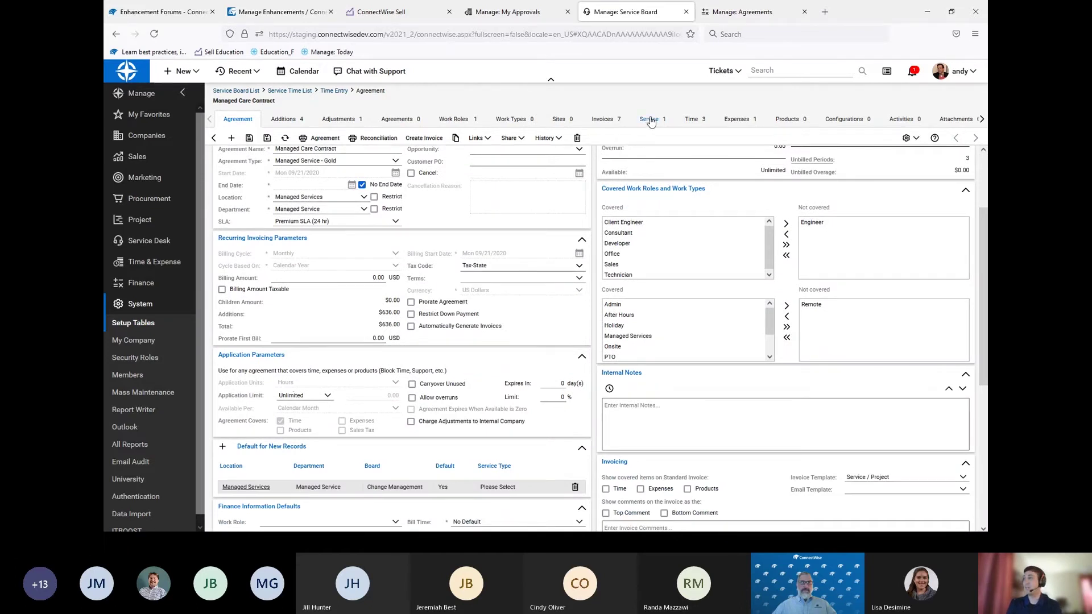
{"action": "left_click", "coordinate": [699, 122]}
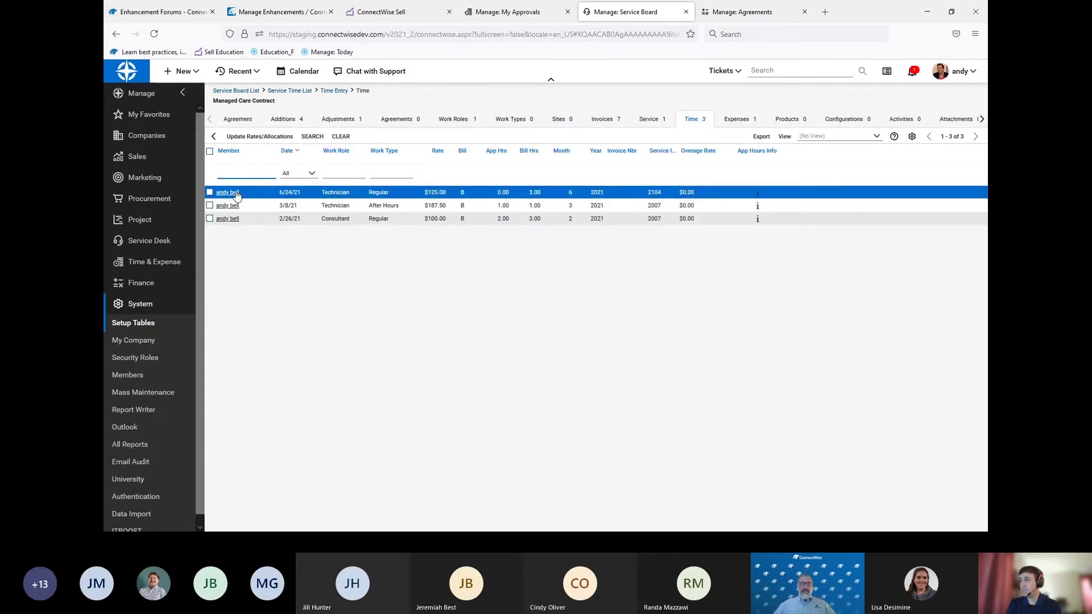
{"action": "left_click", "coordinate": [210, 192]}
{"action": "left_click", "coordinate": [257, 137]}
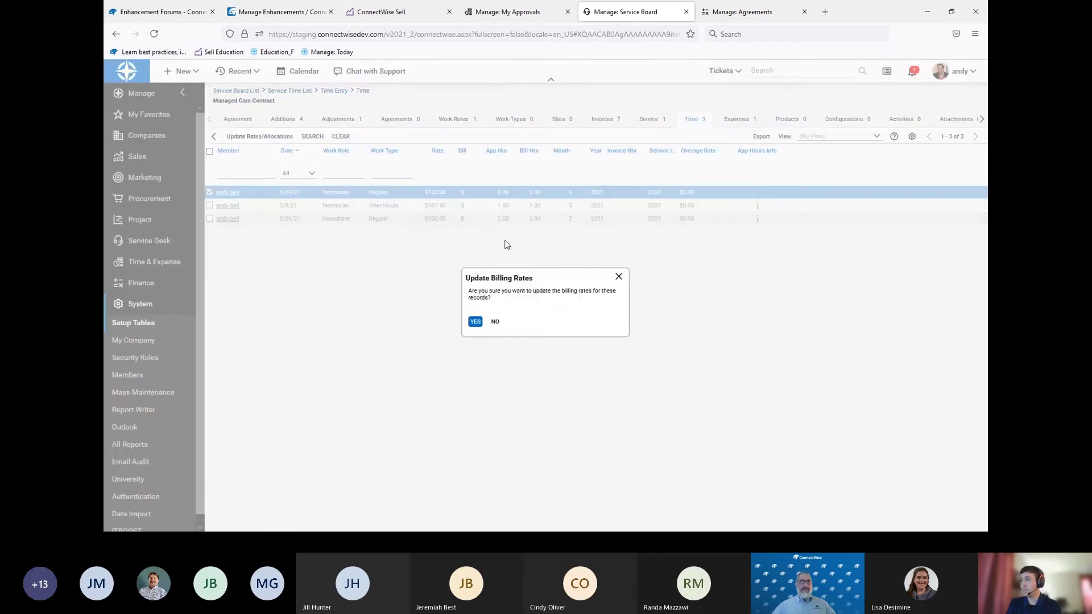
{"action": "left_click", "coordinate": [475, 320]}
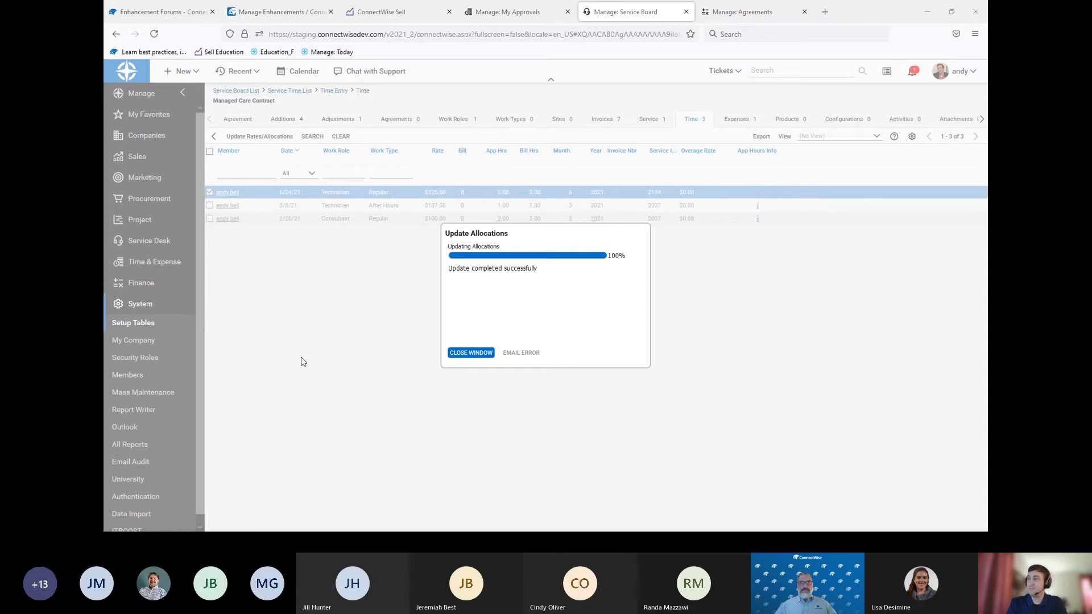
{"action": "left_click", "coordinate": [461, 353]}
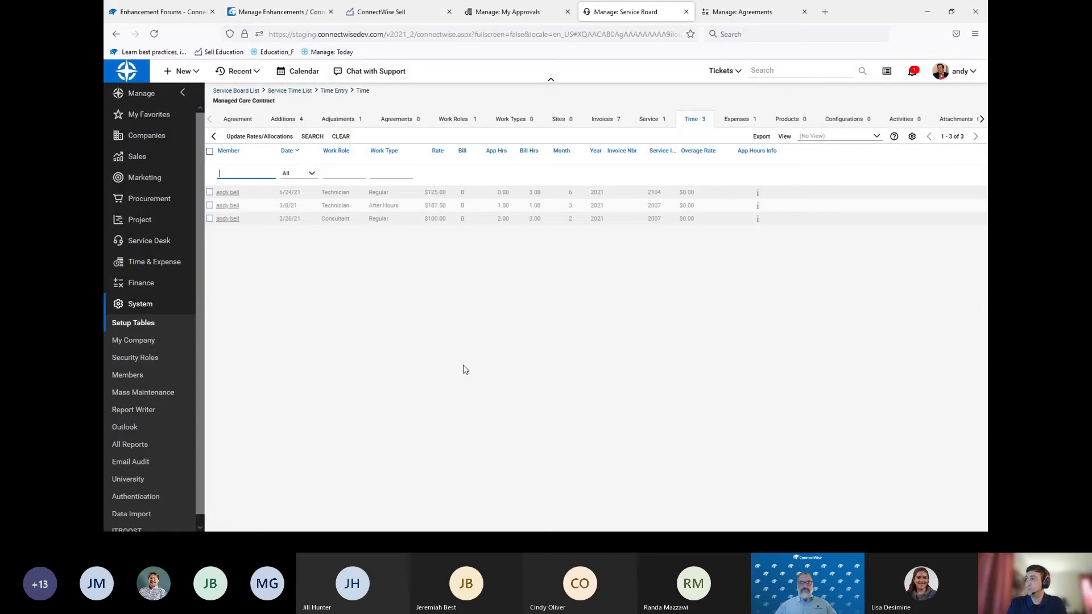
- Examine the applied hours information for the 6/24/21 Technician time entry
{"action": "left_click", "coordinate": [758, 193]}
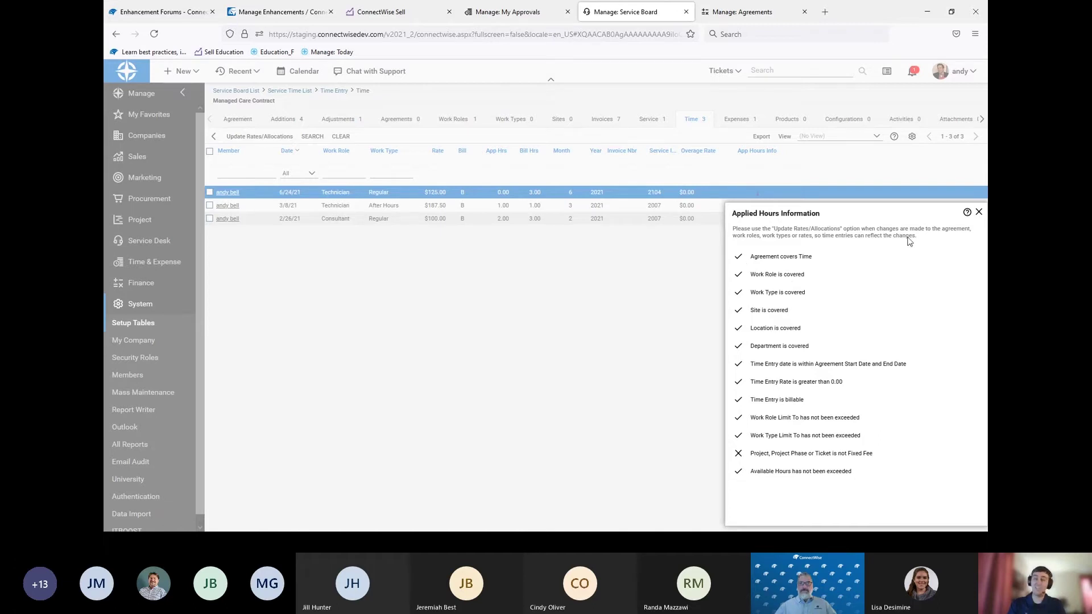
{"action": "left_click", "coordinate": [979, 212]}
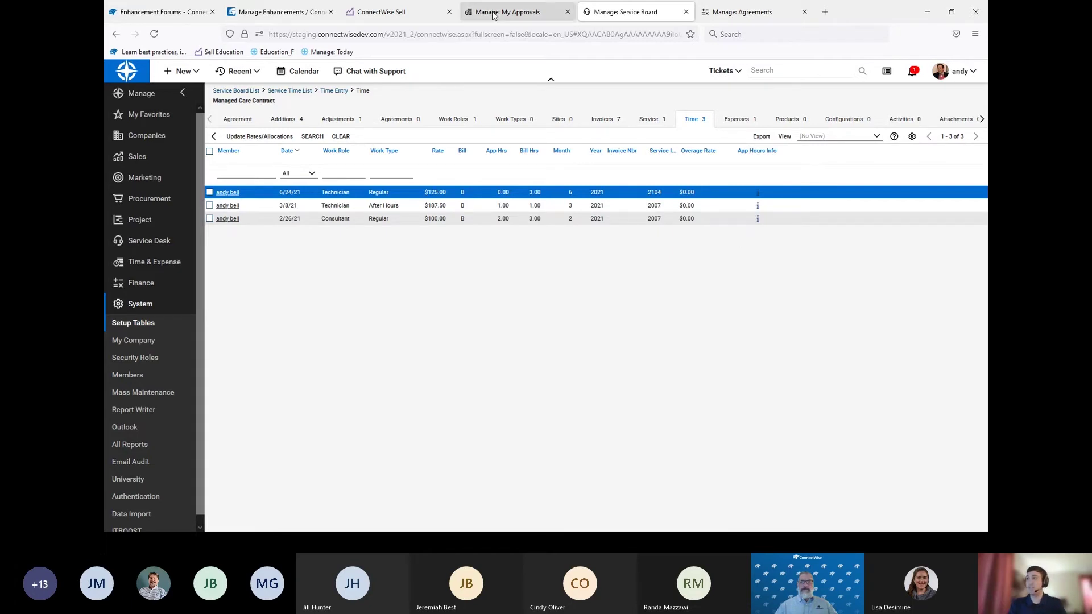
- Return to the New Laptop ticket's finance information, set the billing method to Actual Rates, and save
{"action": "mouse_move", "coordinate": [291, 95]}
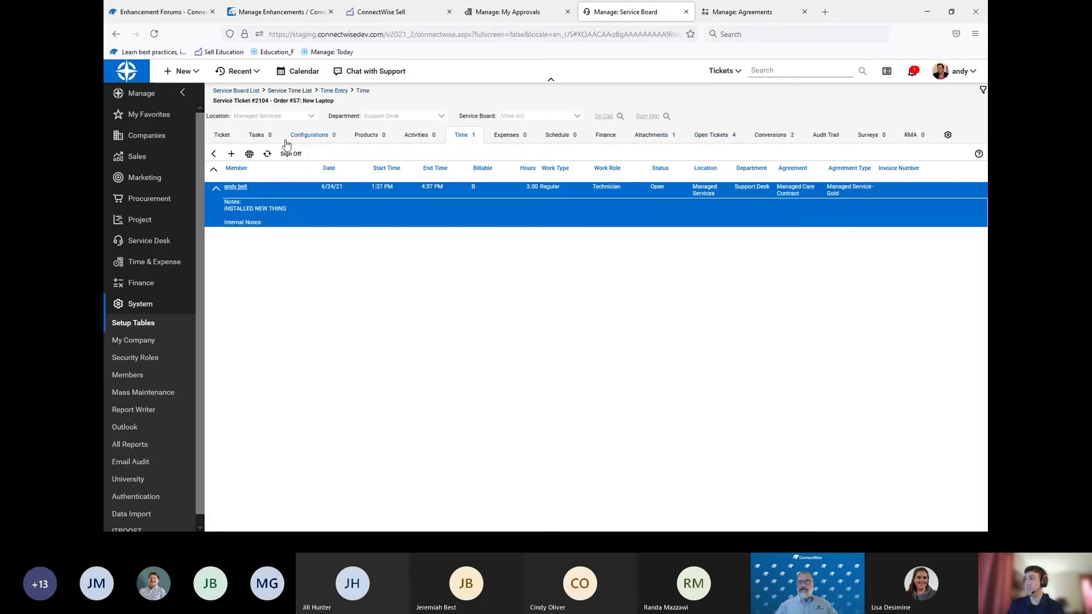
{"action": "left_click", "coordinate": [608, 146]}
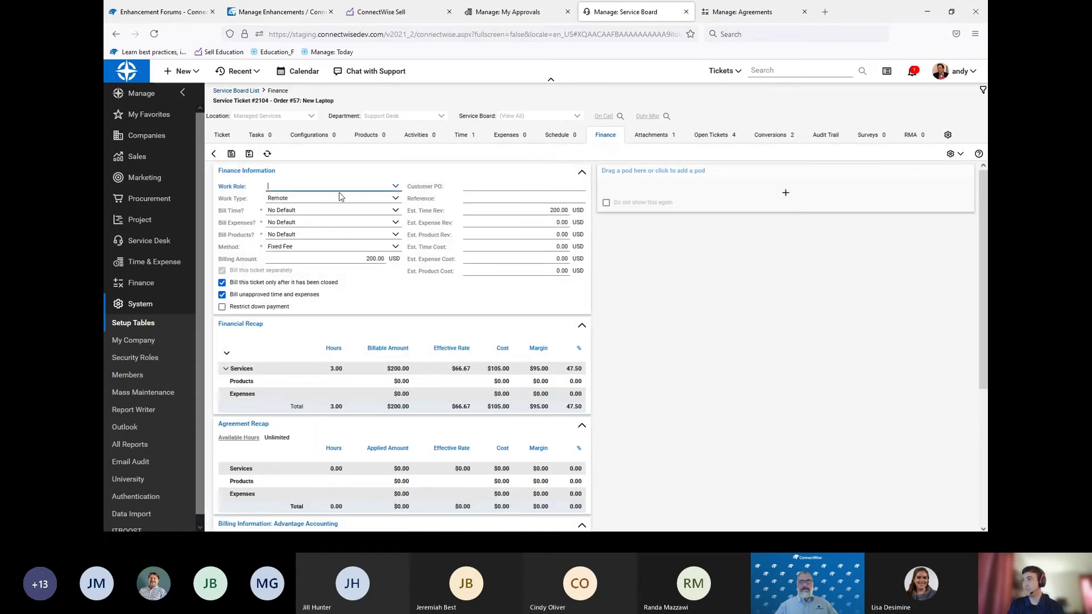
{"action": "left_click", "coordinate": [395, 246]}
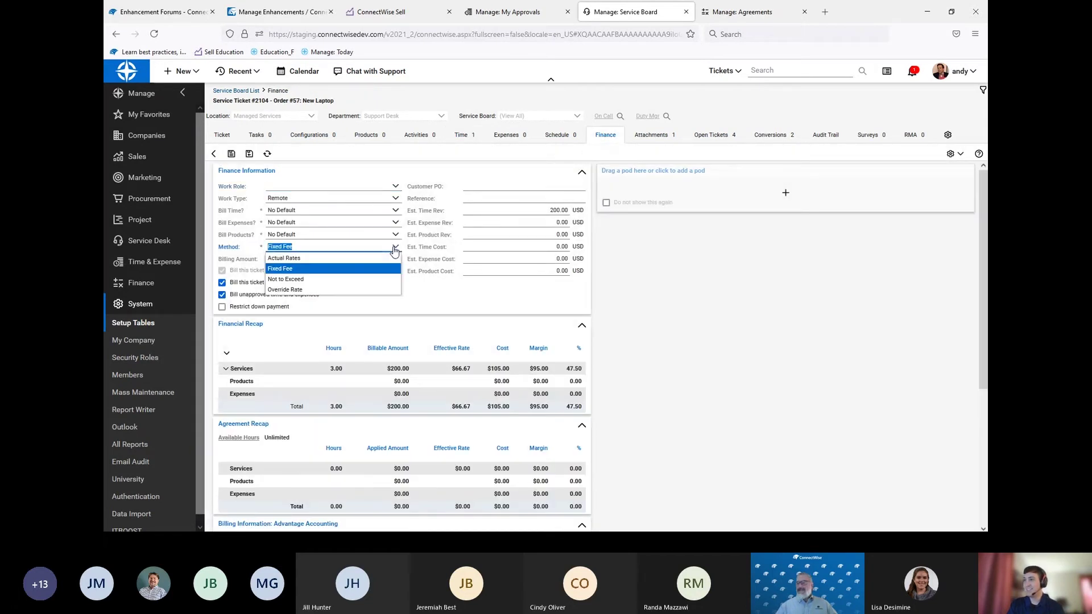
{"action": "left_click", "coordinate": [366, 262]}
{"action": "left_click", "coordinate": [231, 153]}
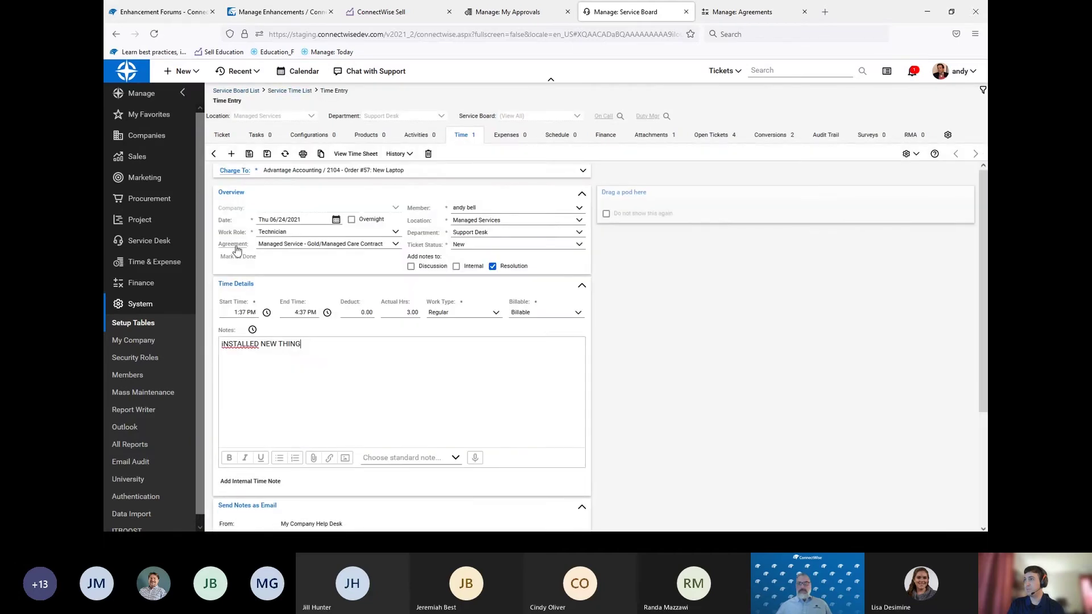
- Reopen the Managed Care Contract from the time entry and rerun the rate and allocation update for the 6/24/21 entry
{"action": "left_click", "coordinate": [238, 244]}
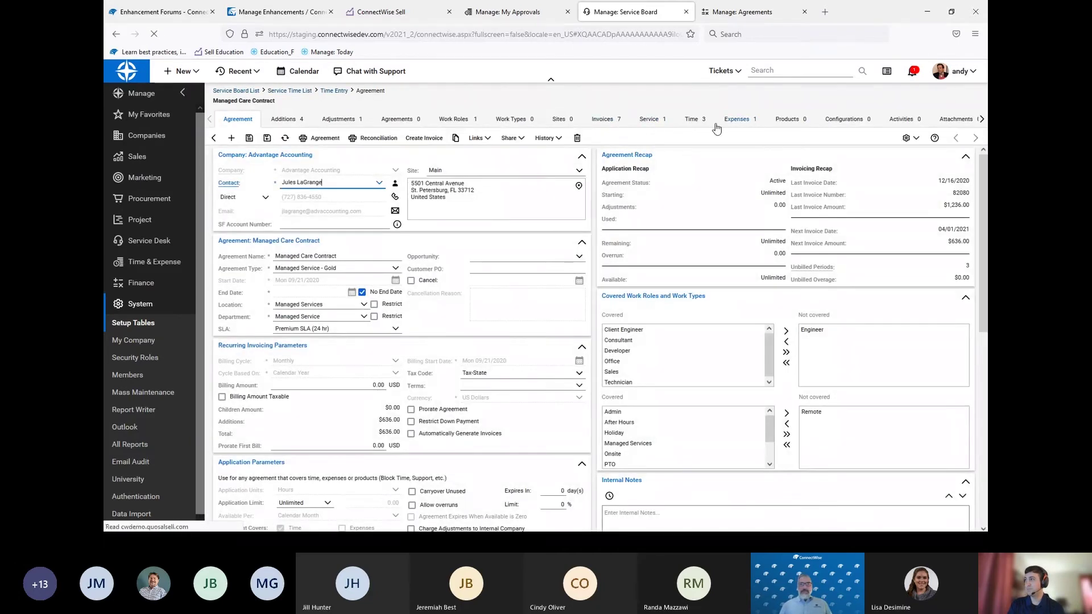
{"action": "left_click", "coordinate": [719, 121]}
{"action": "left_click", "coordinate": [695, 120]}
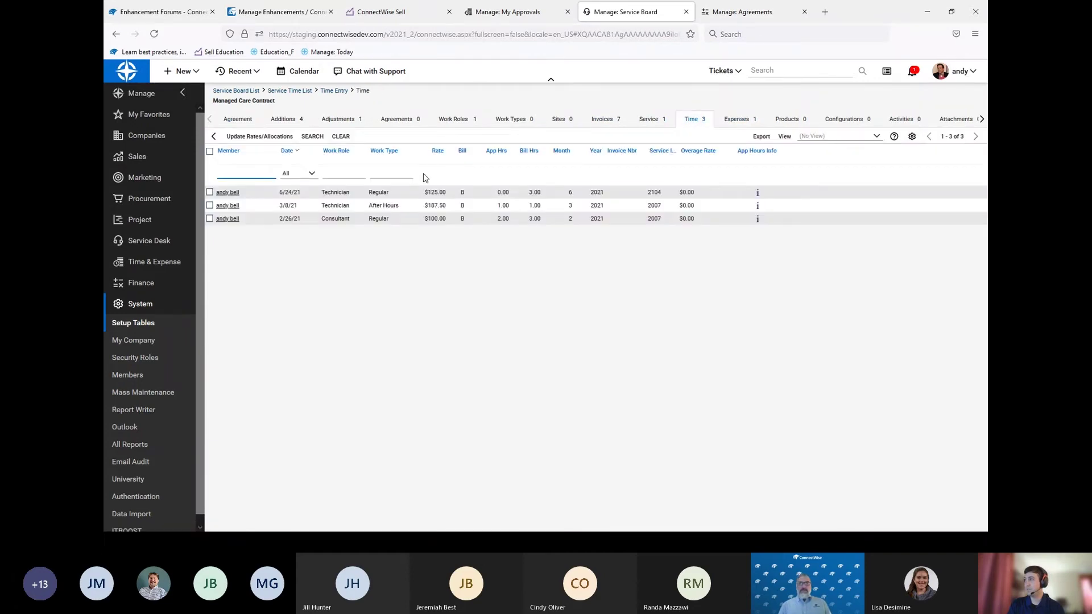
{"action": "left_click", "coordinate": [209, 193]}
{"action": "left_click", "coordinate": [250, 136]}
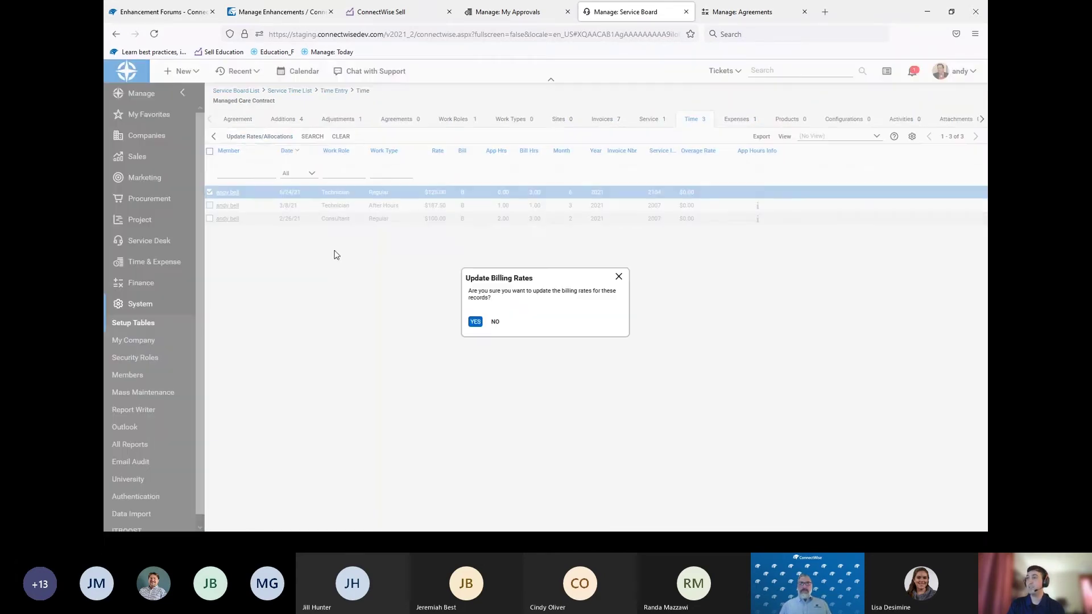
{"action": "left_click", "coordinate": [476, 322]}
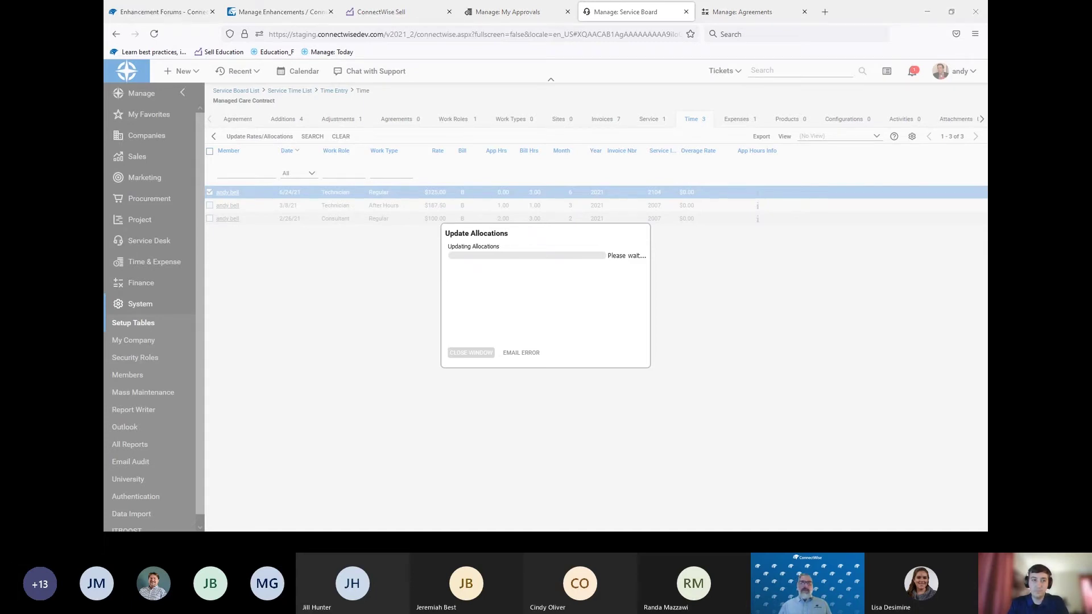
{"action": "key", "text": "alt+Tab"}
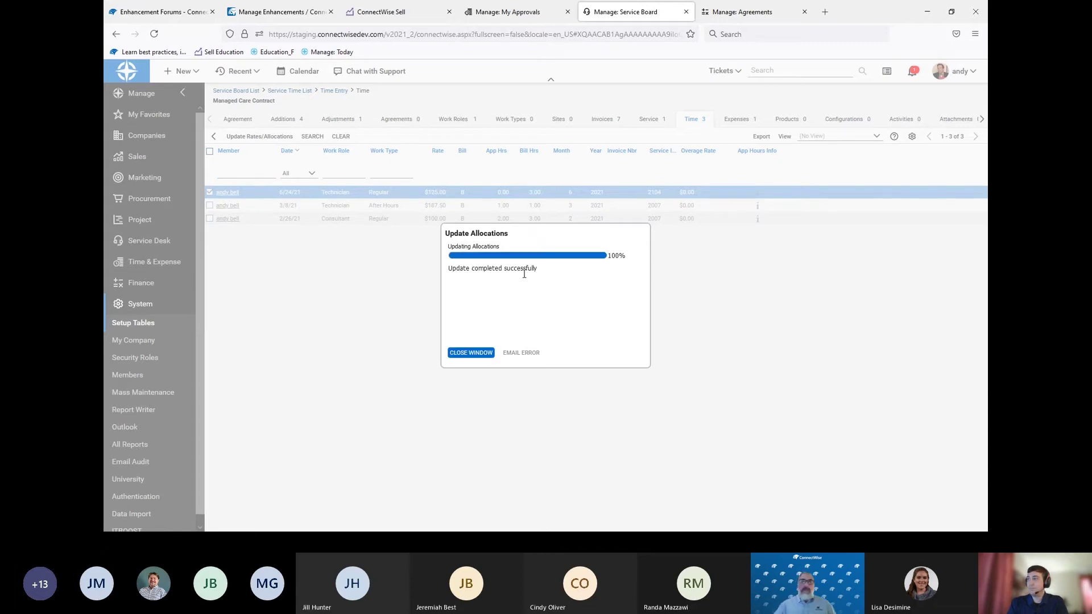
{"action": "left_click", "coordinate": [466, 353]}
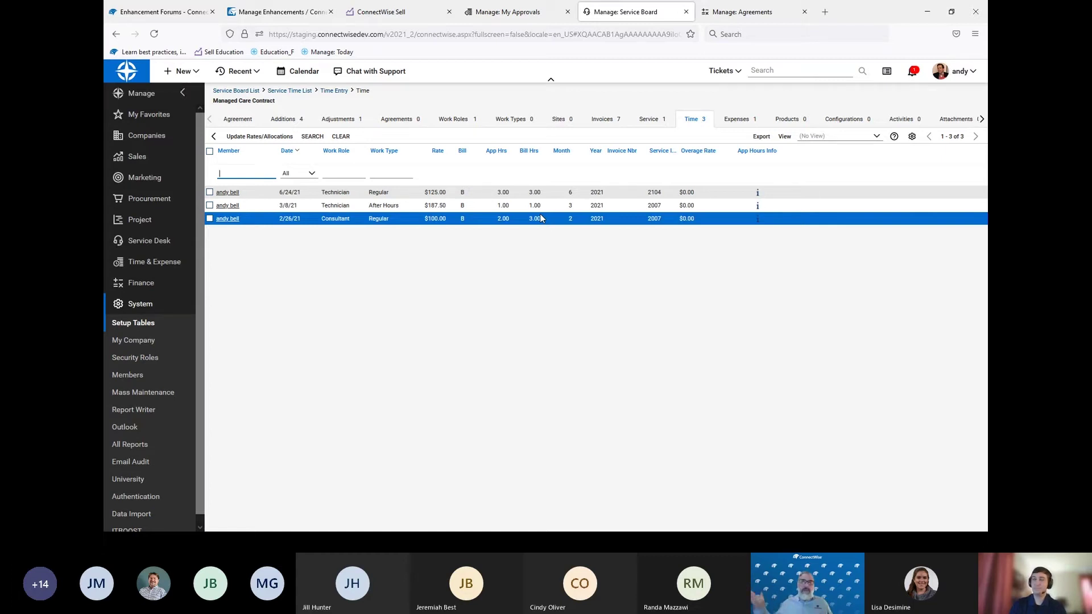
- Reopen the New Laptop ticket from the service board, dismiss the delinquent status note, and review its resolution note and resources
{"action": "left_click", "coordinate": [224, 92]}
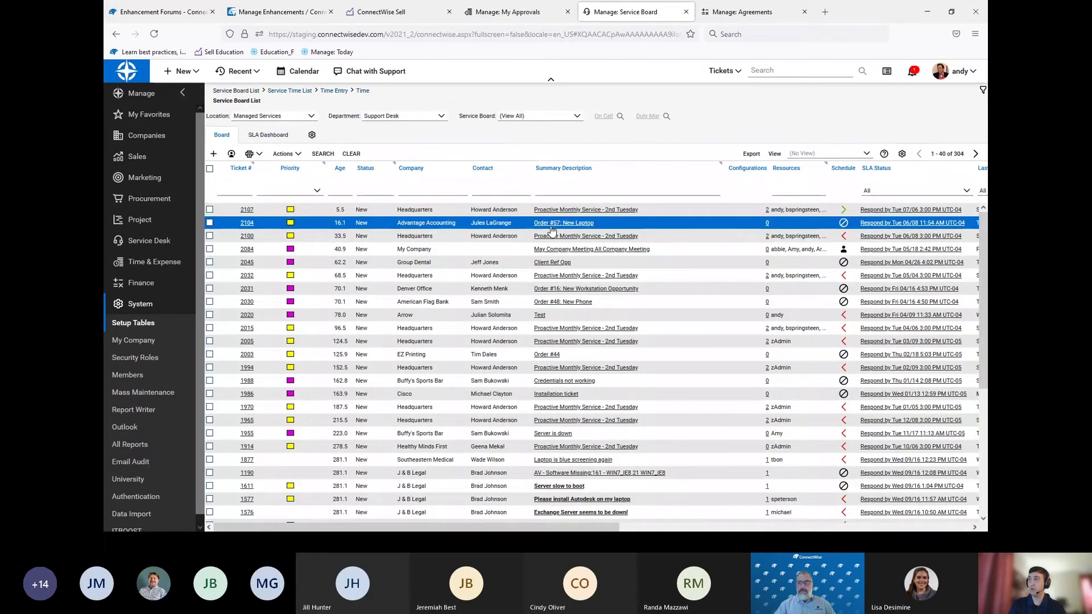
{"action": "left_click", "coordinate": [551, 226]}
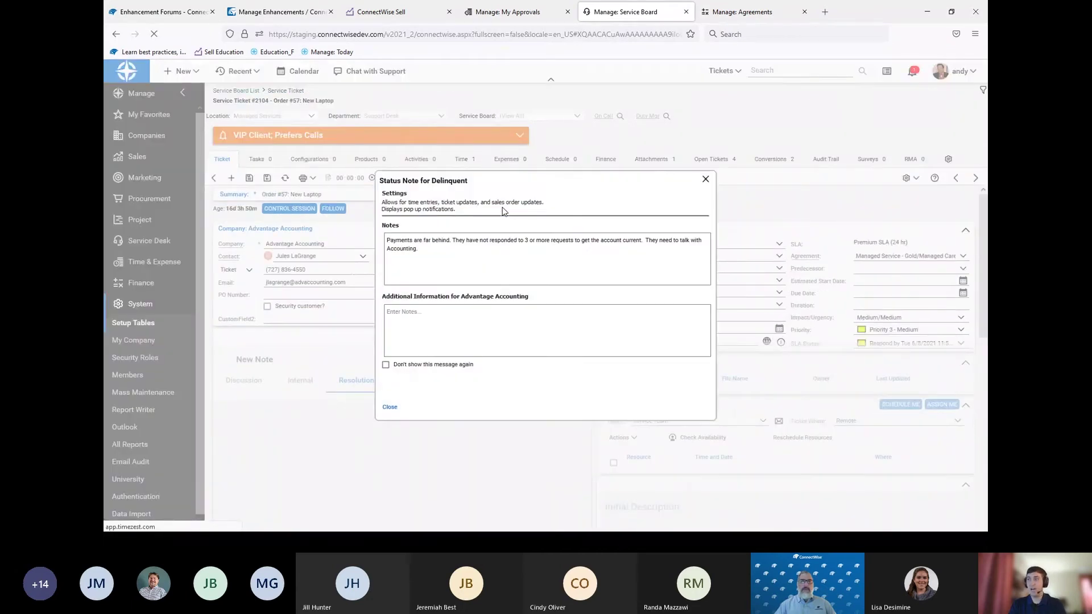
{"action": "left_click", "coordinate": [395, 412]}
{"action": "scroll", "coordinate": [419, 392], "scroll_direction": "down", "scroll_amount": 2}
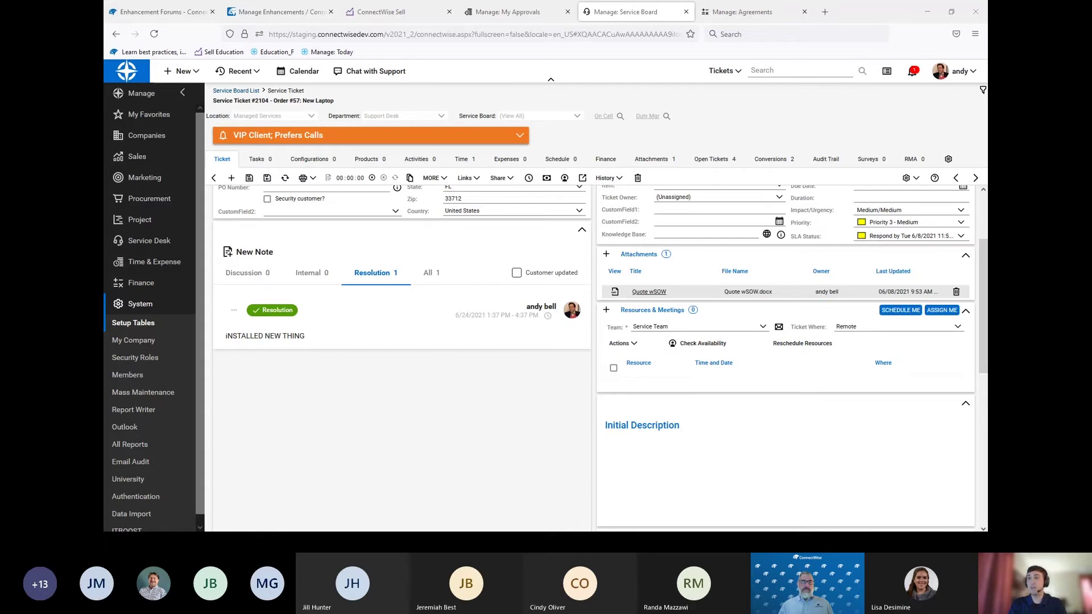
- Open the Service Desk reports list and search the report descriptions for "*resolution"
{"action": "left_click", "coordinate": [149, 242]}
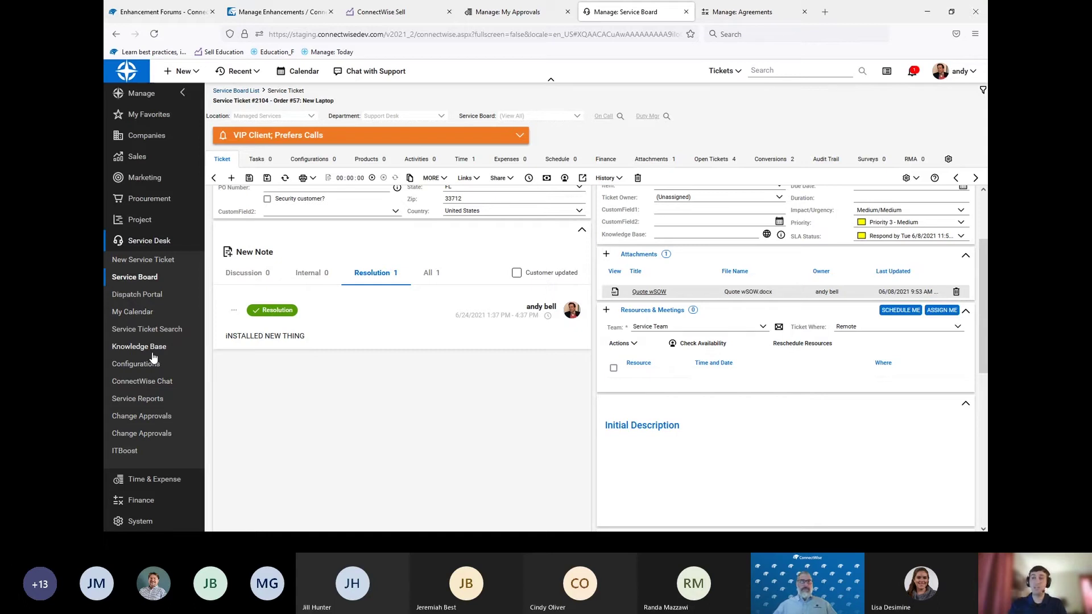
{"action": "left_click", "coordinate": [145, 399]}
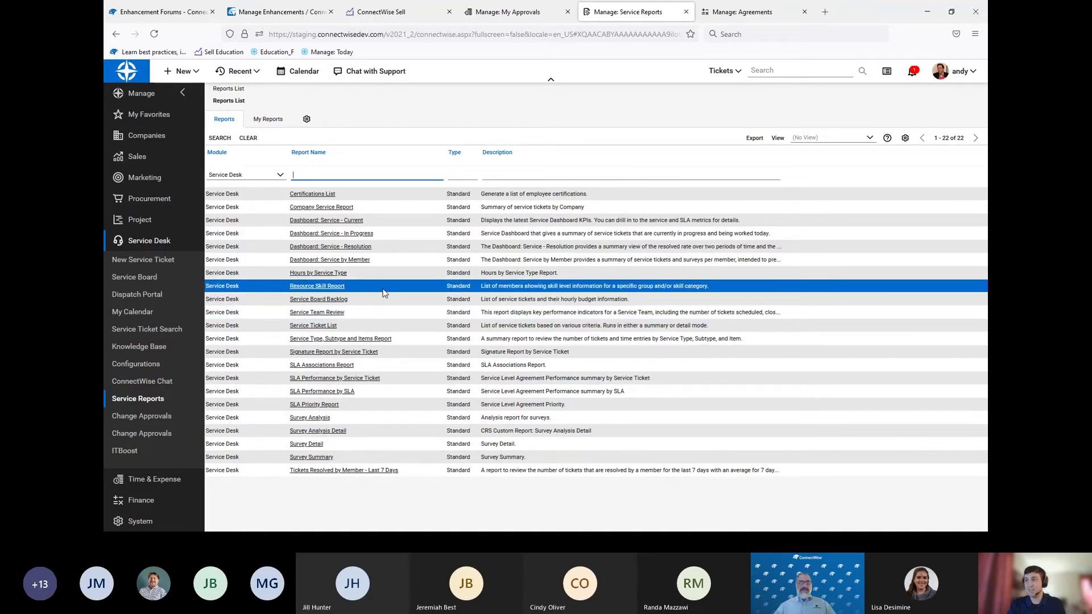
{"action": "left_click", "coordinate": [499, 171]}
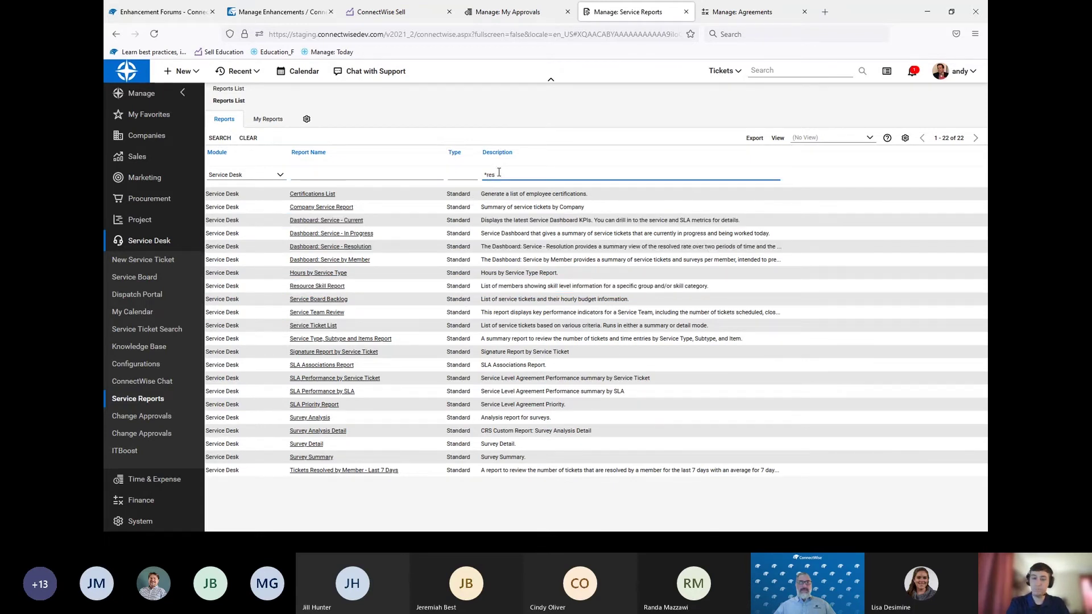
{"action": "type", "text": "*resolution"}
{"action": "key", "text": "Return"}
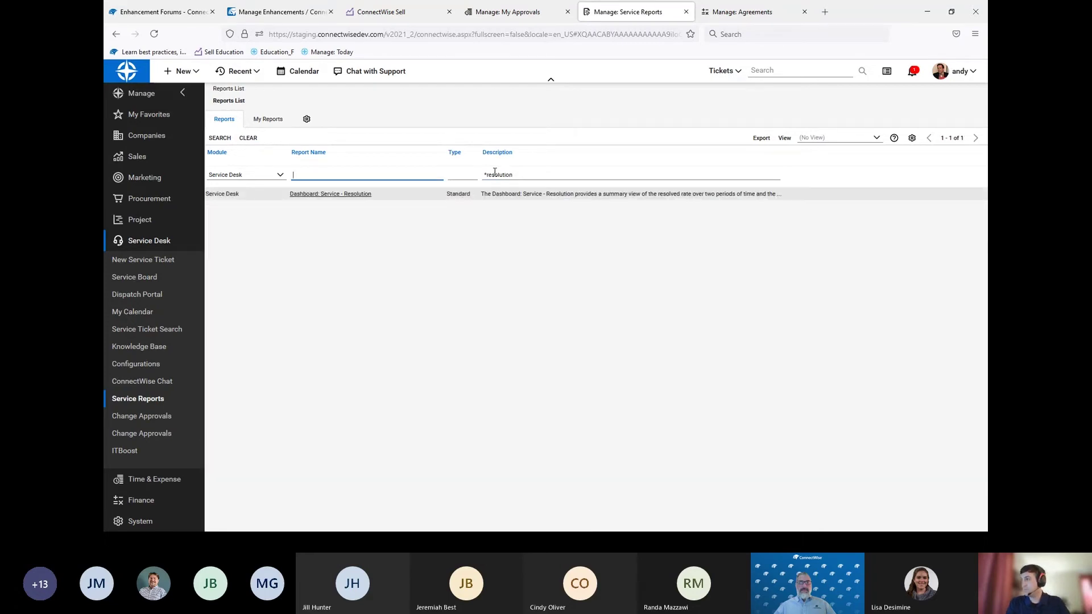
- Clear the description filter and list all Service Desk reports
{"action": "triple_click", "coordinate": [546, 177]}
{"action": "key", "text": "BackSpace"}
{"action": "key", "text": "Return"}
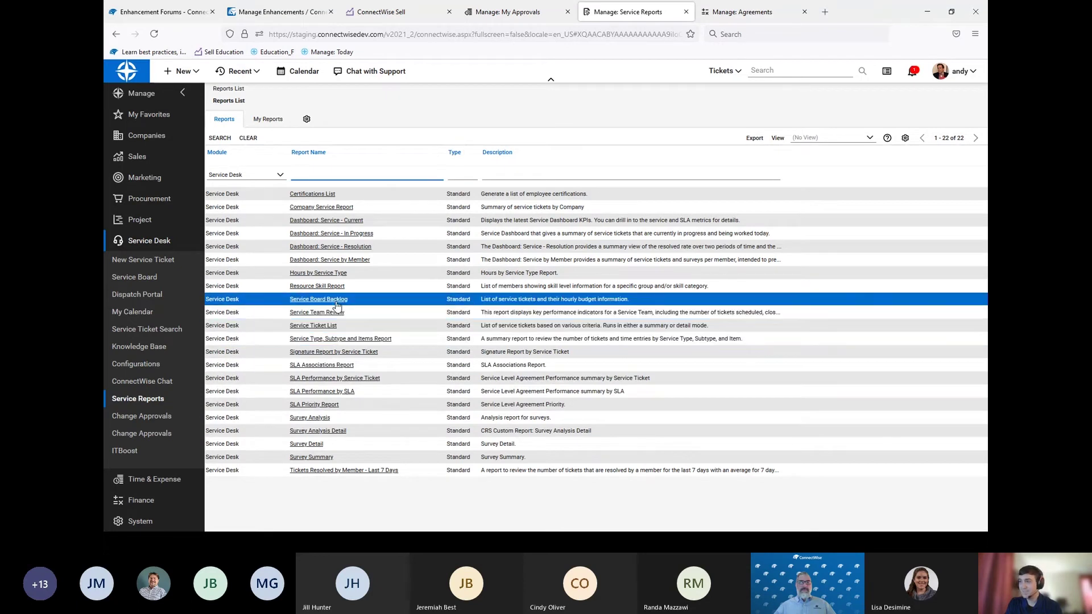
- Open the Service Ticket List report, examine the Report Fields sample in its online documentation, and return to the reports list
{"action": "left_click", "coordinate": [298, 327]}
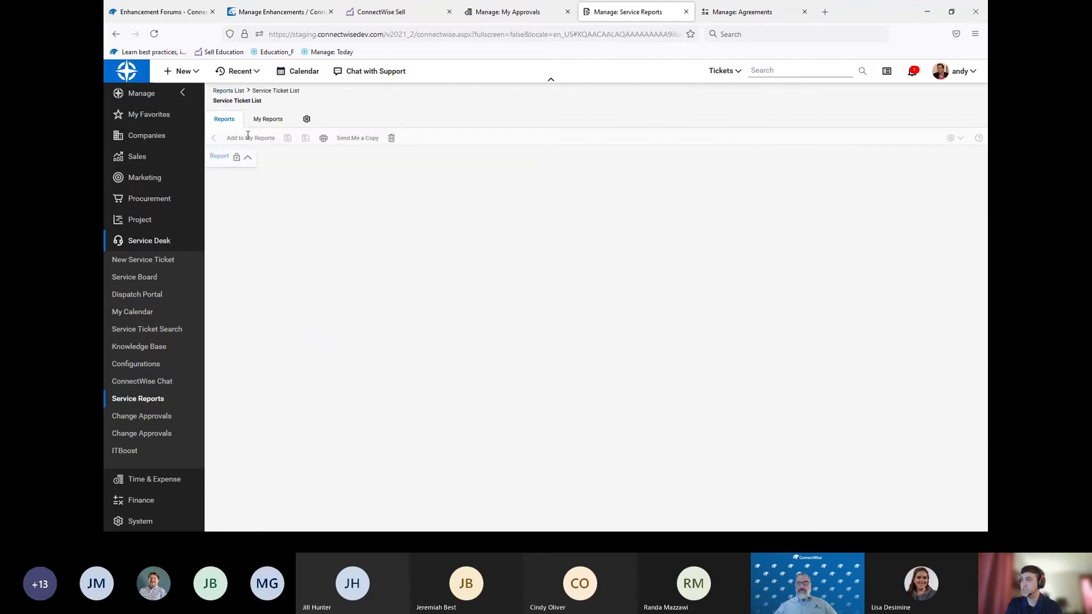
{"action": "left_click", "coordinate": [977, 138]}
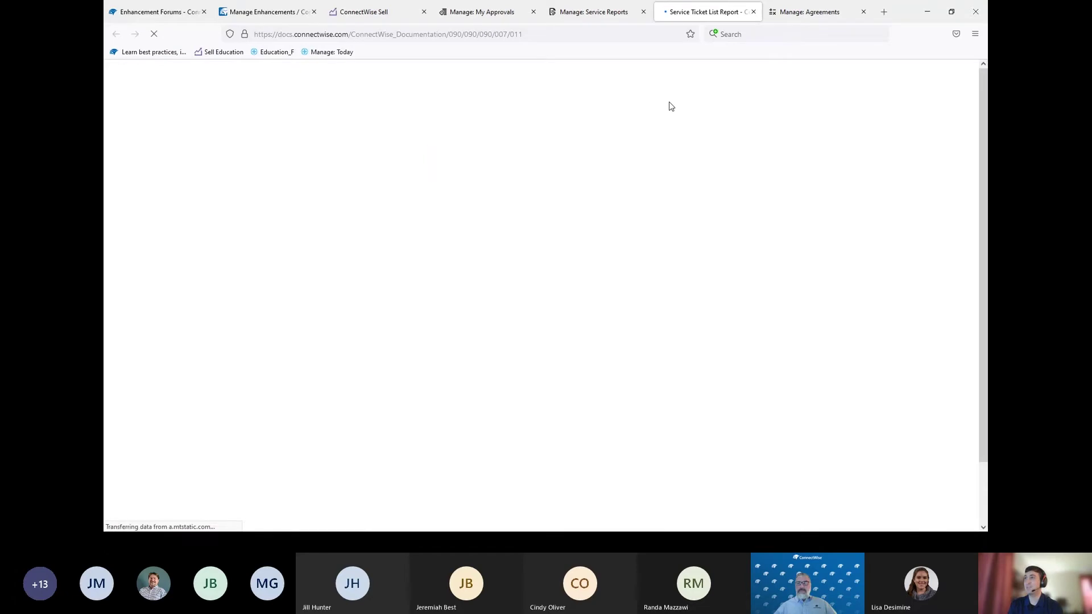
{"action": "scroll", "coordinate": [426, 210], "scroll_direction": "down", "scroll_amount": 5}
{"action": "scroll", "coordinate": [426, 209], "scroll_direction": "down", "scroll_amount": 10}
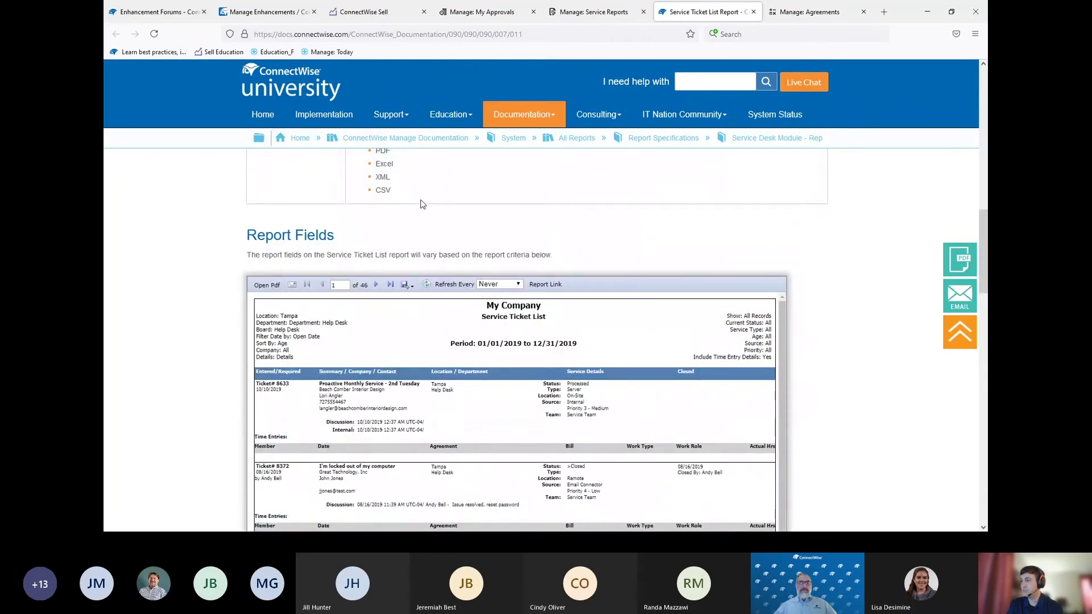
{"action": "scroll", "coordinate": [422, 204], "scroll_direction": "down", "scroll_amount": 2}
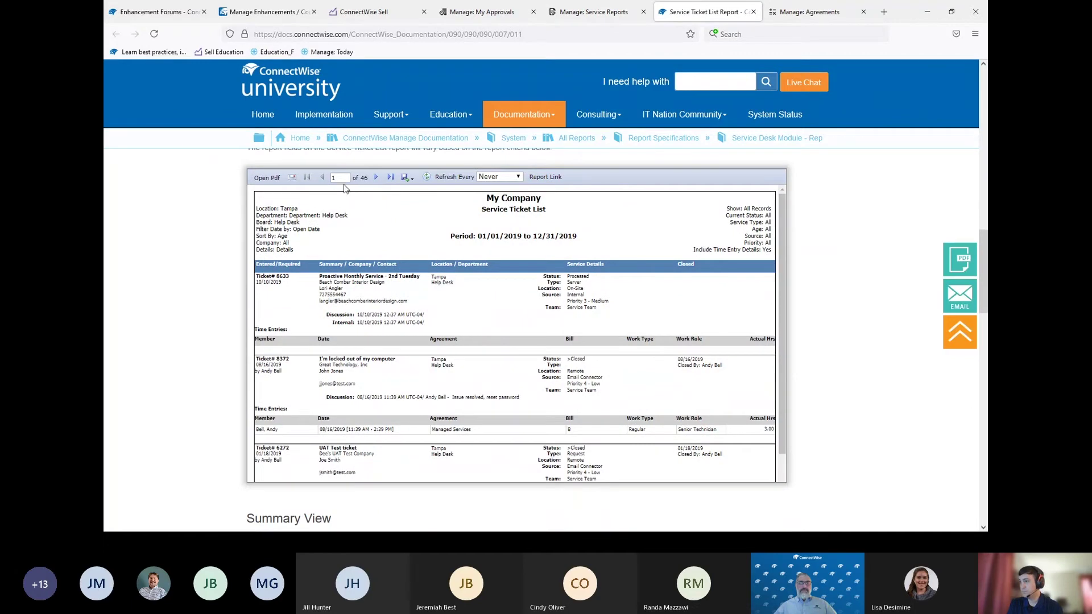
{"action": "scroll", "coordinate": [421, 318], "scroll_direction": "down", "scroll_amount": 3}
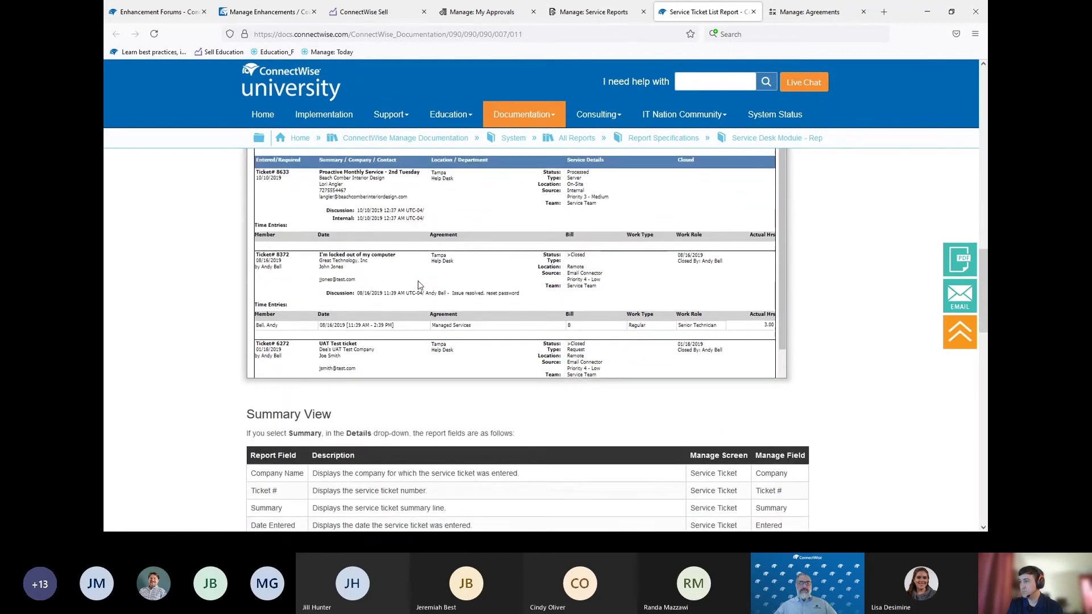
{"action": "scroll", "coordinate": [502, 300], "scroll_direction": "down", "scroll_amount": 2}
{"action": "scroll", "coordinate": [502, 300], "scroll_direction": "up", "scroll_amount": 5}
{"action": "left_click", "coordinate": [593, 11]}
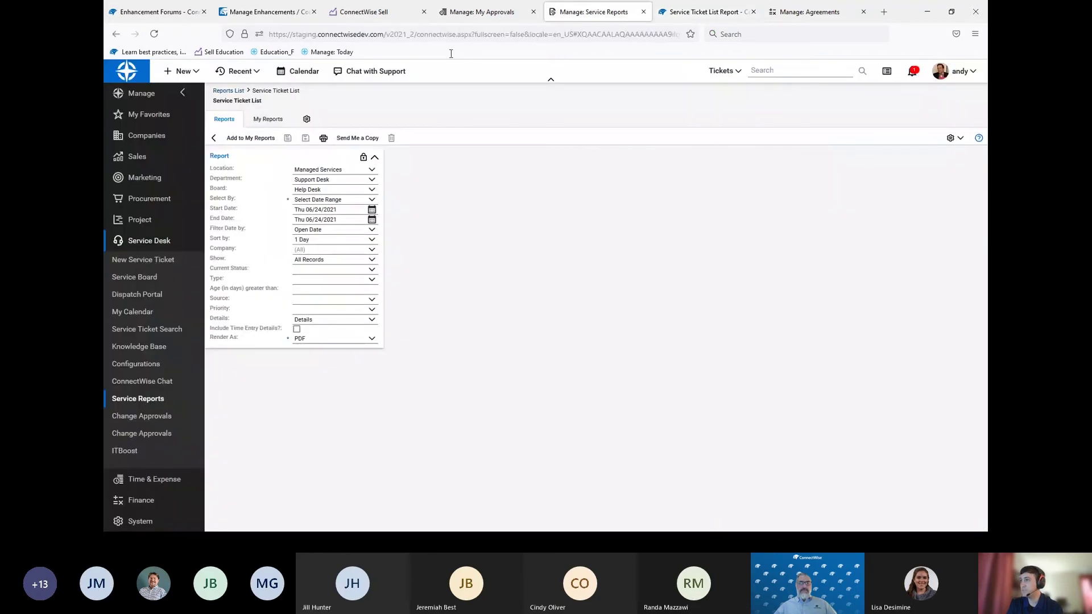
{"action": "left_click", "coordinate": [228, 91]}
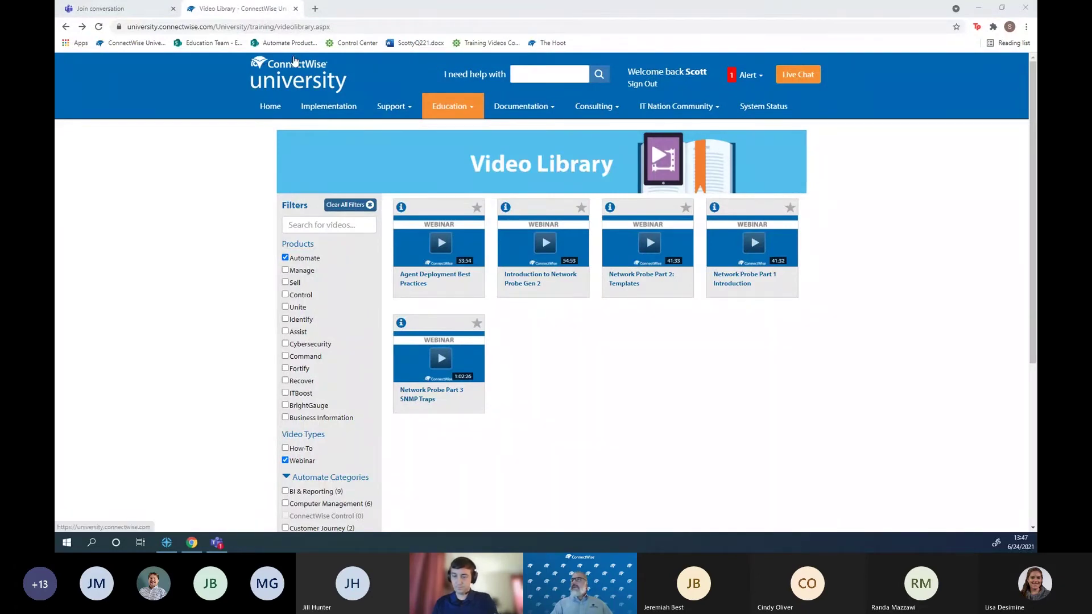
- Switch to the ConnectWise University home page and open the Video Library from the education resources
{"action": "left_click", "coordinate": [146, 43]}
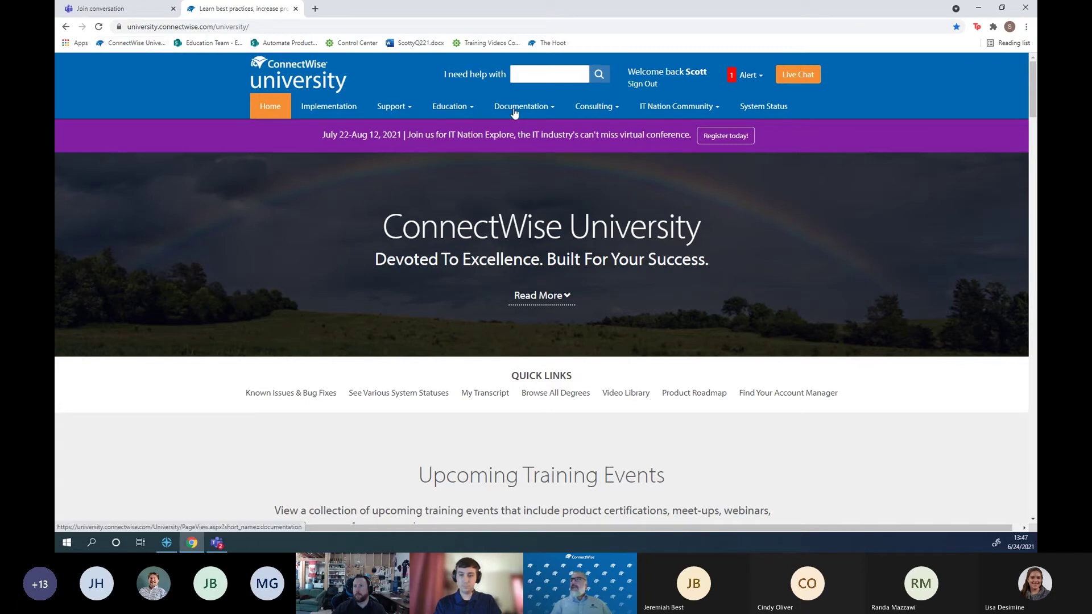
{"action": "left_click", "coordinate": [462, 108]}
{"action": "mouse_move", "coordinate": [454, 287]}
{"action": "left_click", "coordinate": [457, 346]}
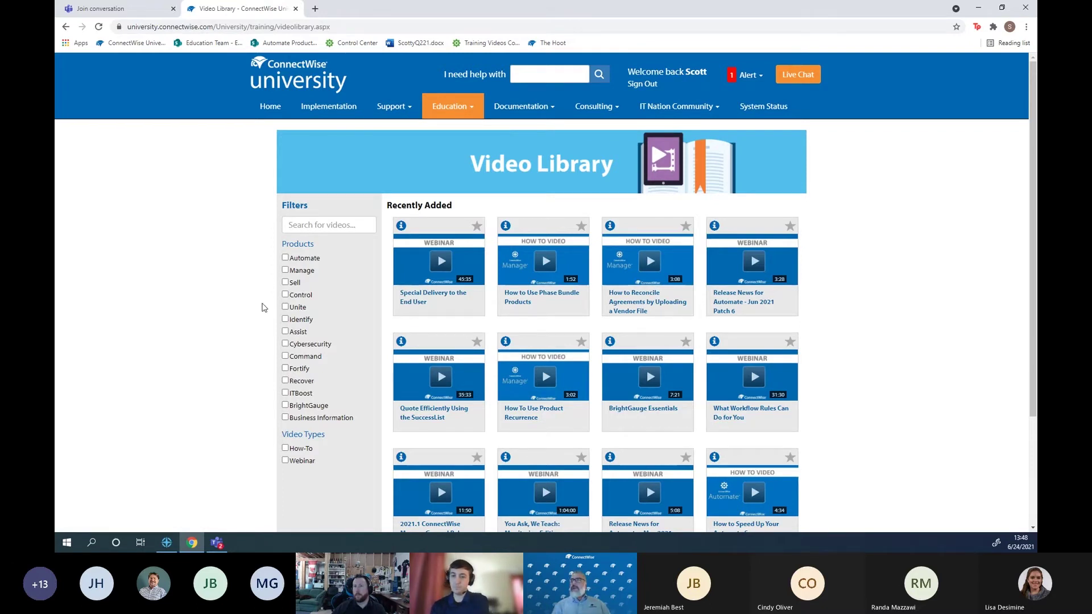
- Filter the Video Library to Automate videos in the Network Probe & SNMP category
{"action": "left_click", "coordinate": [285, 258]}
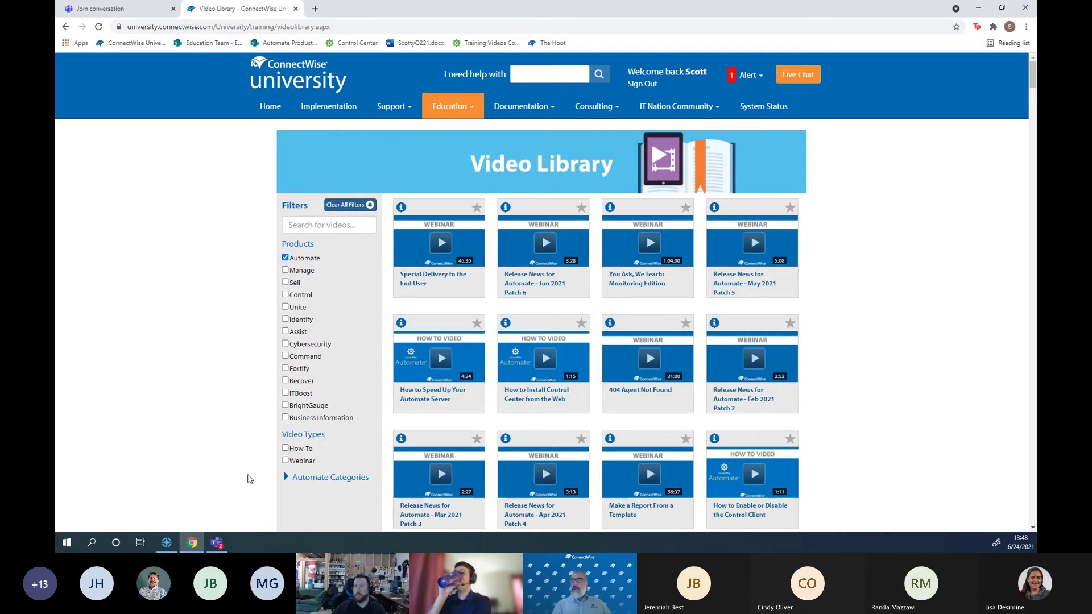
{"action": "left_click", "coordinate": [286, 481]}
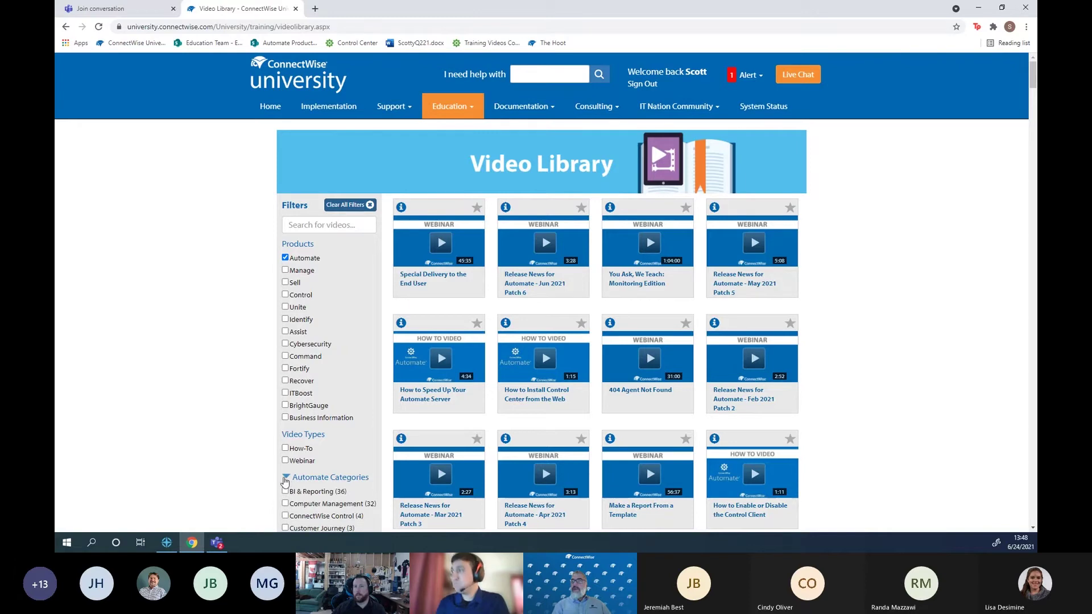
{"action": "scroll", "coordinate": [212, 471], "scroll_direction": "down", "scroll_amount": 3}
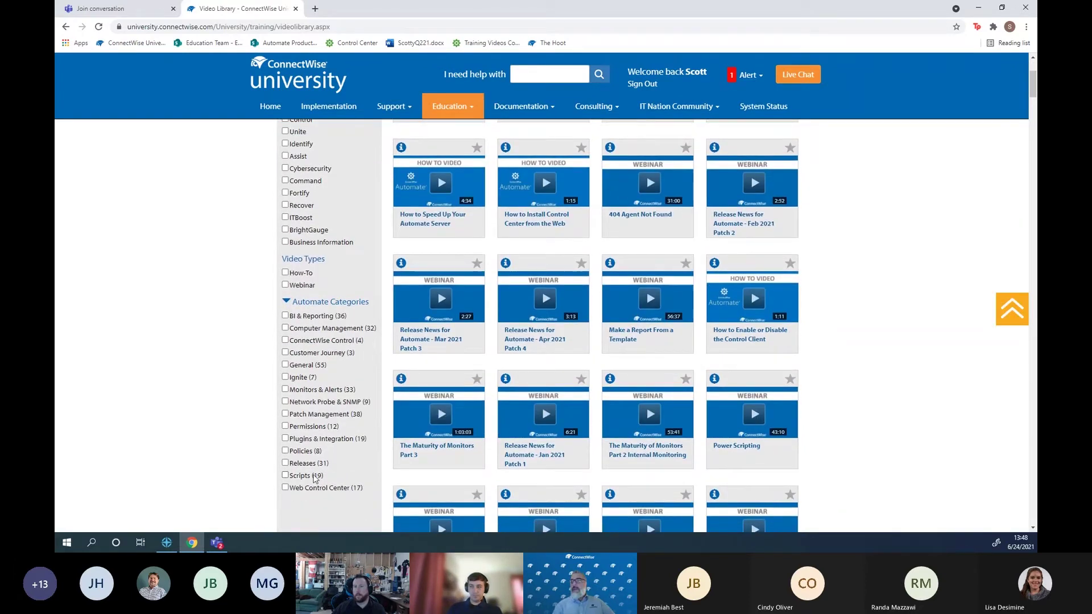
{"action": "left_click", "coordinate": [286, 402]}
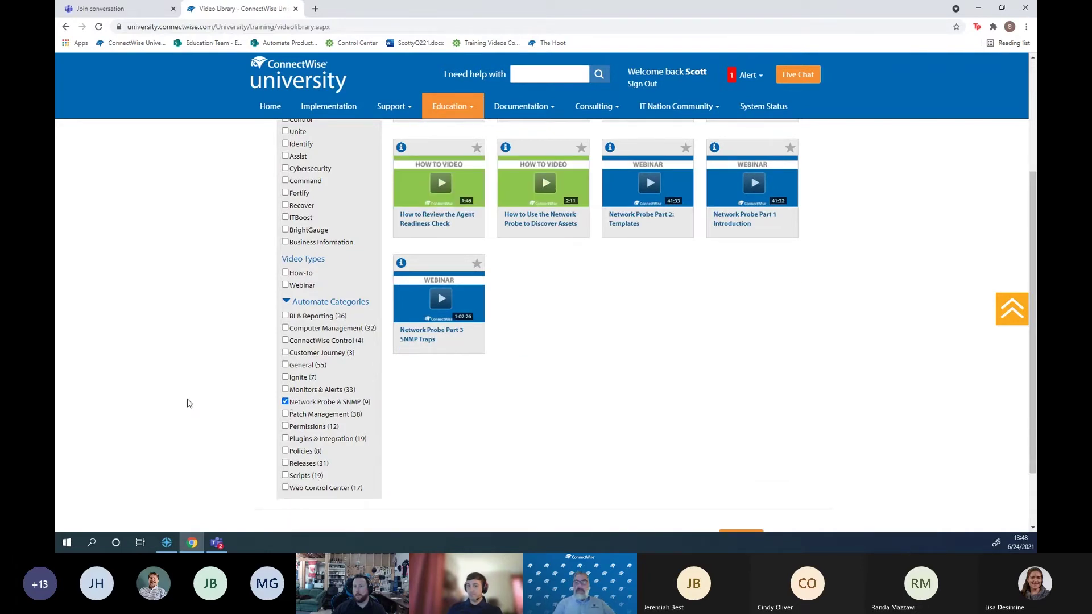
- Filter the Automate Network Probe & SNMP videos by the Webinar video type
{"action": "scroll", "coordinate": [178, 361], "scroll_direction": "up", "scroll_amount": 3}
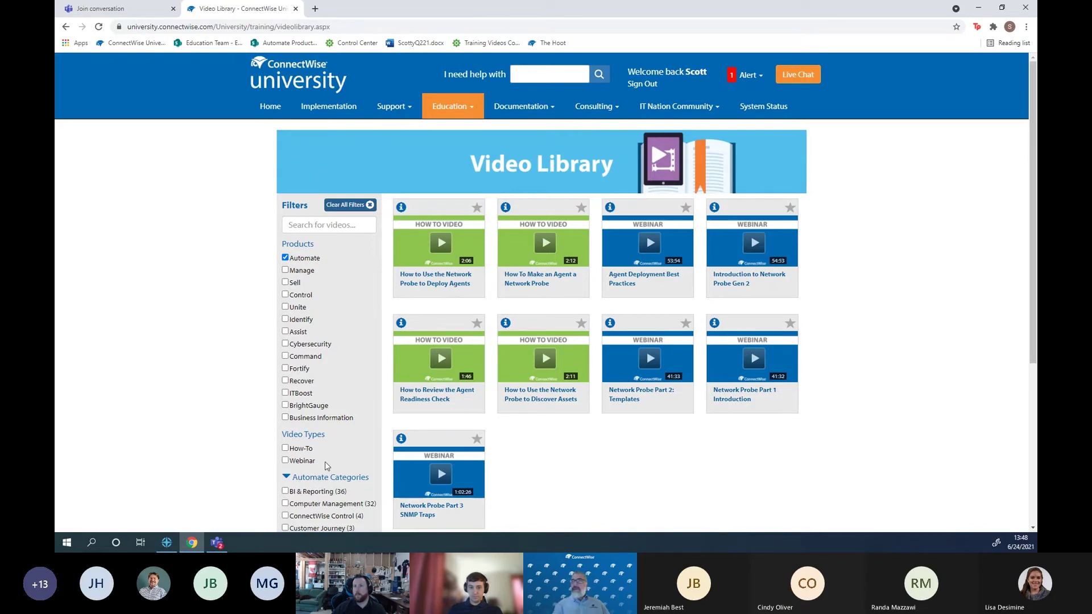
{"action": "left_click", "coordinate": [289, 461]}
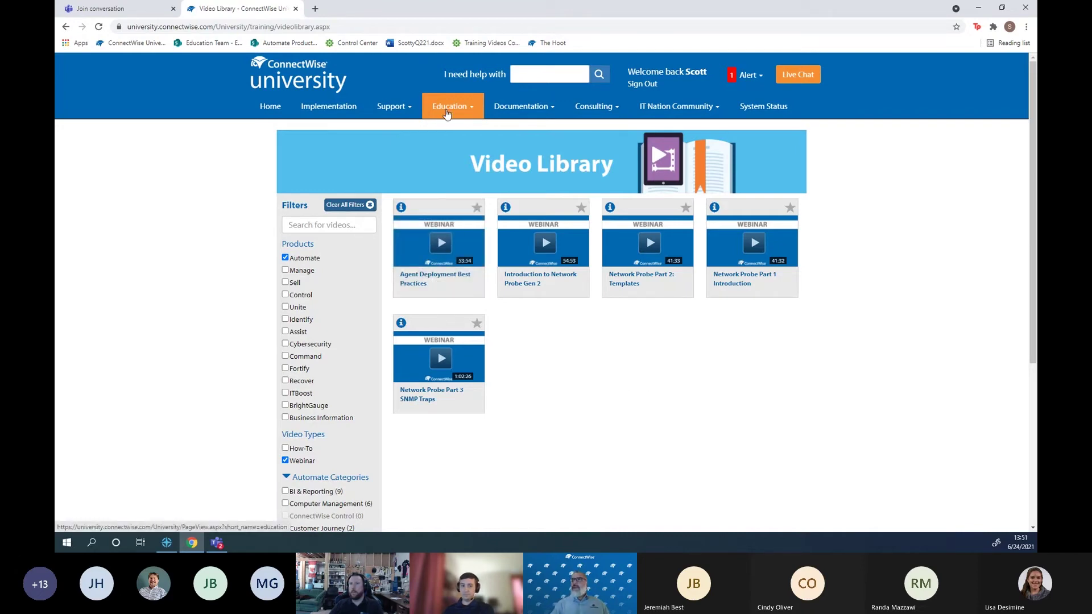
- Add How-To videos to the Webinar video type filter in the Video Library
{"action": "mouse_move", "coordinate": [447, 113]}
{"action": "mouse_move", "coordinate": [447, 265]}
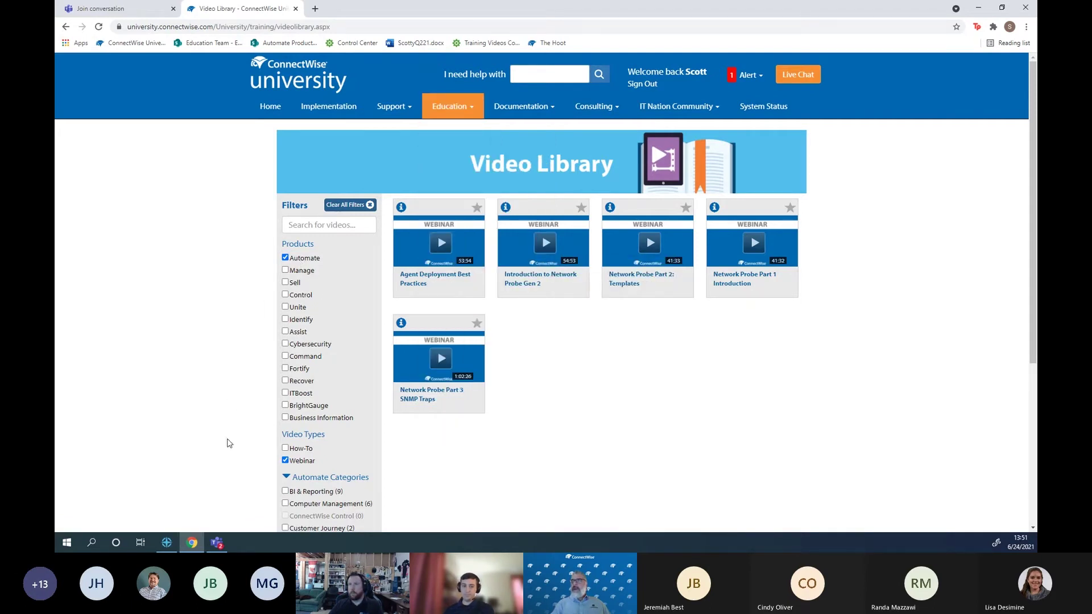
{"action": "scroll", "coordinate": [200, 457], "scroll_direction": "down", "scroll_amount": 2}
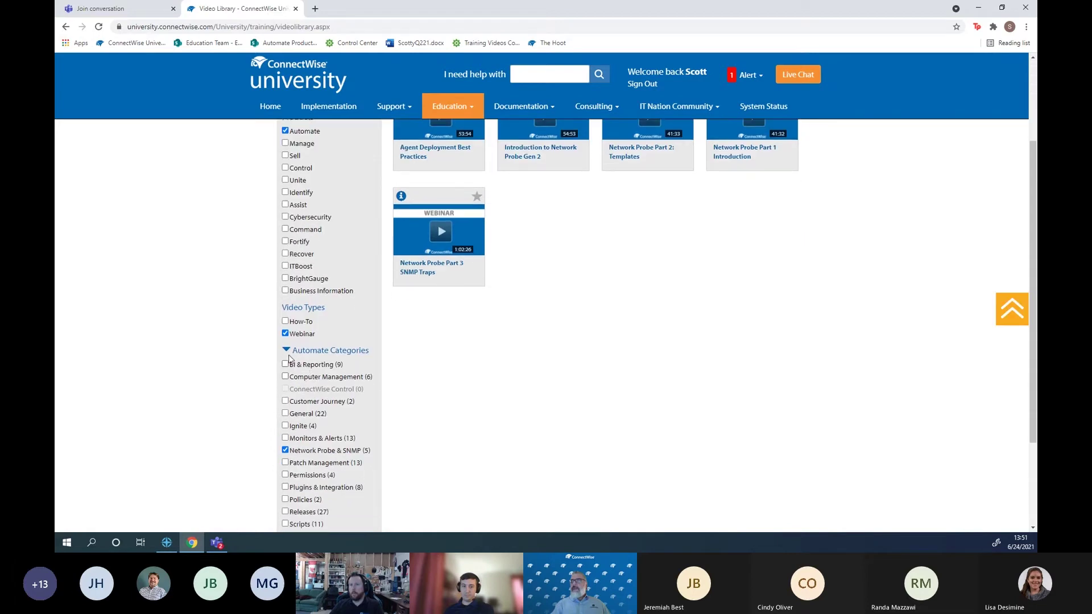
{"action": "left_click", "coordinate": [288, 355]}
{"action": "left_click", "coordinate": [286, 406]}
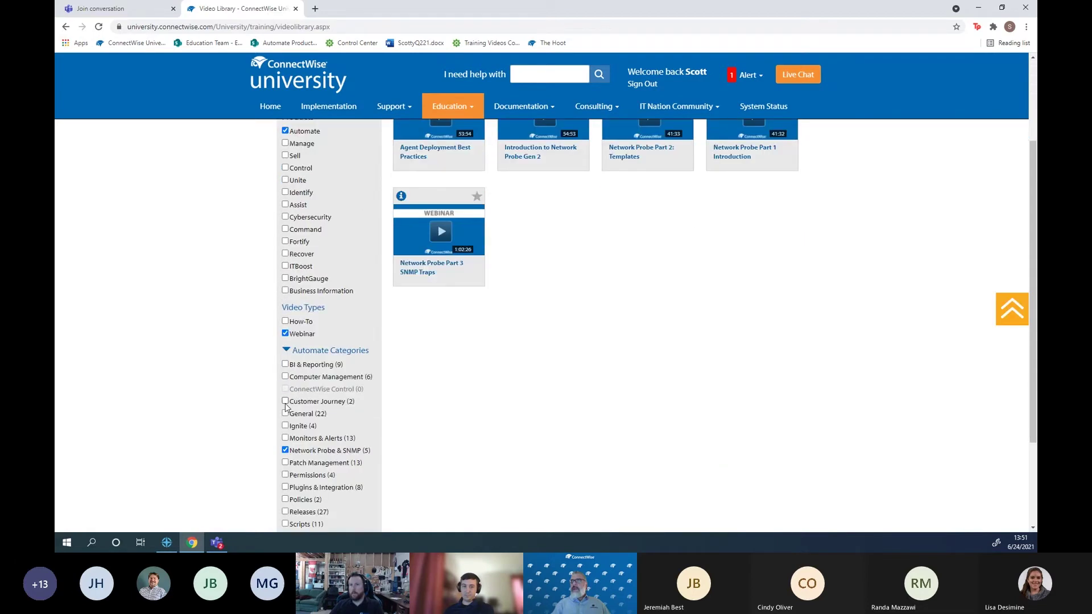
{"action": "left_click", "coordinate": [291, 322]}
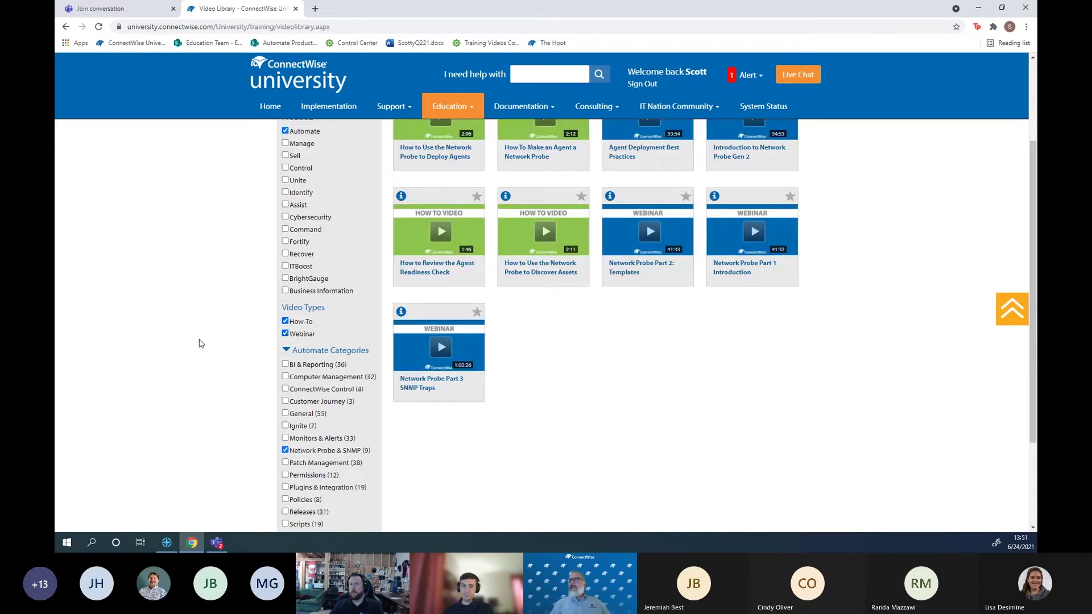
{"action": "scroll", "coordinate": [199, 343], "scroll_direction": "up", "scroll_amount": 3}
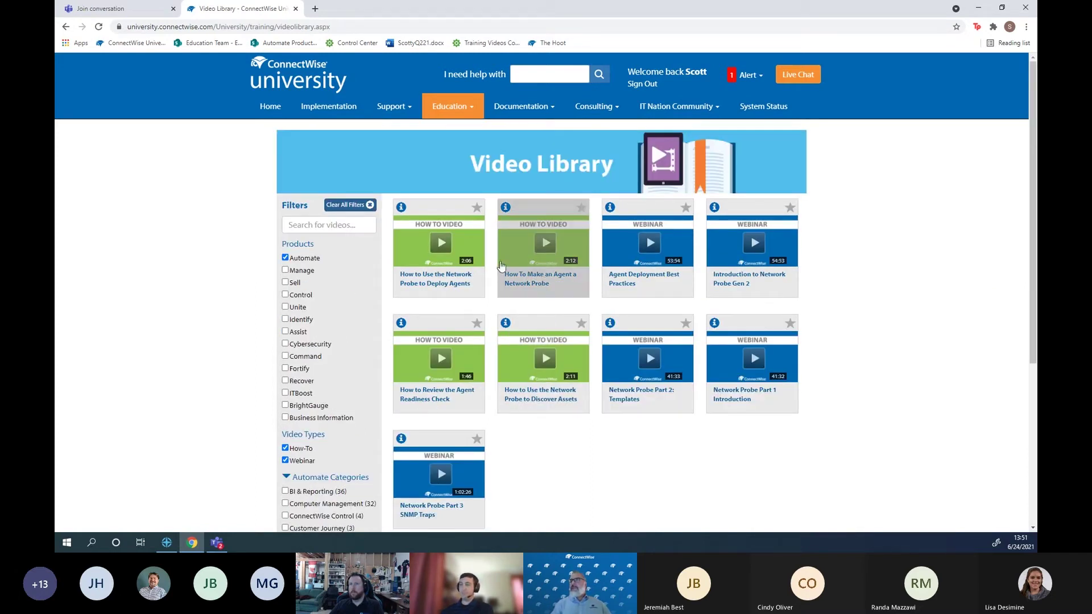
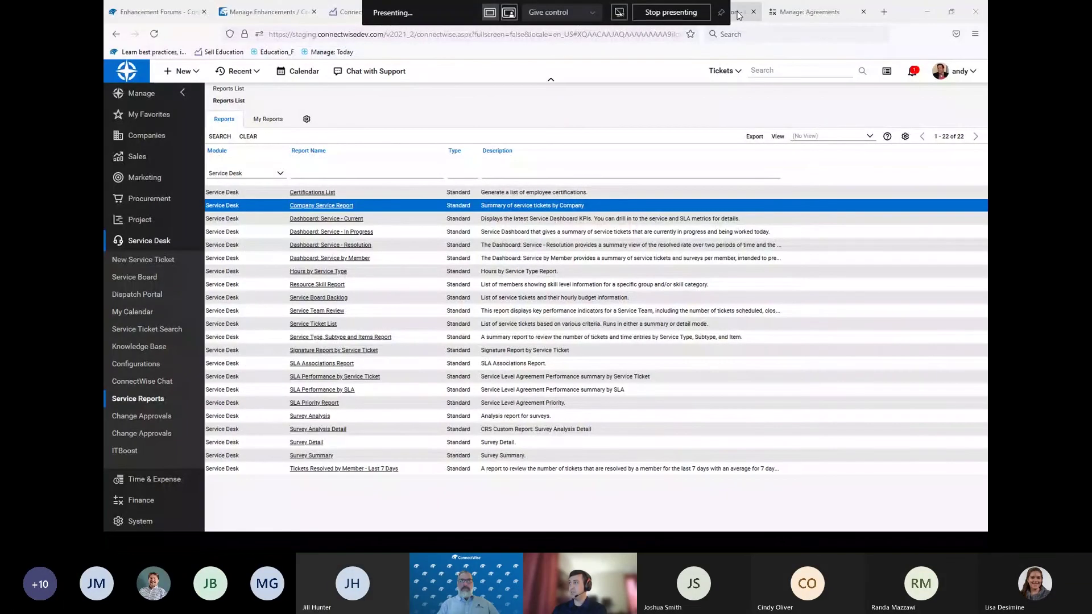
- Review the Company Service Report documentation alongside the list of Service Desk reports in ConnectWise Manage
{"action": "left_click", "coordinate": [737, 14]}
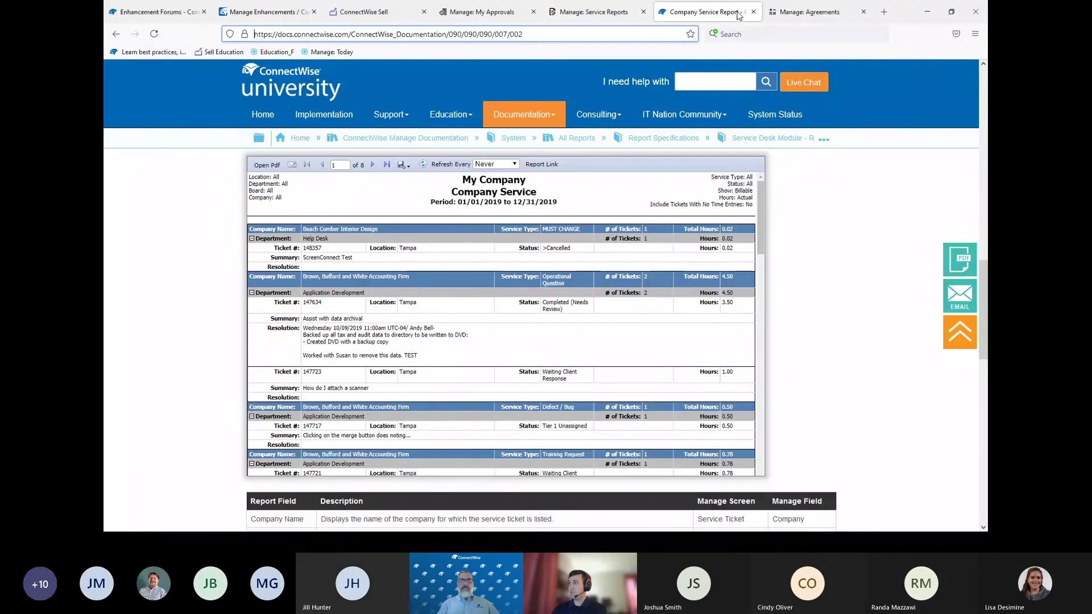
{"action": "left_click", "coordinate": [604, 15]}
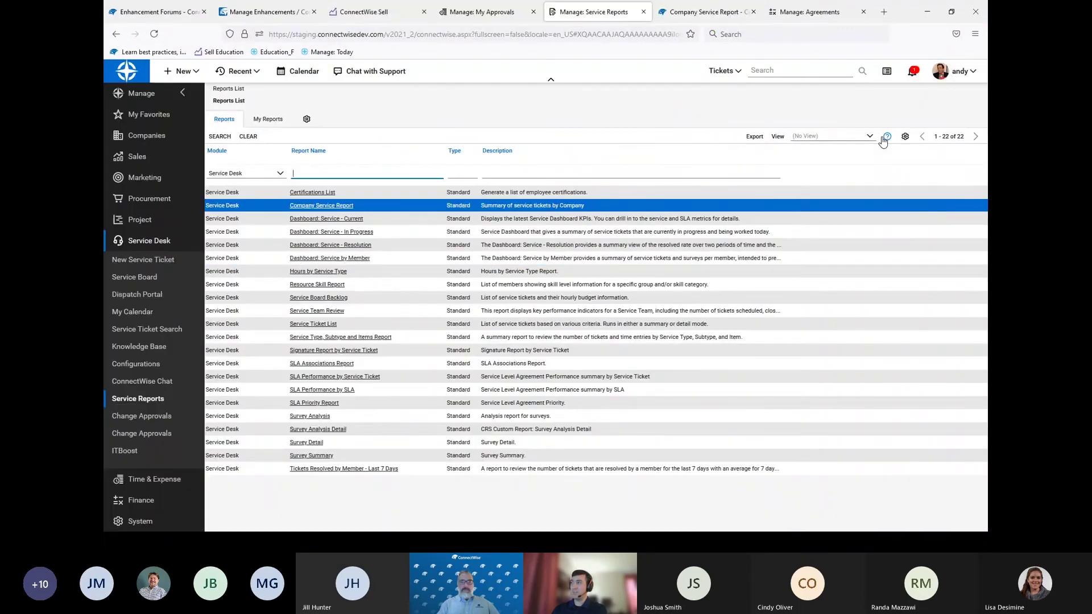
{"action": "left_click", "coordinate": [705, 12]}
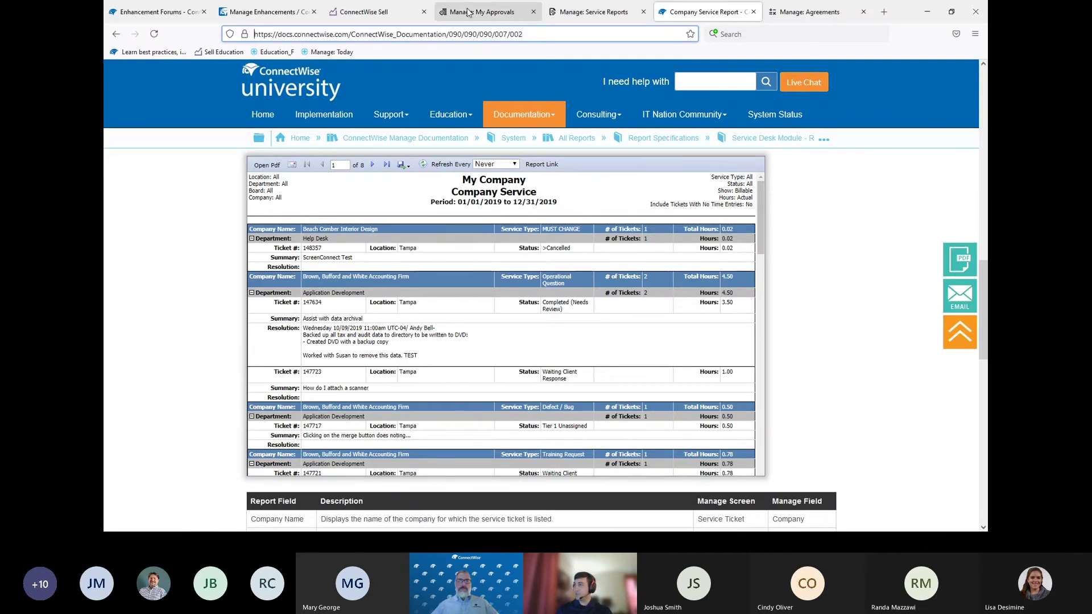
- Search the System setup tables for table names starting with "ser"
{"action": "left_click", "coordinate": [496, 11]}
{"action": "left_click", "coordinate": [594, 11]}
{"action": "left_click", "coordinate": [507, 10]}
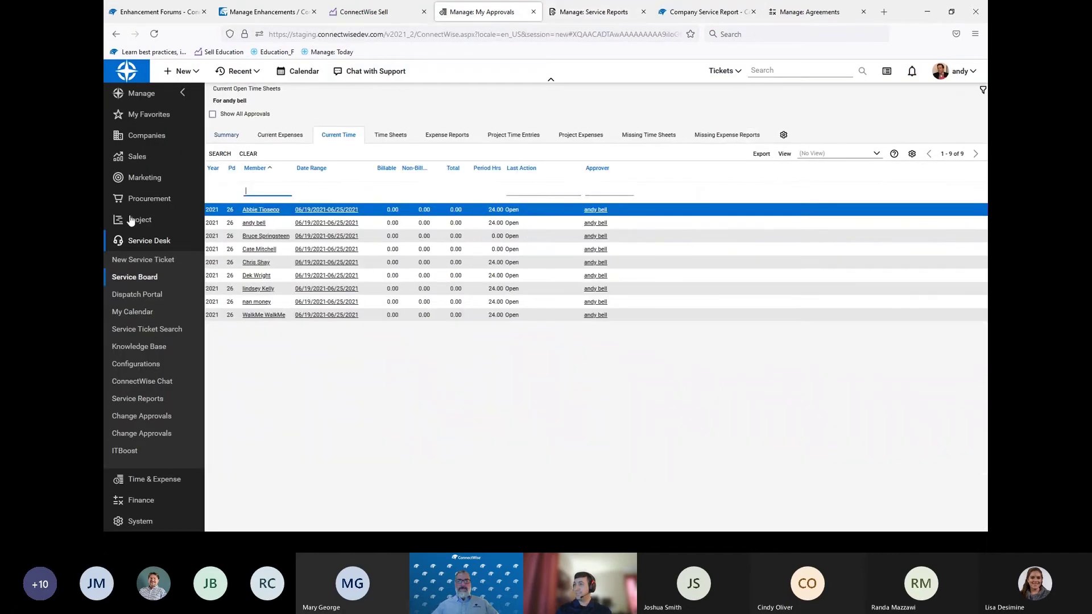
{"action": "left_click", "coordinate": [141, 521]}
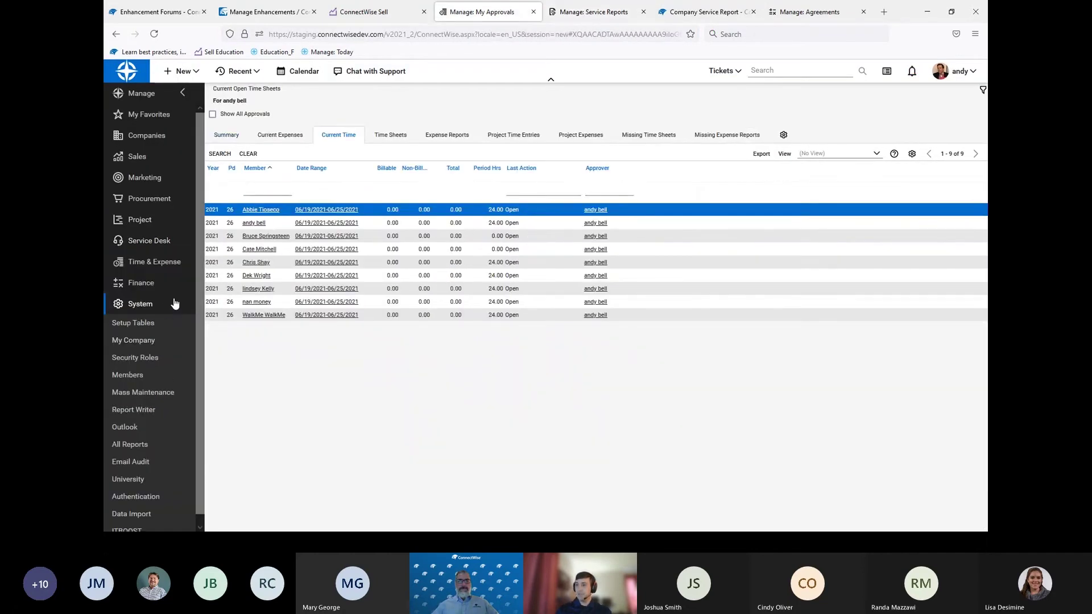
{"action": "left_click", "coordinate": [135, 325]}
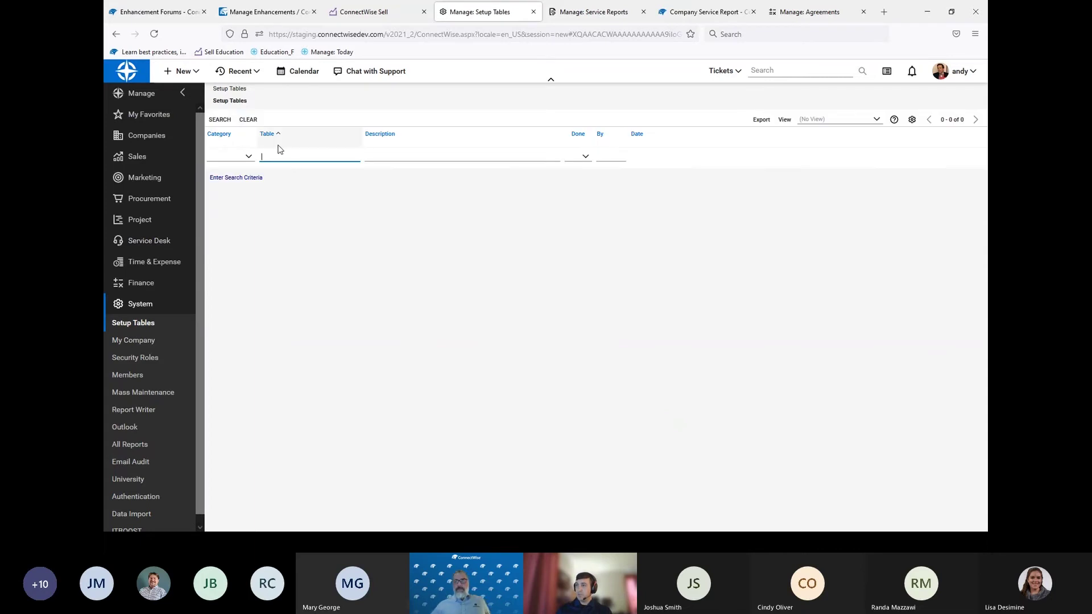
{"action": "key", "text": "Return"}
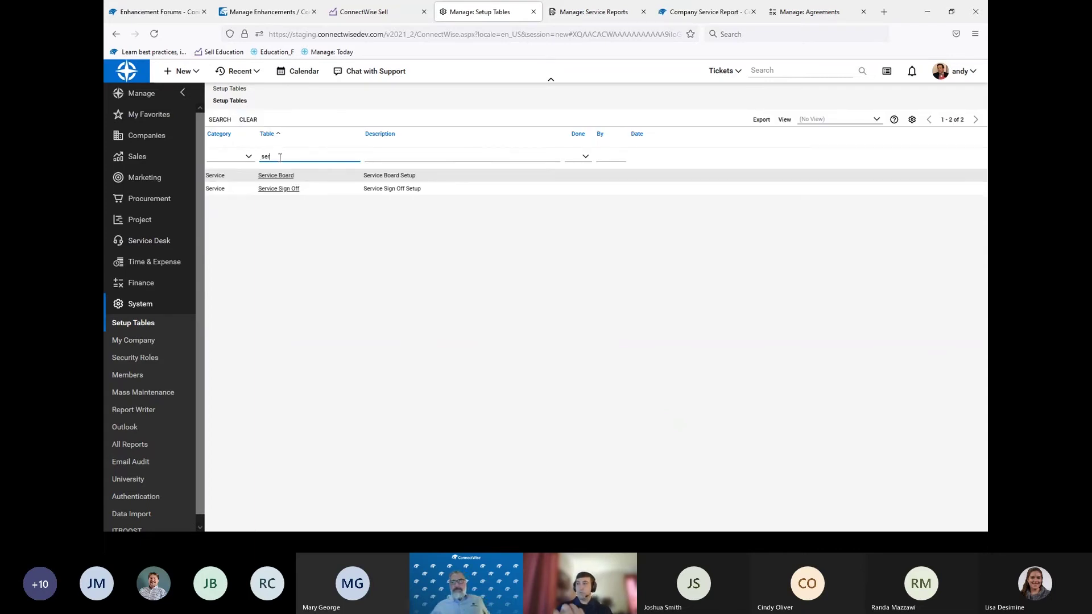
- Open the Service Board setup table and display the statuses of the Help Desk board
{"action": "left_click", "coordinate": [279, 177]}
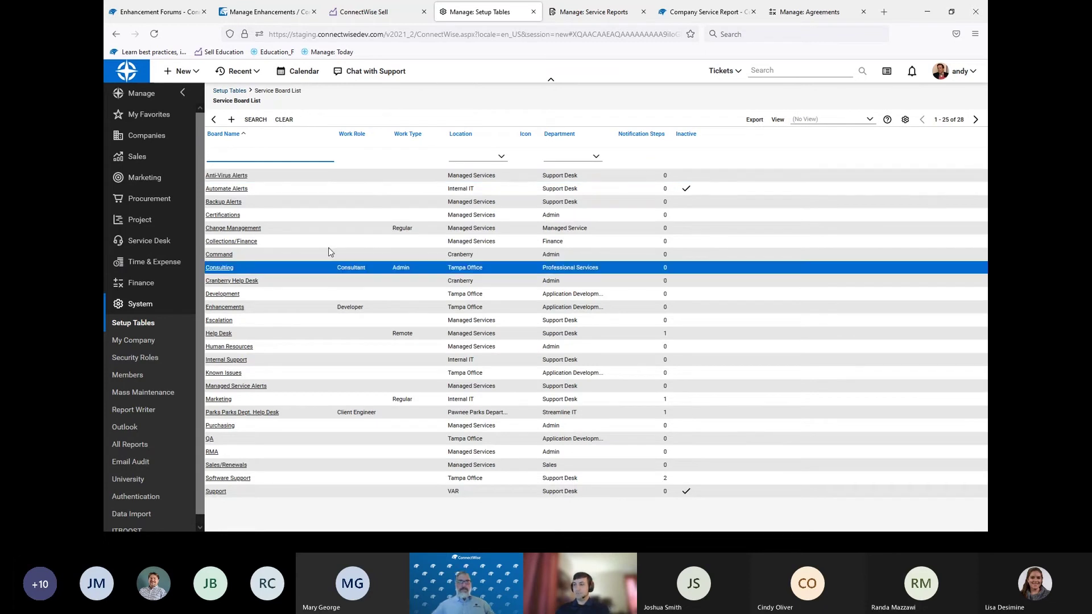
{"action": "left_click", "coordinate": [220, 335]}
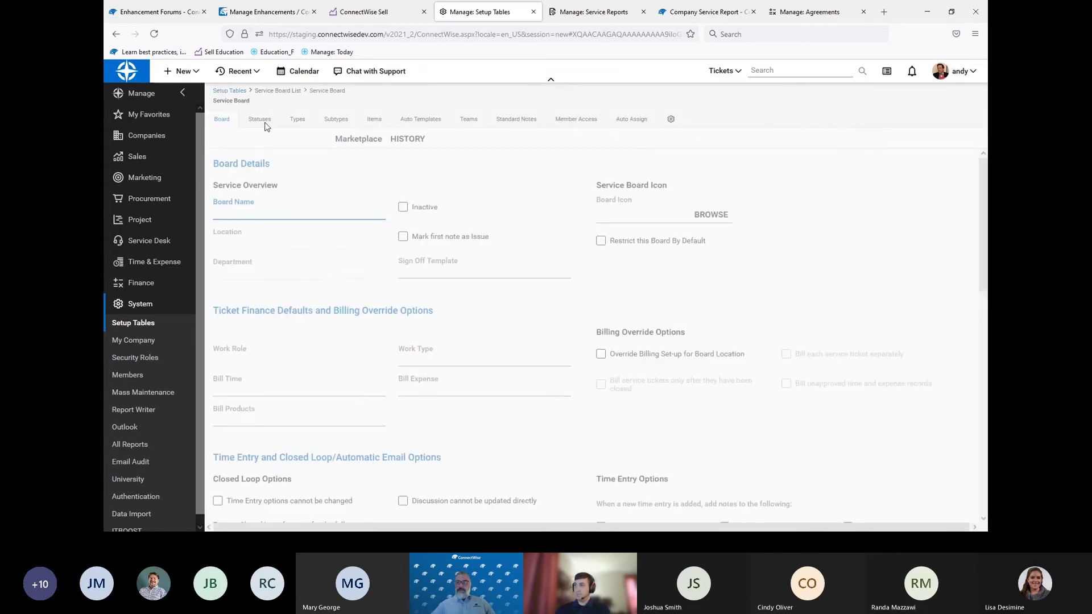
{"action": "left_click", "coordinate": [260, 120]}
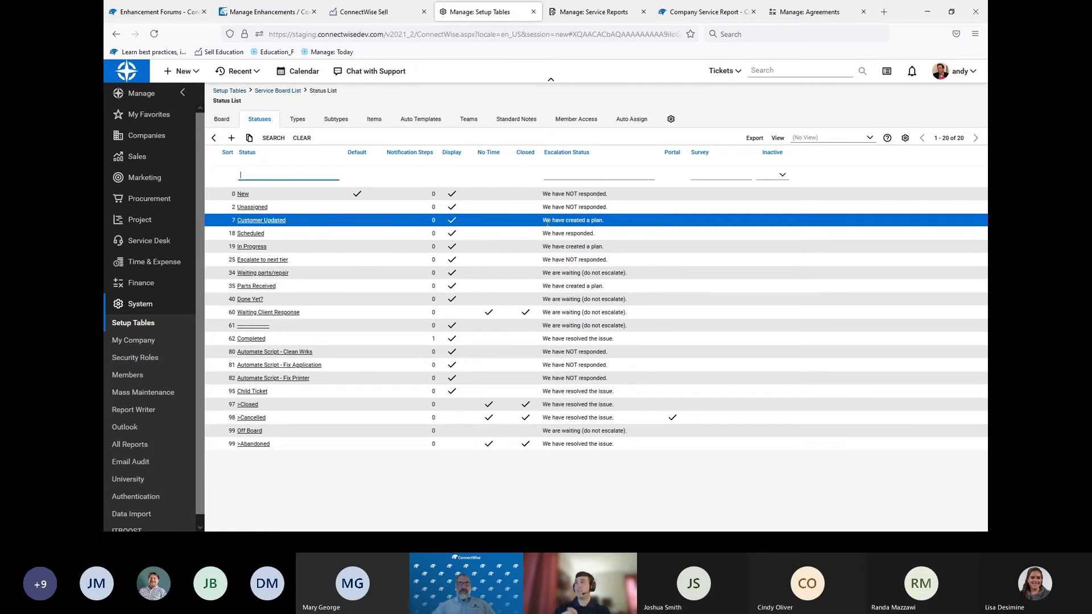
- Open the "Server is down" ticket for Buffy's Sports Bar from the Service Desk service board
{"action": "left_click", "coordinate": [624, 9]}
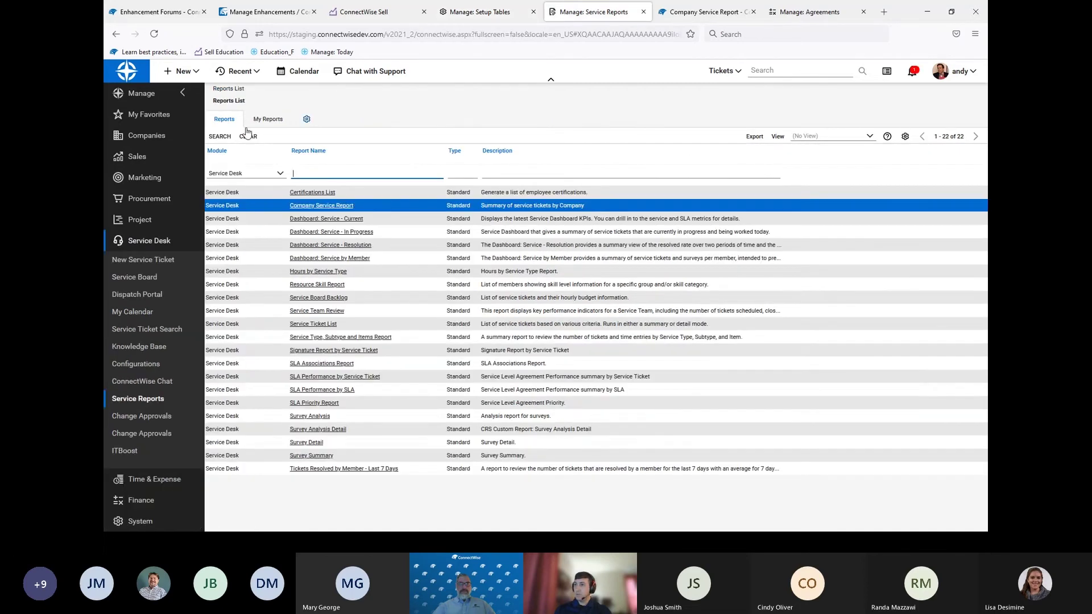
{"action": "left_click", "coordinate": [148, 280]}
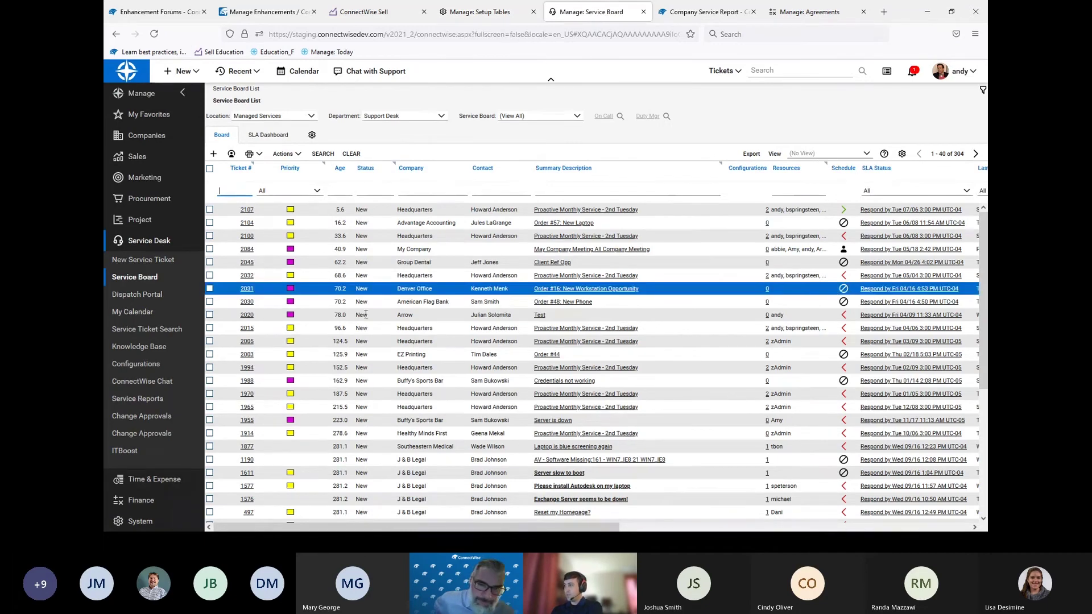
{"action": "left_click", "coordinate": [544, 421]}
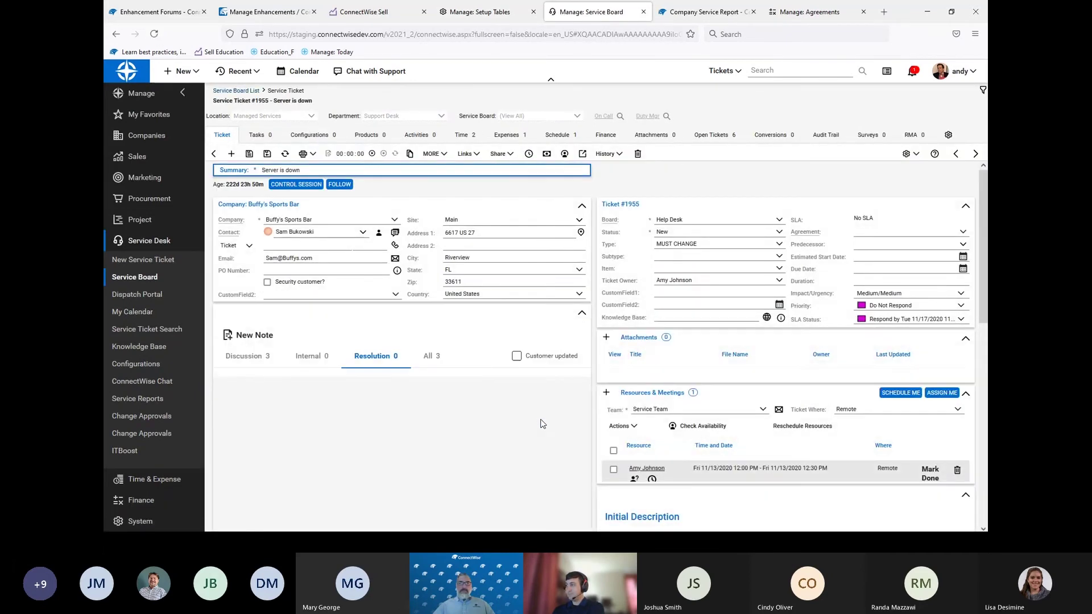
- Set the ticket's priority to Priority 1 - Critical and save the ticket
{"action": "left_click", "coordinate": [960, 306]}
{"action": "left_click", "coordinate": [907, 318]}
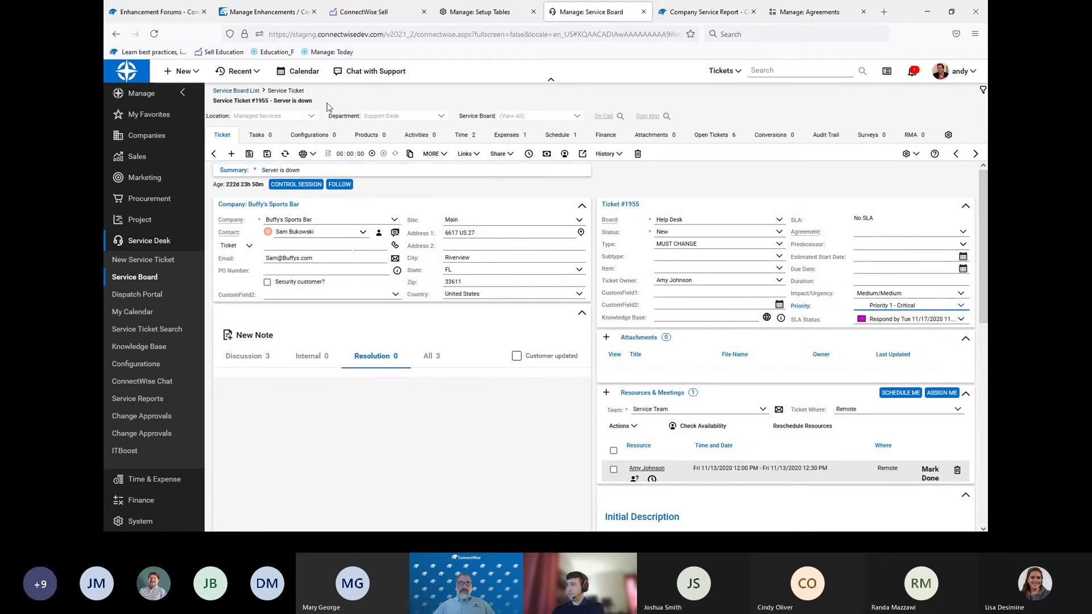
{"action": "left_click", "coordinate": [253, 155]}
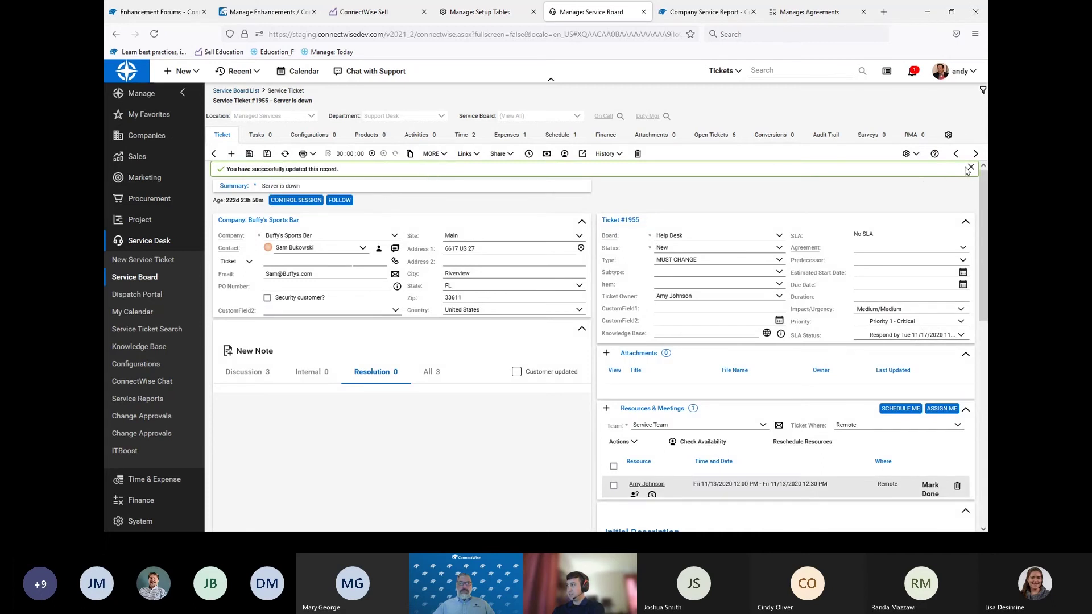
{"action": "left_click", "coordinate": [969, 169]}
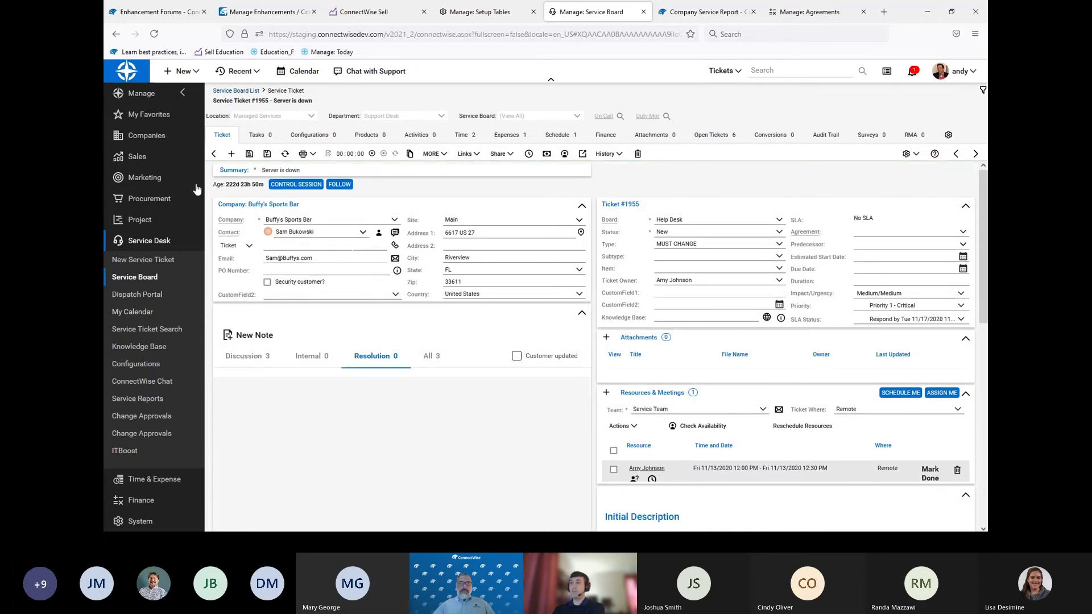
- Check the ticket's age, set its status to Scheduled, and save it
{"action": "left_click_drag", "start_coordinate": [241, 184], "coordinate": [257, 184]}
{"action": "left_click", "coordinate": [255, 184]}
{"action": "left_click", "coordinate": [778, 233]}
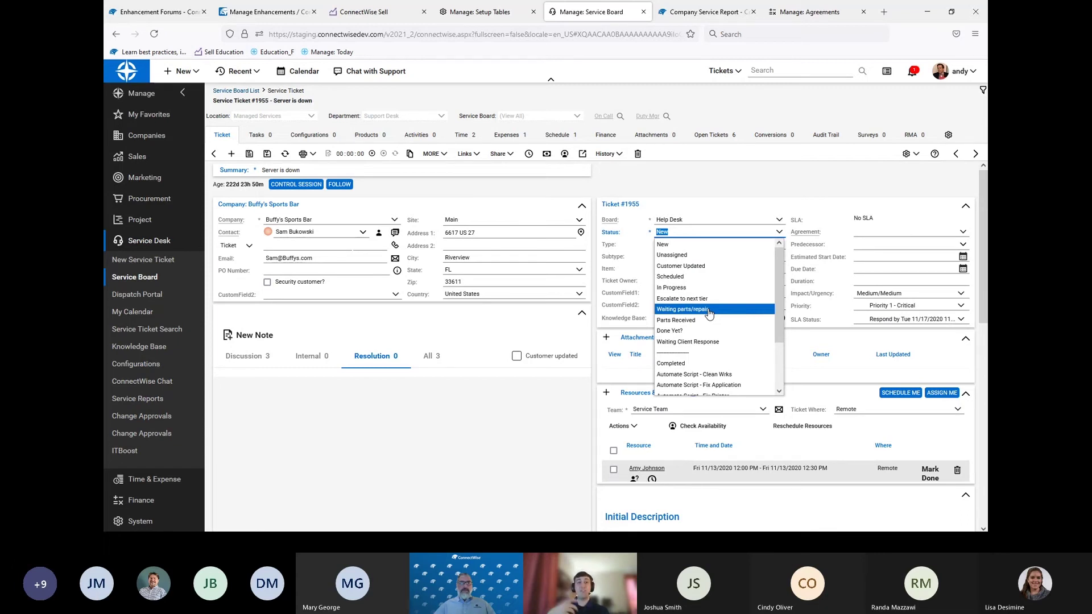
{"action": "left_click", "coordinate": [711, 276]}
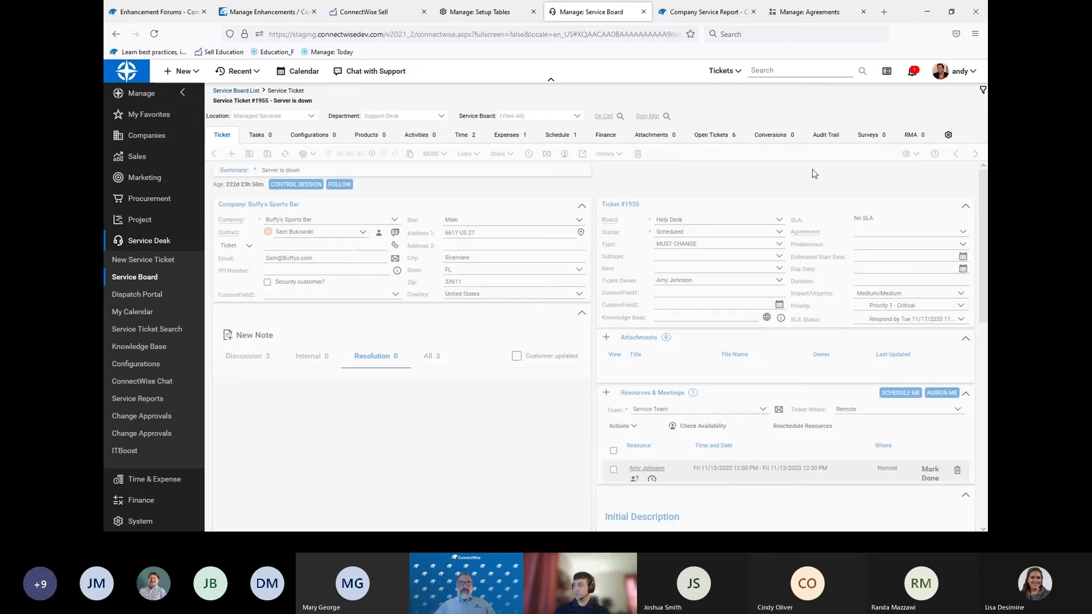
- Assign yourself to the ticket as a resource dated Thu 07/08/2021 and save the assignment
{"action": "left_click", "coordinate": [932, 409]}
{"action": "scroll", "coordinate": [785, 348], "scroll_direction": "down", "scroll_amount": 3}
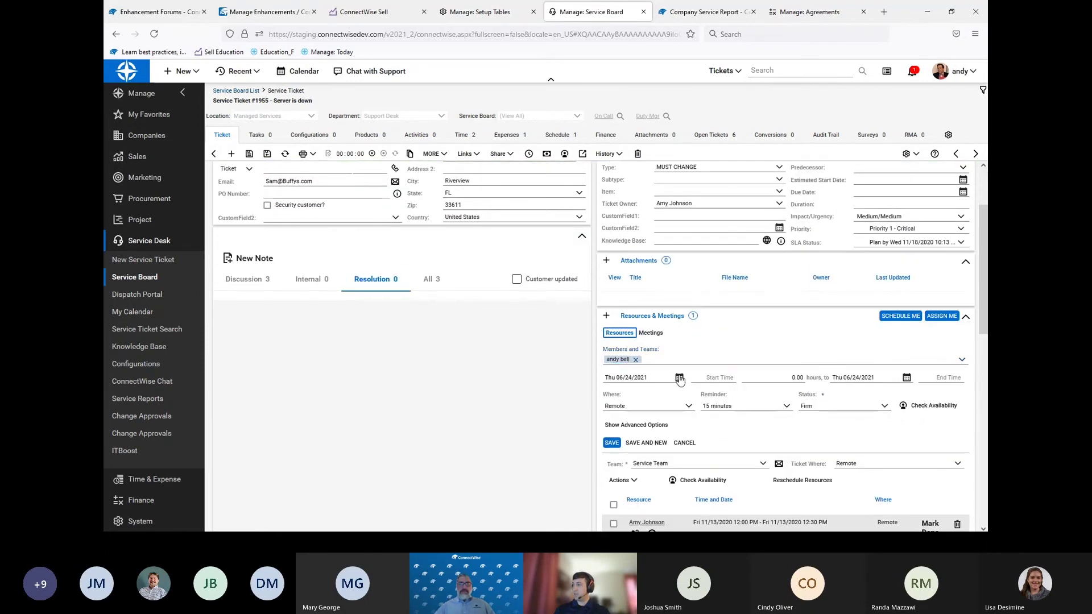
{"action": "left_click", "coordinate": [679, 379]}
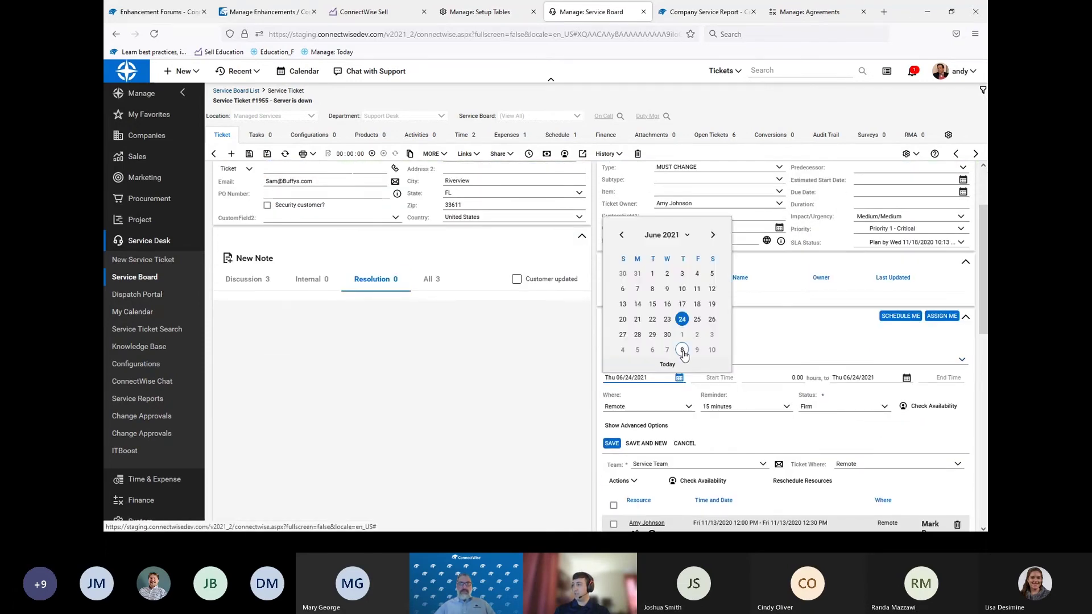
{"action": "left_click", "coordinate": [682, 351]}
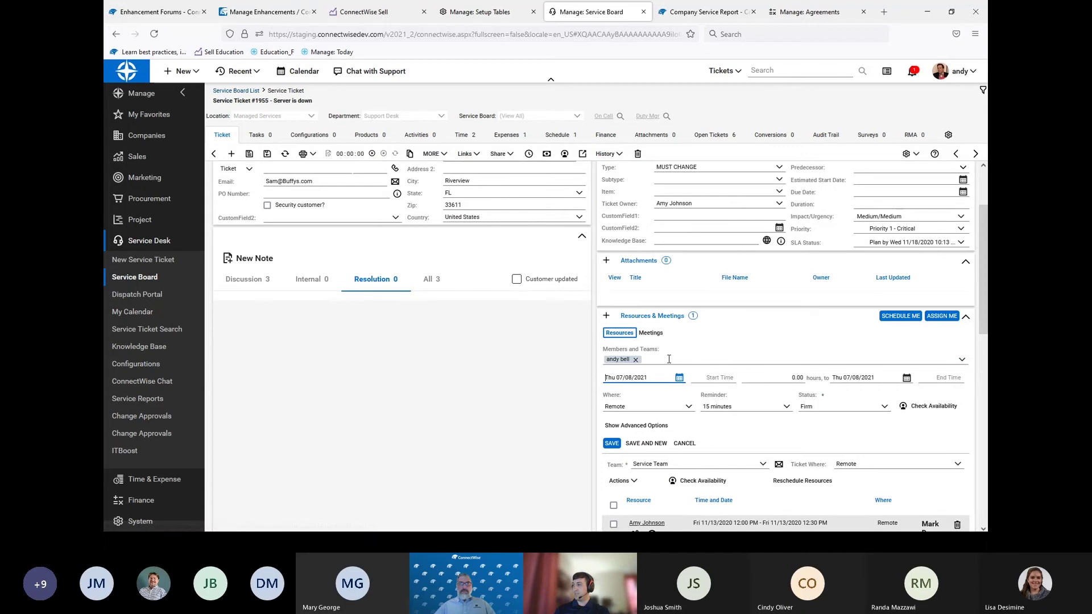
{"action": "left_click", "coordinate": [612, 444]}
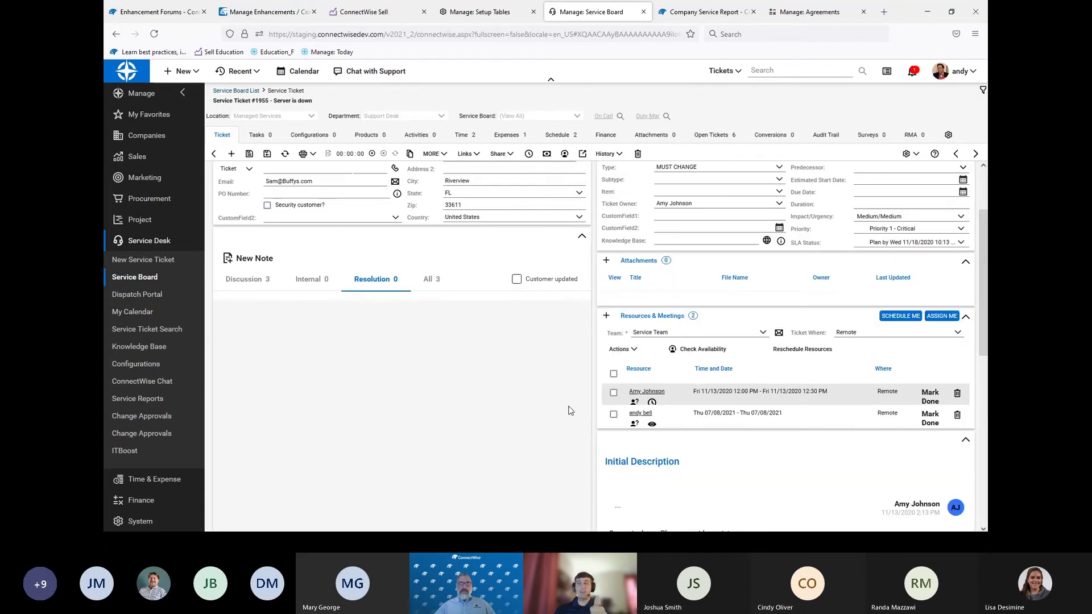
- Schedule your 07/08/2021 resource entry for 1 hour starting at 2:00 PM and save it
{"action": "left_click", "coordinate": [649, 421]}
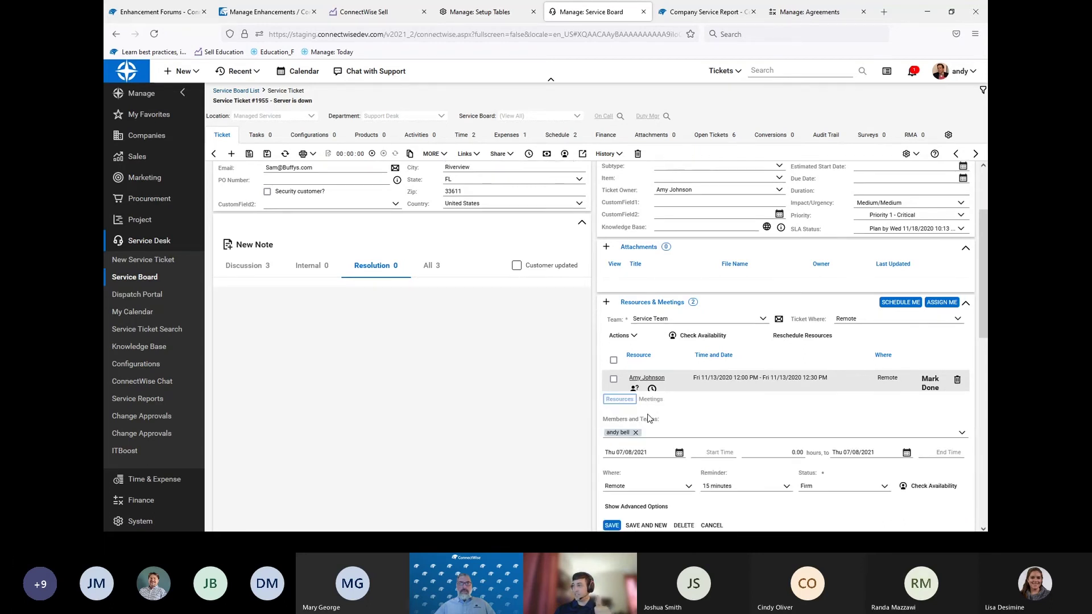
{"action": "left_click", "coordinate": [718, 452]}
{"action": "type", "text": "2p"}
{"action": "key", "text": "Tab"}
{"action": "type", "text": "1"}
{"action": "key", "text": "Tab"}
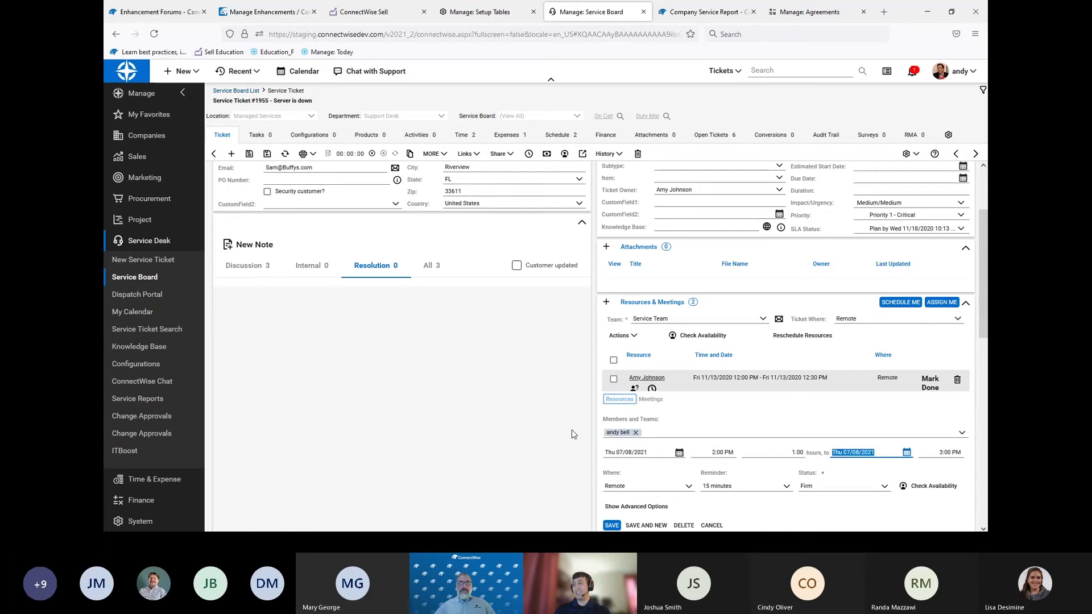
{"action": "left_click", "coordinate": [611, 525]}
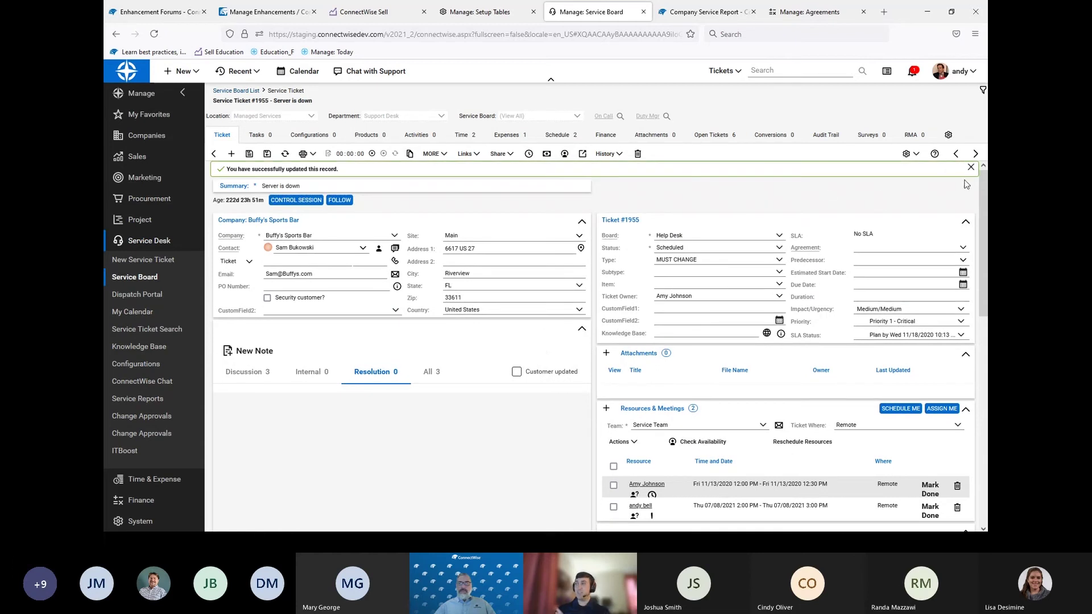
{"action": "left_click", "coordinate": [971, 169]}
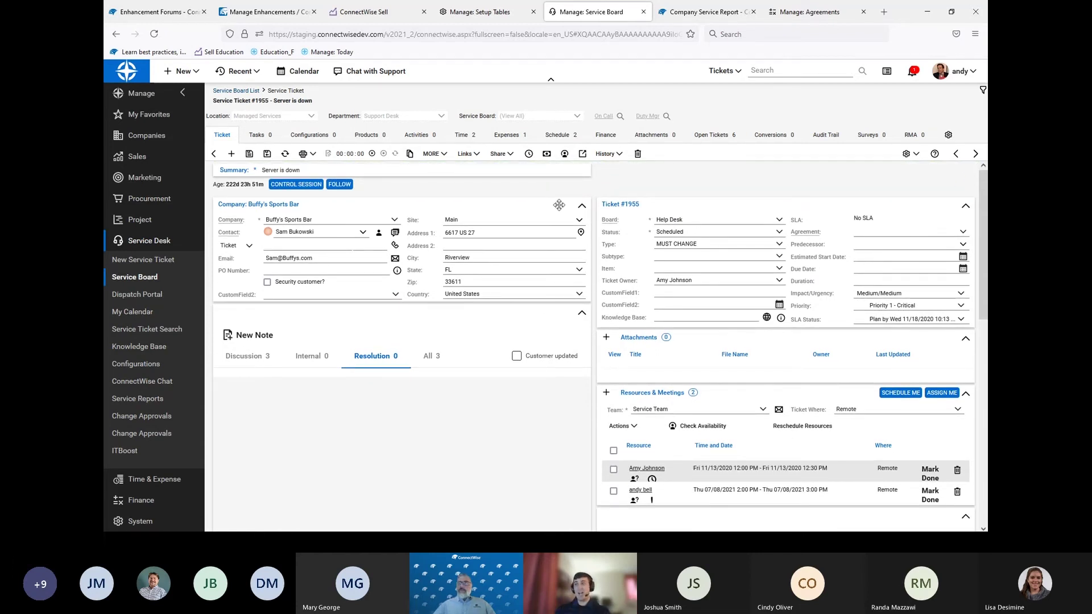
- Search the setup tables for "work" and open the Workflow Rules table
{"action": "left_click", "coordinate": [479, 14]}
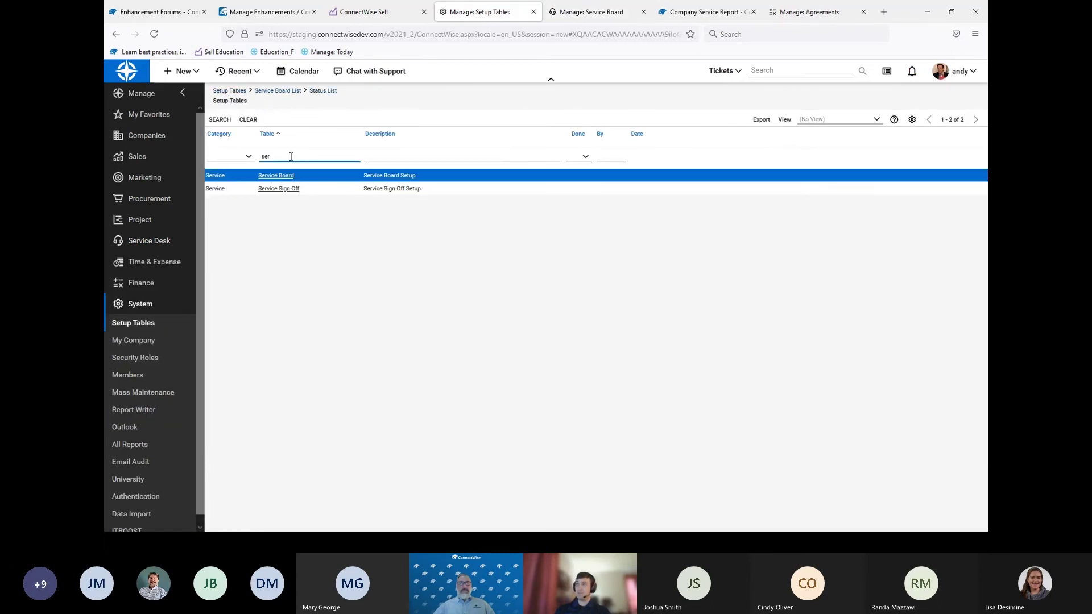
{"action": "key", "text": "Return"}
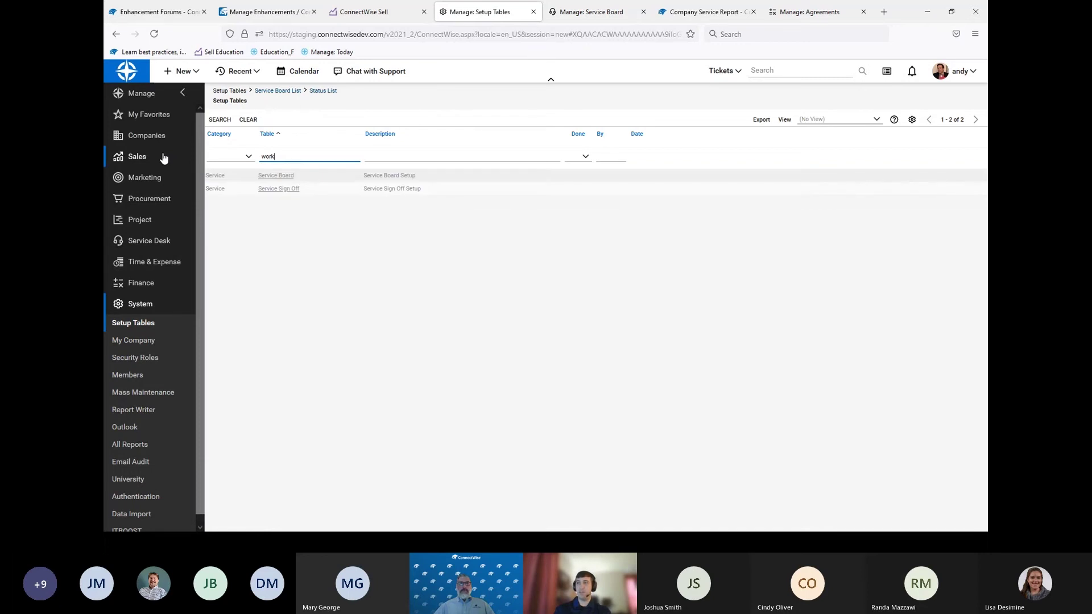
{"action": "left_click", "coordinate": [283, 202]}
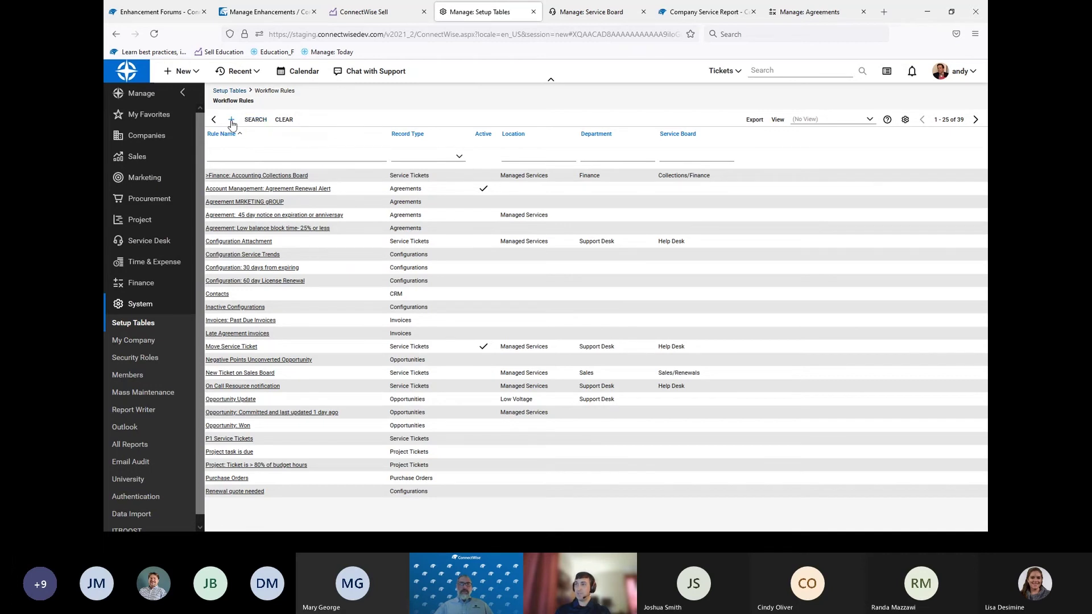
- Start a new workflow rule described as "Scheduled ticket status change to in progress" and try to save it
{"action": "left_click", "coordinate": [231, 120]}
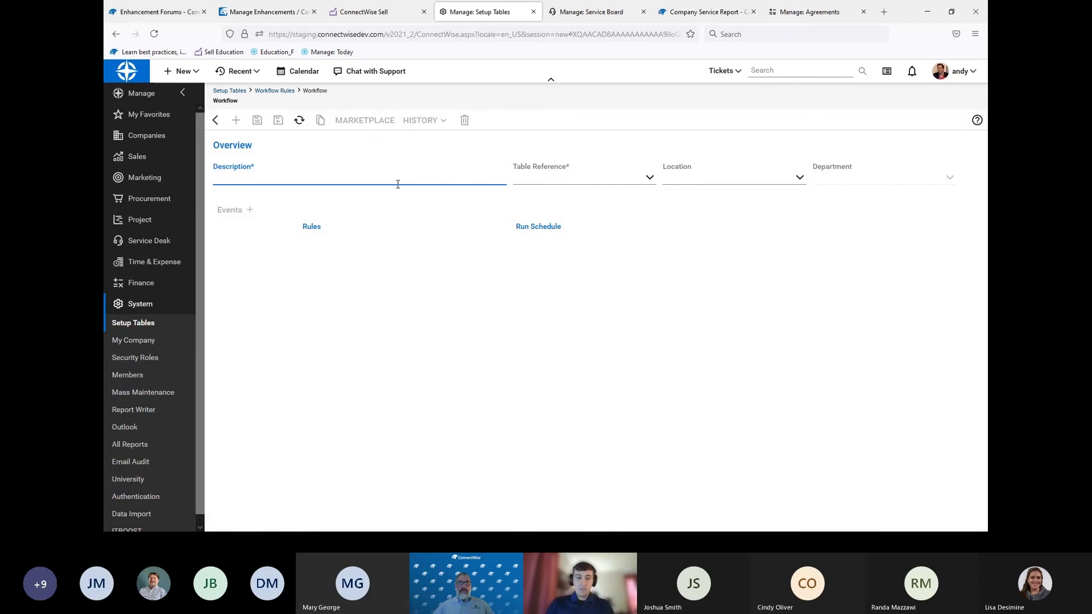
{"action": "type", "text": "S"}
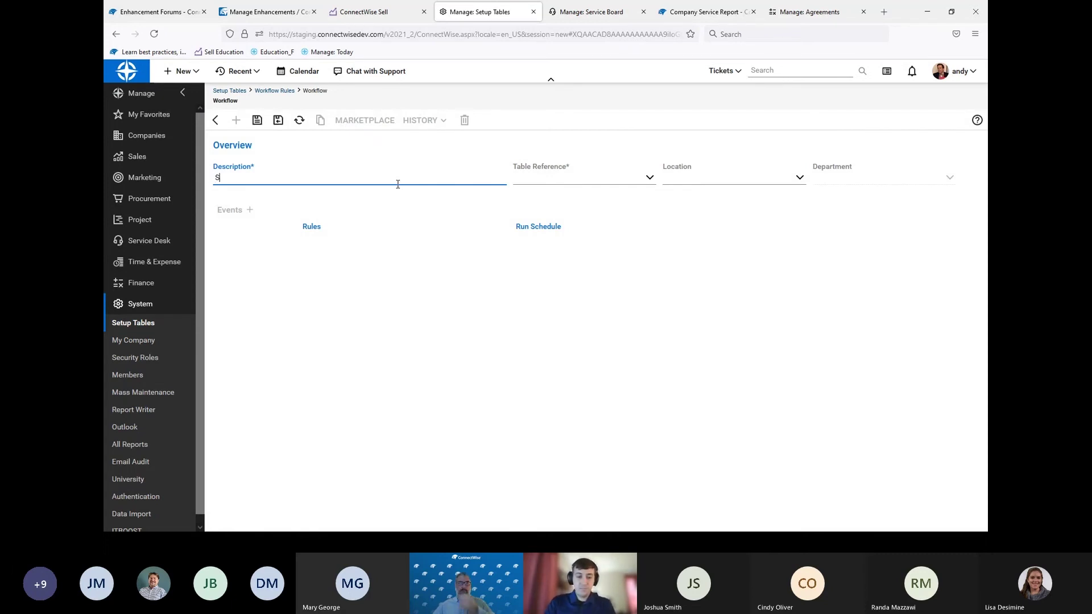
{"action": "type", "text": "cheduled ticket"}
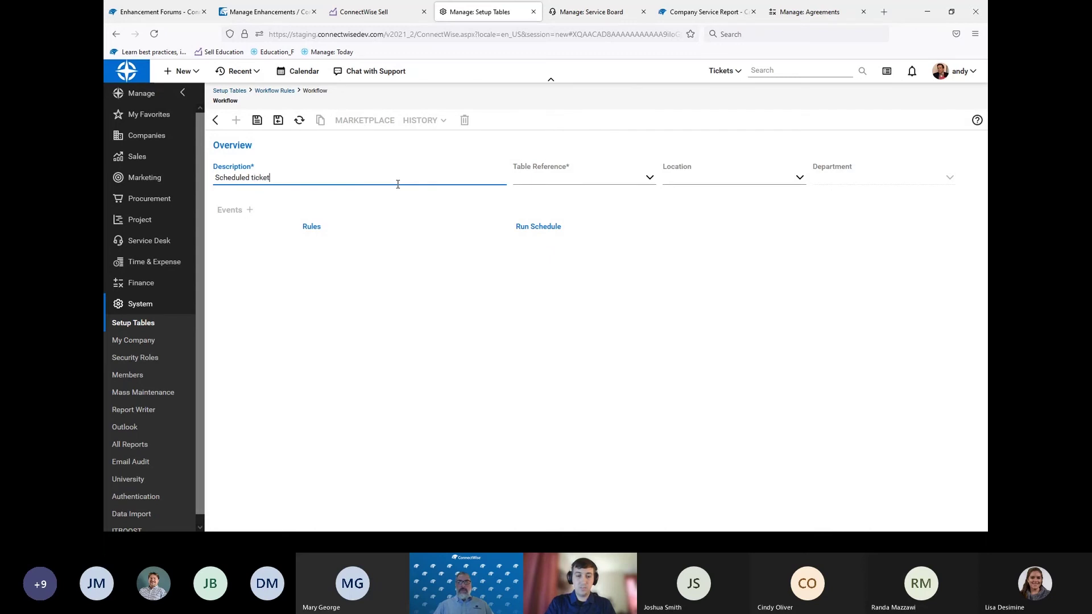
{"action": "type", "text": " status change to inm"}
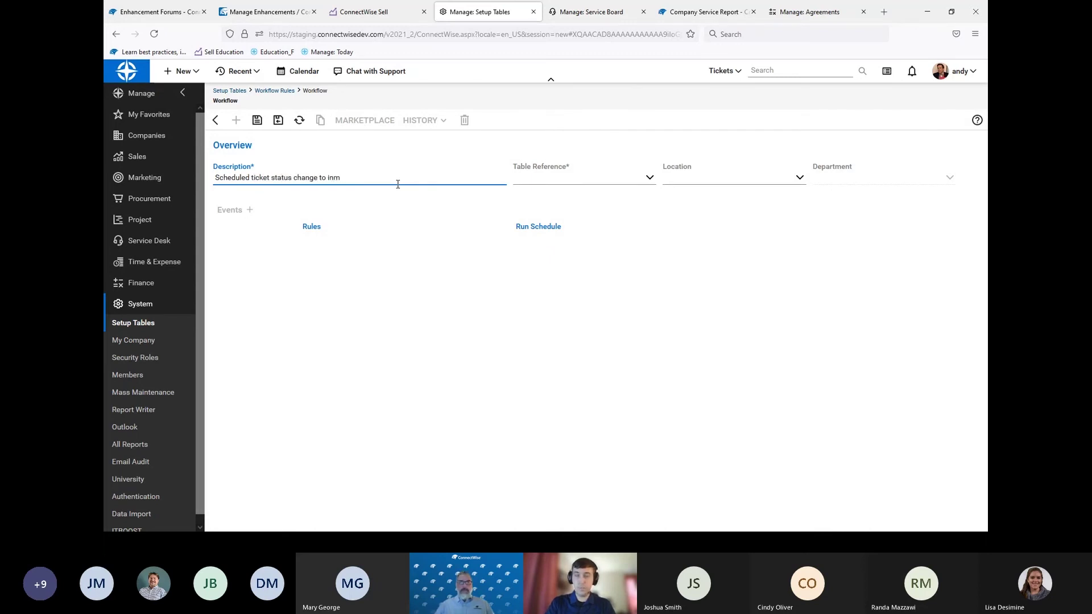
{"action": "key", "text": "BackSpace"}
{"action": "type", "text": "progress"}
{"action": "left_click", "coordinate": [260, 125]}
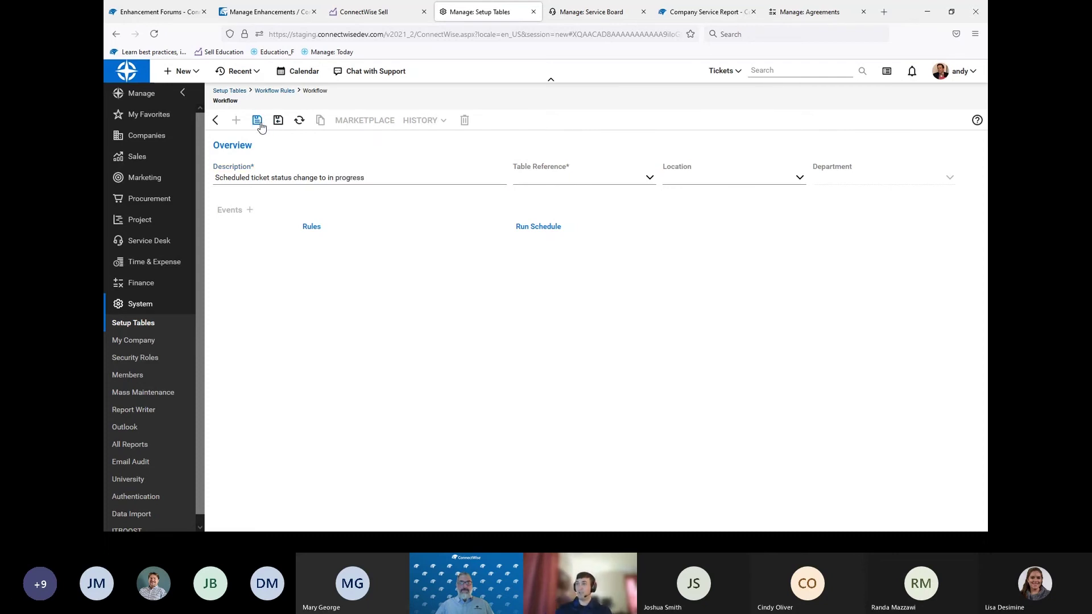
- Set the workflow's table reference to Service Tickets and its service board to Help Desk, and save the record
{"action": "left_click", "coordinate": [640, 216]}
{"action": "scroll", "coordinate": [605, 288], "scroll_direction": "down", "scroll_amount": 3}
{"action": "left_click", "coordinate": [595, 326]}
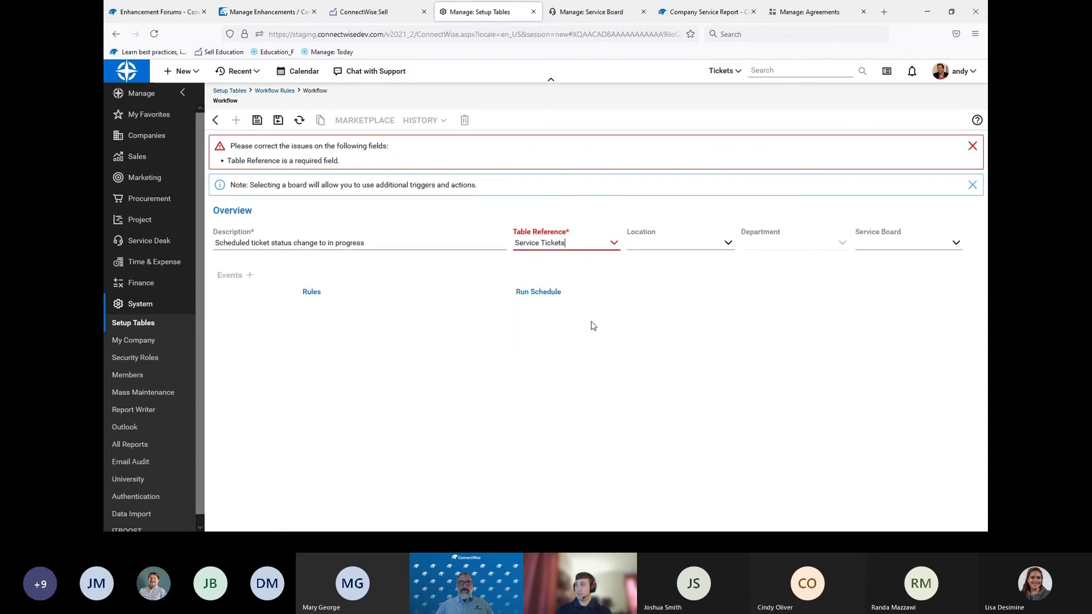
{"action": "left_click", "coordinate": [955, 248]}
{"action": "scroll", "coordinate": [898, 306], "scroll_direction": "down", "scroll_amount": 1}
{"action": "scroll", "coordinate": [898, 305], "scroll_direction": "down", "scroll_amount": 2}
{"action": "left_click", "coordinate": [891, 295]}
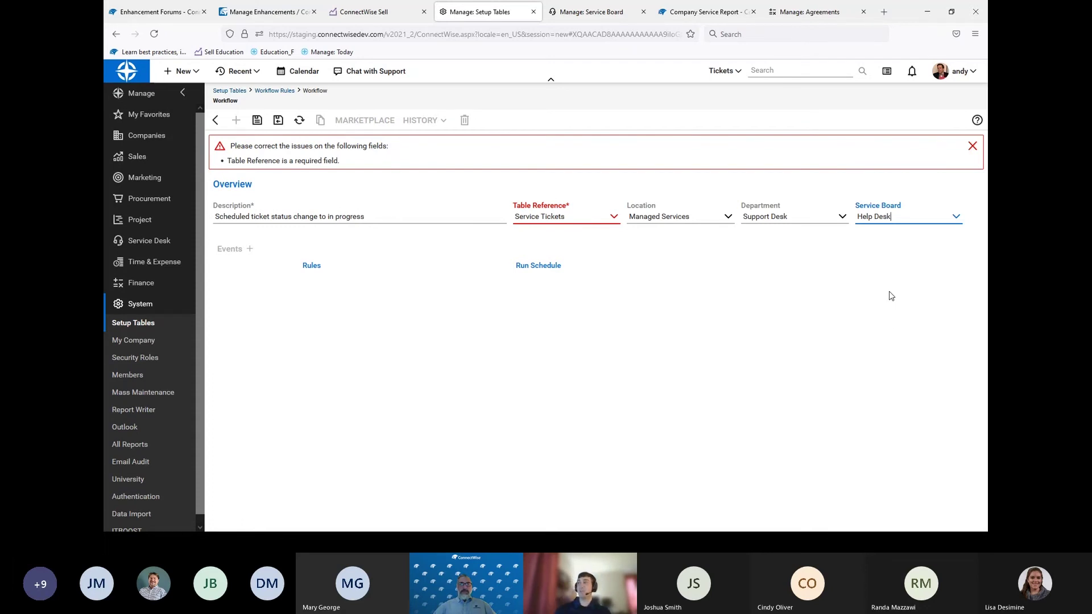
{"action": "left_click", "coordinate": [256, 120]}
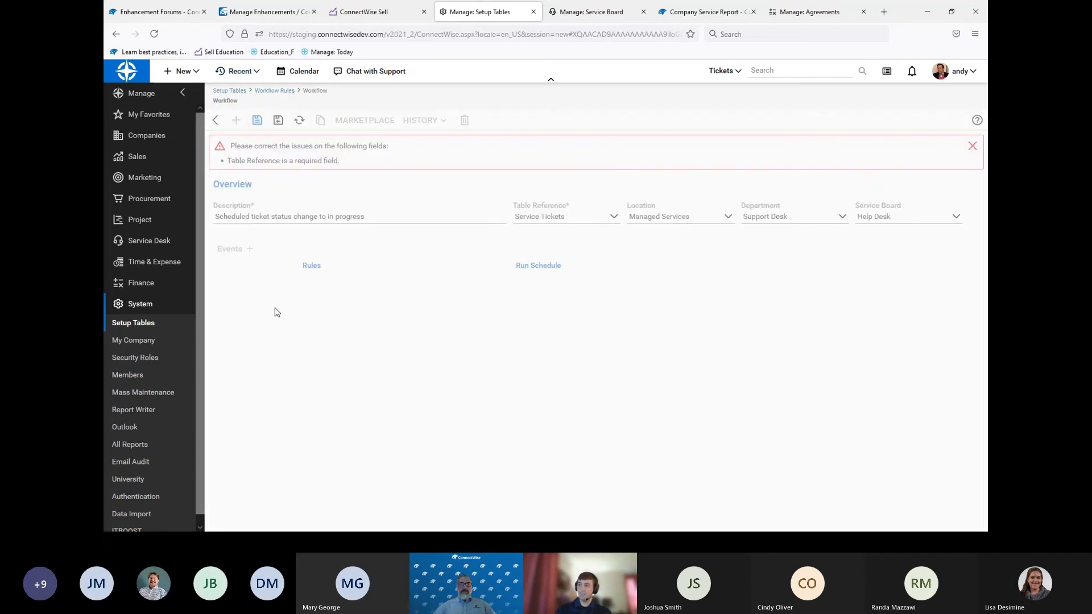
- Add a workflow event with the trigger "Ticket is in {value} status" set to Scheduled, and save that condition
{"action": "left_click", "coordinate": [247, 272]}
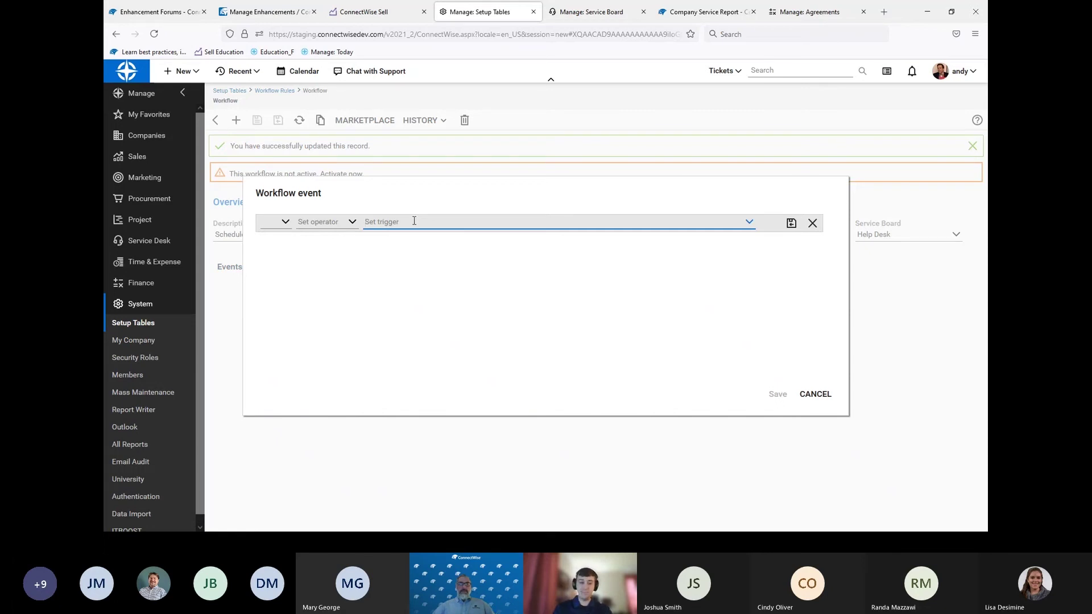
{"action": "type", "text": "stat"}
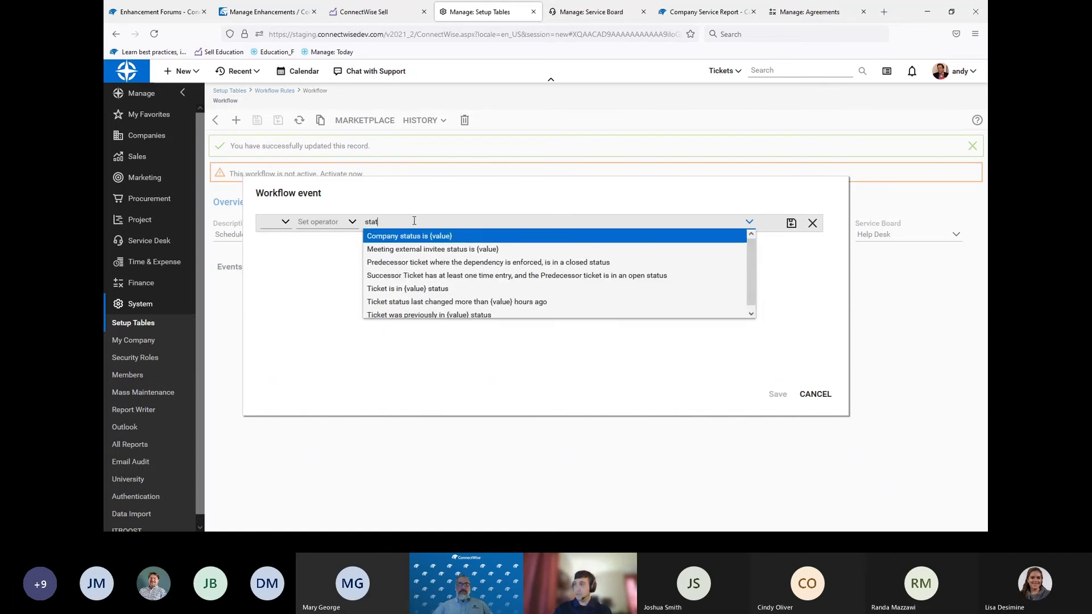
{"action": "left_click", "coordinate": [472, 289]}
{"action": "left_click", "coordinate": [751, 236]}
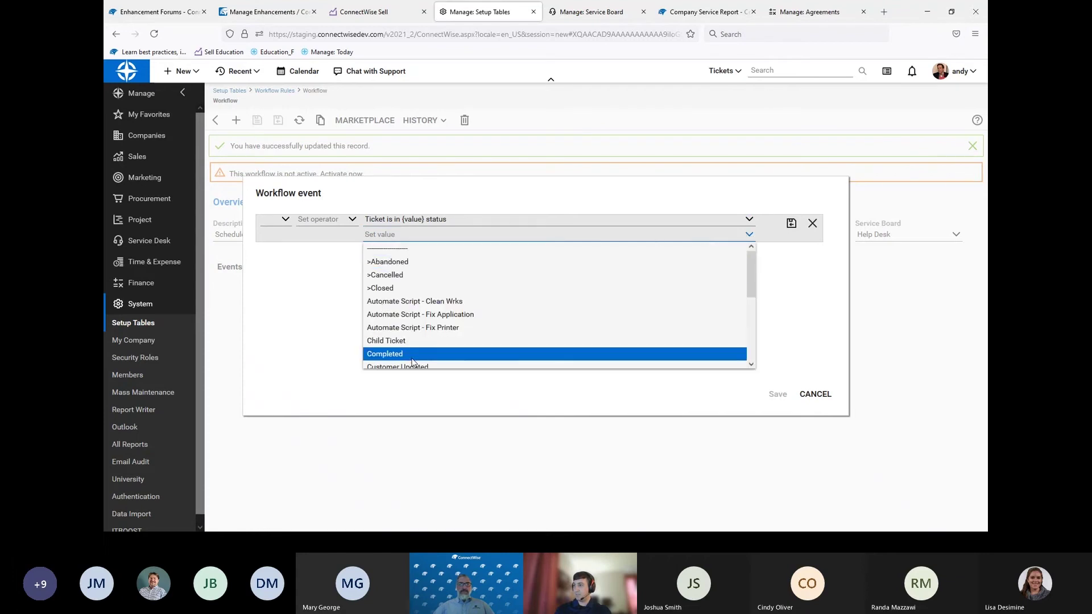
{"action": "scroll", "coordinate": [427, 342], "scroll_direction": "down", "scroll_amount": 3}
{"action": "scroll", "coordinate": [409, 341], "scroll_direction": "down", "scroll_amount": 1}
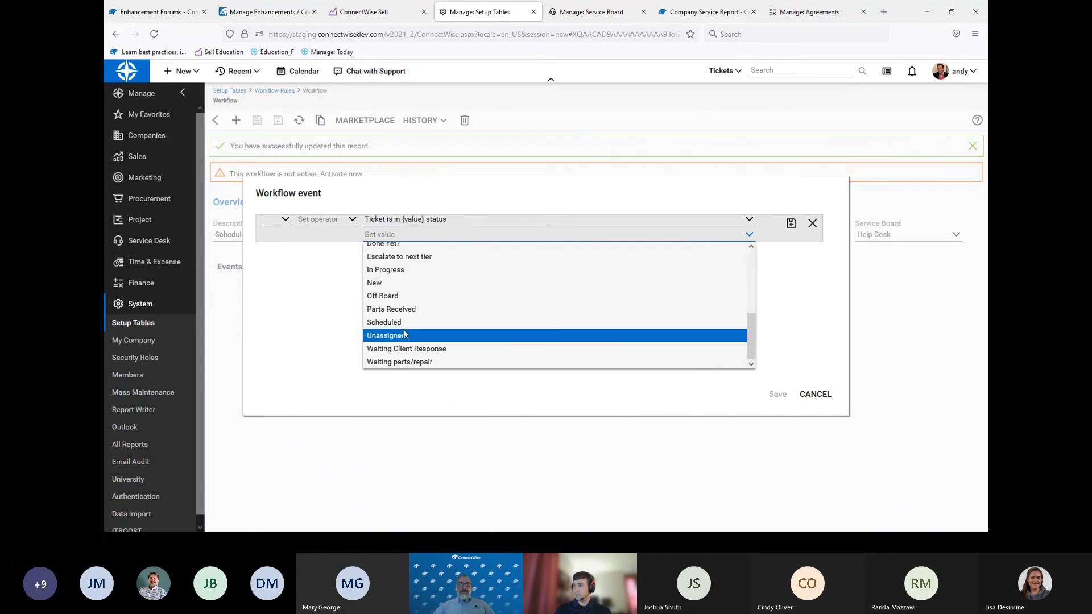
{"action": "left_click", "coordinate": [409, 319]}
{"action": "left_click", "coordinate": [792, 223]}
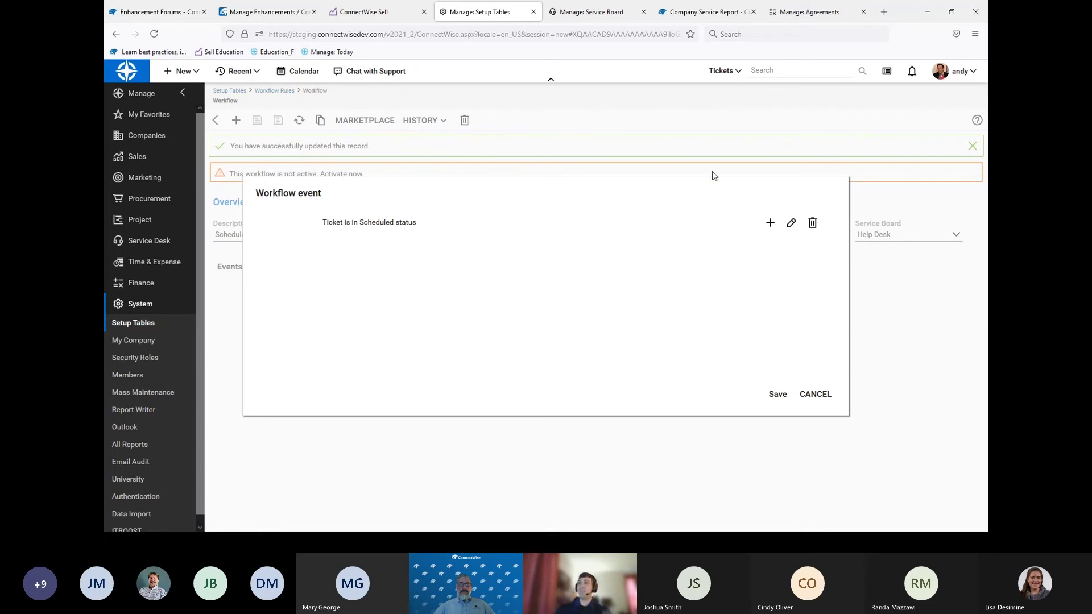
- Add a second condition row to the workflow event, joined with the AND operator
{"action": "left_click", "coordinate": [770, 222]}
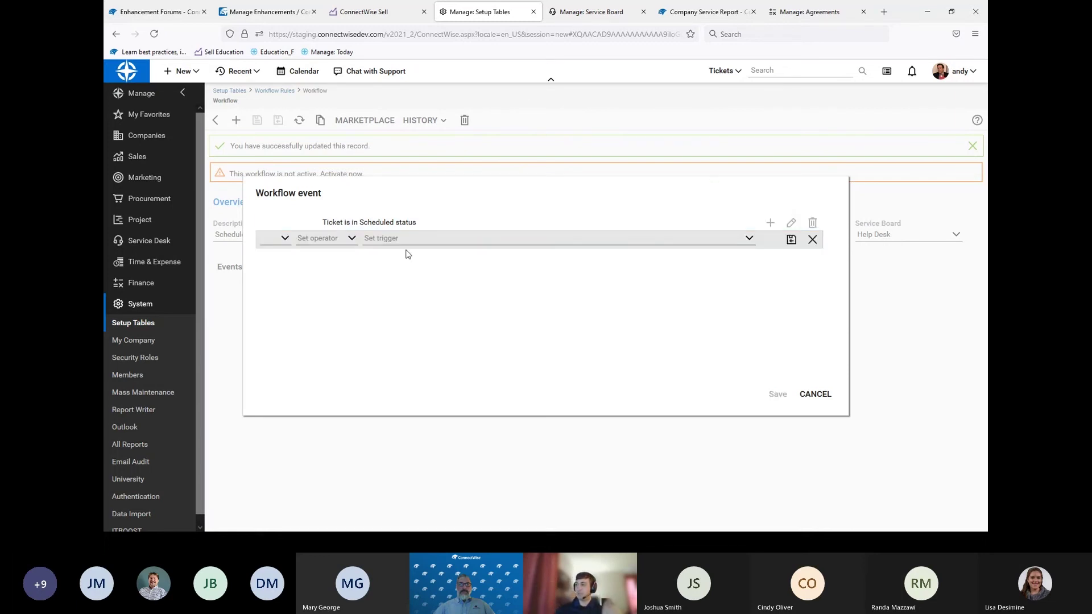
{"action": "left_click", "coordinate": [350, 240]}
{"action": "left_click", "coordinate": [337, 255]}
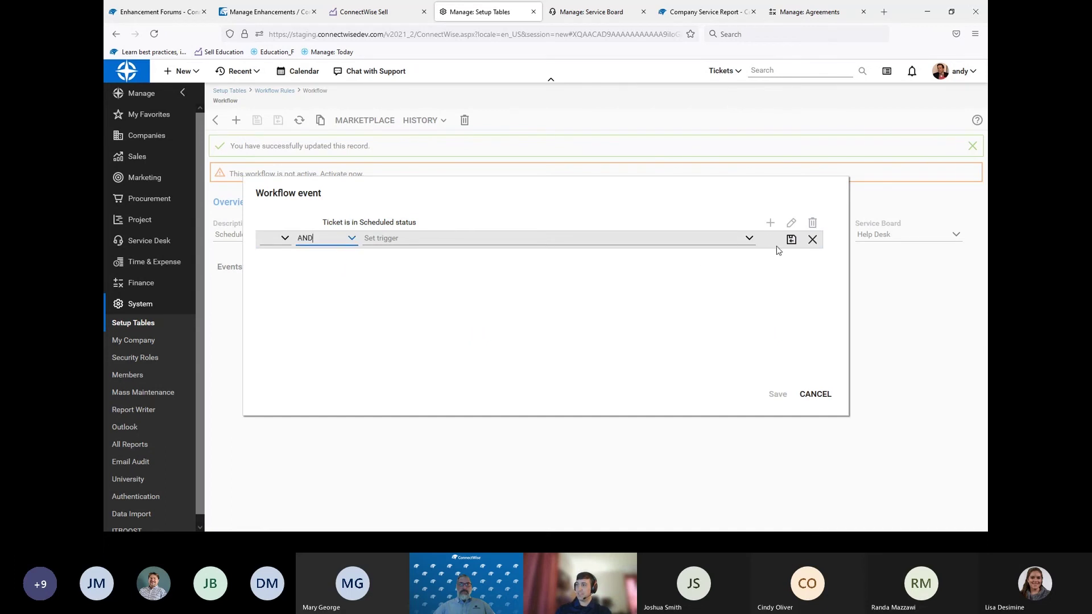
{"action": "left_click", "coordinate": [729, 240]}
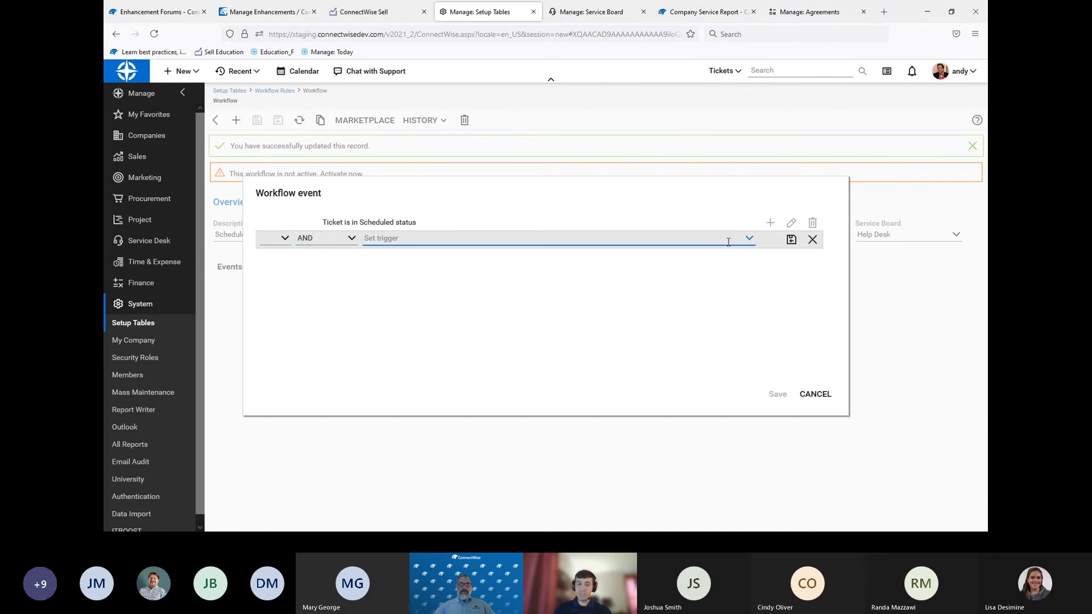
- Look through the available triggers for the second condition by filtering on "resour" and "ass"
{"action": "type", "text": "res"}
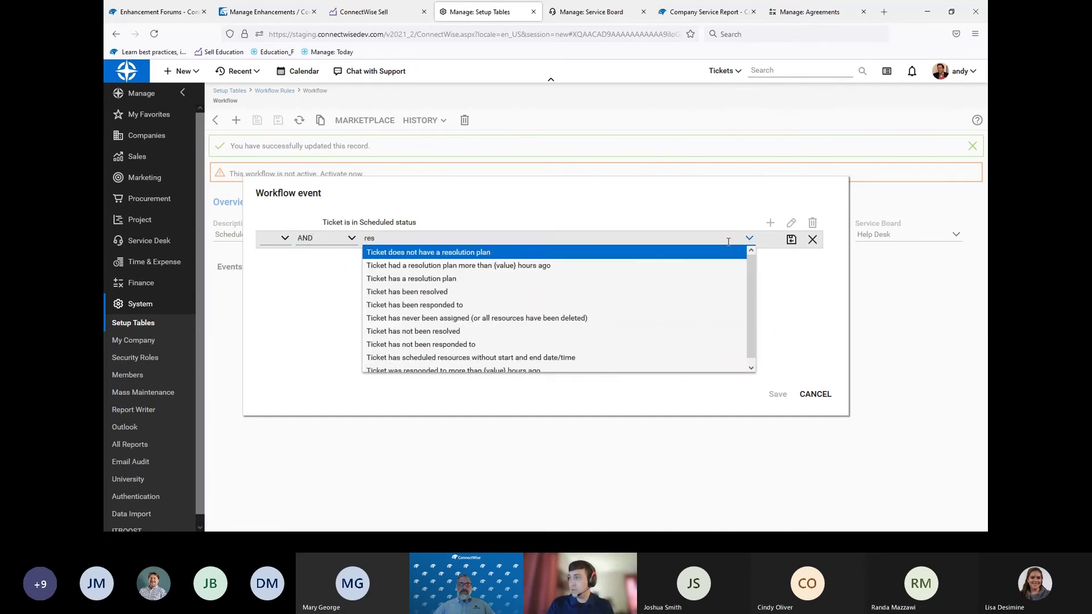
{"action": "type", "text": "our"}
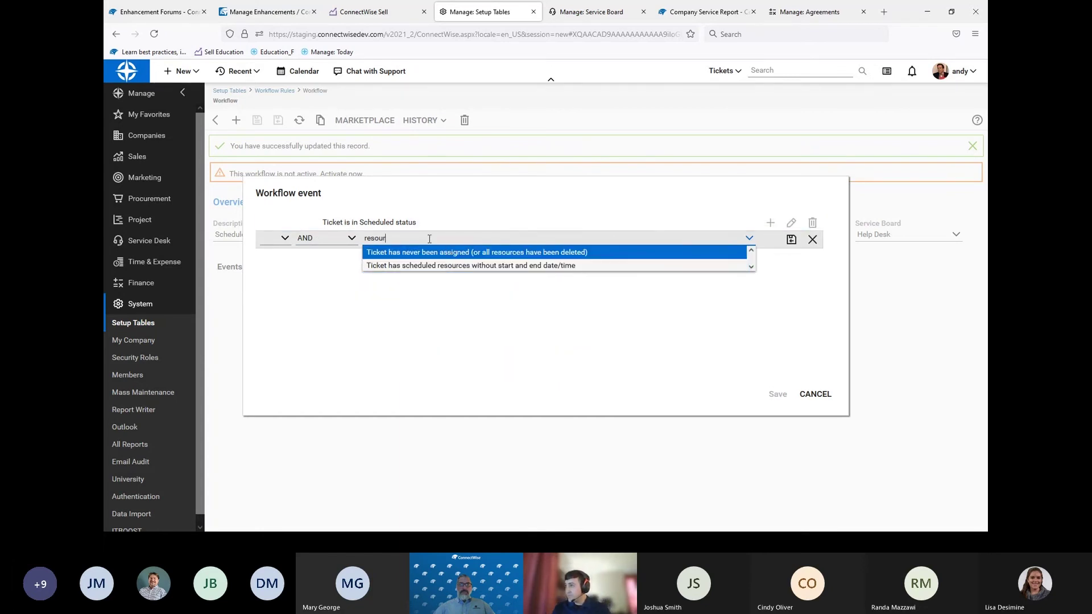
{"action": "key", "text": "BackSpace"}
{"action": "key", "text": "BackSpace"}
{"action": "key", "text": "BackSpace"}
{"action": "key", "text": "BackSpace"}
{"action": "key", "text": "BackSpace"}
{"action": "key", "text": "BackSpace"}
{"action": "type", "text": "ass"}
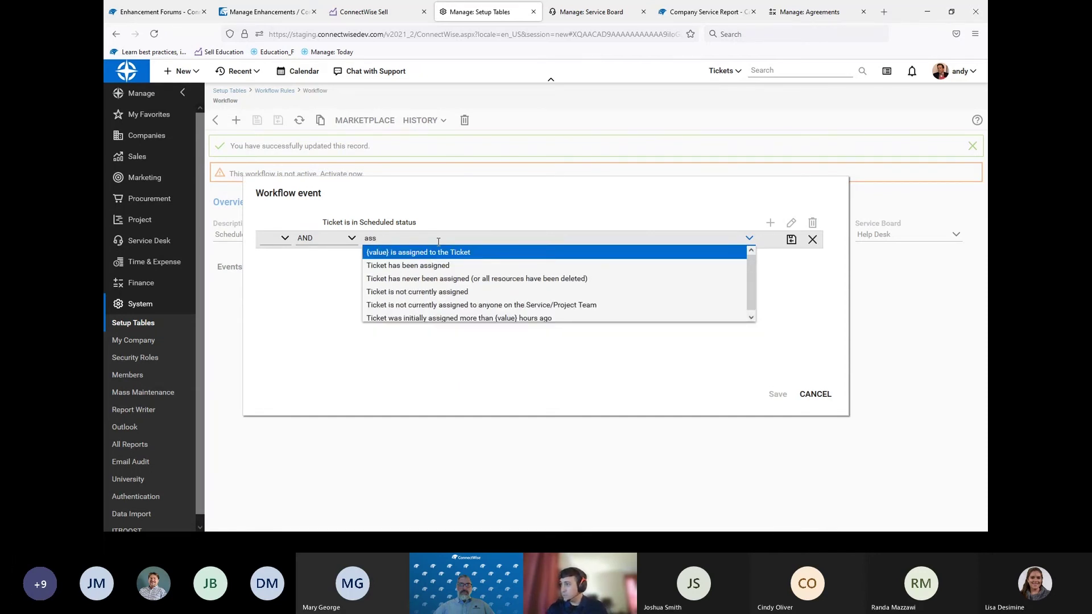
{"action": "key", "text": "BackSpace"}
{"action": "key", "text": "BackSpace"}
{"action": "key", "text": "BackSpace"}
- Set the second condition to "Next open scheduled item is {value} days away" with value 0, and save the event as TEST
{"action": "type", "text": "sched"}
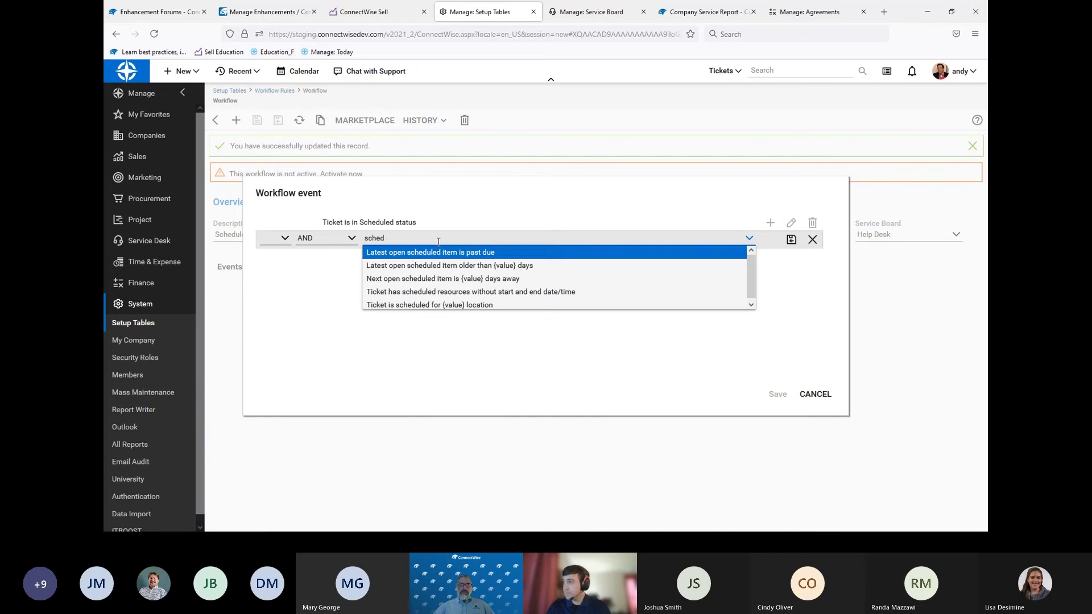
{"action": "left_click", "coordinate": [434, 281]}
{"action": "left_click", "coordinate": [704, 250]}
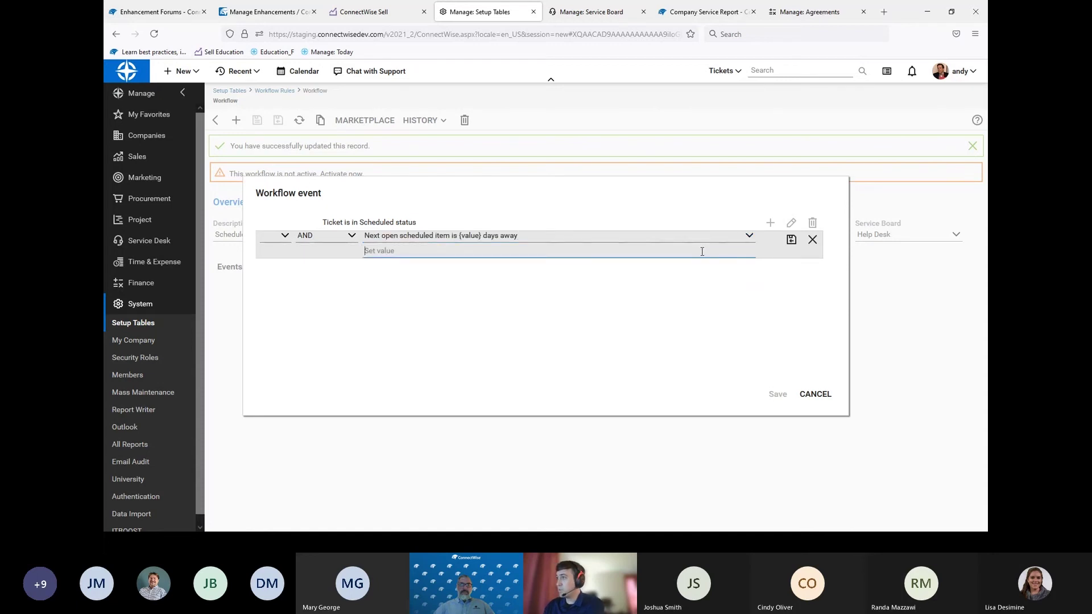
{"action": "type", "text": "0"}
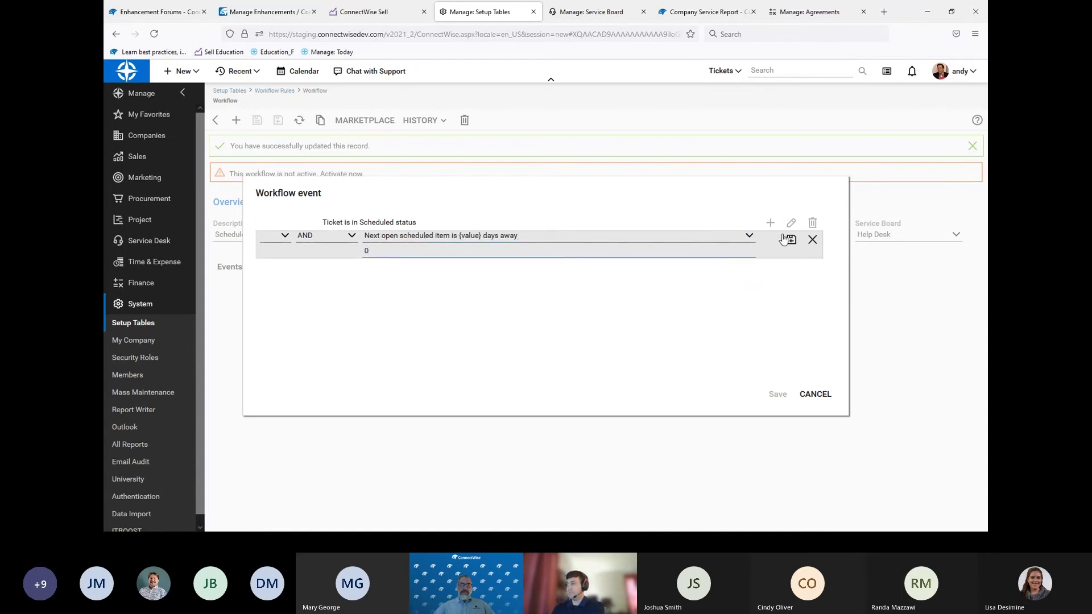
{"action": "key", "text": "Return"}
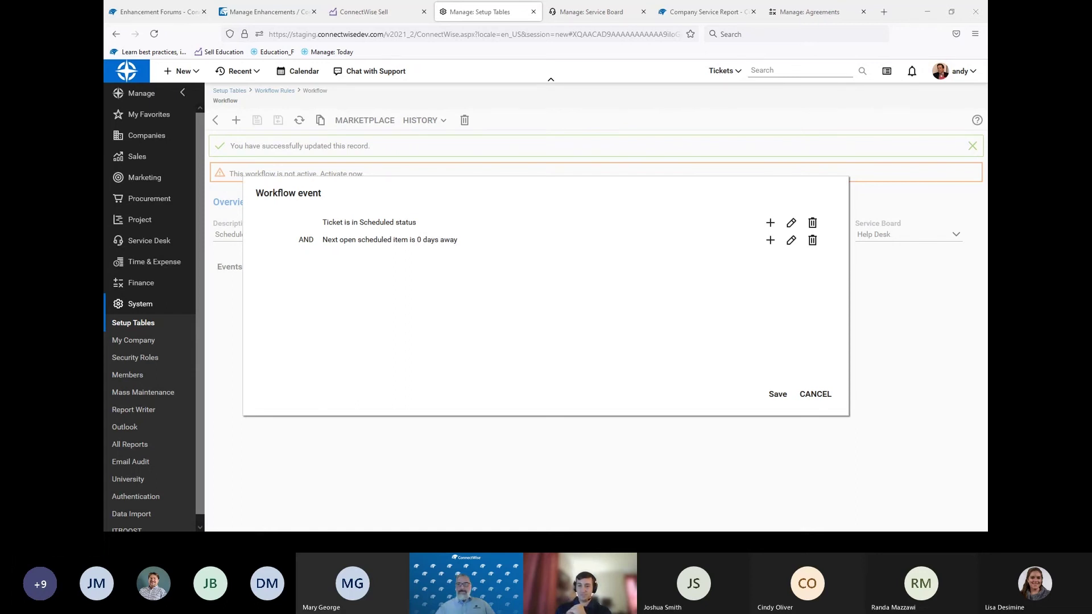
{"action": "left_click", "coordinate": [777, 395]}
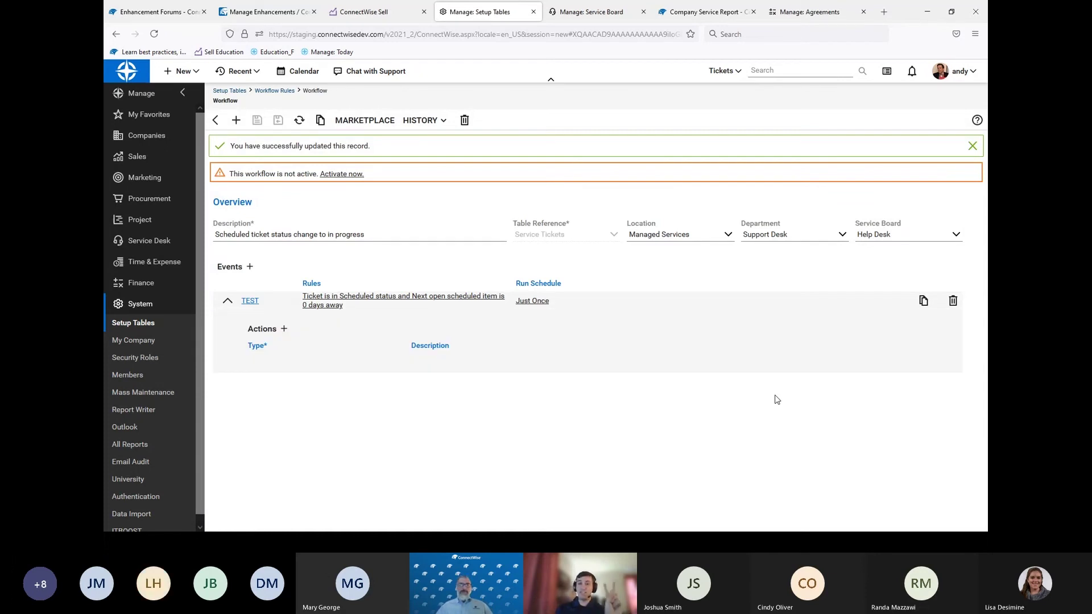
- Add a Change Ticket Status action to the TEST event that sets the status to In Progress, and save it
{"action": "left_click", "coordinate": [284, 329]}
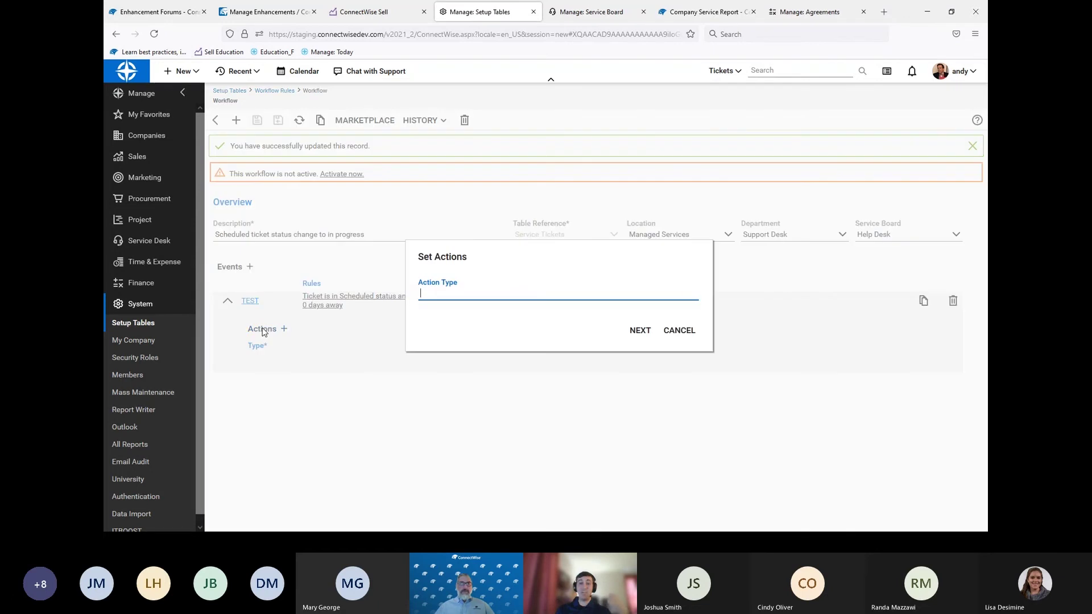
{"action": "left_click", "coordinate": [694, 293]}
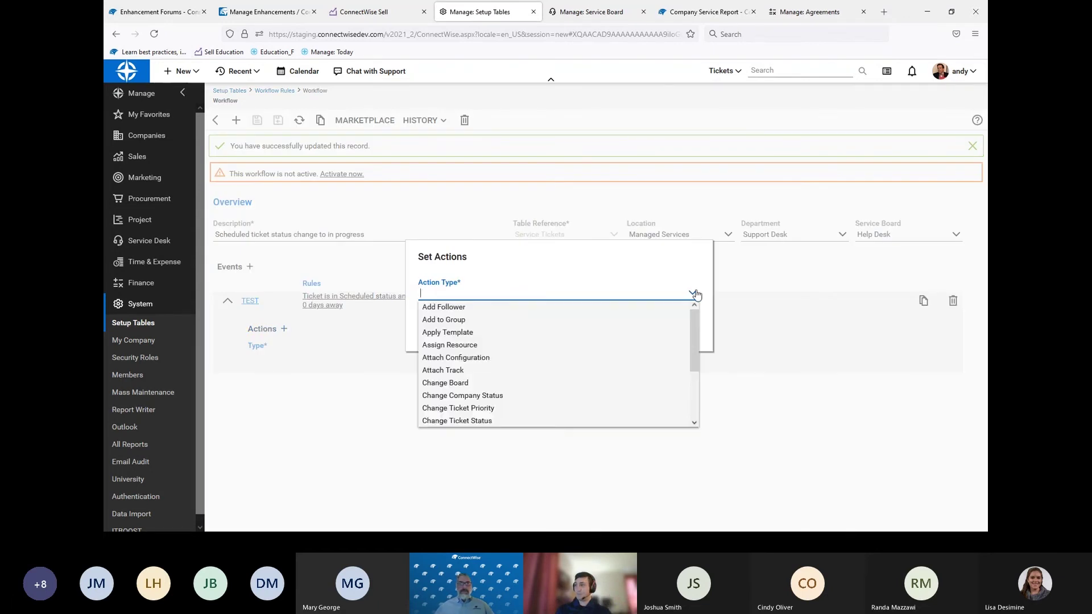
{"action": "left_click", "coordinate": [519, 419]}
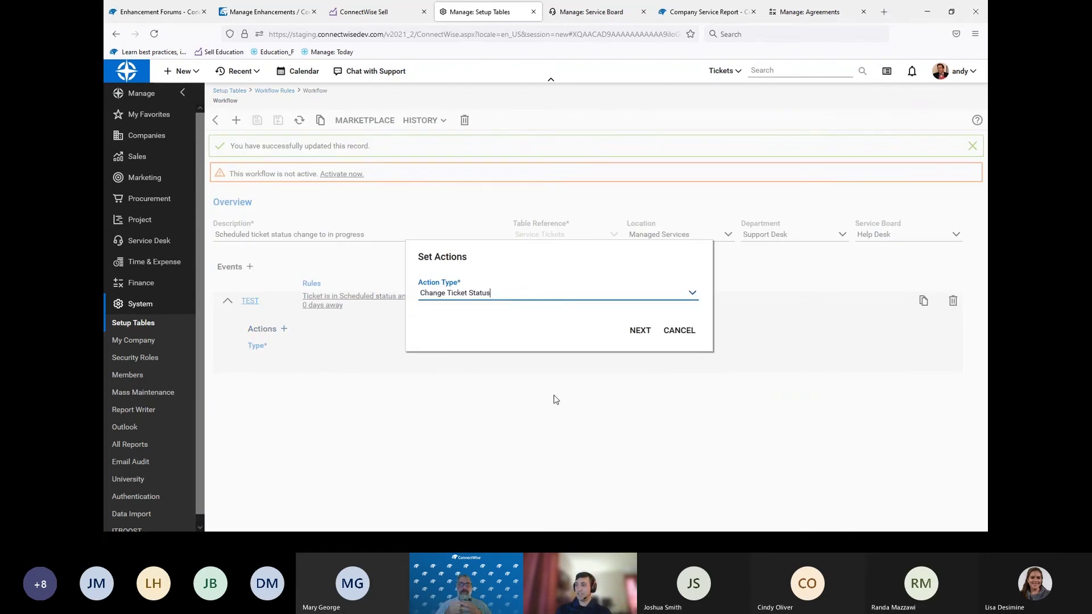
{"action": "left_click", "coordinate": [639, 330]}
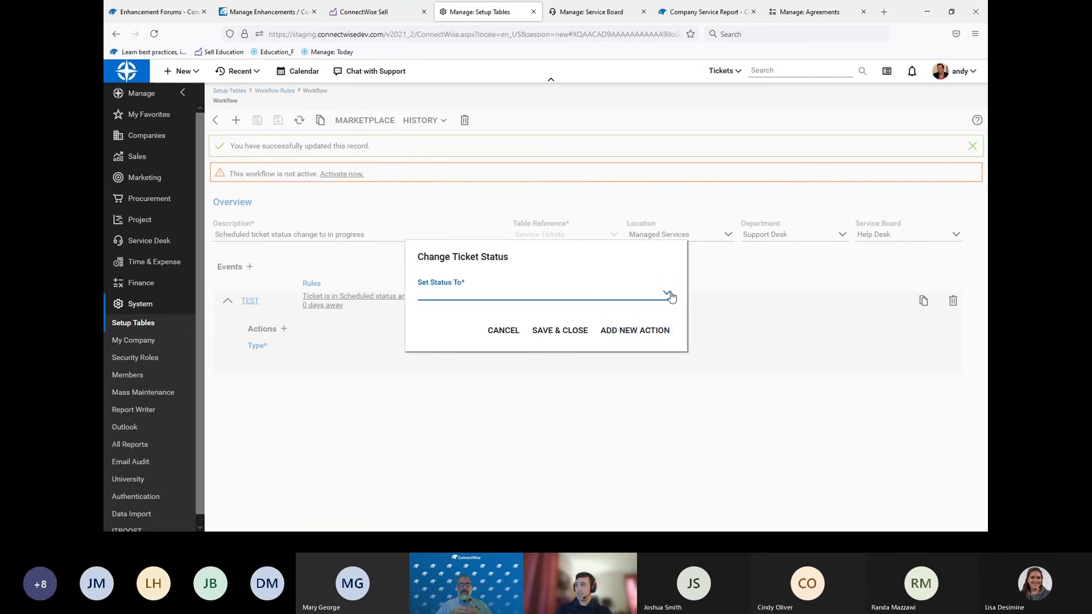
{"action": "left_click", "coordinate": [668, 294]}
{"action": "scroll", "coordinate": [592, 339], "scroll_direction": "down", "scroll_amount": 3}
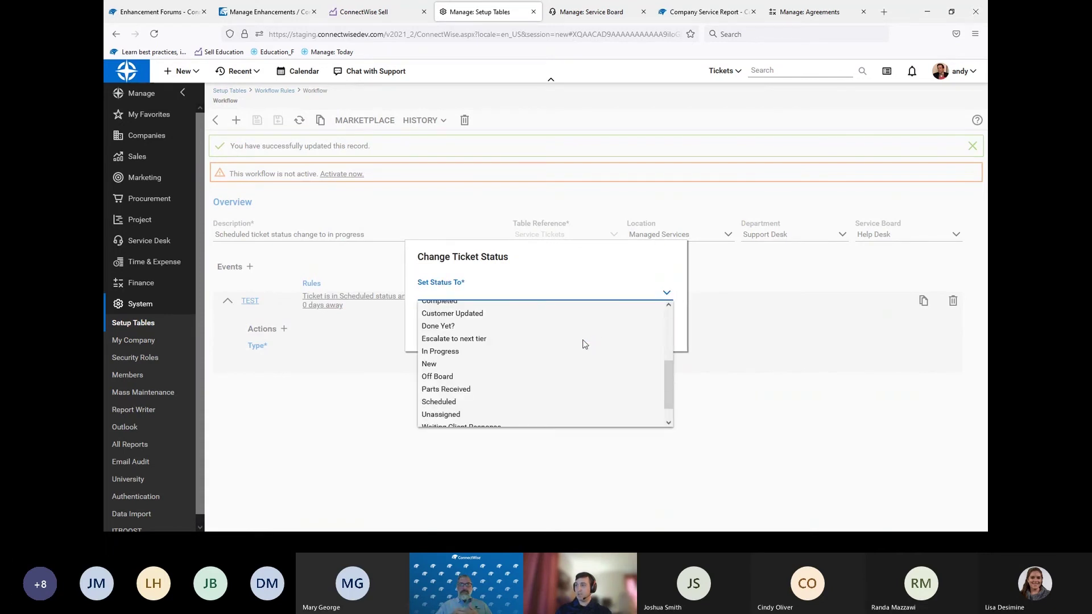
{"action": "scroll", "coordinate": [574, 345], "scroll_direction": "down", "scroll_amount": 1}
{"action": "left_click", "coordinate": [493, 332]}
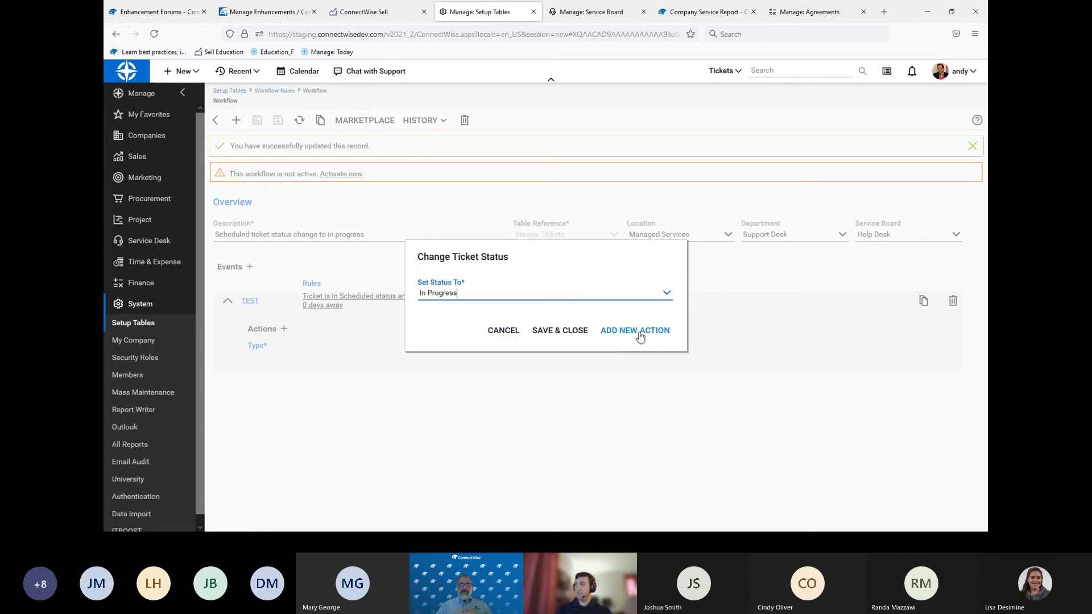
{"action": "left_click", "coordinate": [573, 334]}
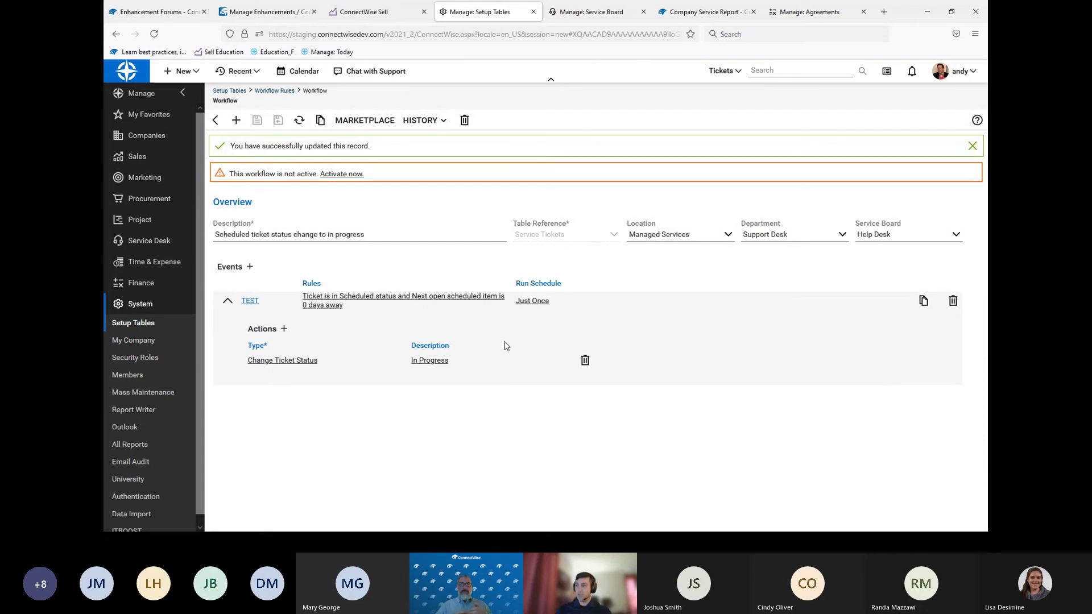
- Set the TEST event's run options to Continuously, checking every 1 Days, and save them
{"action": "left_click", "coordinate": [522, 301]}
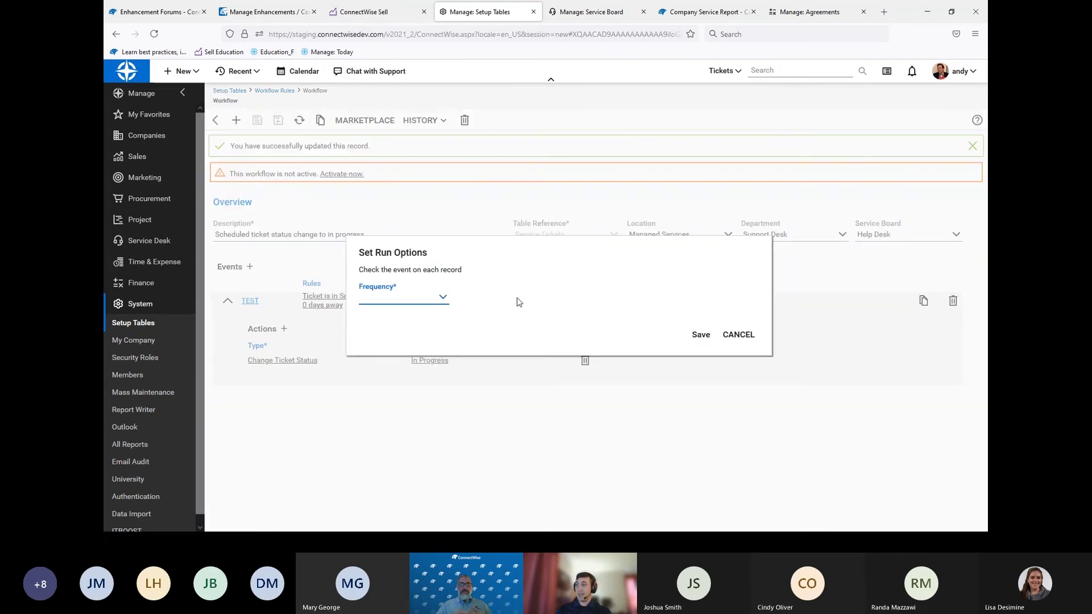
{"action": "left_click", "coordinate": [443, 297]}
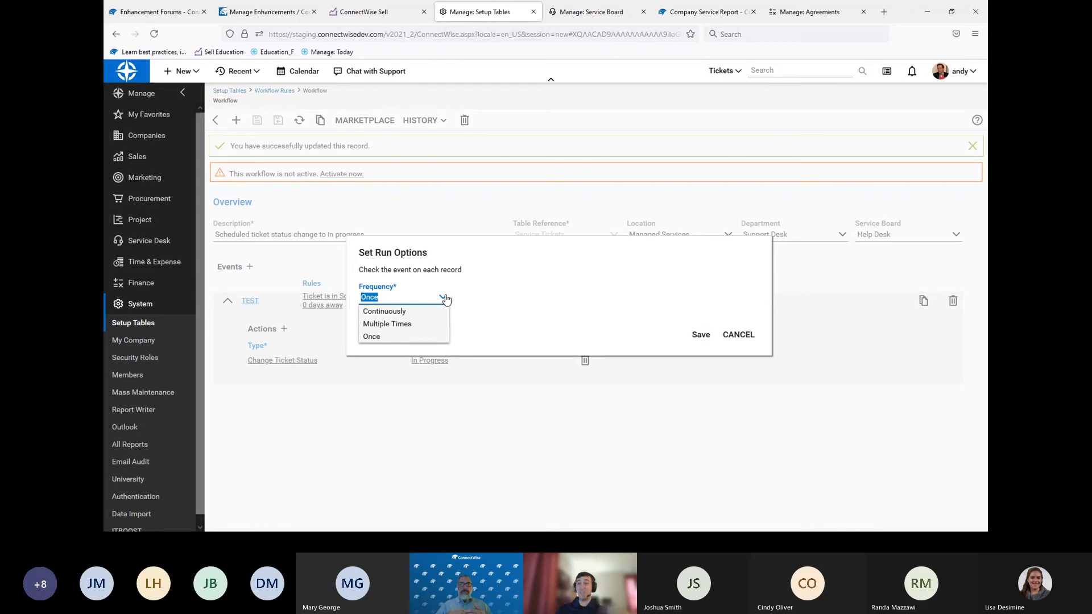
{"action": "left_click", "coordinate": [421, 312]}
{"action": "left_click", "coordinate": [512, 294]}
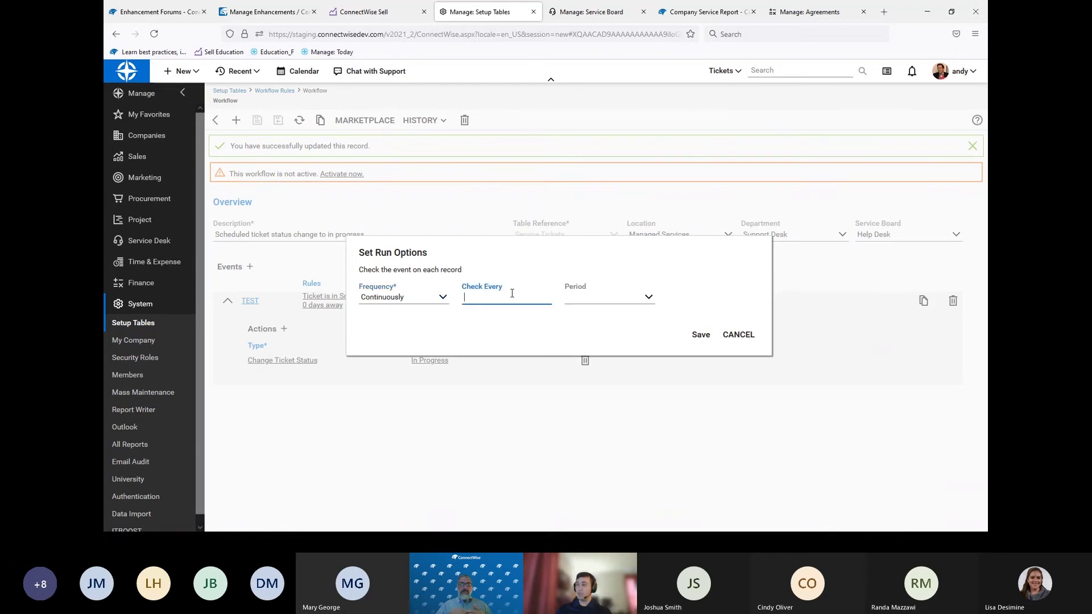
{"action": "type", "text": "1"}
{"action": "left_click", "coordinate": [648, 297]}
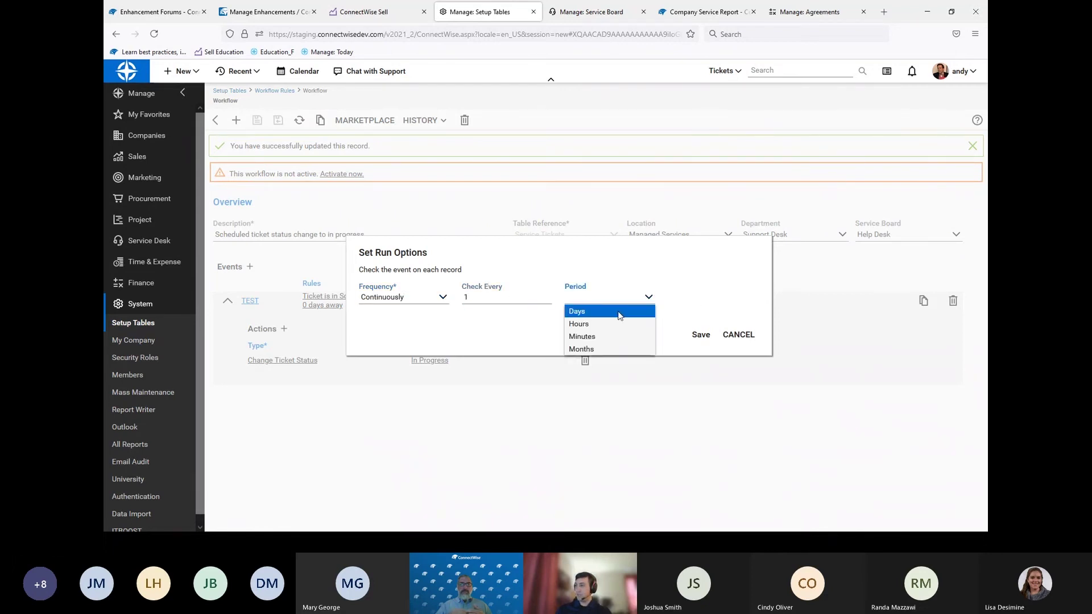
{"action": "left_click", "coordinate": [647, 310]}
{"action": "left_click", "coordinate": [700, 335]}
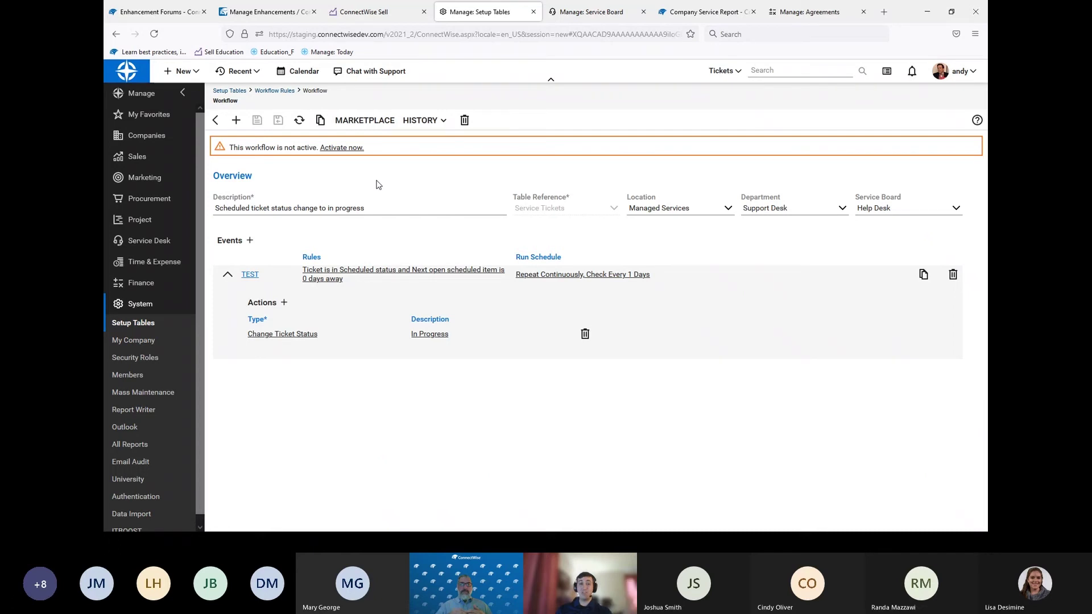
- Activate the workflow to run every 1 Days during My Company Office Hours, and run a test of its TEST event
{"action": "left_click", "coordinate": [342, 148]}
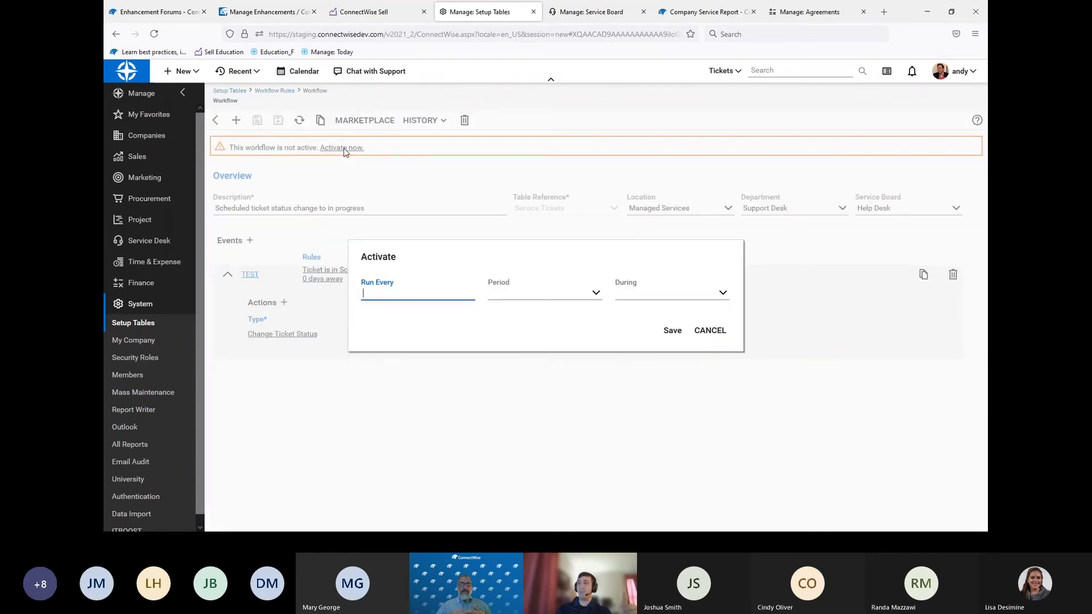
{"action": "left_click", "coordinate": [596, 294]}
{"action": "left_click", "coordinate": [591, 307]}
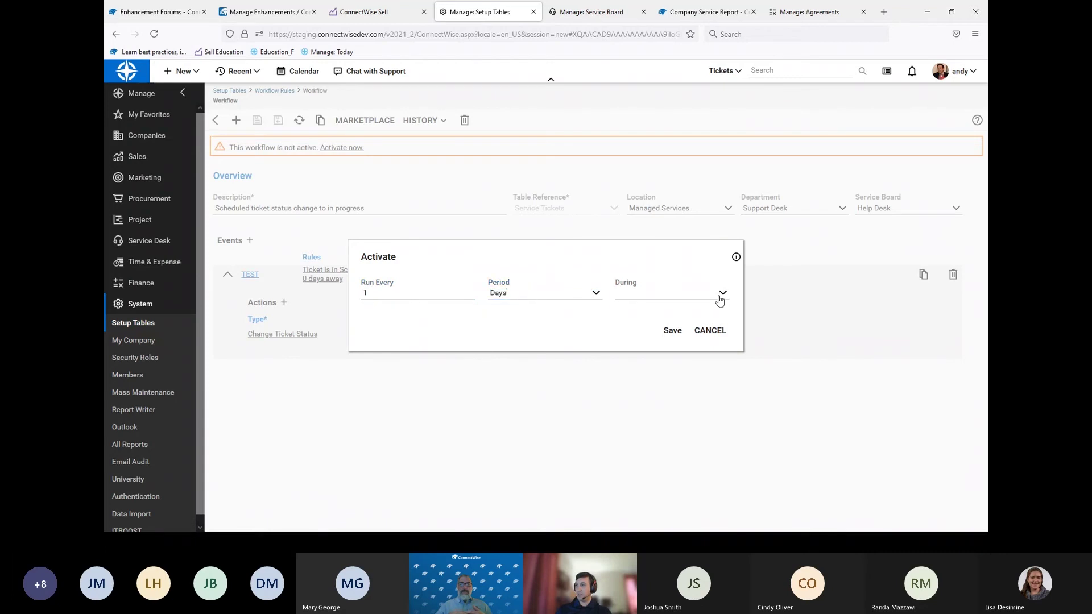
{"action": "left_click", "coordinate": [720, 298]}
{"action": "left_click", "coordinate": [701, 307]}
{"action": "left_click", "coordinate": [720, 297]}
{"action": "left_click", "coordinate": [677, 319]}
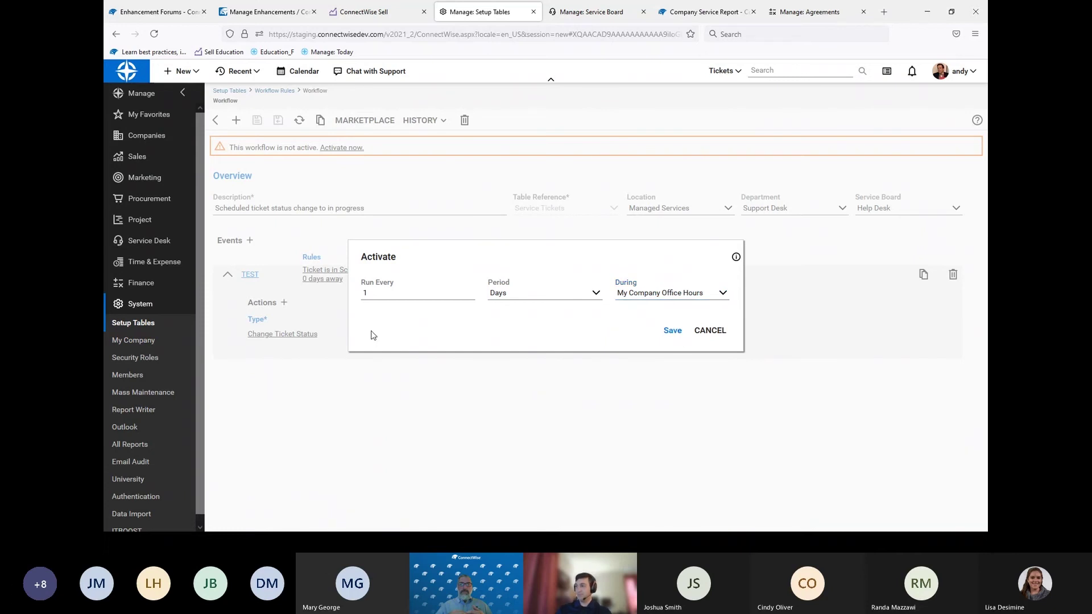
{"action": "key", "text": "Return"}
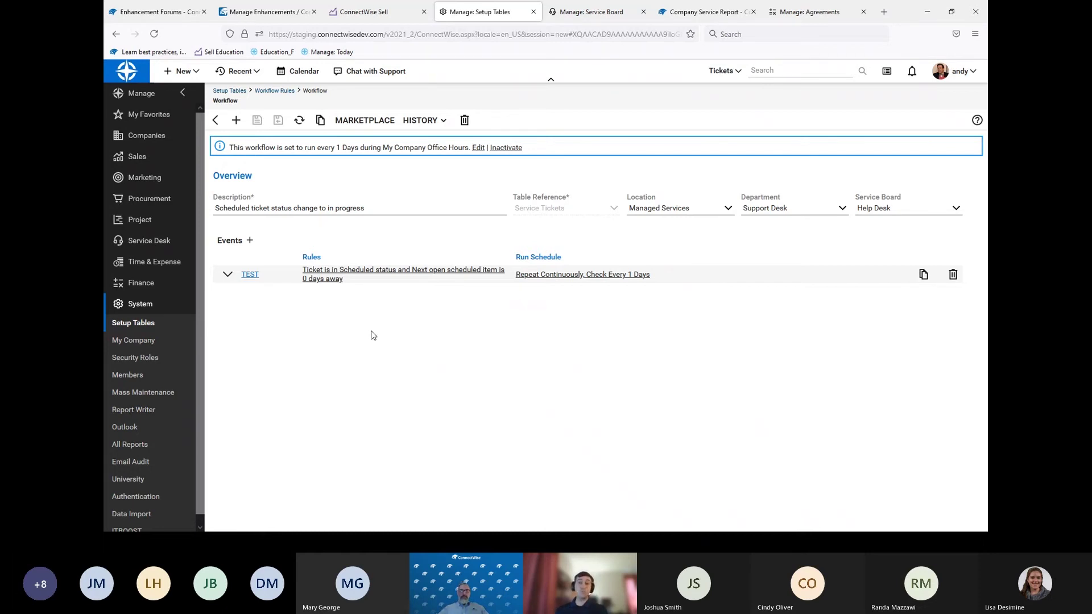
{"action": "left_click", "coordinate": [250, 277]}
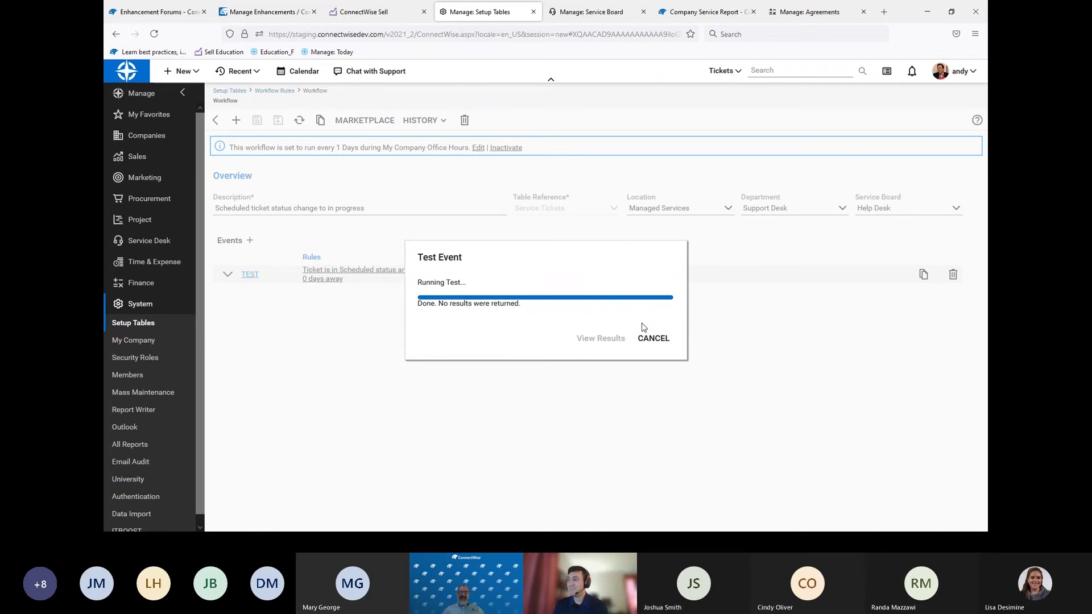
{"action": "left_click", "coordinate": [652, 340]}
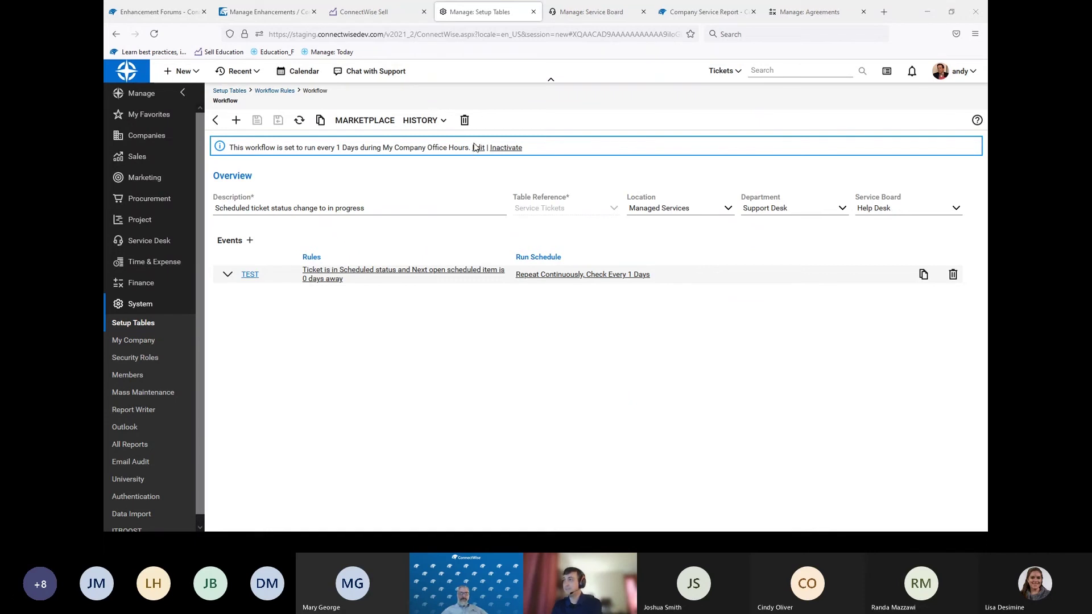
- Change the TEST event's run schedule to check every 10 Minutes and save it
{"action": "left_click", "coordinate": [562, 275]}
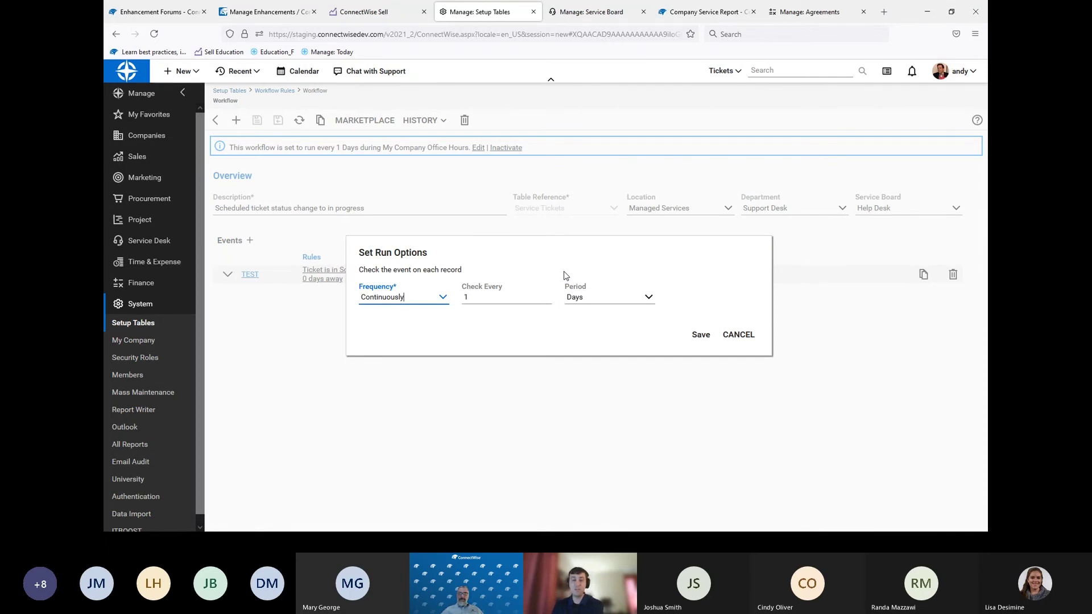
{"action": "left_click", "coordinate": [473, 300]}
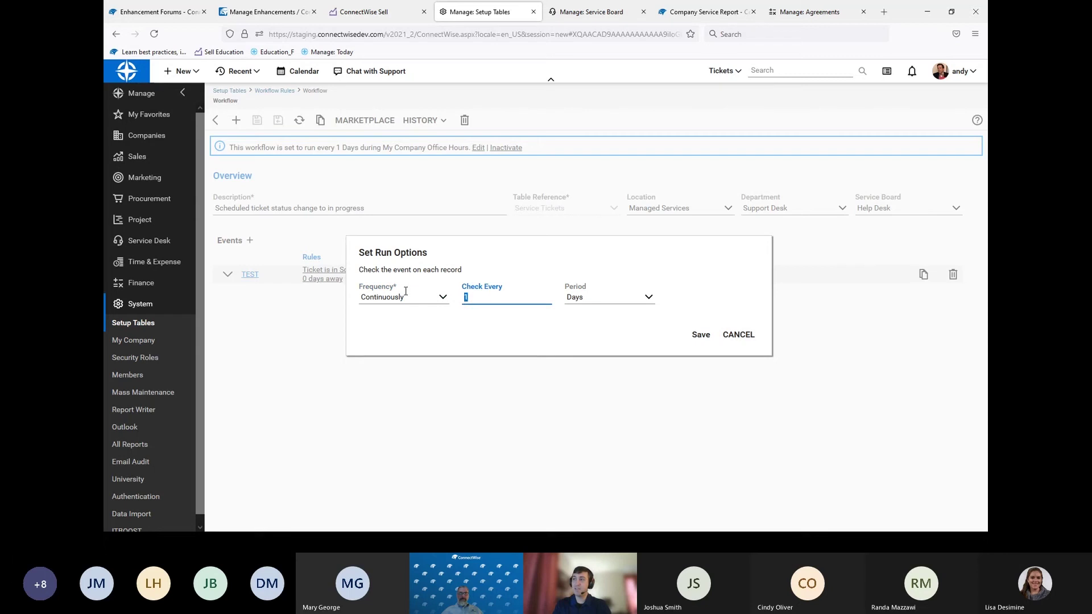
{"action": "type", "text": "10"}
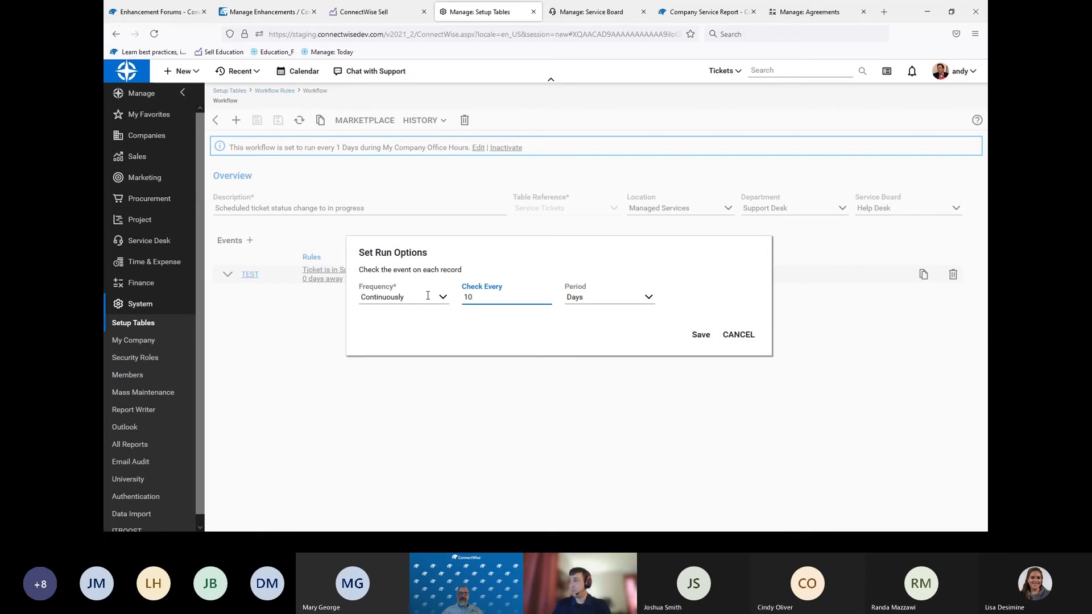
{"action": "left_click", "coordinate": [649, 297]}
{"action": "left_click", "coordinate": [627, 337]}
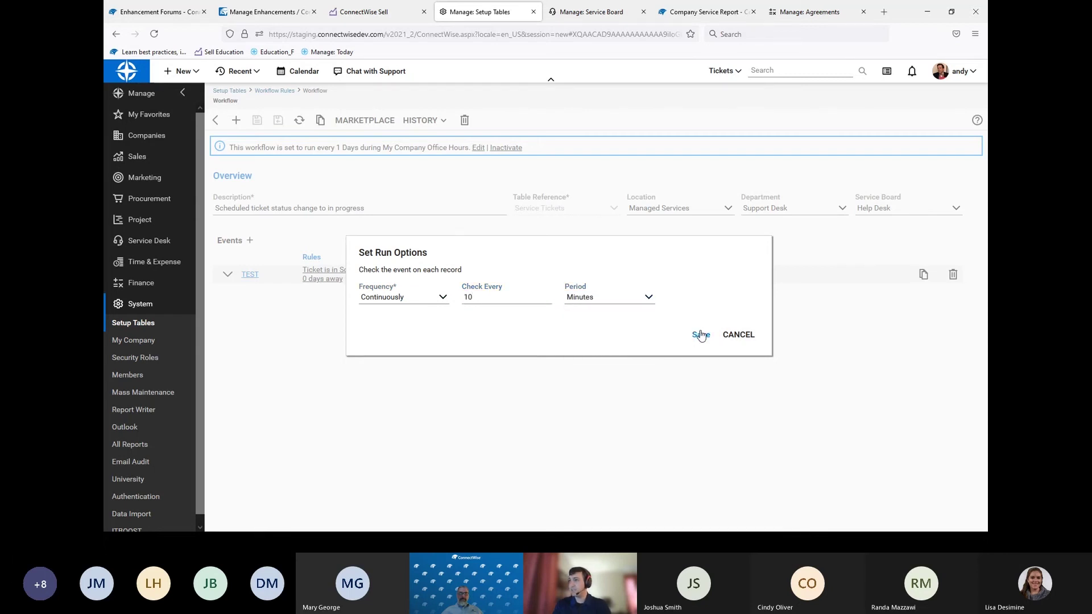
{"action": "left_click", "coordinate": [701, 335]}
{"action": "left_click", "coordinate": [738, 348]}
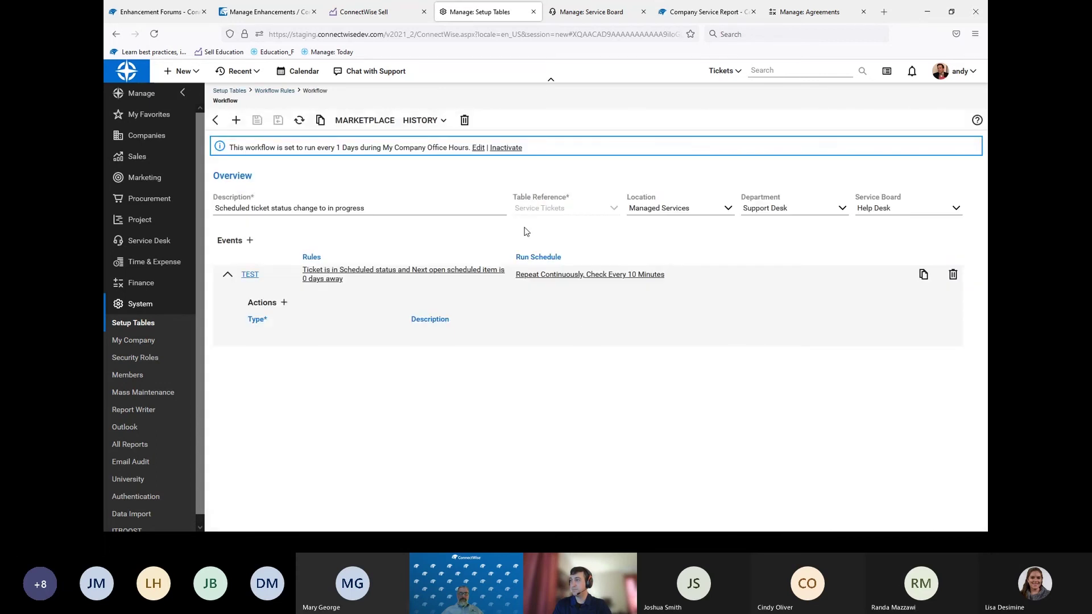
{"action": "left_click", "coordinate": [479, 148]}
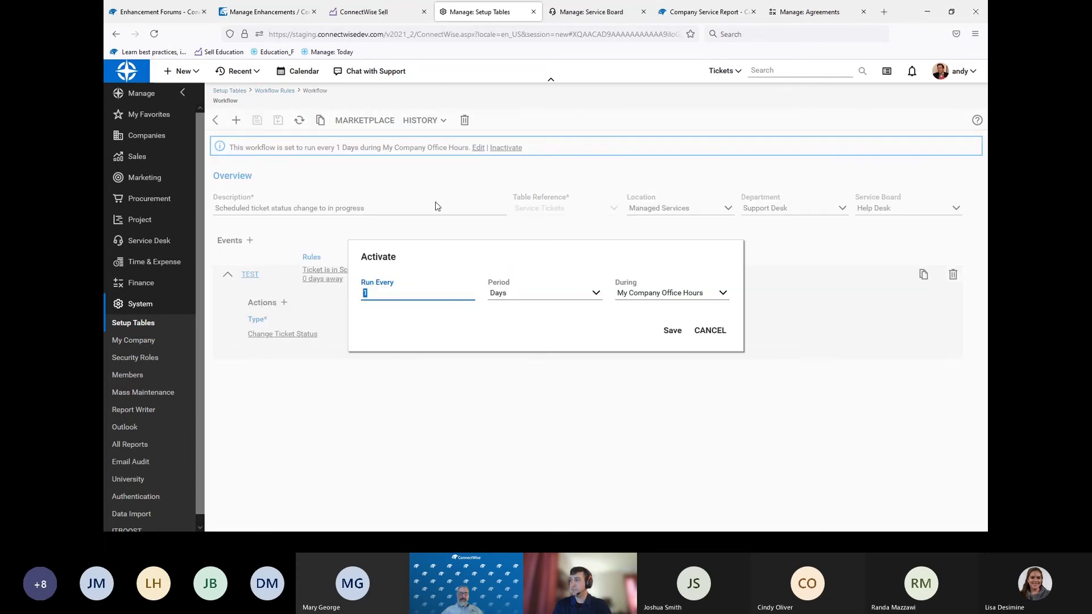
{"action": "key", "text": "Tab"}
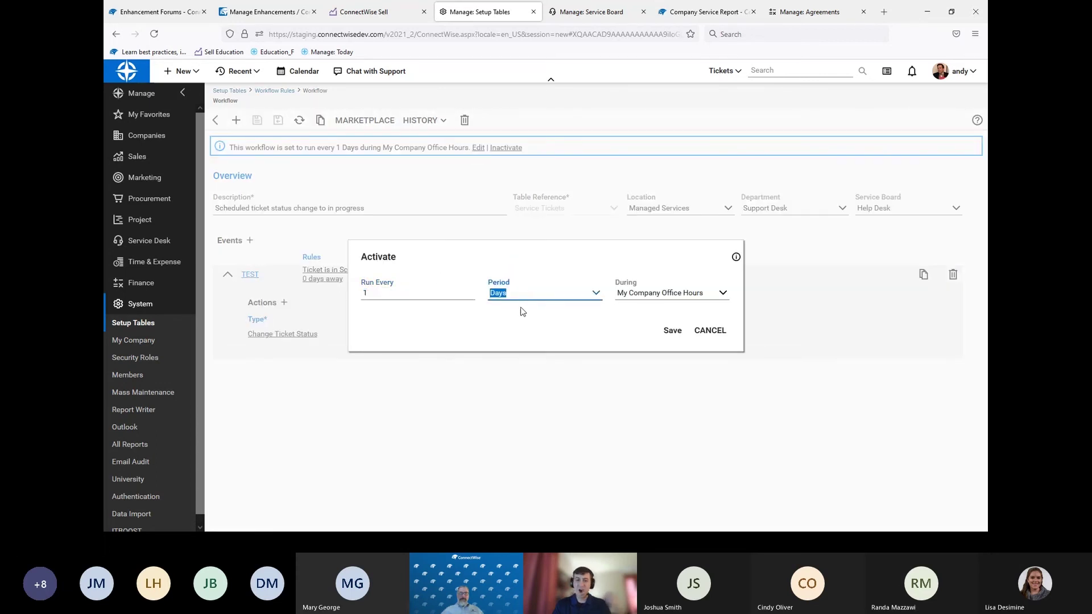
{"action": "left_click", "coordinate": [400, 291]}
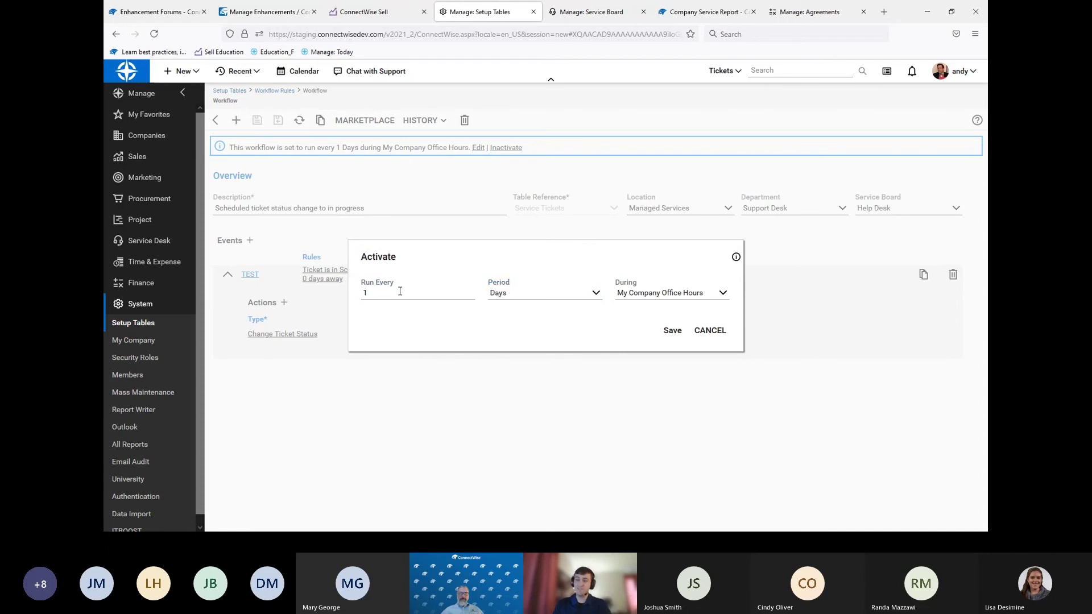
{"action": "left_click", "coordinate": [593, 294]}
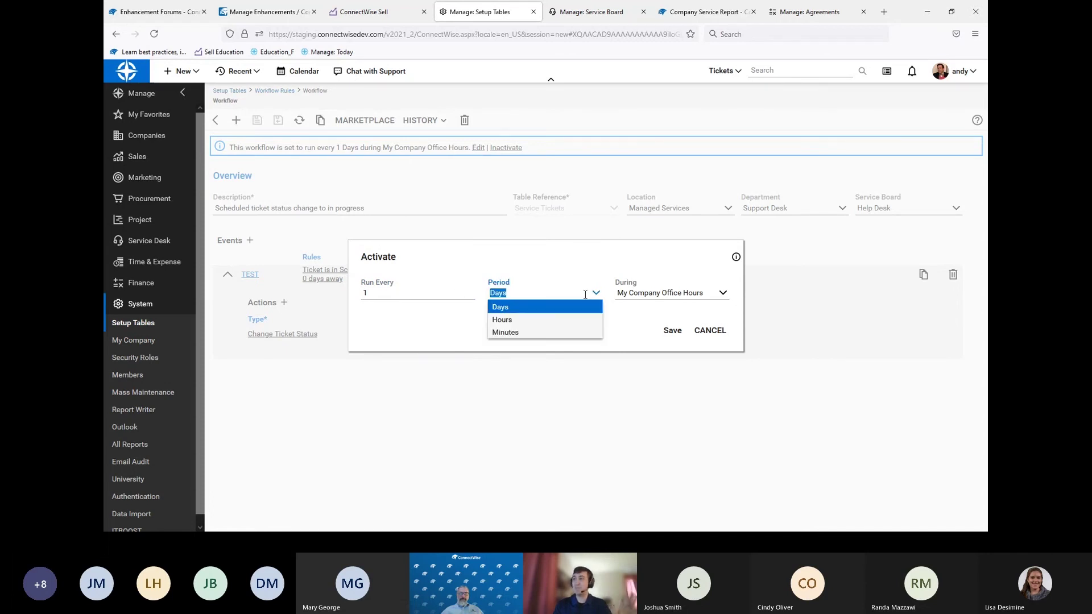
{"action": "left_click", "coordinate": [549, 321]}
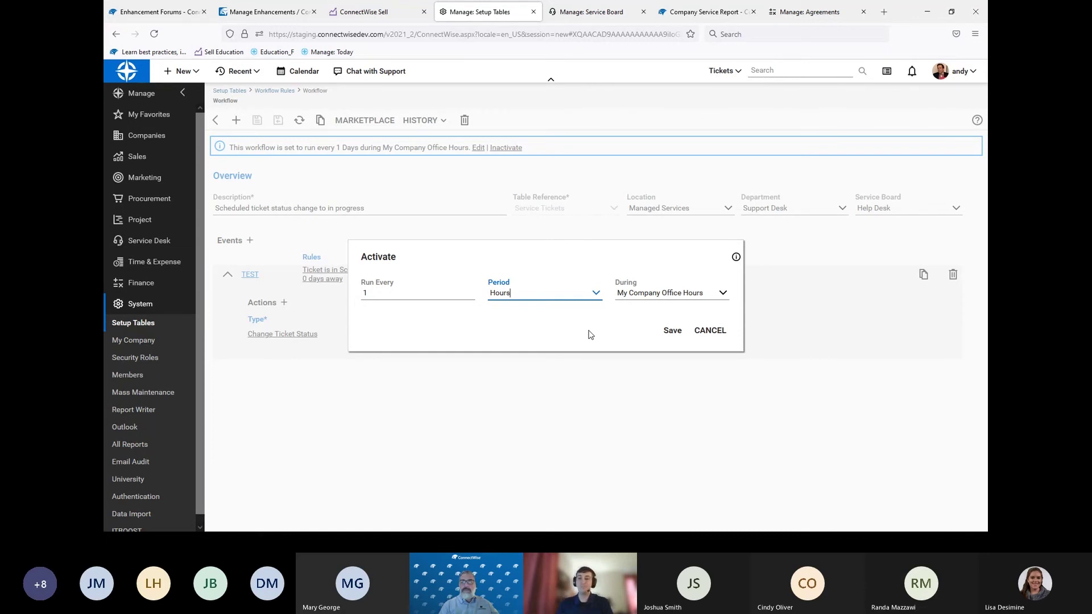
{"action": "left_click", "coordinate": [710, 331]}
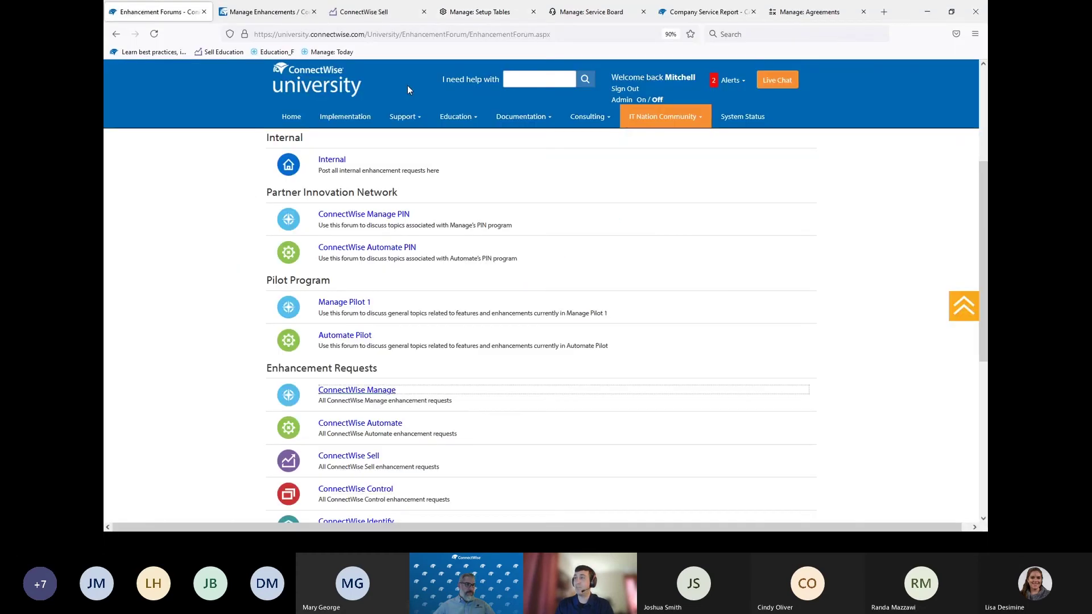
- In ConnectWise University's Video Library, search the Manage webinars for "renew"
{"action": "left_click", "coordinate": [463, 340]}
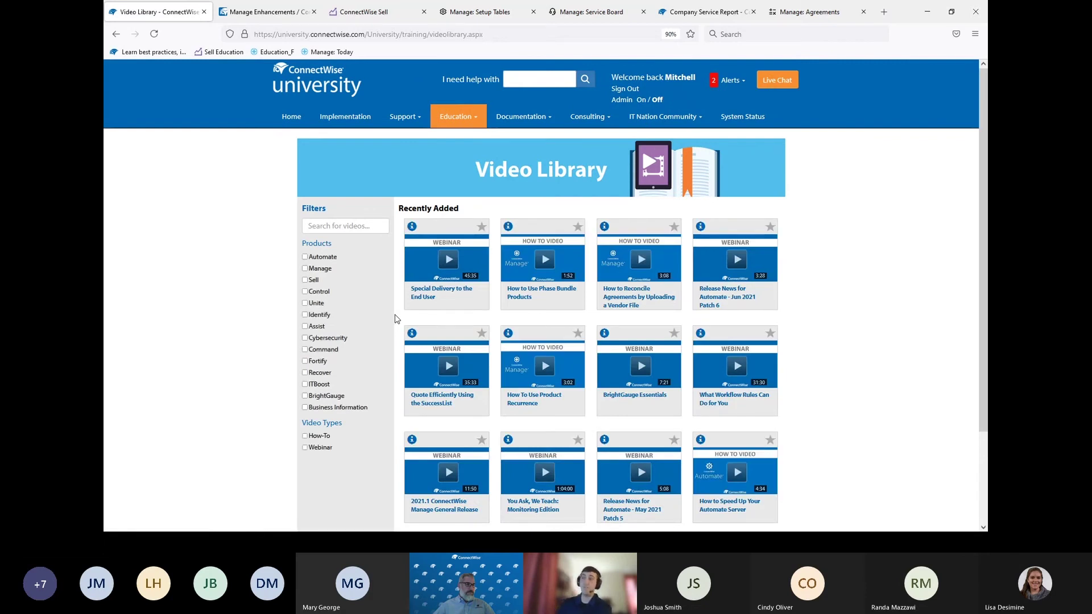
{"action": "left_click", "coordinate": [305, 448]}
{"action": "left_click", "coordinate": [305, 268]}
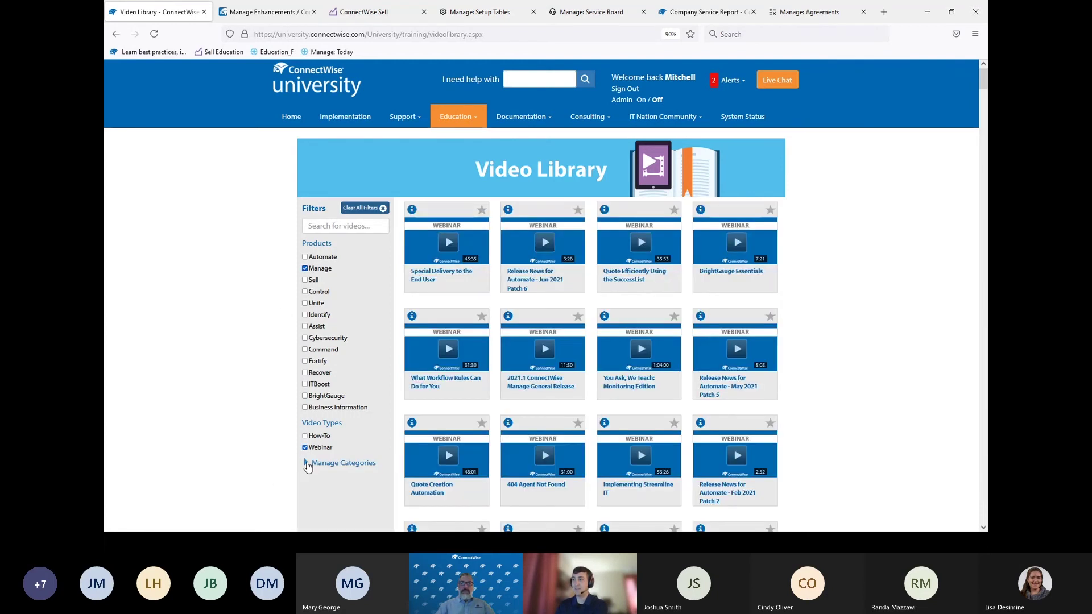
{"action": "left_click", "coordinate": [322, 226]}
{"action": "type", "text": "renew"}
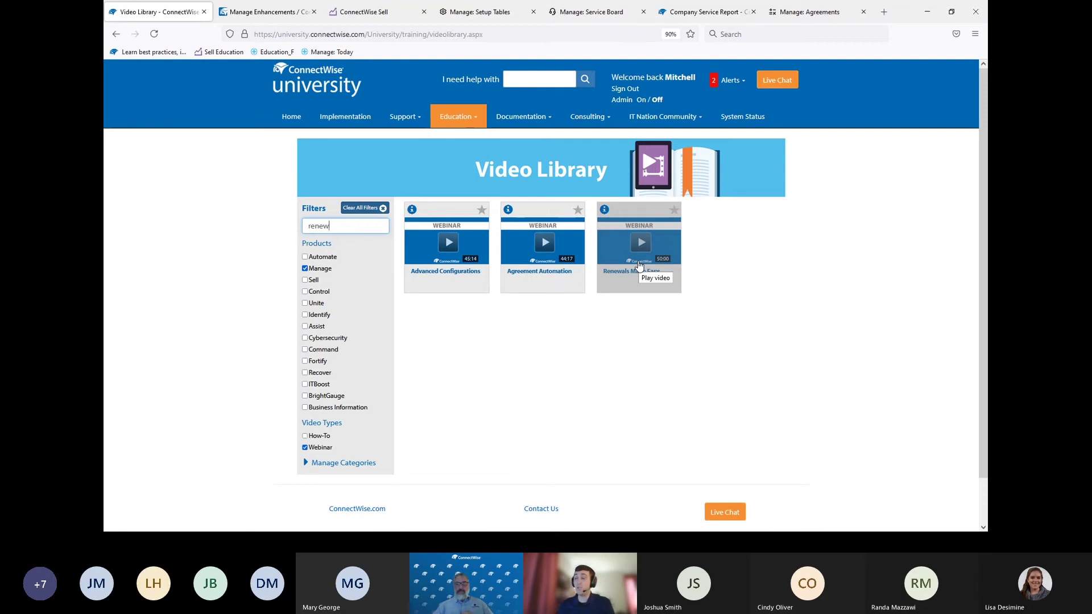
- Switch back to ConnectWise Manage and open the Workflow Rules setup table by searching the tables for "work"
{"action": "mouse_move", "coordinate": [716, 5]}
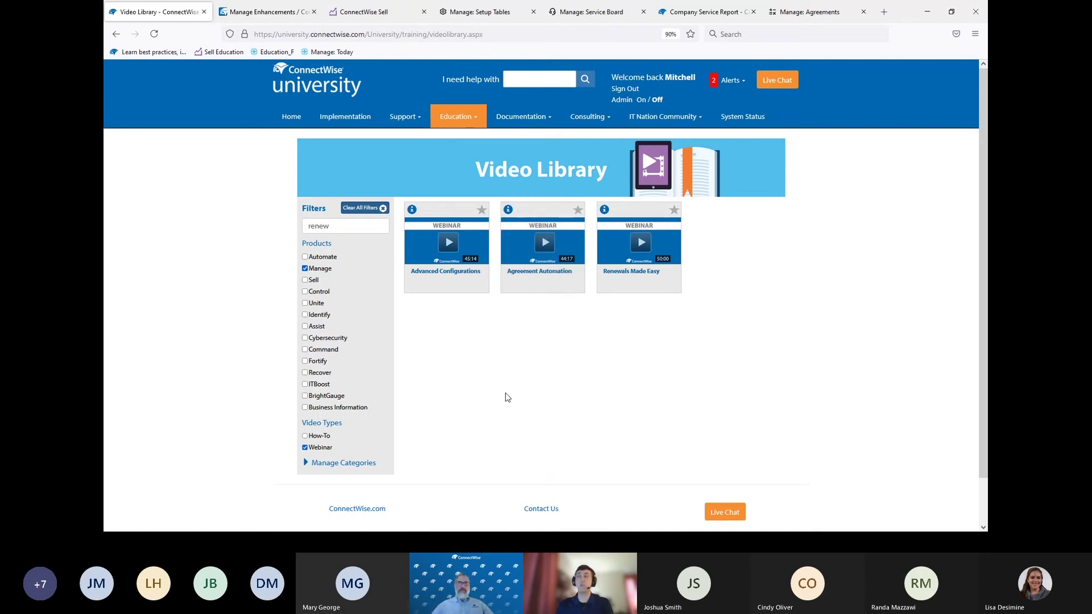
{"action": "left_click", "coordinate": [599, 10]}
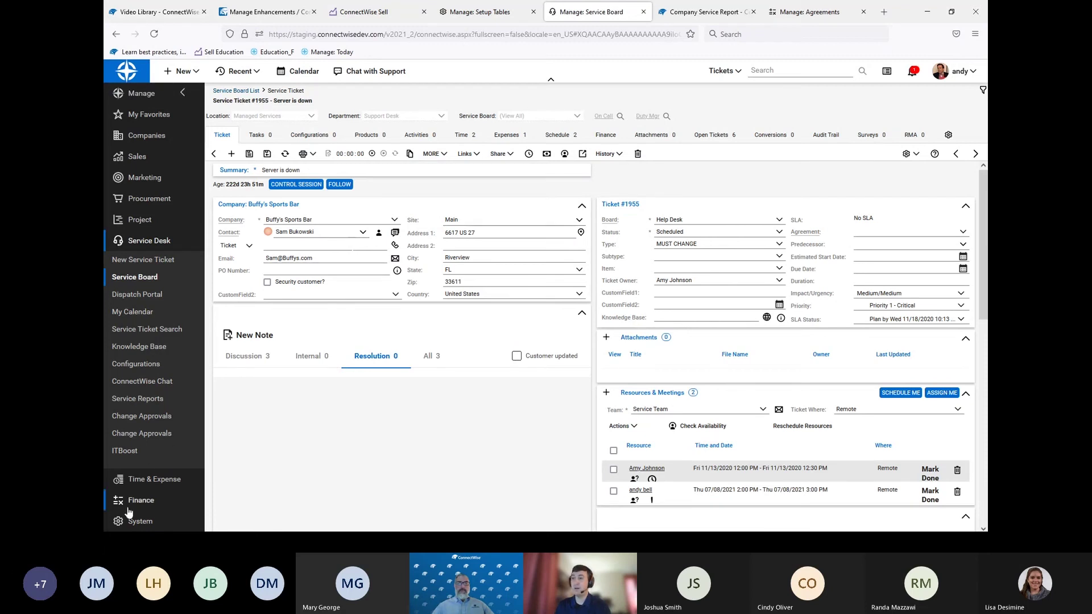
{"action": "key", "text": "ctrl+Tab"}
{"action": "key", "text": "ctrl+Tab"}
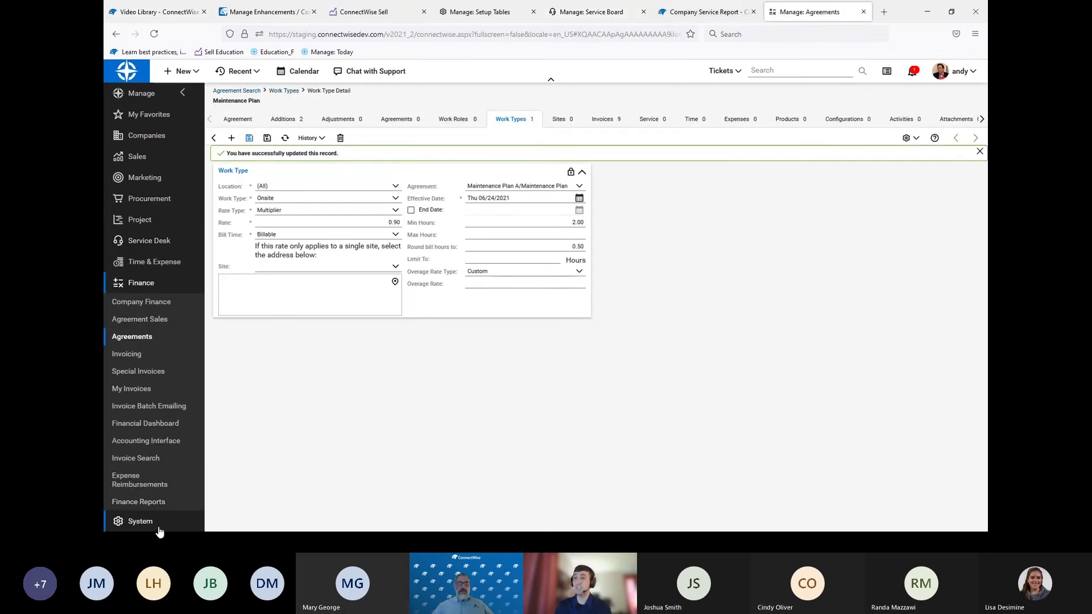
{"action": "left_click", "coordinate": [139, 521]}
{"action": "left_click", "coordinate": [142, 329]}
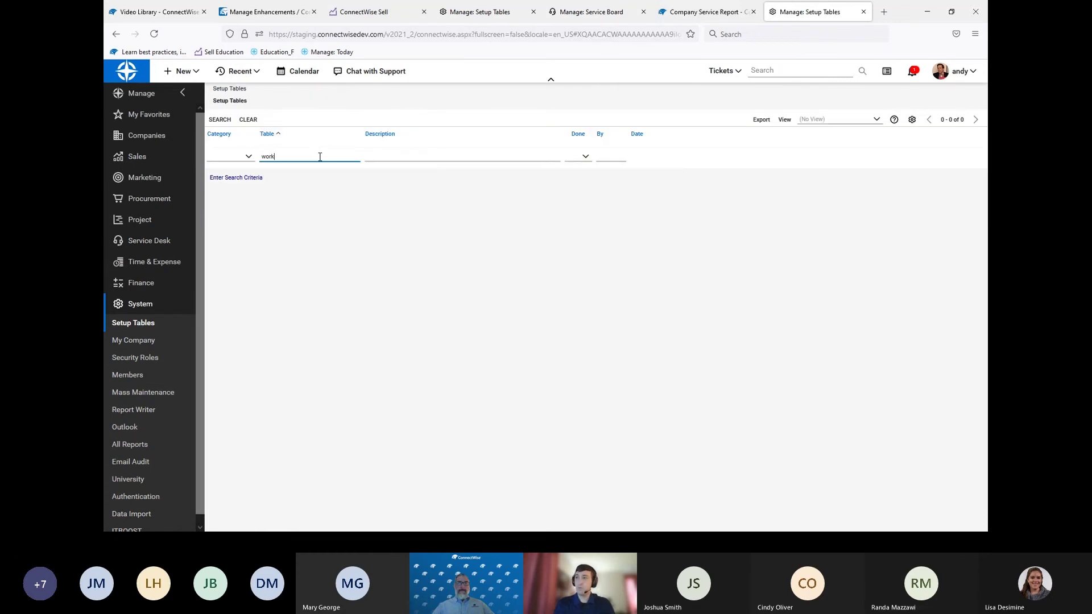
{"action": "left_click", "coordinate": [293, 207]}
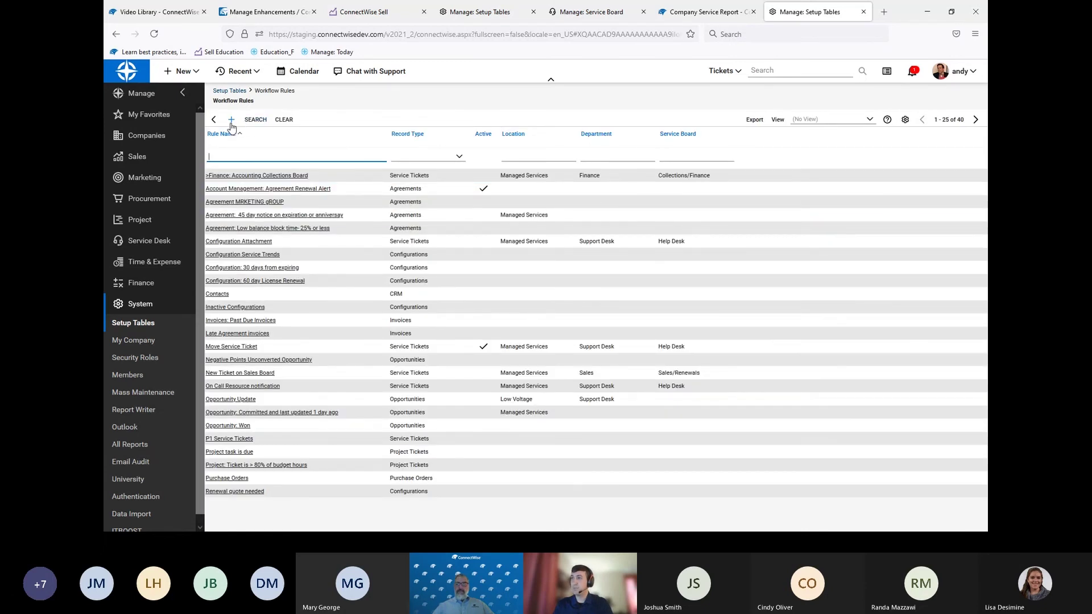
- Filter the workflow rules list to the Configurations record type
{"action": "left_click", "coordinate": [459, 156]}
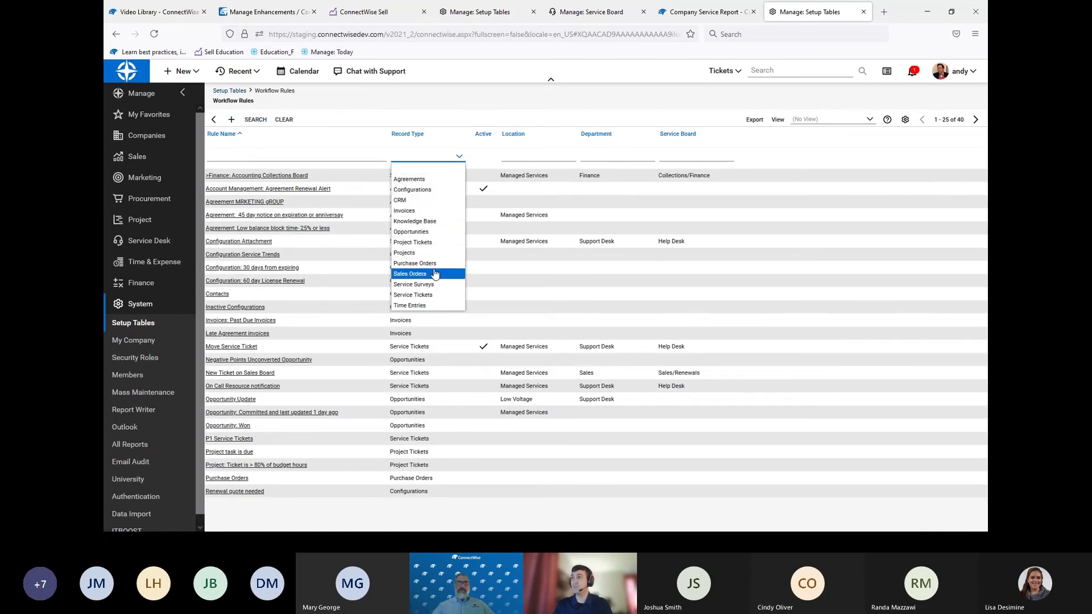
{"action": "left_click", "coordinate": [414, 189]}
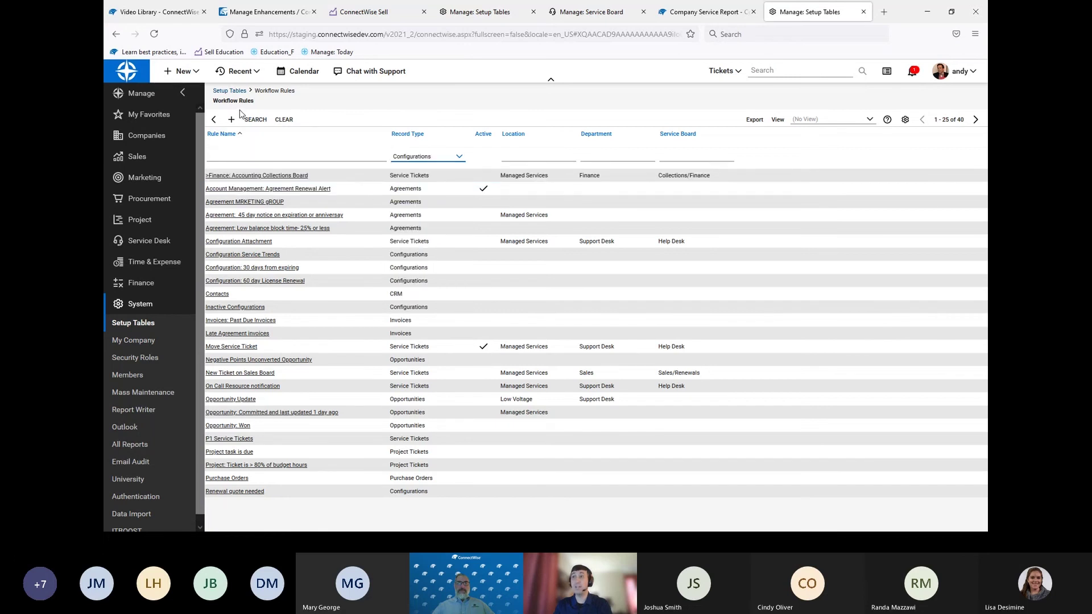
{"action": "left_click", "coordinate": [254, 120]}
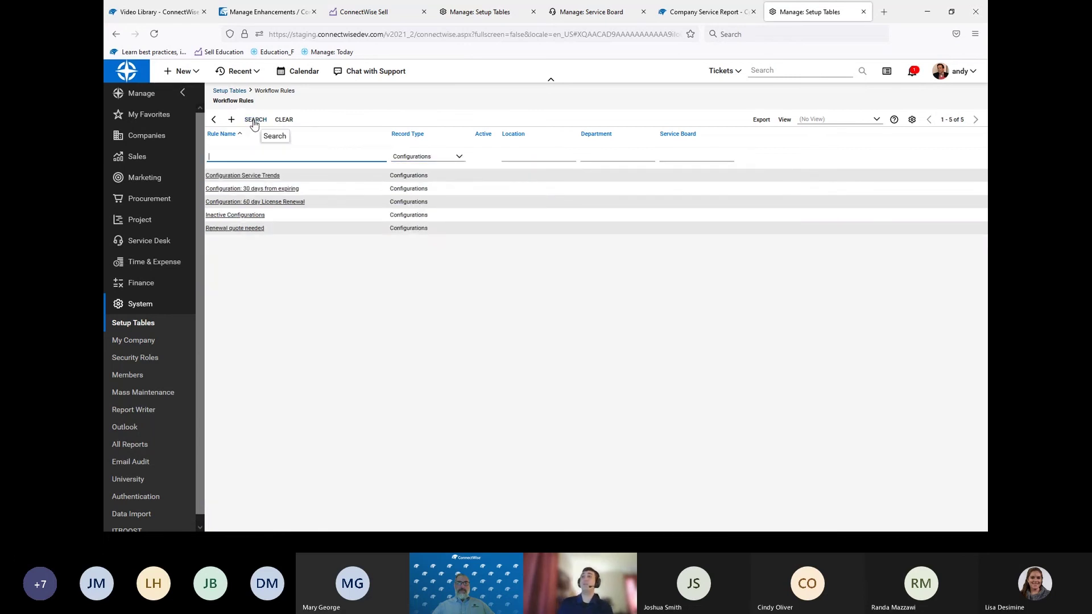
- Review the "Configuration: 60 day License Renewal" rule and then open "Configuration: 30 days from expiring"
{"action": "left_click", "coordinate": [289, 204]}
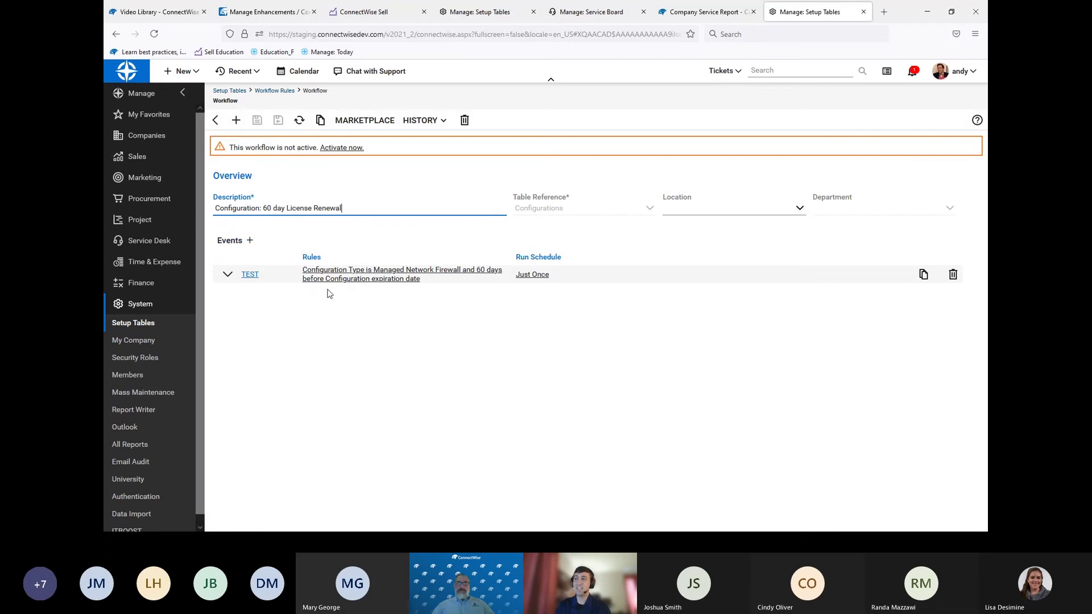
{"action": "left_click", "coordinate": [216, 120]}
{"action": "left_click", "coordinate": [262, 189]}
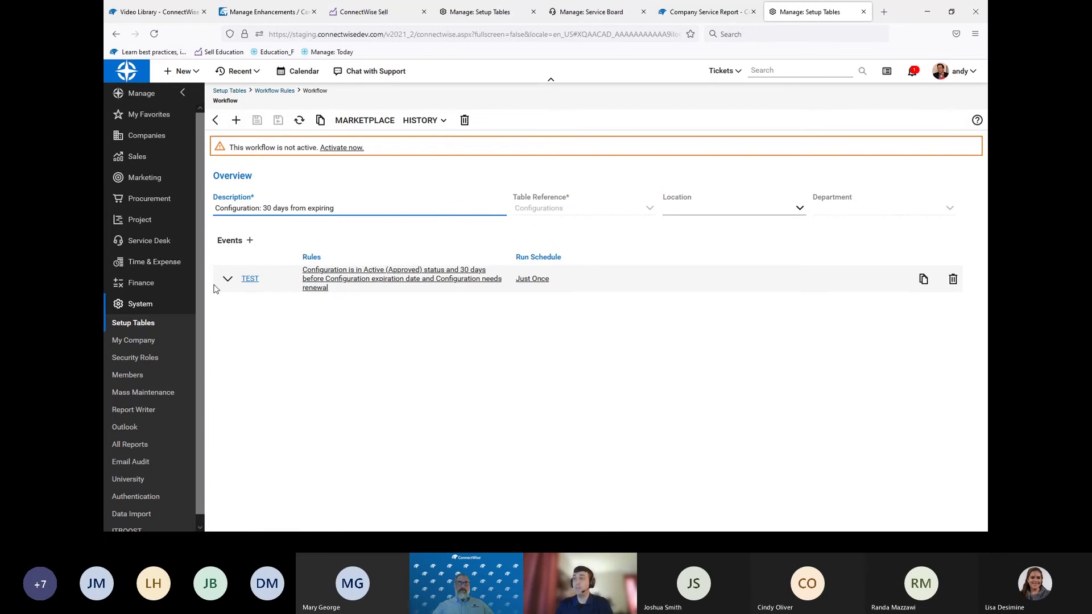
- Review the rule conditions of the TEST event in the 30-days-from-expiring workflow, then expand the event's actions
{"action": "left_click", "coordinate": [369, 283]}
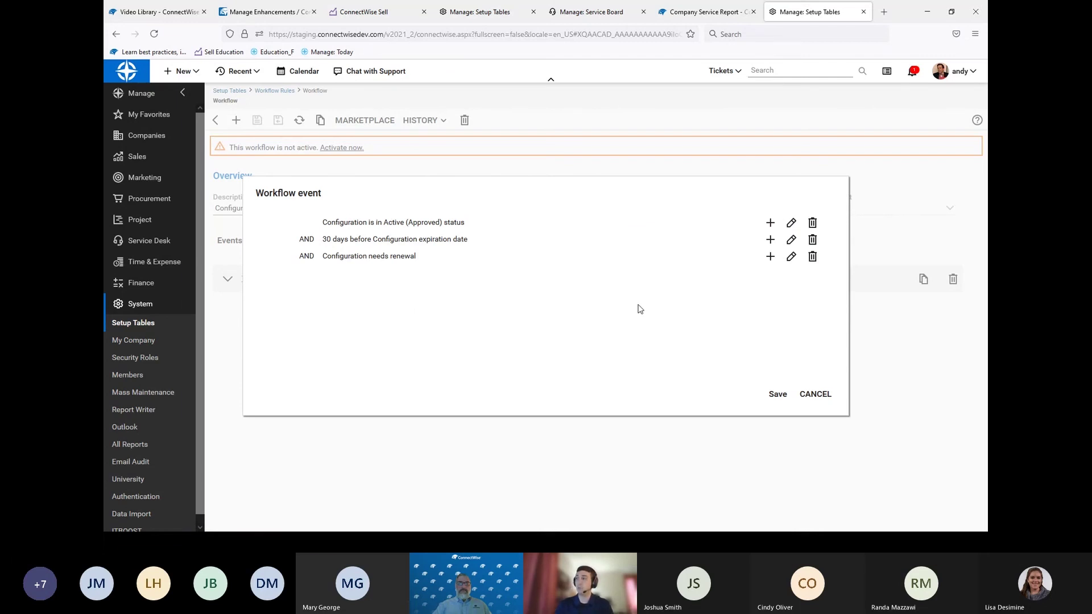
{"action": "left_click", "coordinate": [817, 395]}
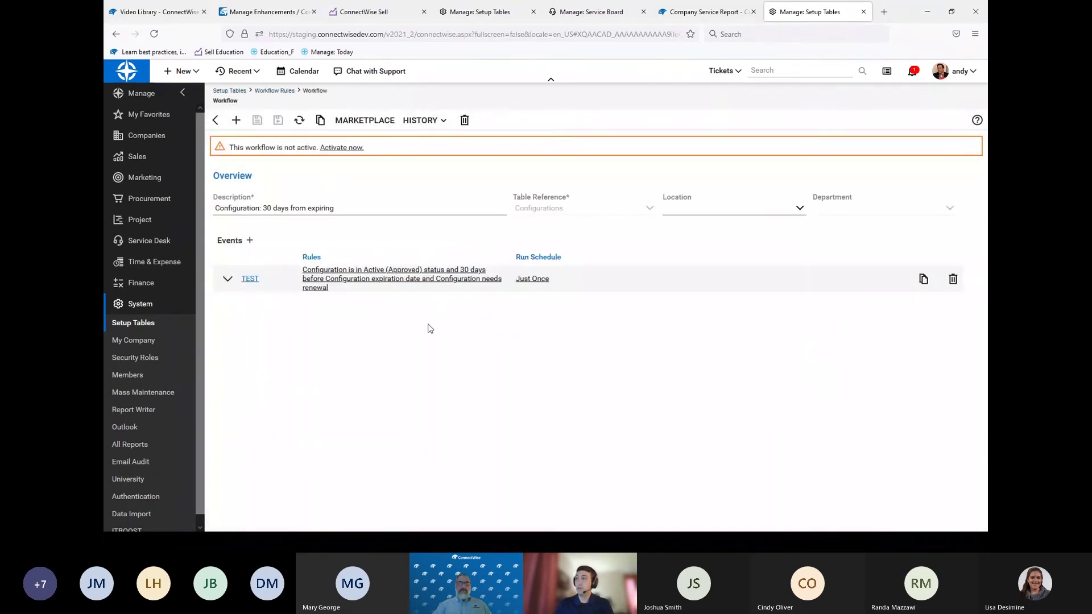
{"action": "left_click", "coordinate": [537, 290]}
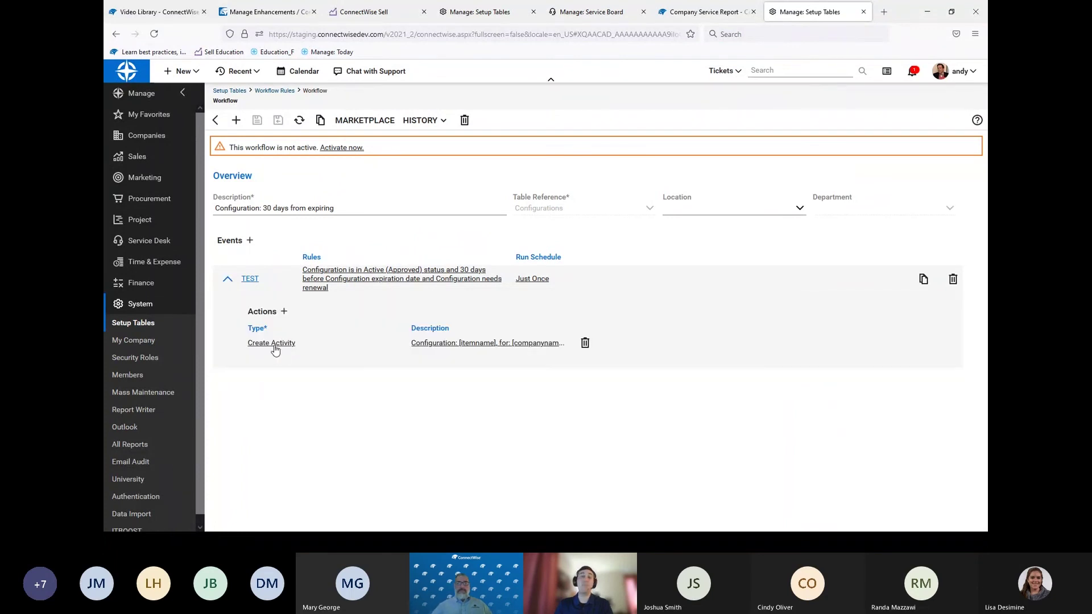
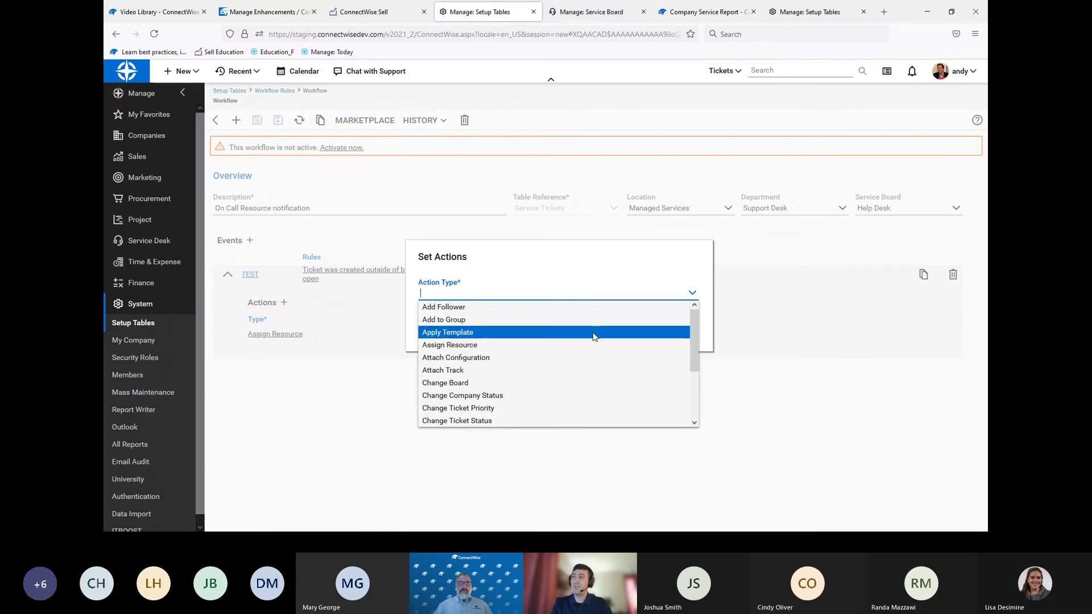
- Add a Send Email action to the On Call Resource notification rule, send it to Email Address, and enter the recipient's email
{"action": "scroll", "coordinate": [593, 335], "scroll_direction": "down", "scroll_amount": 3}
{"action": "left_click", "coordinate": [511, 392]}
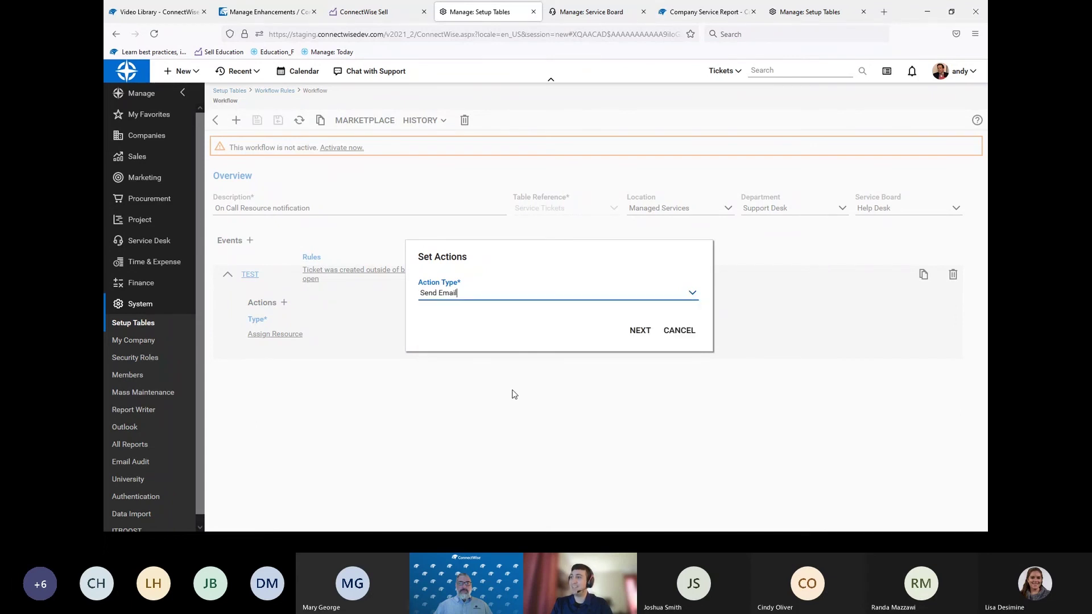
{"action": "left_click", "coordinate": [632, 332]}
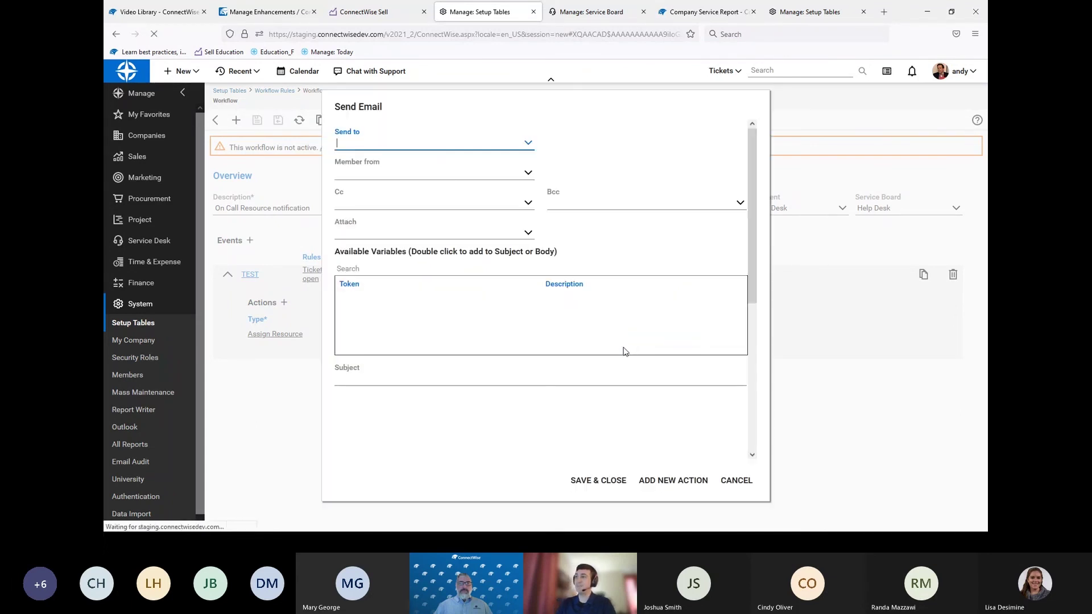
{"action": "left_click", "coordinate": [526, 147]}
{"action": "scroll", "coordinate": [392, 220], "scroll_direction": "down", "scroll_amount": 4}
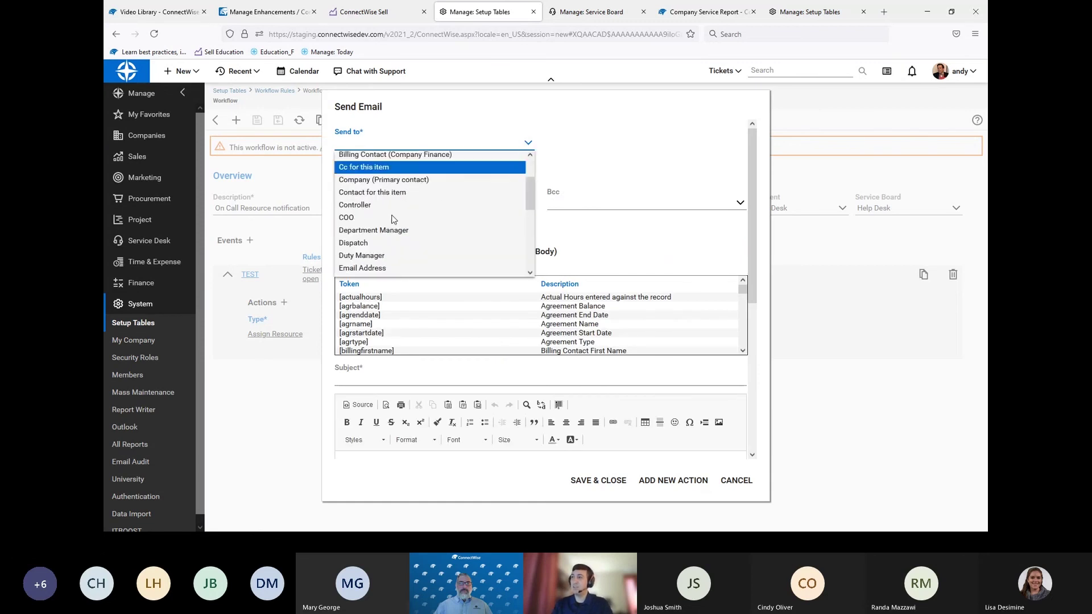
{"action": "scroll", "coordinate": [392, 220], "scroll_direction": "down", "scroll_amount": 2}
{"action": "left_click", "coordinate": [391, 162]}
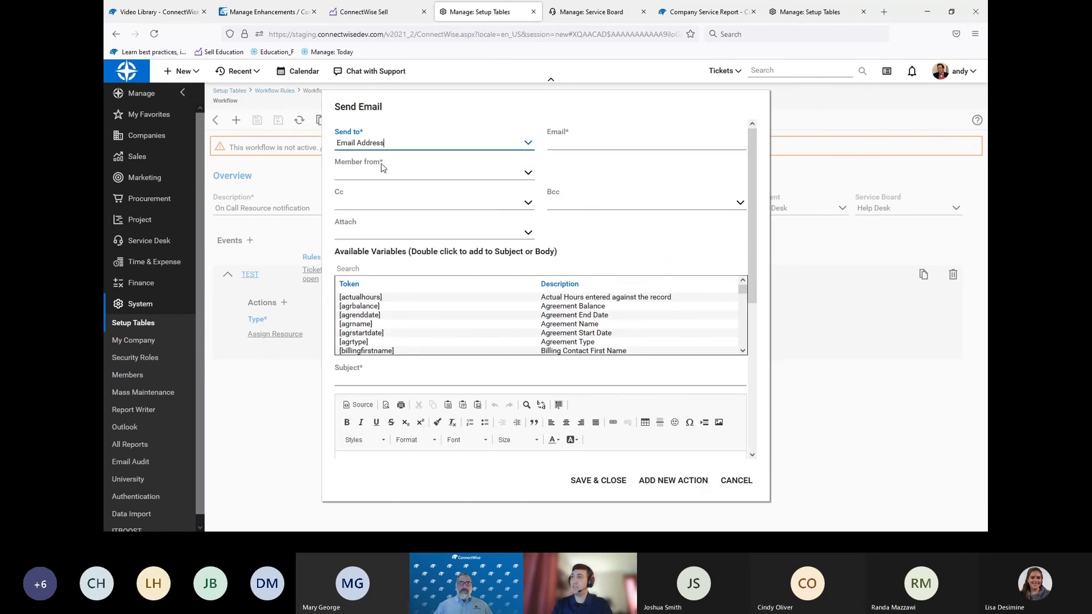
{"action": "left_click", "coordinate": [663, 145]}
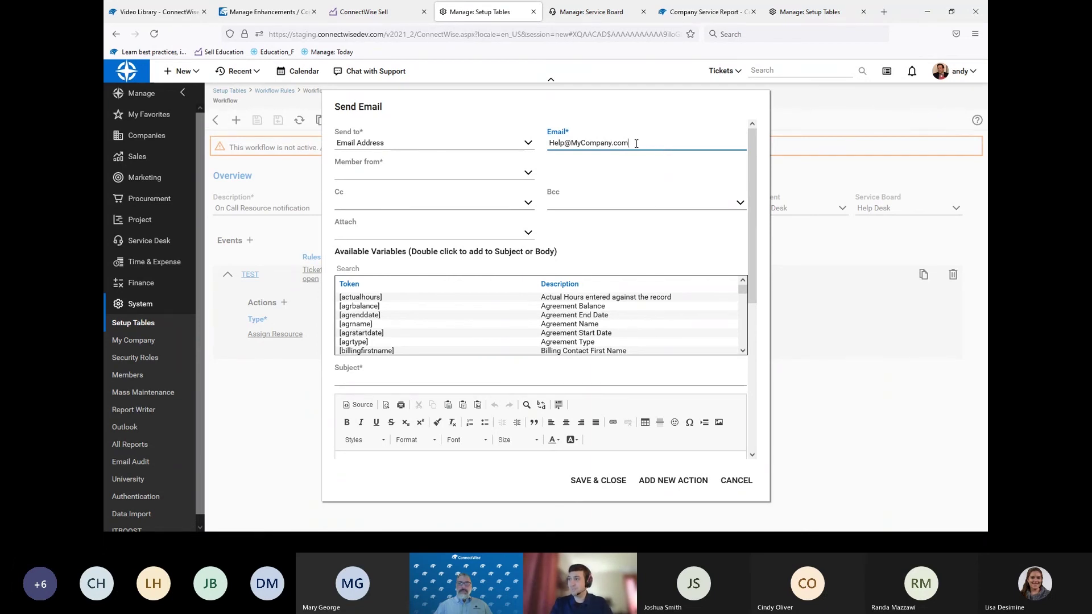
- Set the email subject to "Ticket #[srnumber]", inserting the Service Ticket # variable, and look over the message body area
{"action": "scroll", "coordinate": [626, 153], "scroll_direction": "down", "scroll_amount": 2}
{"action": "left_click", "coordinate": [414, 318]}
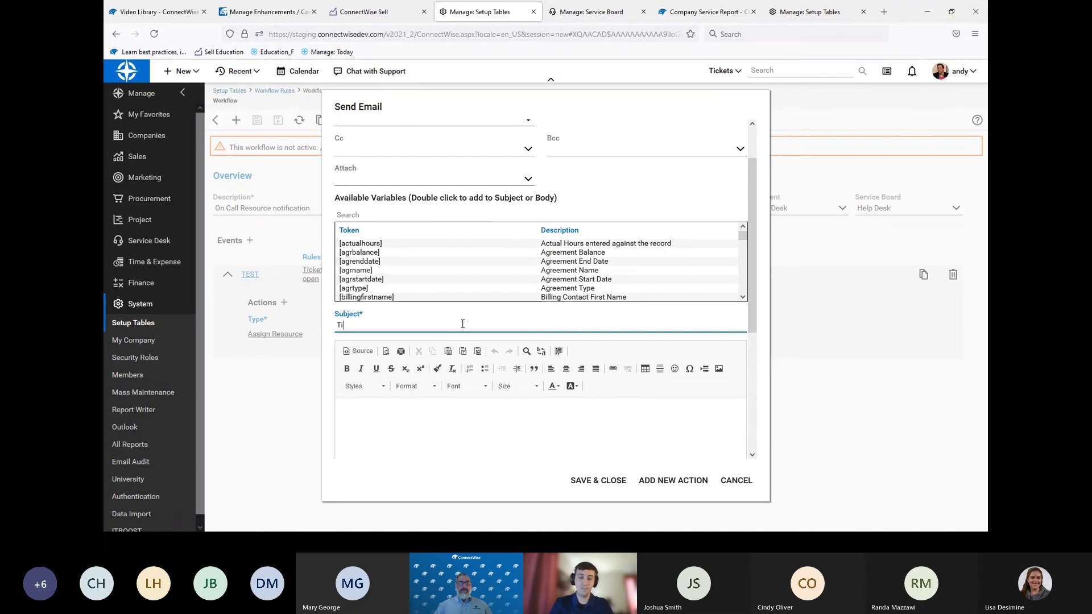
{"action": "scroll", "coordinate": [413, 285], "scroll_direction": "down", "scroll_amount": 15}
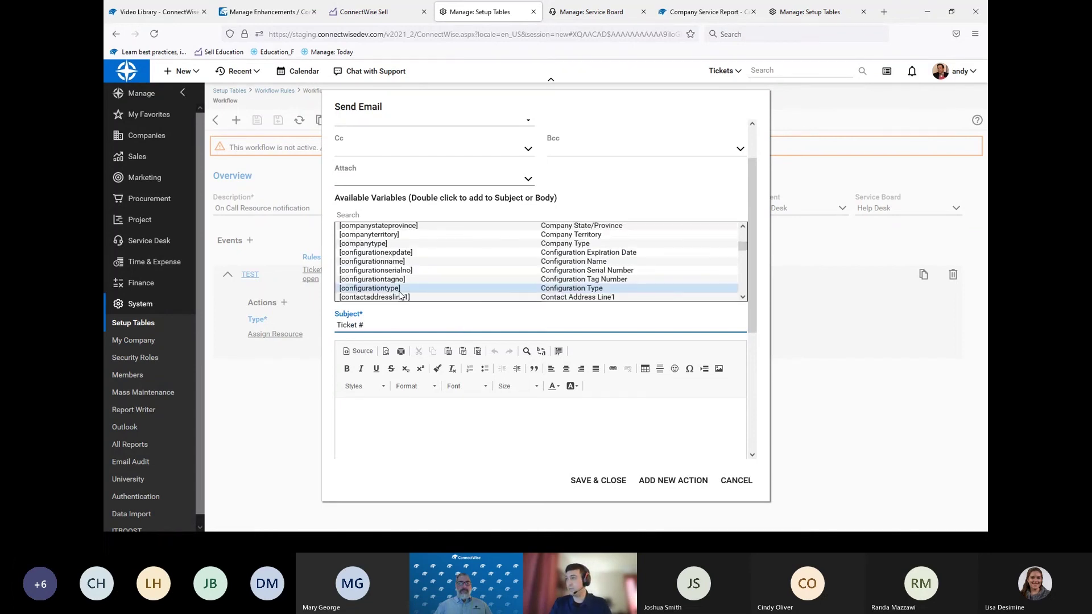
{"action": "scroll", "coordinate": [414, 284], "scroll_direction": "down", "scroll_amount": 20}
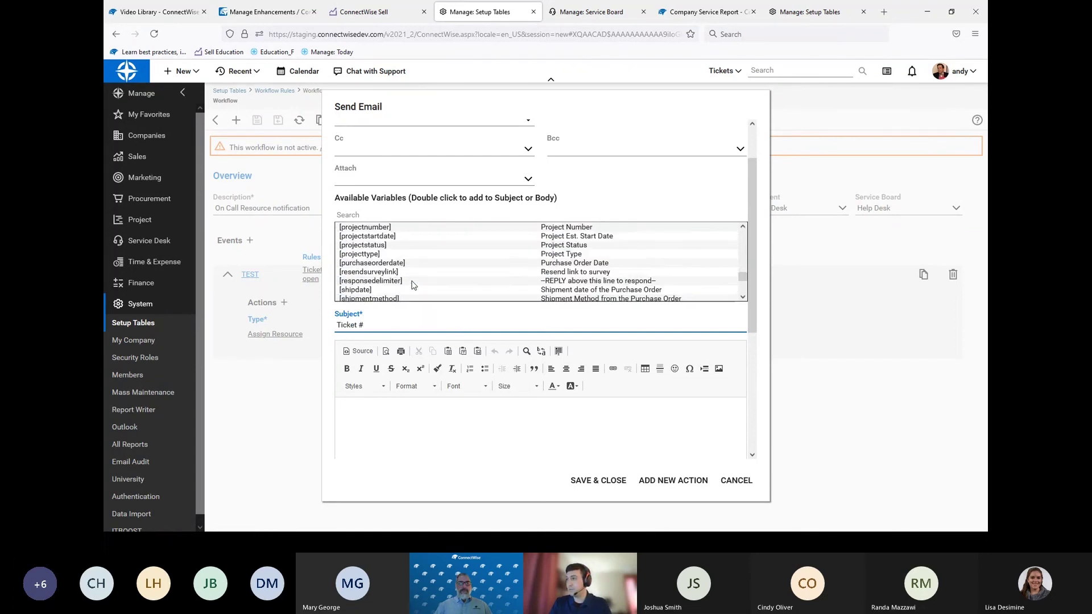
{"action": "scroll", "coordinate": [380, 274], "scroll_direction": "up", "scroll_amount": 2}
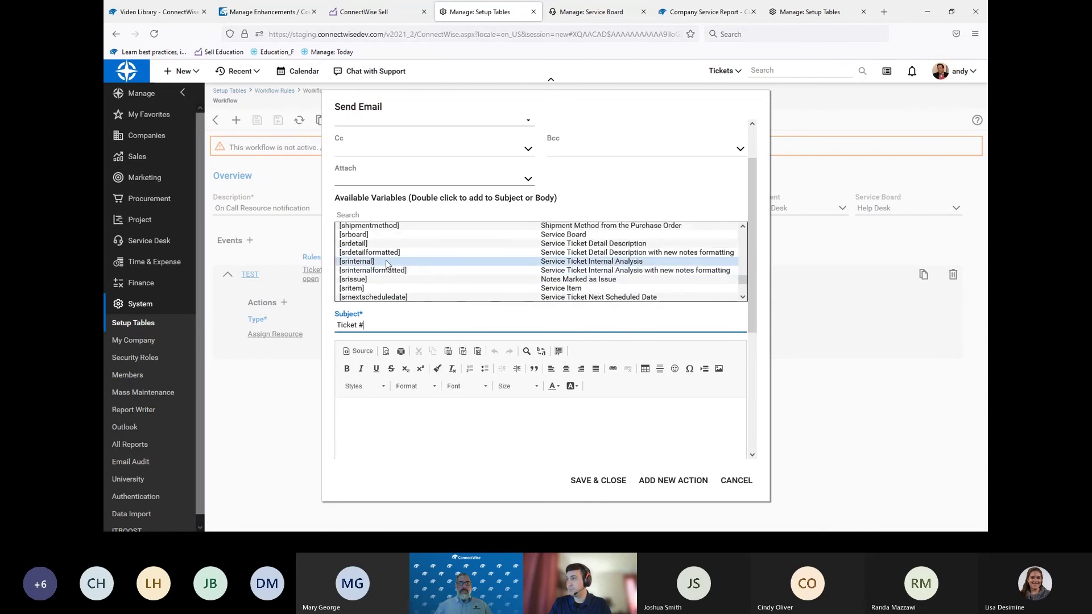
{"action": "scroll", "coordinate": [380, 276], "scroll_direction": "down", "scroll_amount": 2}
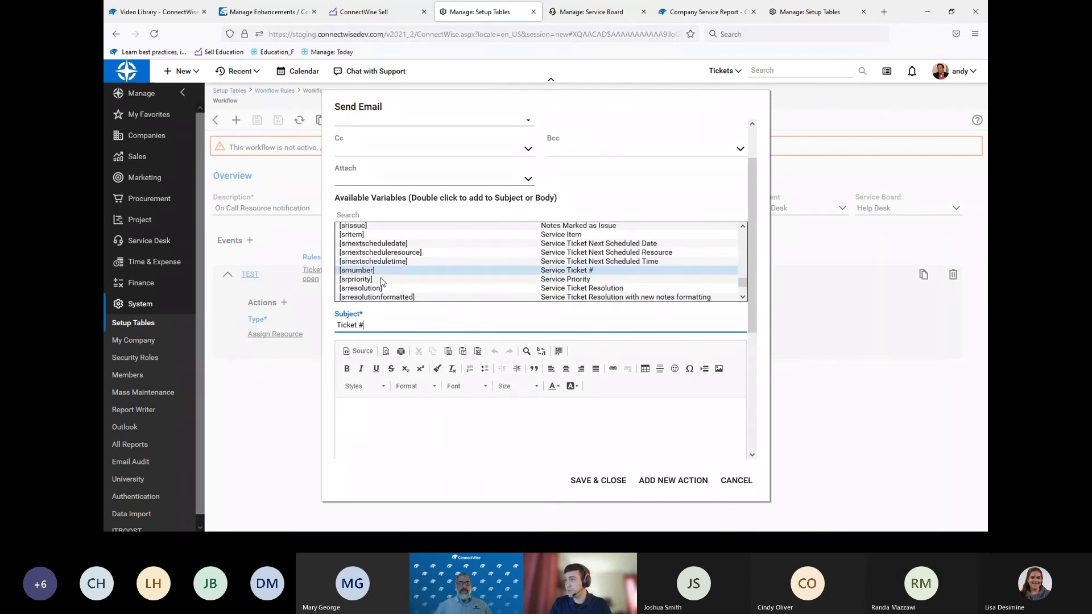
{"action": "double_click", "coordinate": [382, 270]}
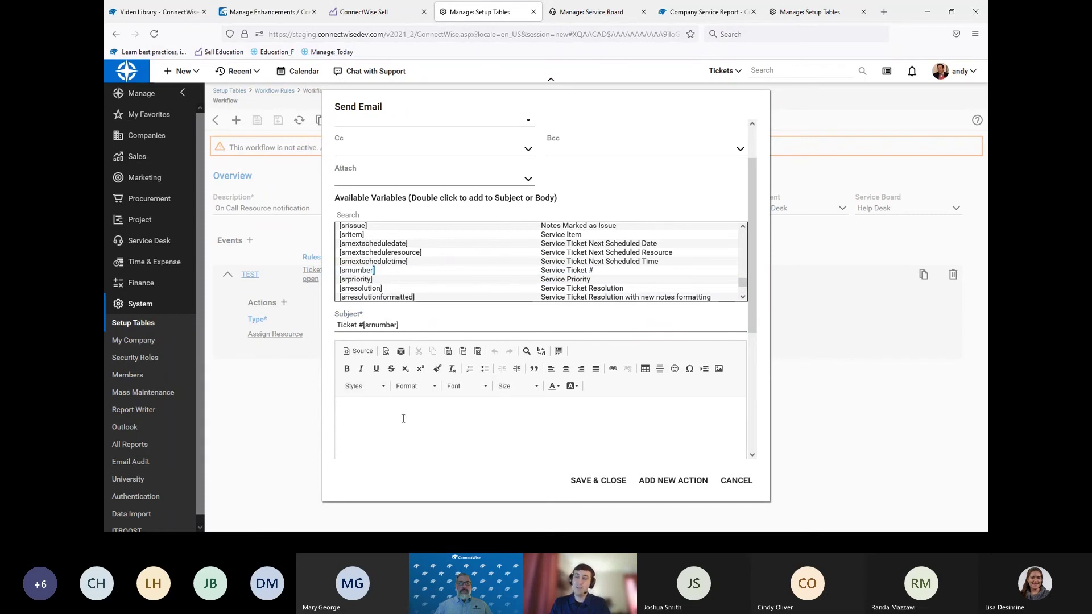
{"action": "left_click", "coordinate": [400, 325]}
{"action": "left_click_drag", "start_coordinate": [400, 324], "coordinate": [367, 322]}
{"action": "left_click", "coordinate": [371, 434]}
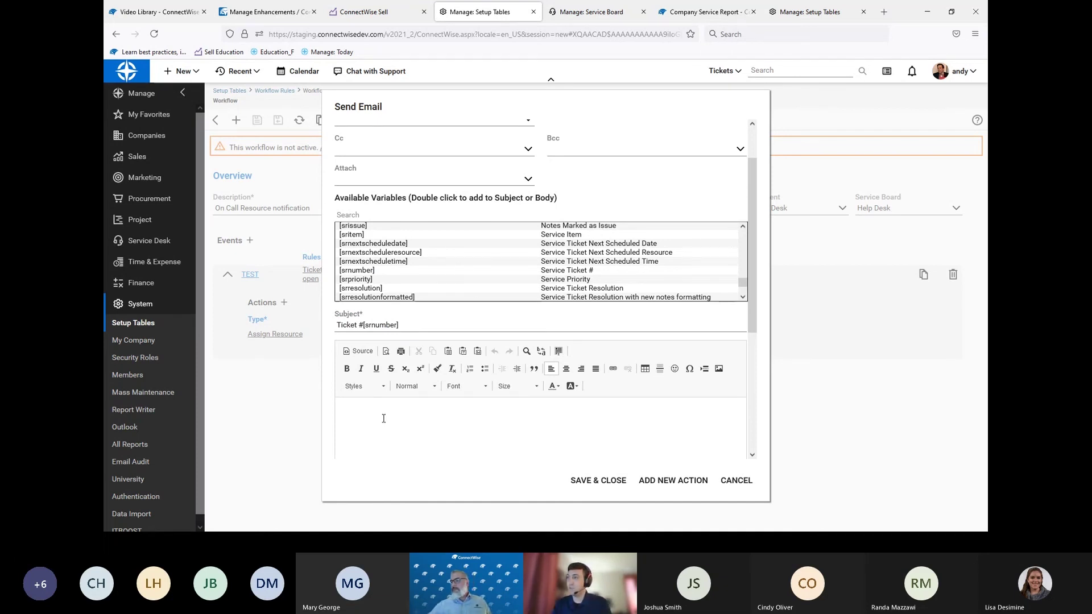
{"action": "scroll", "coordinate": [384, 418], "scroll_direction": "up", "scroll_amount": 2}
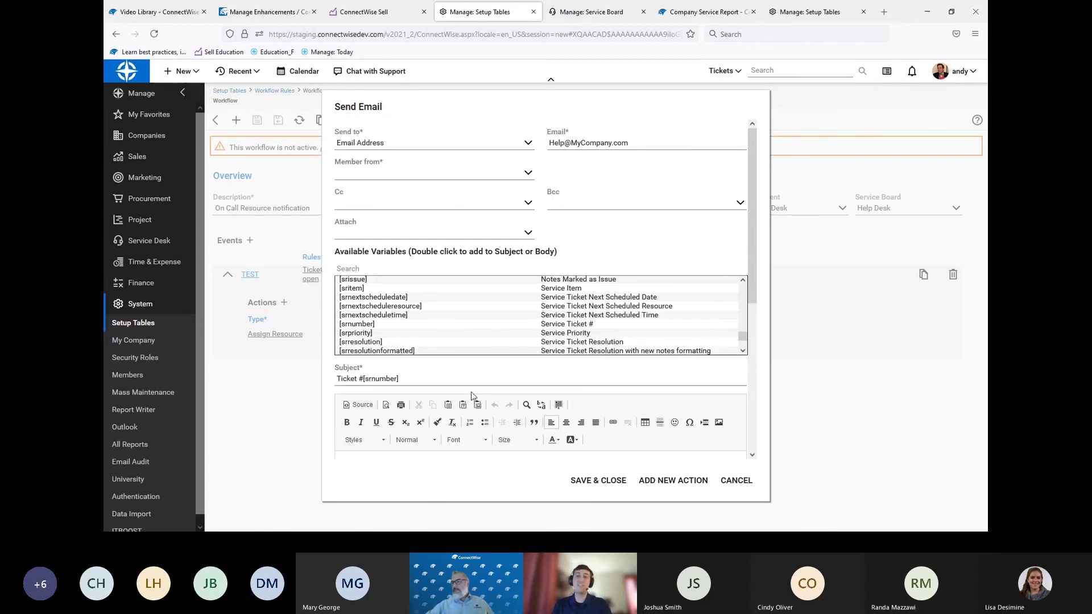
{"action": "scroll", "coordinate": [471, 396], "scroll_direction": "down", "scroll_amount": 5}
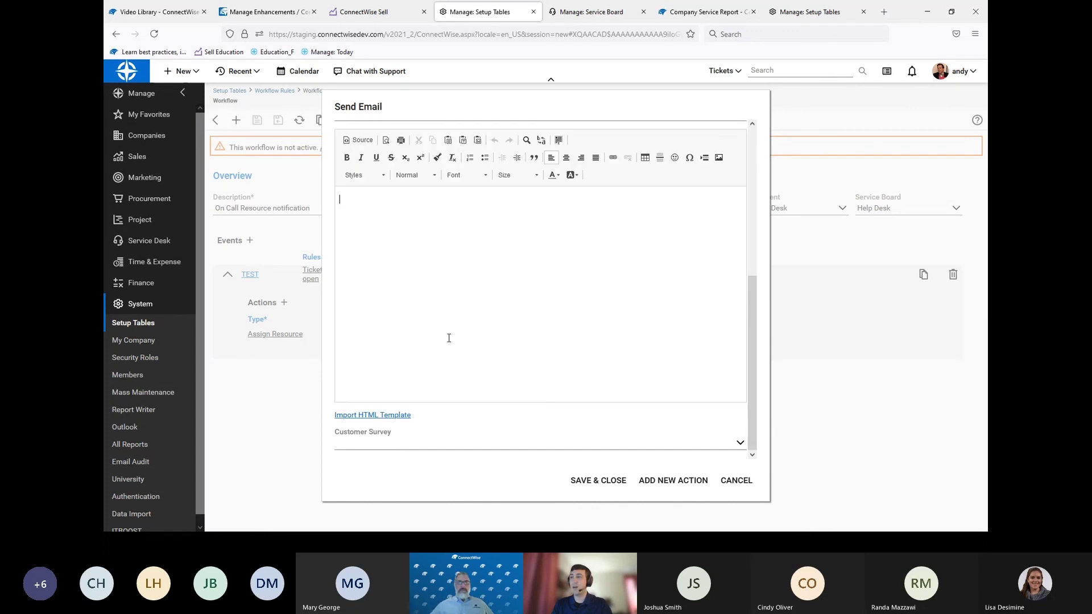
{"action": "scroll", "coordinate": [493, 334], "scroll_direction": "up", "scroll_amount": 4}
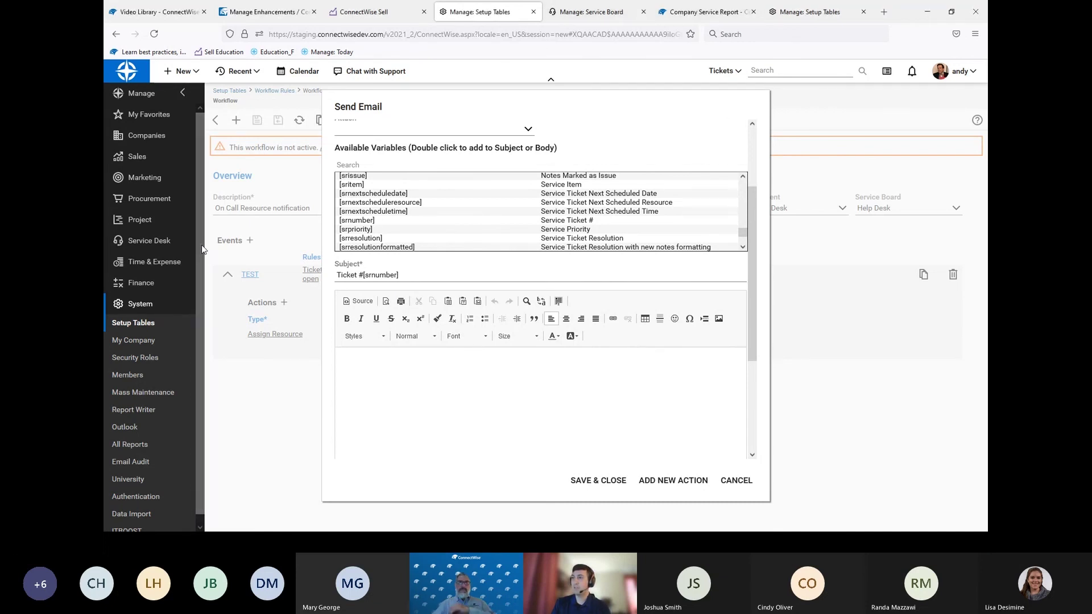
- Open the Procurement module's Product Catalog and Procurement Reports in separate browser tabs, keeping the email setup open
{"action": "left_click", "coordinate": [149, 200]}
{"action": "right_click", "coordinate": [148, 217]}
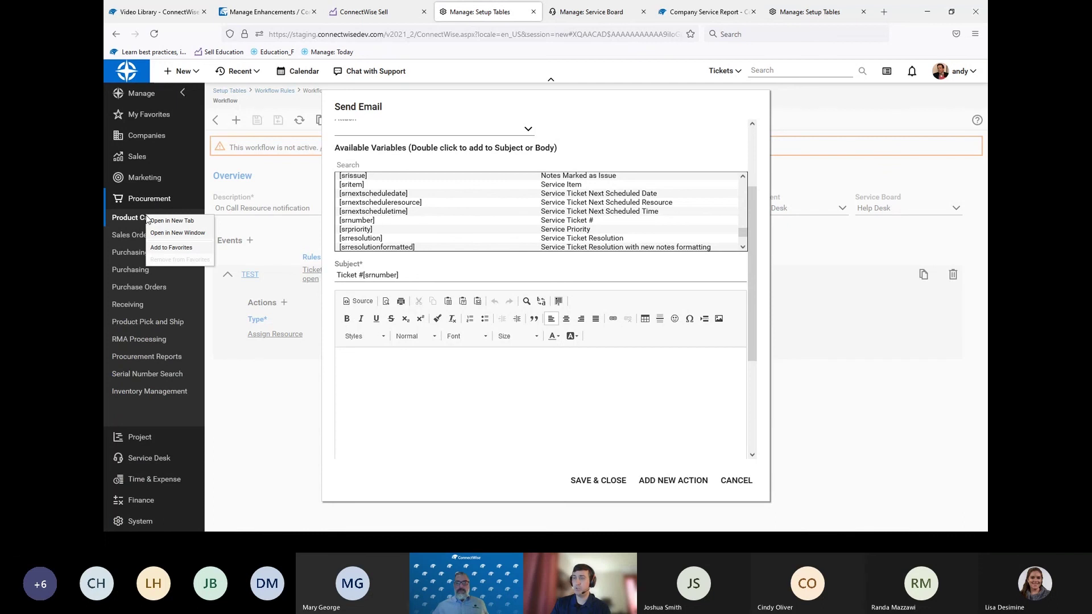
{"action": "left_click", "coordinate": [164, 222]}
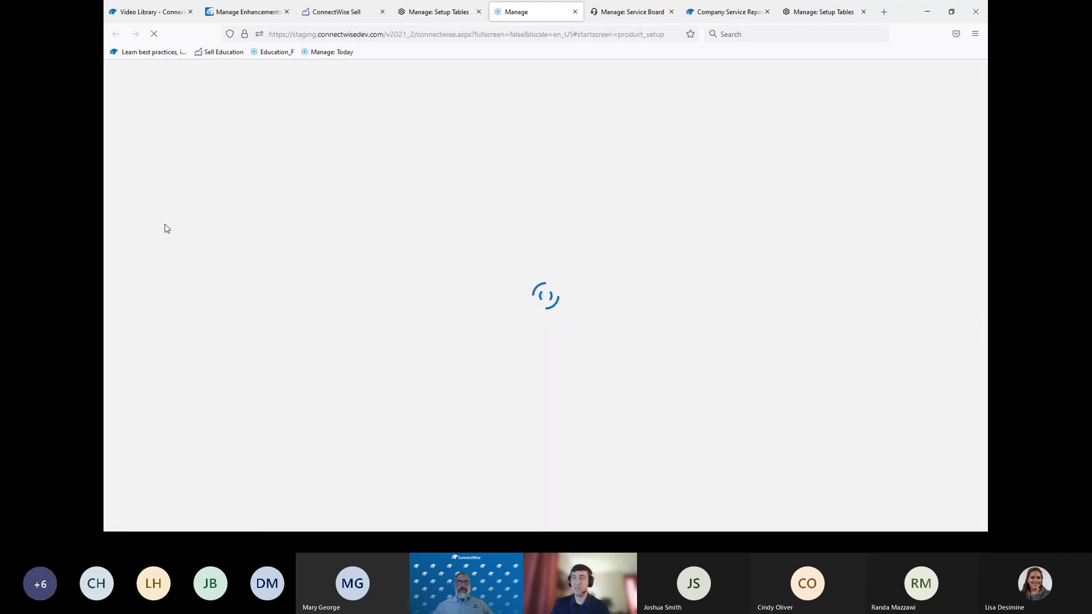
{"action": "left_click", "coordinate": [423, 11]}
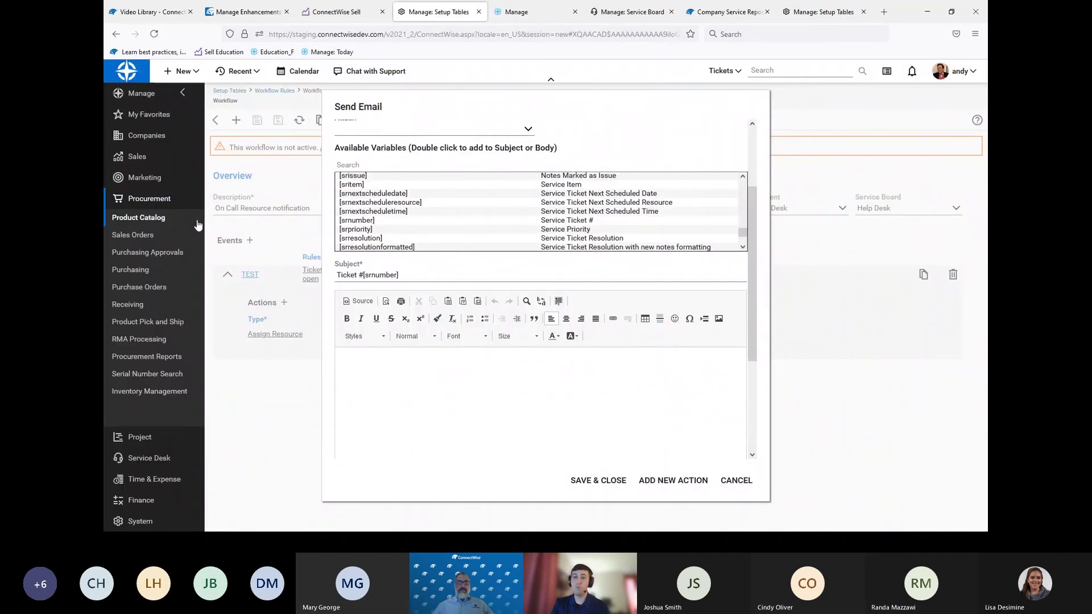
{"action": "right_click", "coordinate": [155, 357]}
{"action": "left_click", "coordinate": [167, 368]}
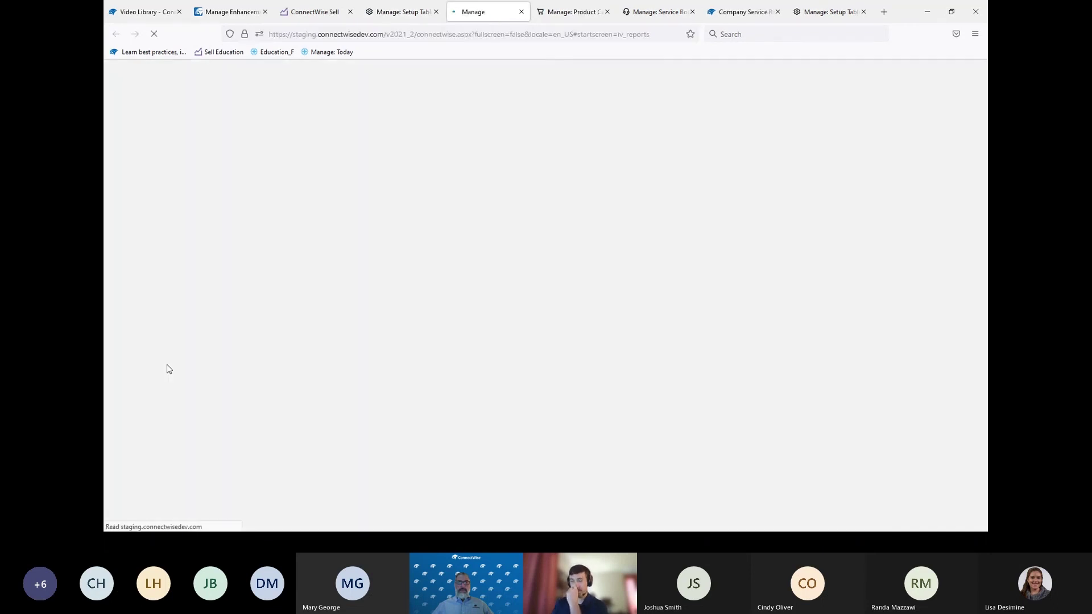
{"action": "left_click", "coordinate": [418, 13]}
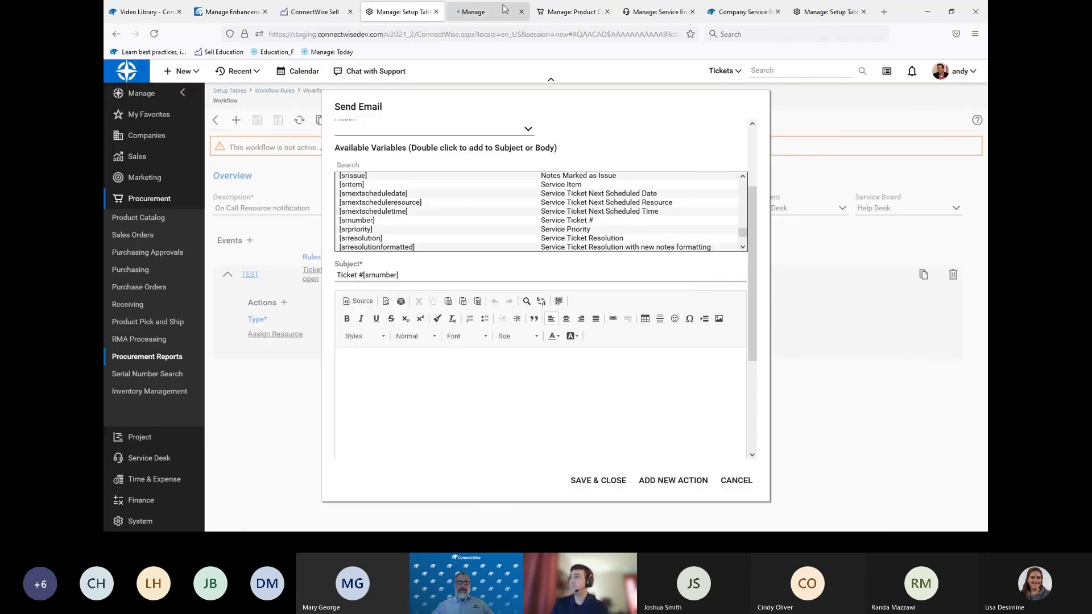
- Filter the Product Catalog to products with the Inventory class
{"action": "left_click", "coordinate": [545, 8]}
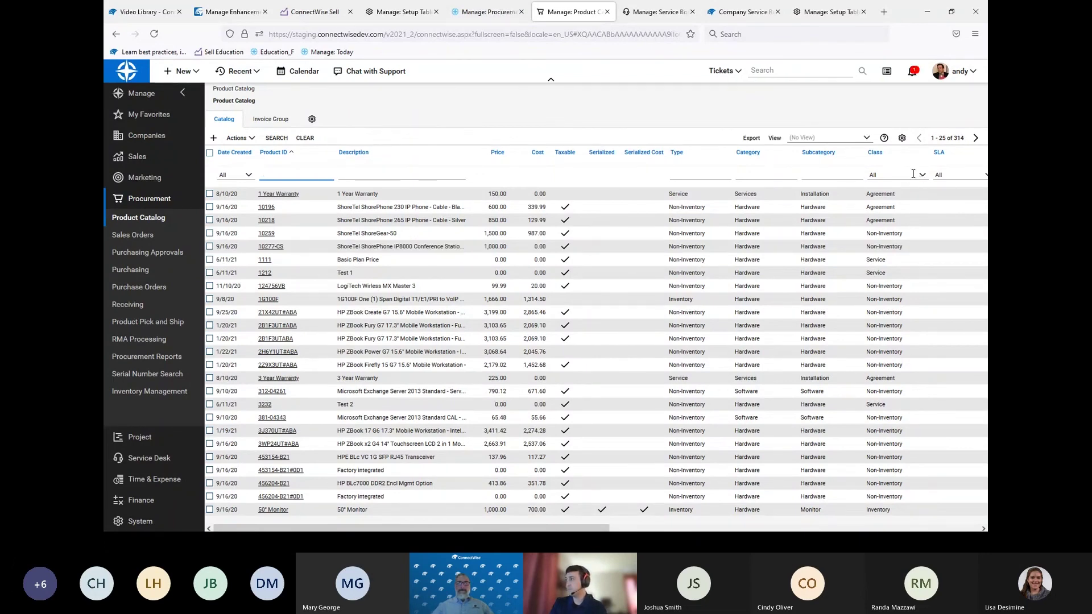
{"action": "left_click", "coordinate": [913, 178]}
{"action": "left_click", "coordinate": [892, 203]}
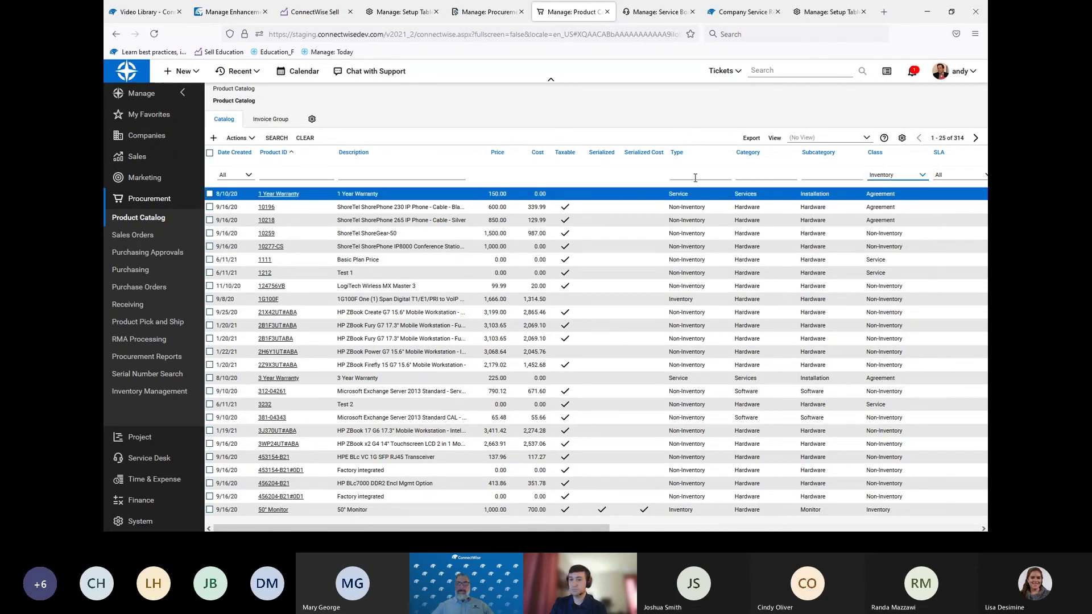
{"action": "left_click", "coordinate": [277, 139]}
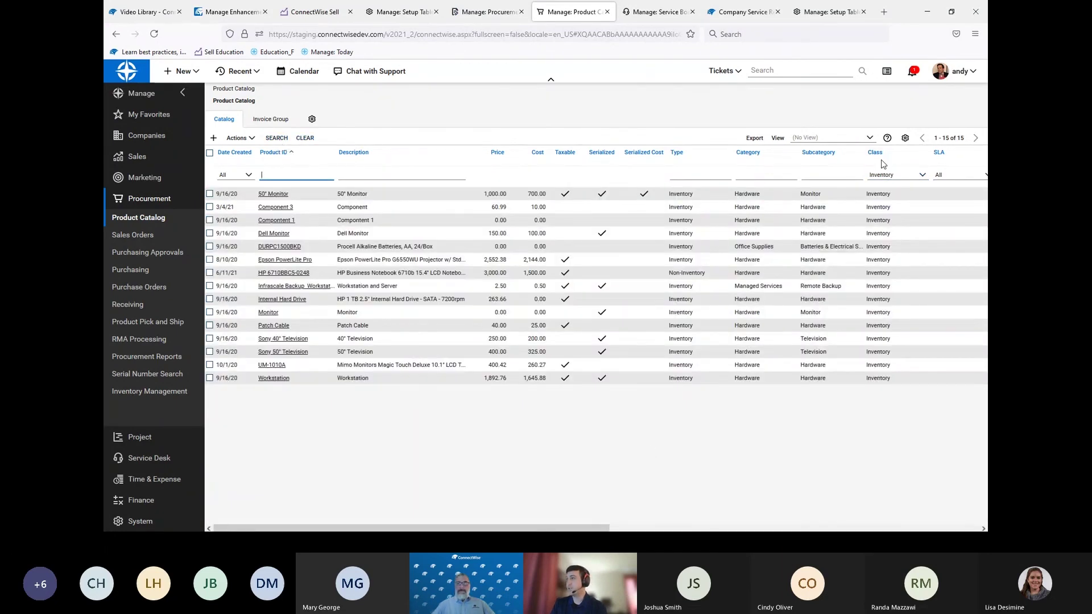
- Open the Sony 50" Television product and examine its references, including serial numbers, purchase date and warehouse details
{"action": "left_click", "coordinate": [281, 352]}
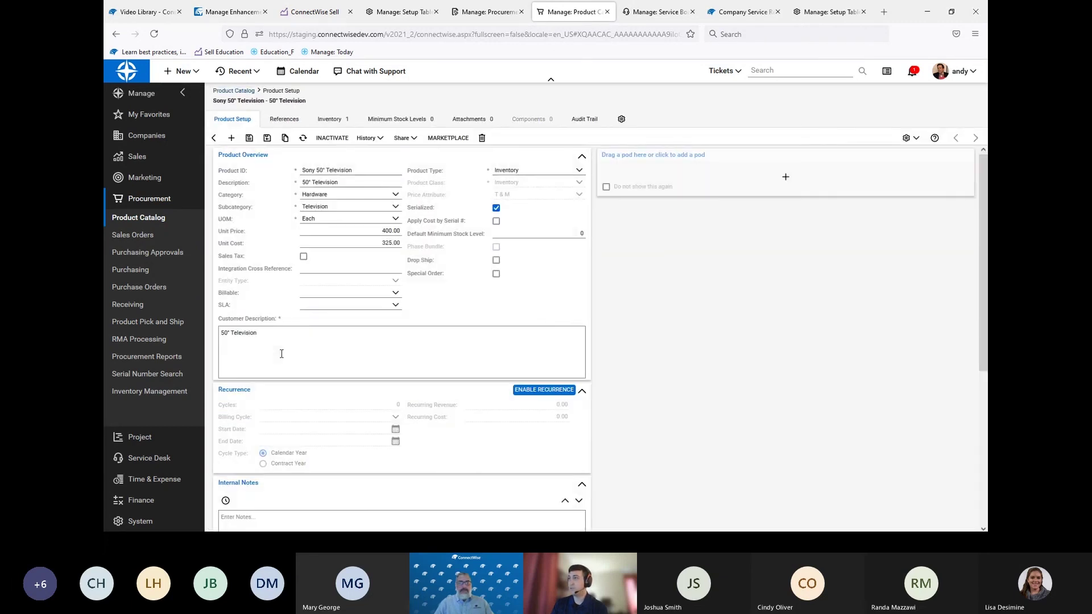
{"action": "left_click", "coordinate": [286, 121]}
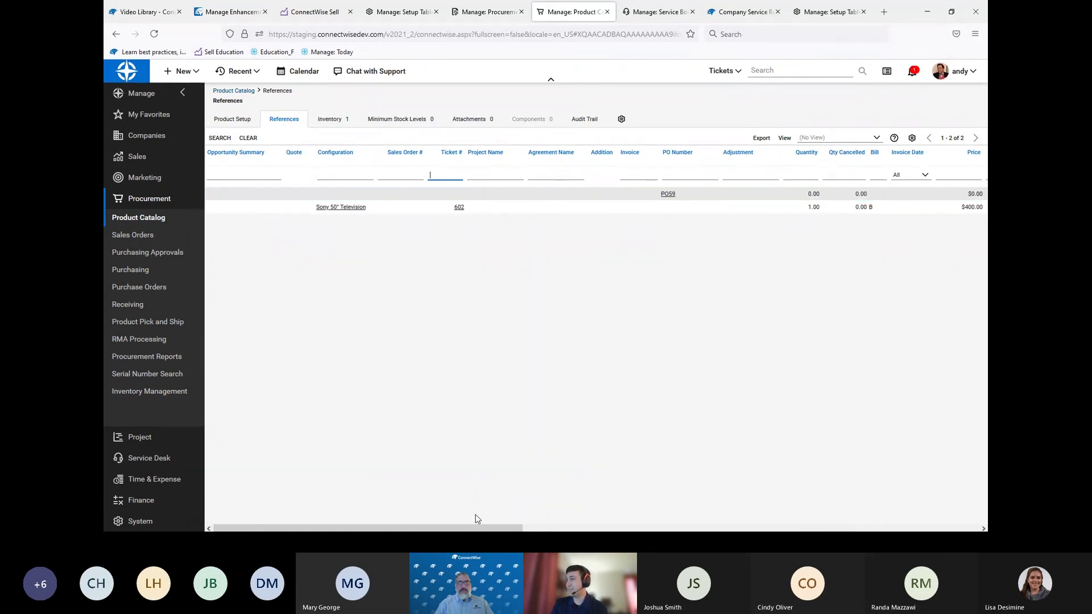
{"action": "left_click_drag", "start_coordinate": [467, 526], "coordinate": [876, 528]}
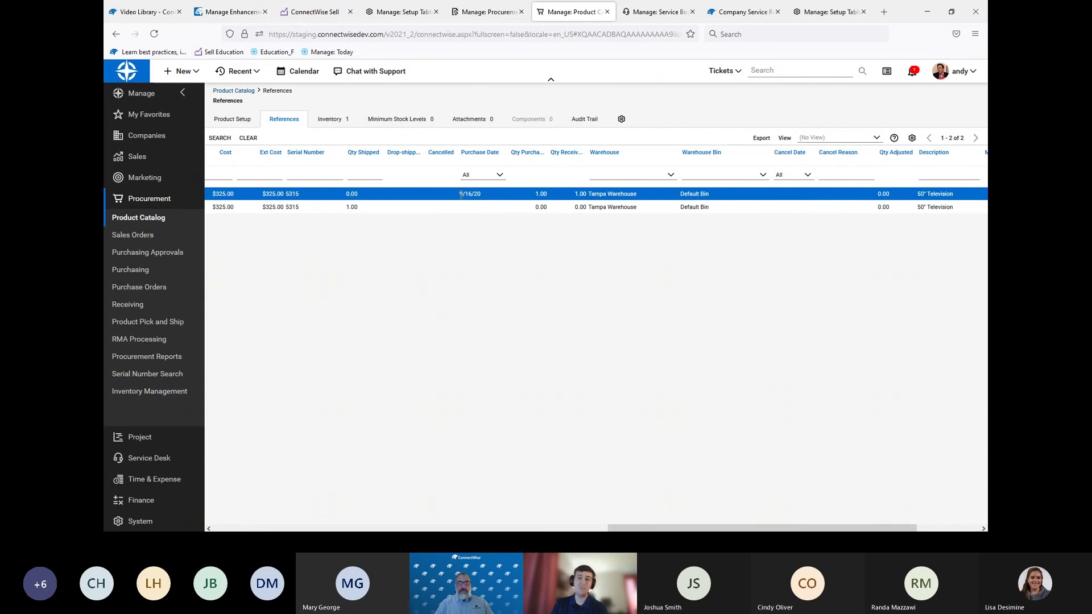
{"action": "left_click_drag", "start_coordinate": [627, 527], "coordinate": [262, 468]}
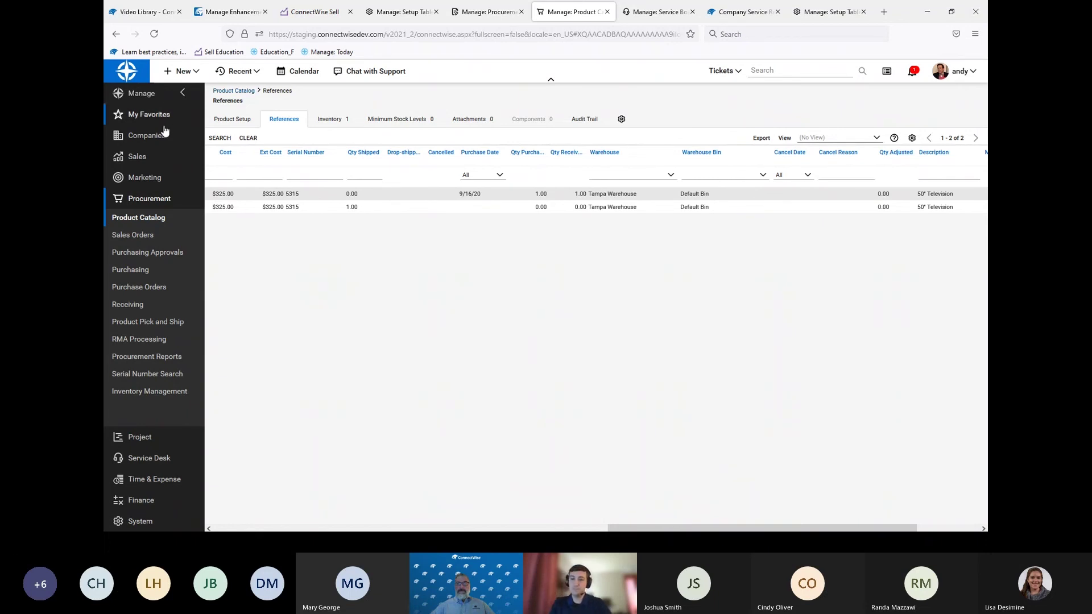
- Look over the list of Procurement reports, then go back from the television's product setup to the Product Catalog list
{"action": "left_click", "coordinate": [484, 12]}
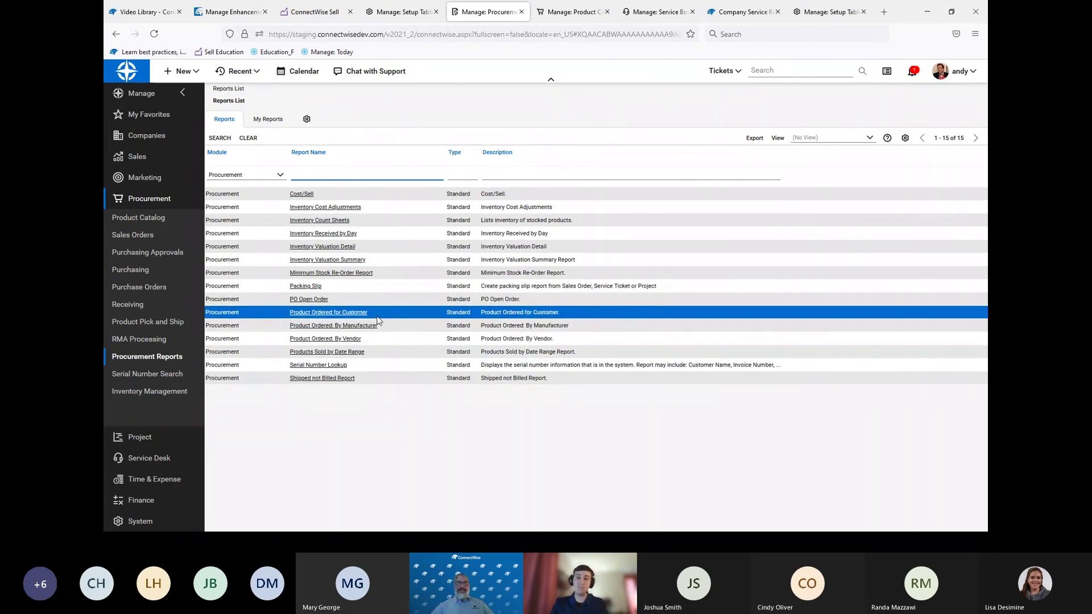
{"action": "left_click", "coordinate": [569, 12]}
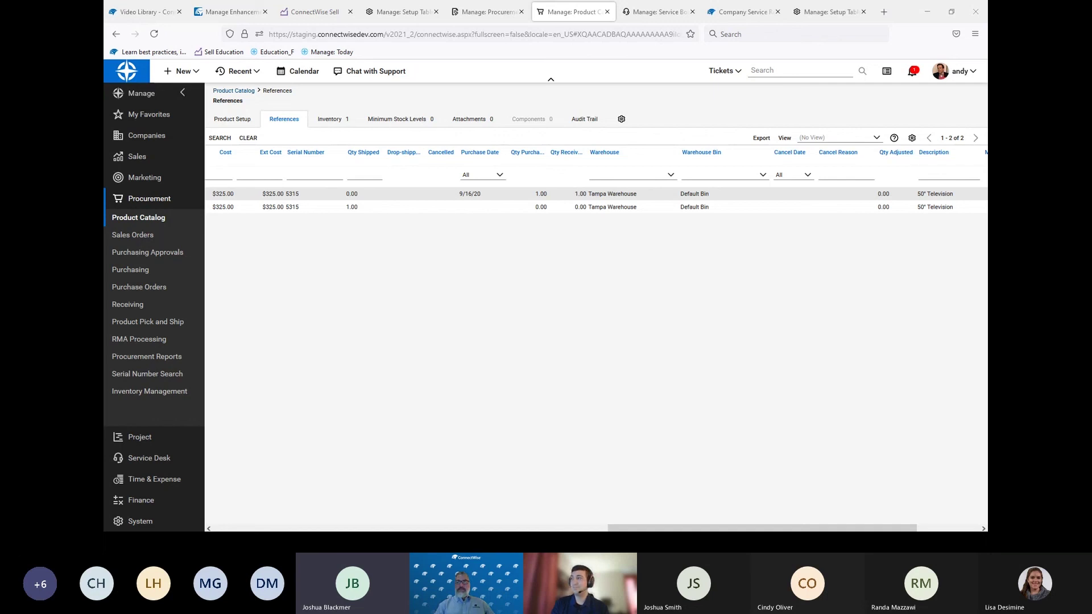
{"action": "left_click", "coordinate": [227, 122]}
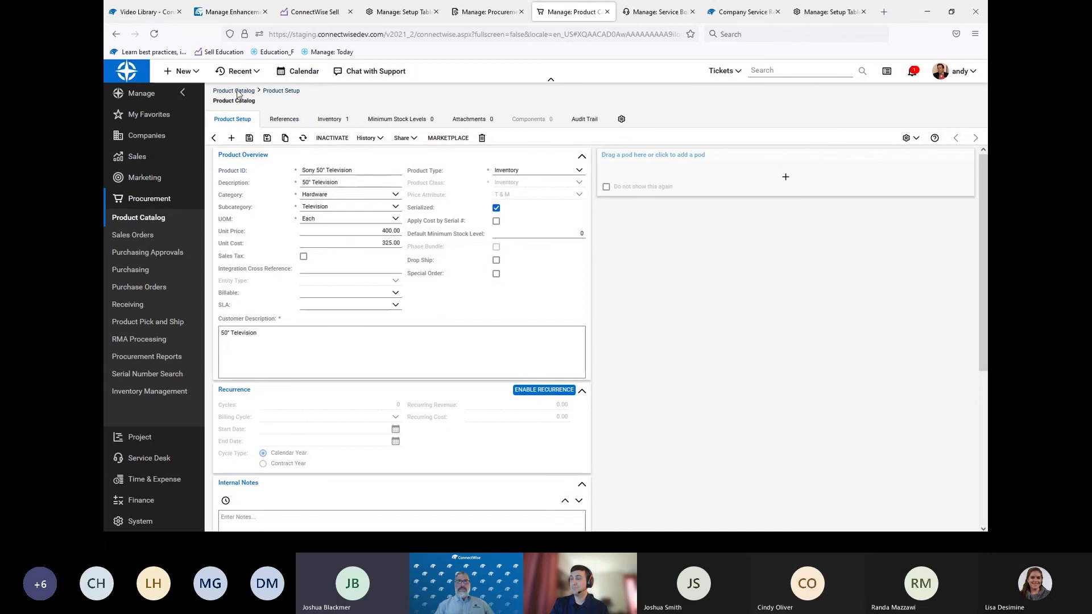
{"action": "left_click", "coordinate": [233, 91]}
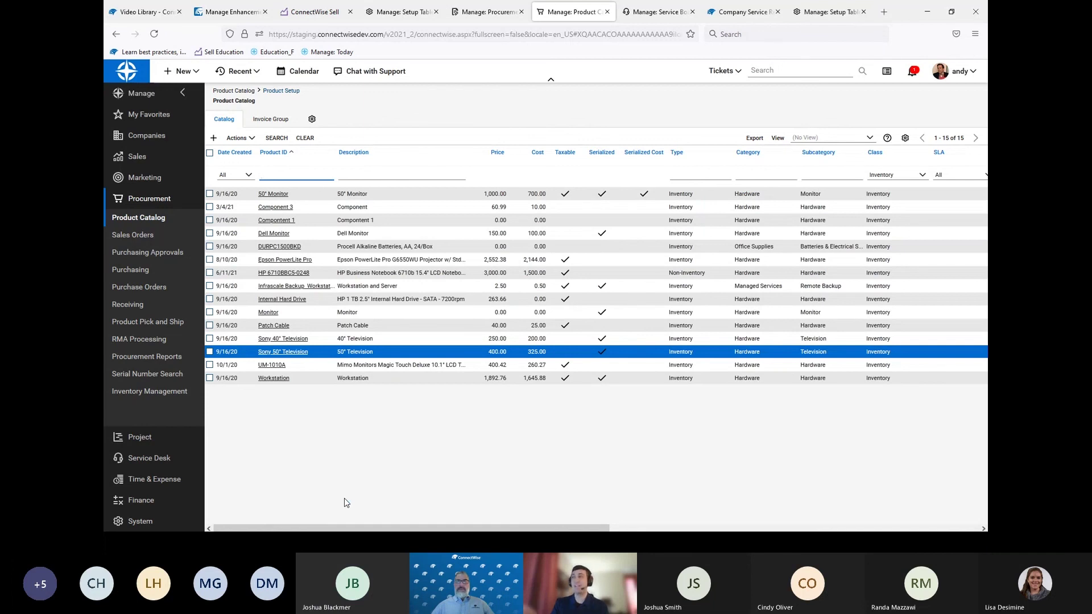
- Look through the remaining Product Catalog columns and the hidden columns in the List View Configuration, closing it without changes
{"action": "left_click_drag", "start_coordinate": [429, 526], "coordinate": [813, 514]}
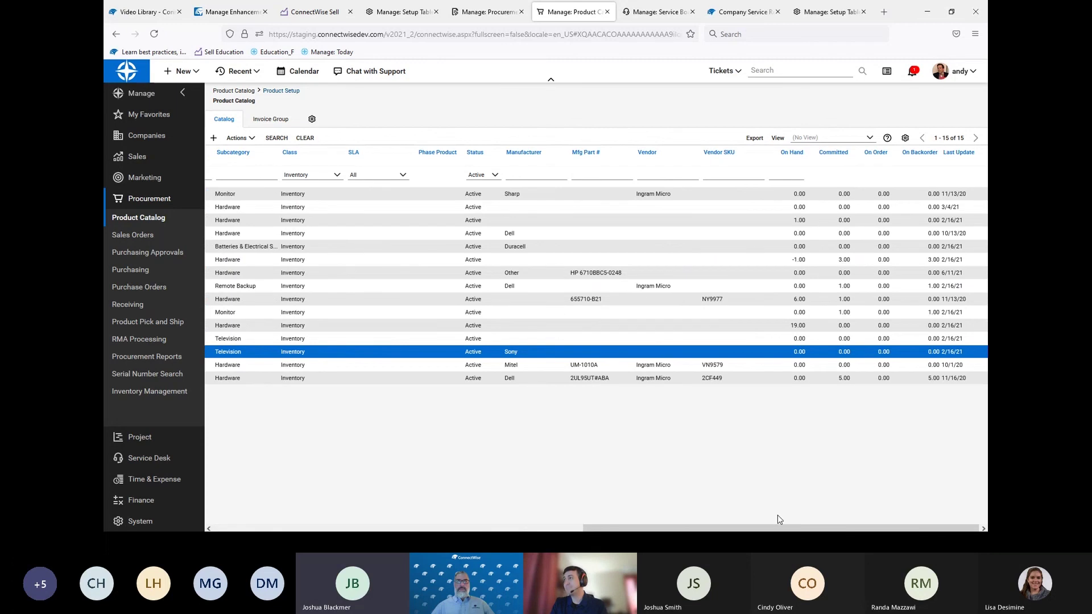
{"action": "left_click", "coordinate": [905, 138]}
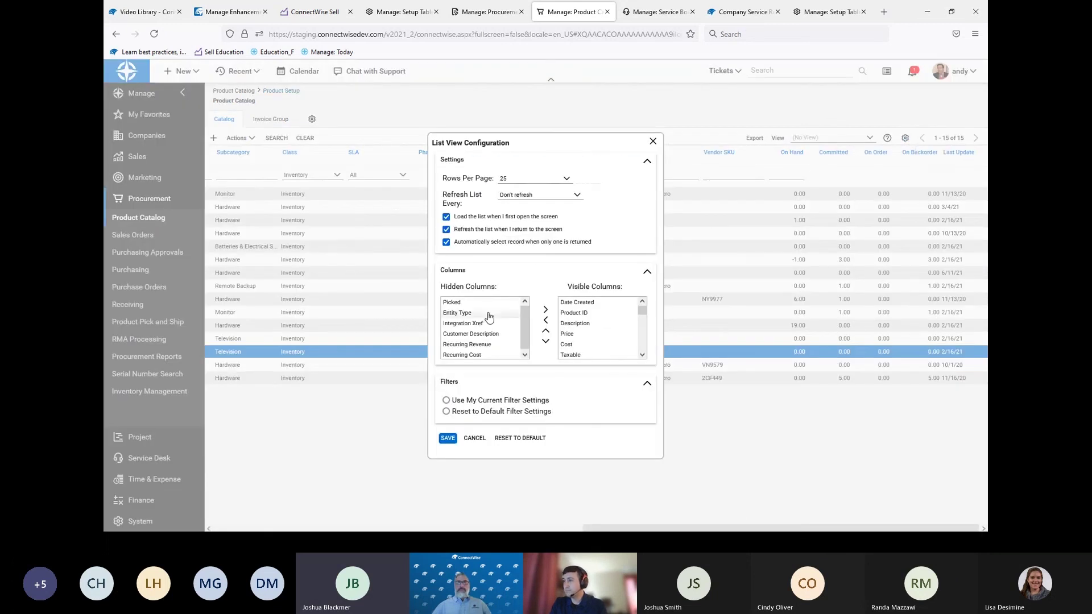
{"action": "scroll", "coordinate": [500, 318], "scroll_direction": "down", "scroll_amount": 1}
{"action": "mouse_move", "coordinate": [523, 322]}
{"action": "left_mouse_down"}
{"action": "mouse_move", "coordinate": [524, 311]}
{"action": "mouse_move", "coordinate": [524, 343]}
{"action": "mouse_move", "coordinate": [527, 317]}
{"action": "left_mouse_up"}
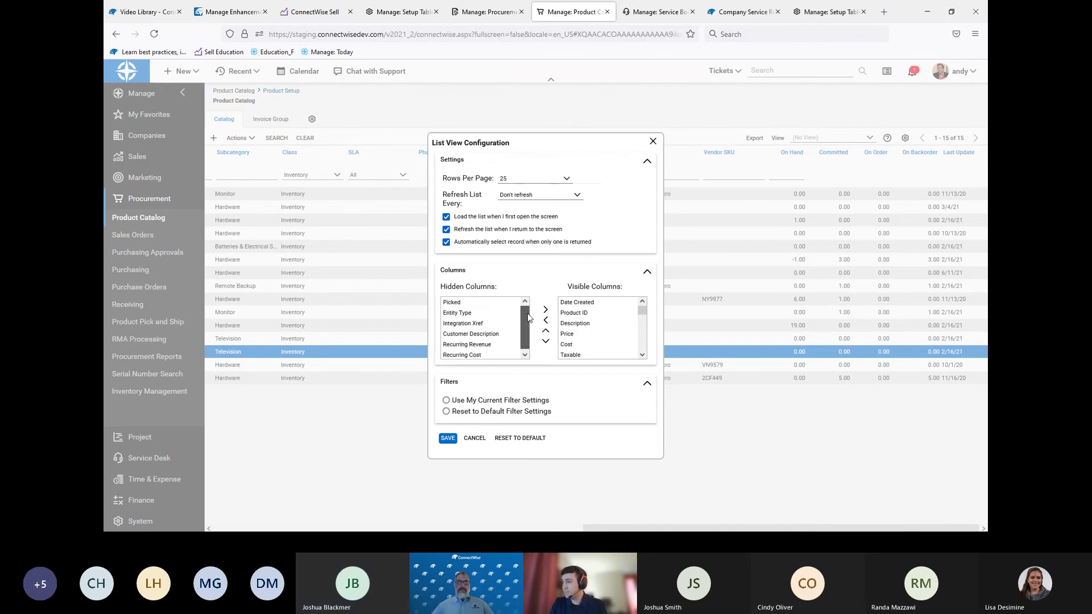
{"action": "left_click", "coordinate": [653, 133]}
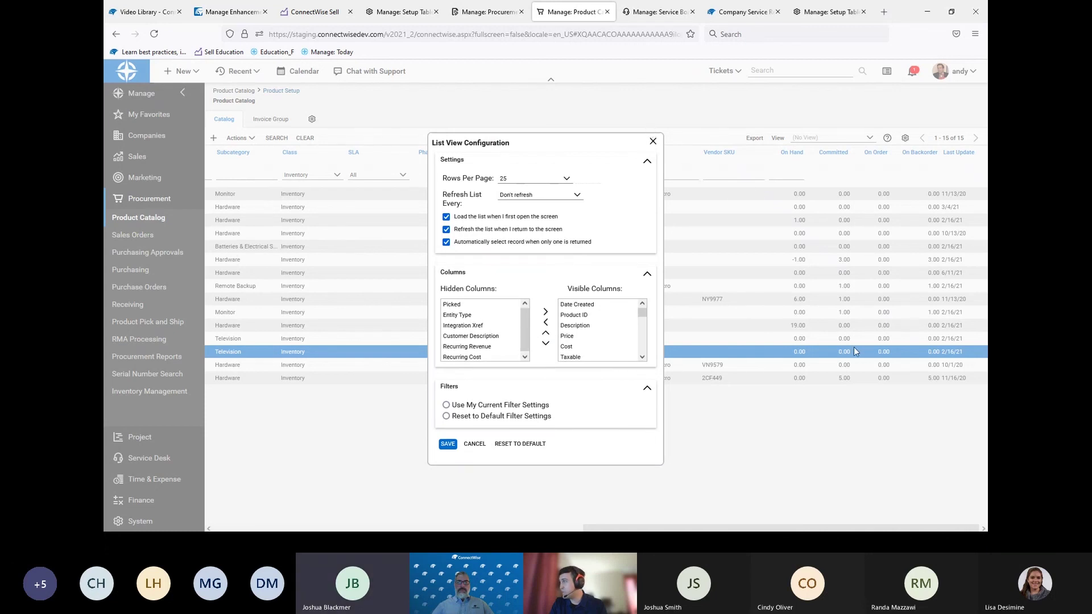
{"action": "left_click", "coordinate": [653, 141]}
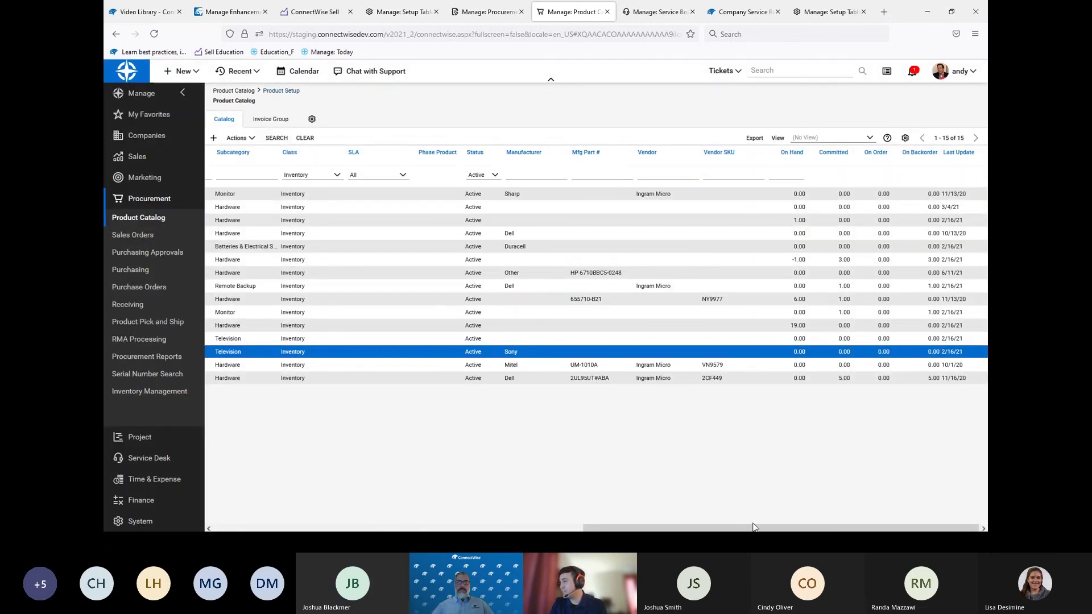
{"action": "left_click_drag", "start_coordinate": [755, 528], "coordinate": [353, 504]}
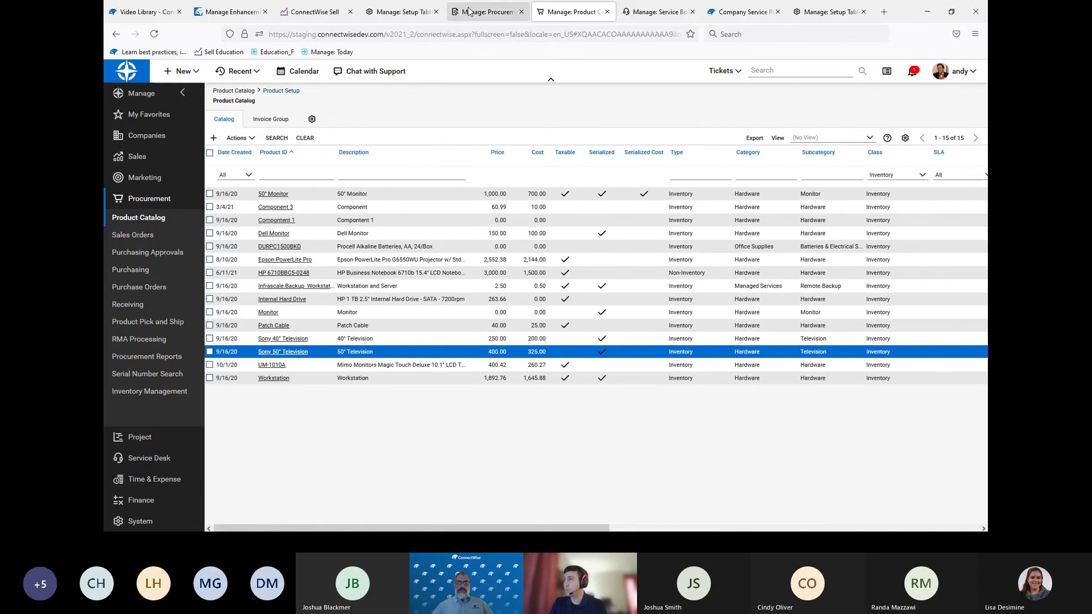
- Run the Product Ordered: By Vendor procurement report for Last Year and move its window clear of the browser tabs
{"action": "left_click", "coordinate": [453, 19]}
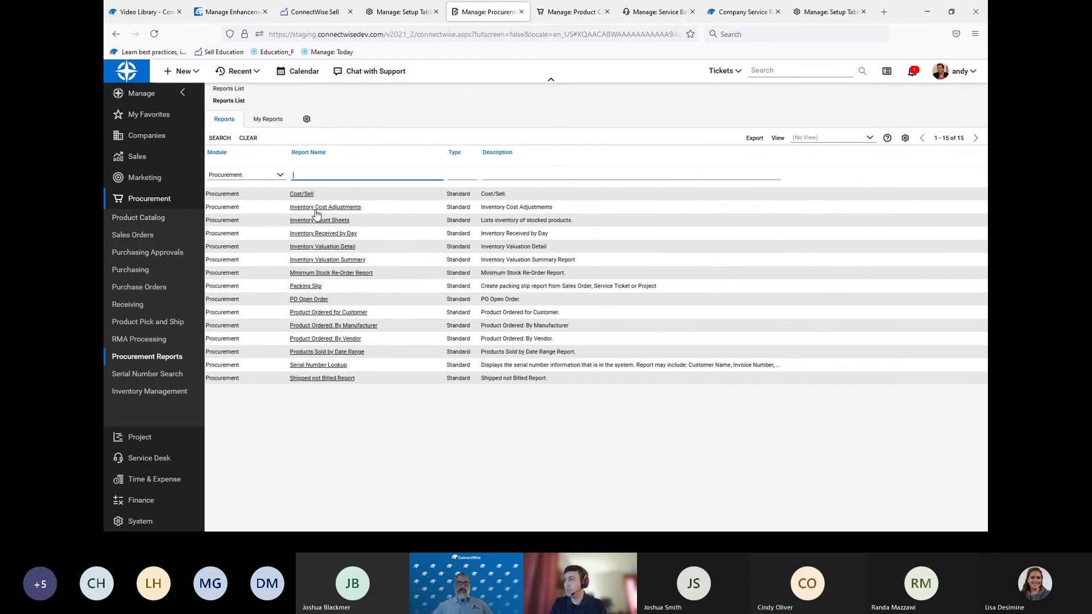
{"action": "left_click", "coordinate": [353, 339]}
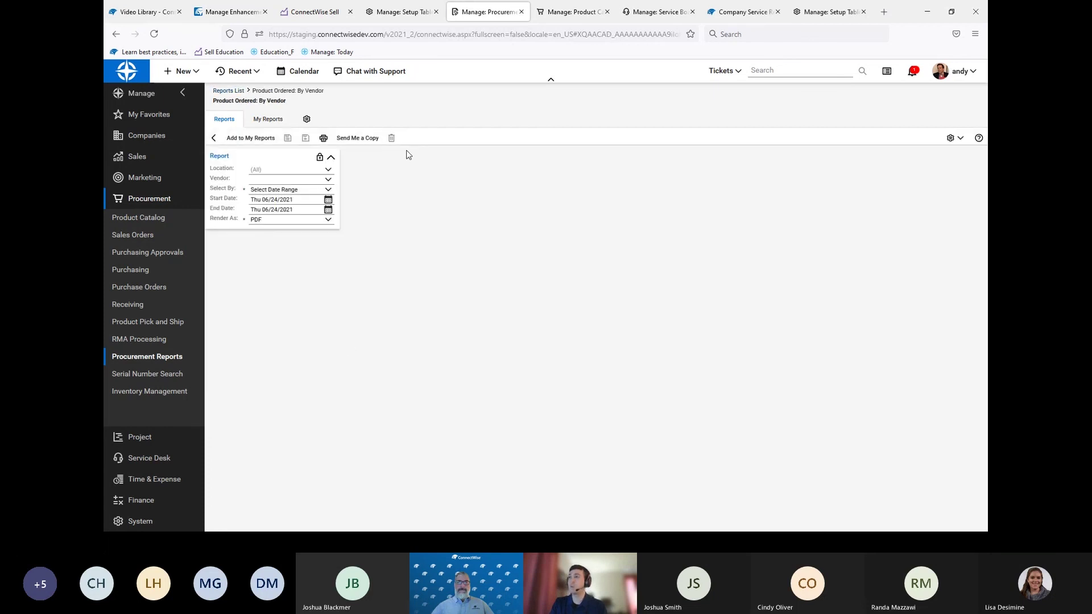
{"action": "left_click", "coordinate": [329, 190]}
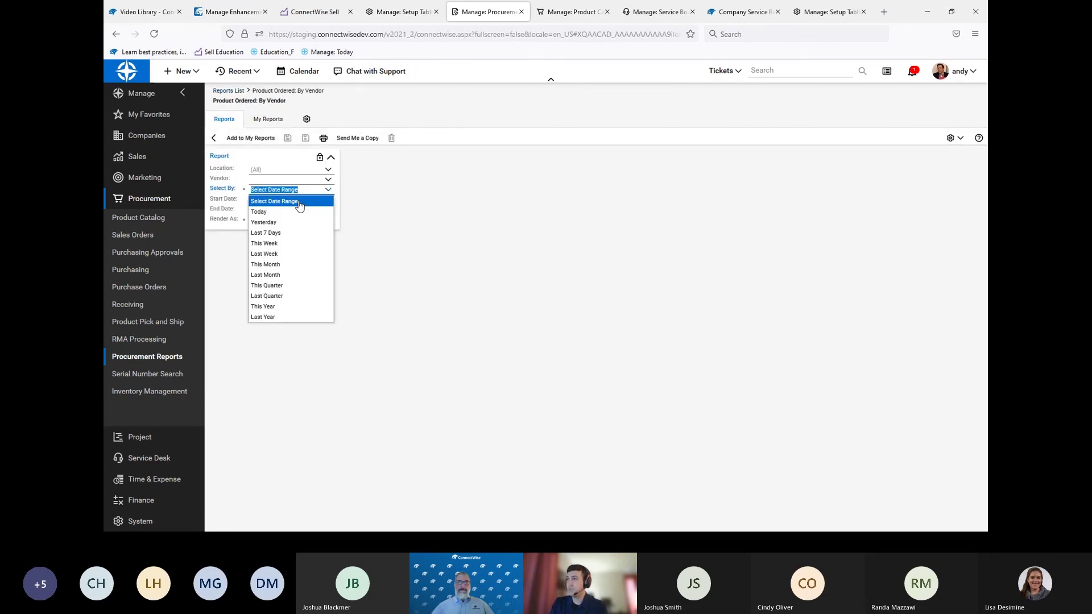
{"action": "left_click", "coordinate": [290, 317]}
{"action": "left_click", "coordinate": [323, 138]}
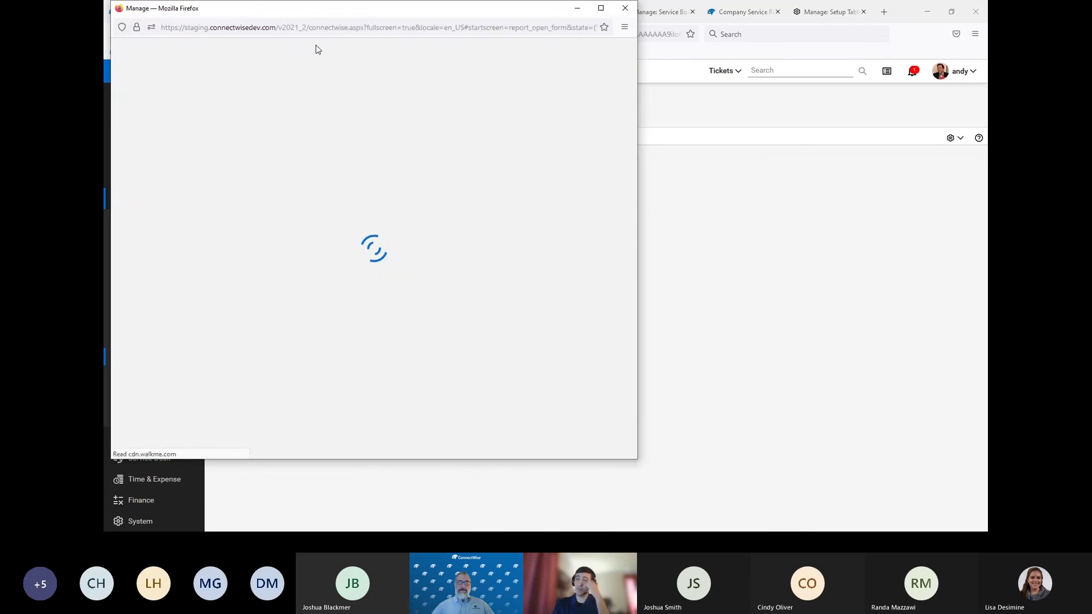
{"action": "left_click_drag", "start_coordinate": [302, 13], "coordinate": [322, 51]}
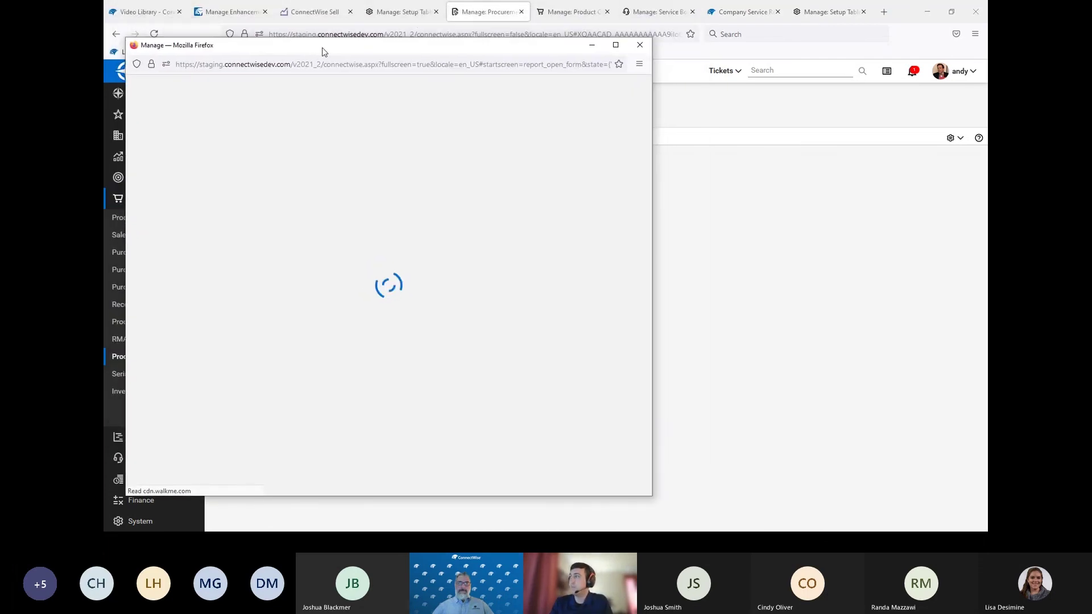
- Open the vendor report's help documentation, then return to the generated report, examine its purchase orders, serial numbers and warehouses, and close it
{"action": "left_click", "coordinate": [978, 138]}
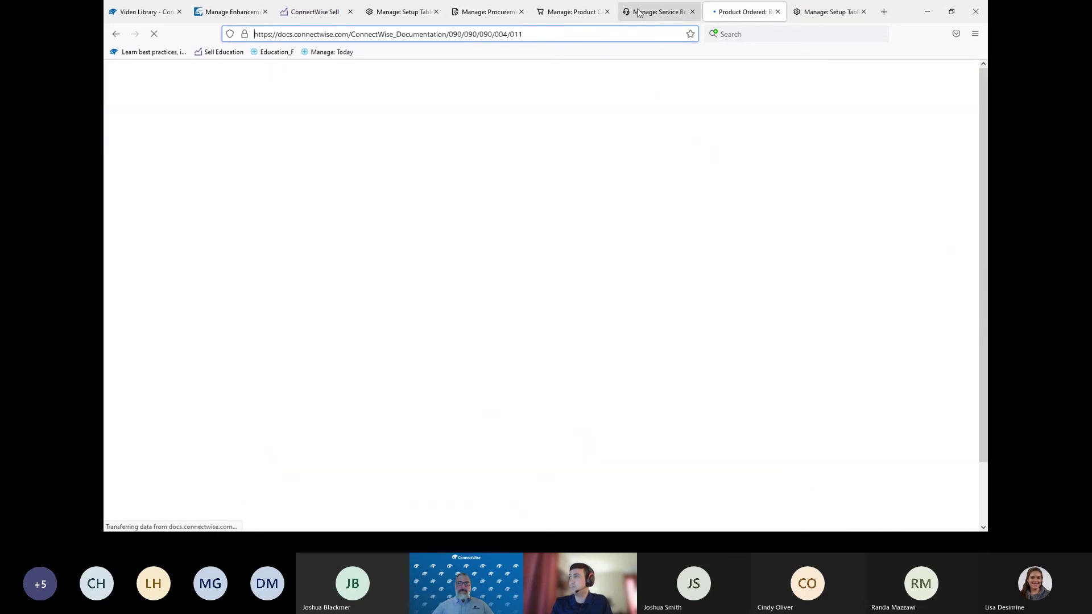
{"action": "left_click", "coordinate": [490, 13]}
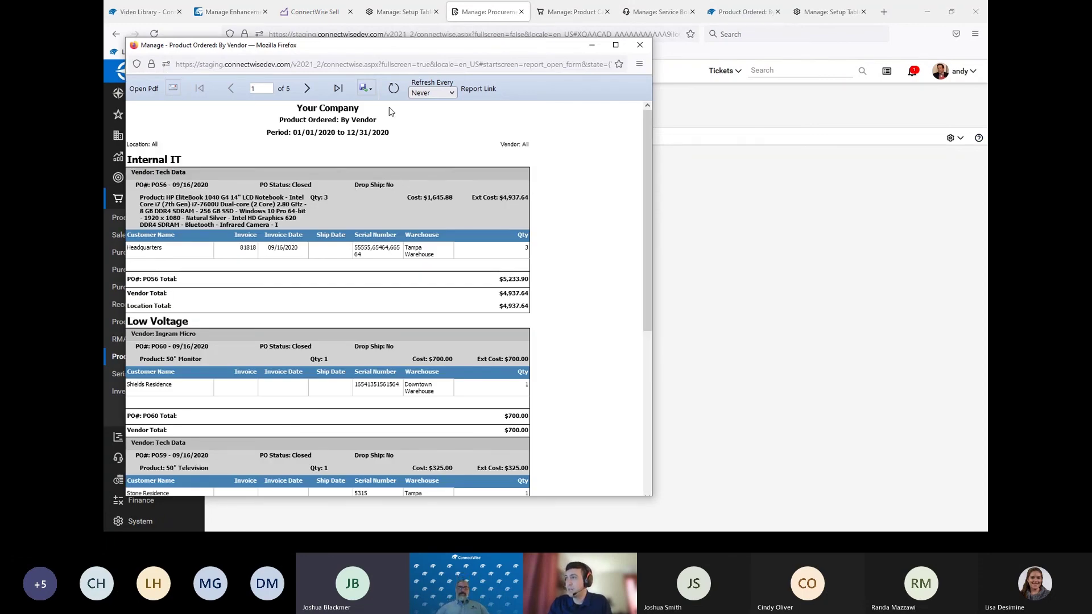
{"action": "scroll", "coordinate": [451, 168], "scroll_direction": "down", "scroll_amount": 2}
{"action": "scroll", "coordinate": [452, 168], "scroll_direction": "down", "scroll_amount": 3}
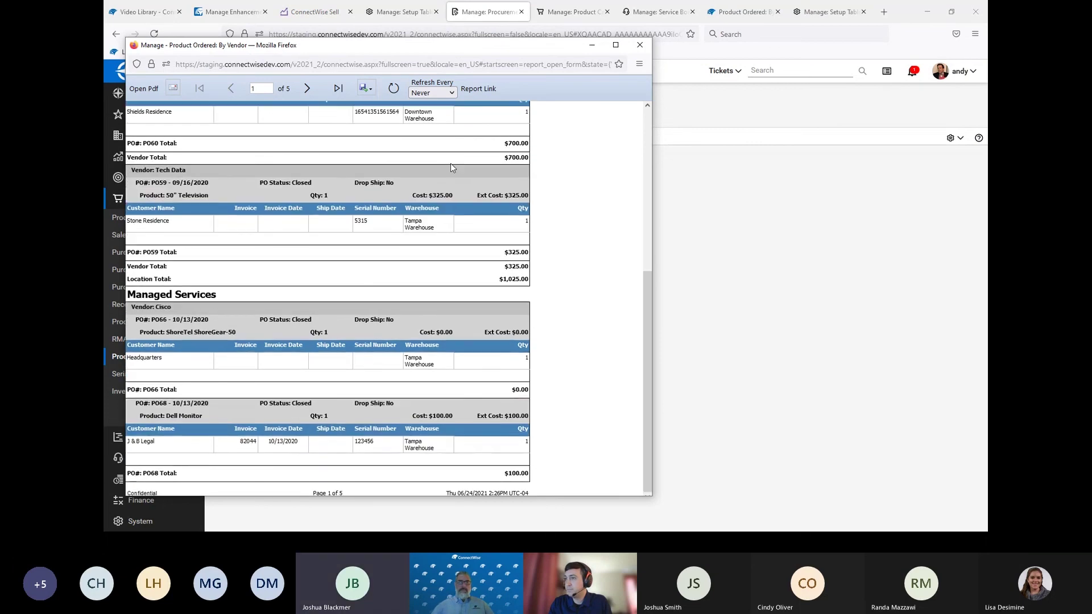
{"action": "scroll", "coordinate": [444, 169], "scroll_direction": "up", "scroll_amount": 4}
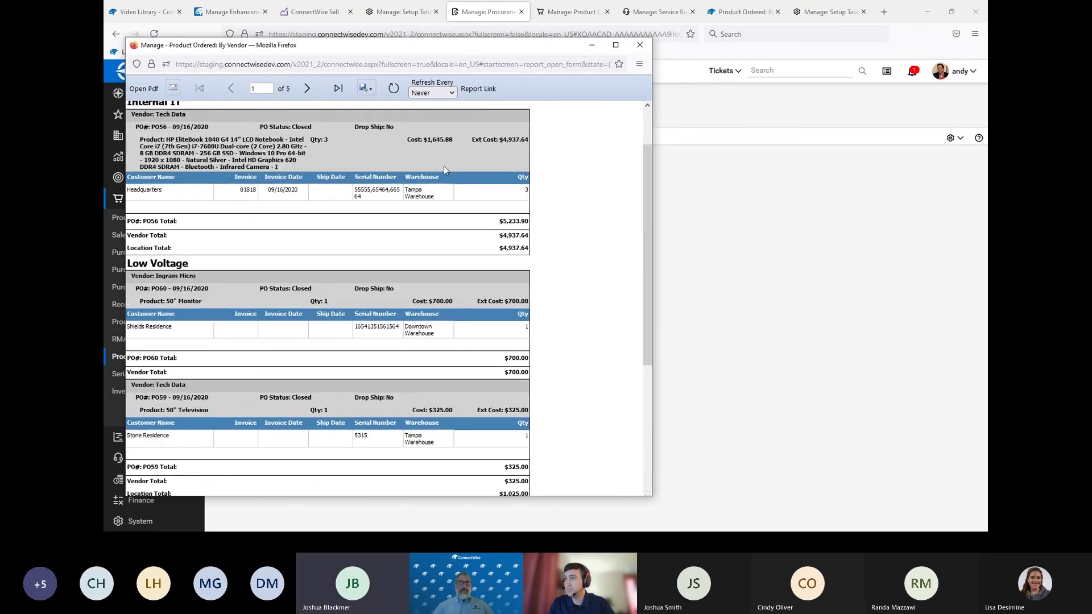
{"action": "scroll", "coordinate": [444, 169], "scroll_direction": "up", "scroll_amount": 1}
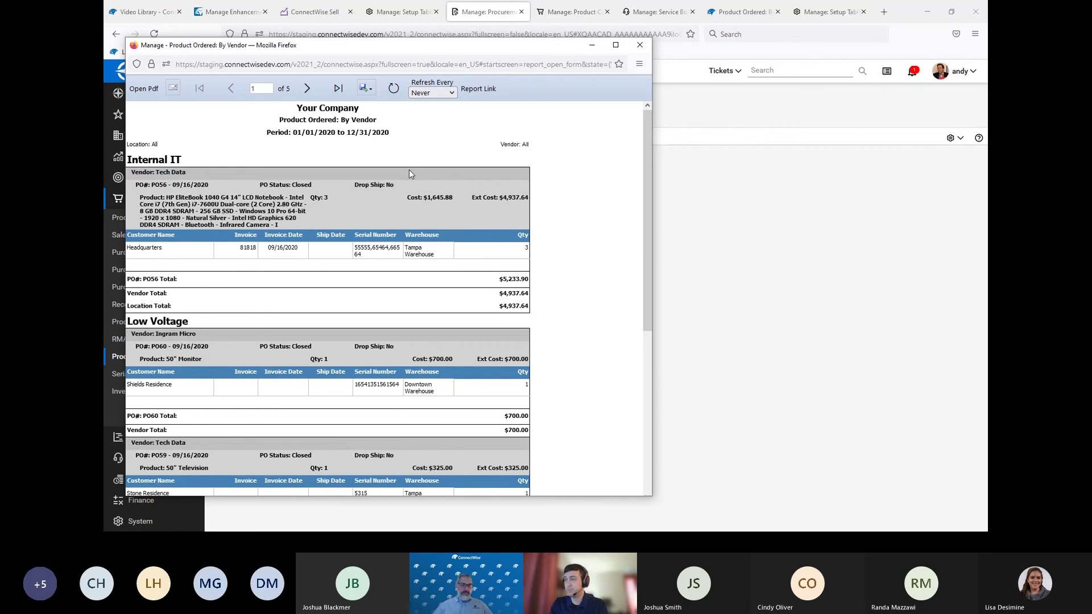
{"action": "scroll", "coordinate": [548, 160], "scroll_direction": "down", "scroll_amount": 5}
{"action": "scroll", "coordinate": [551, 160], "scroll_direction": "down", "scroll_amount": 2}
{"action": "left_click", "coordinate": [640, 45]}
- Run the Products Sold by Date Range report for Last Year across all locations, and move its window aside
{"action": "left_click", "coordinate": [220, 140]}
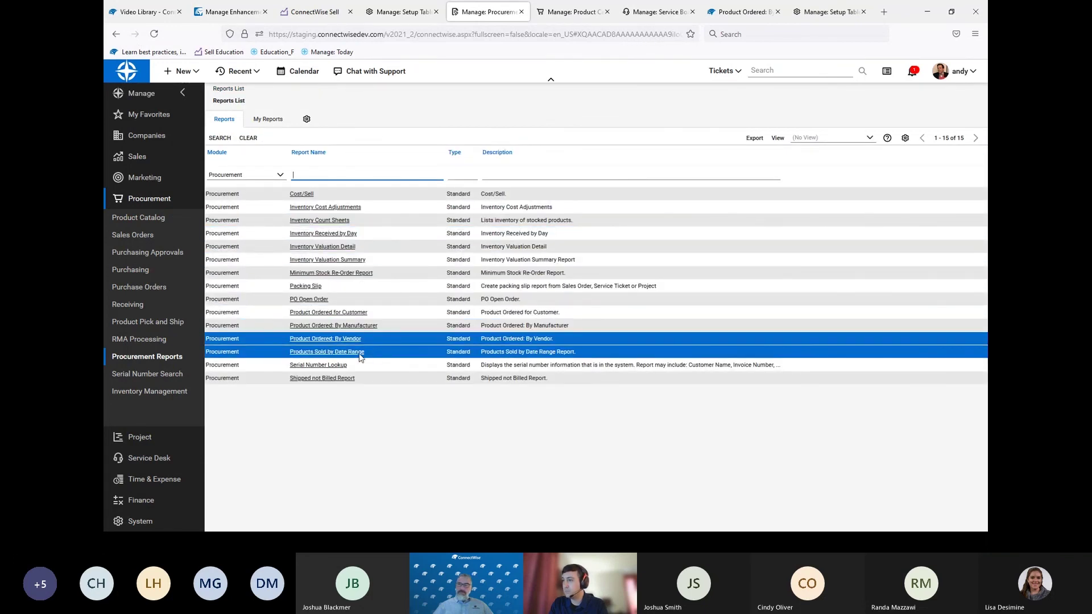
{"action": "left_click", "coordinate": [338, 352]}
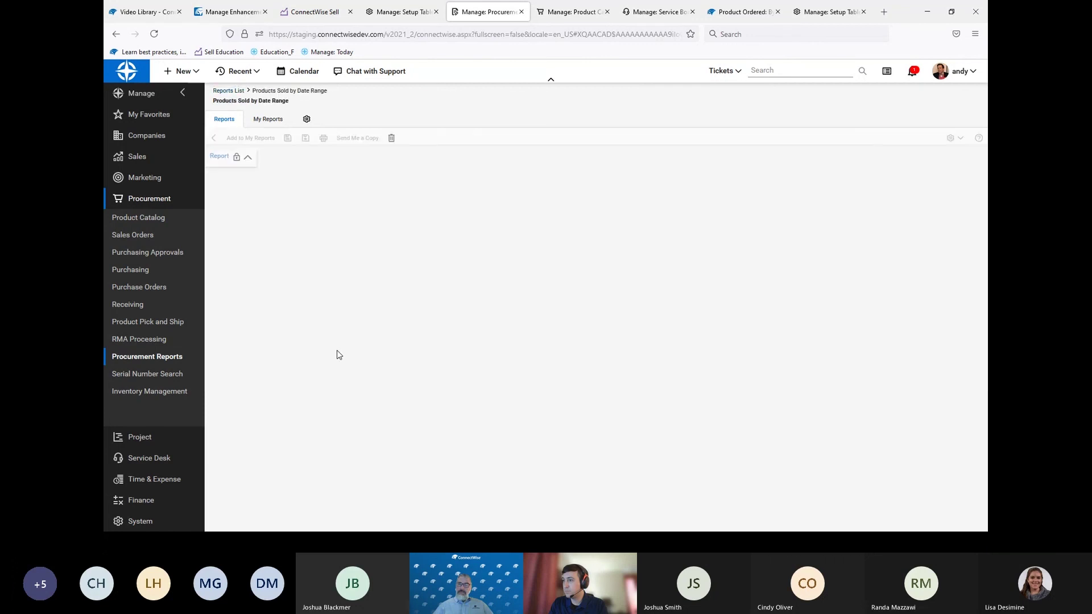
{"action": "left_click", "coordinate": [328, 201]}
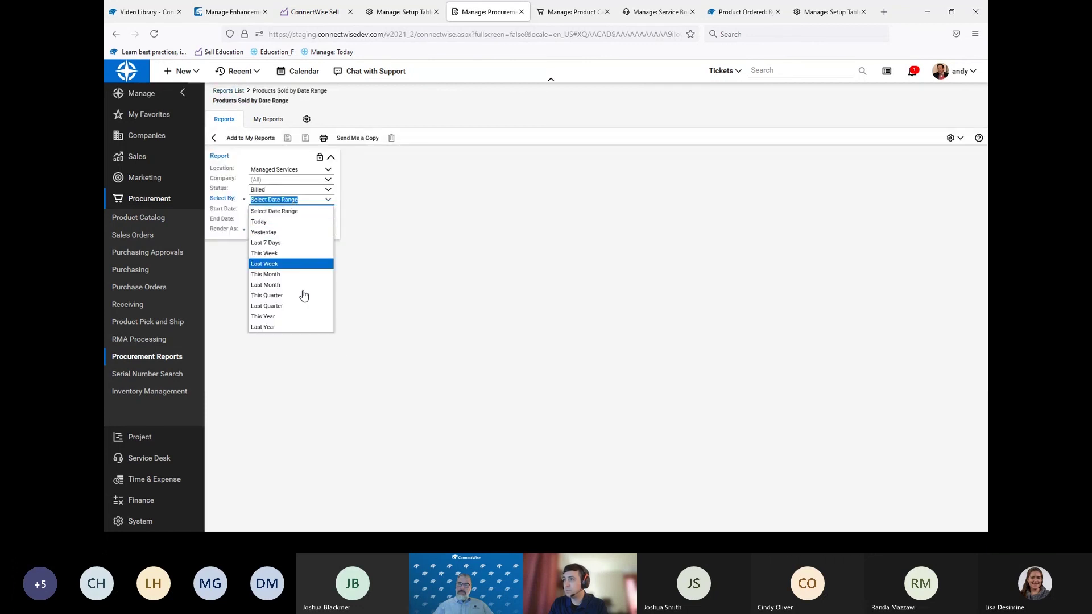
{"action": "left_click", "coordinate": [296, 328]}
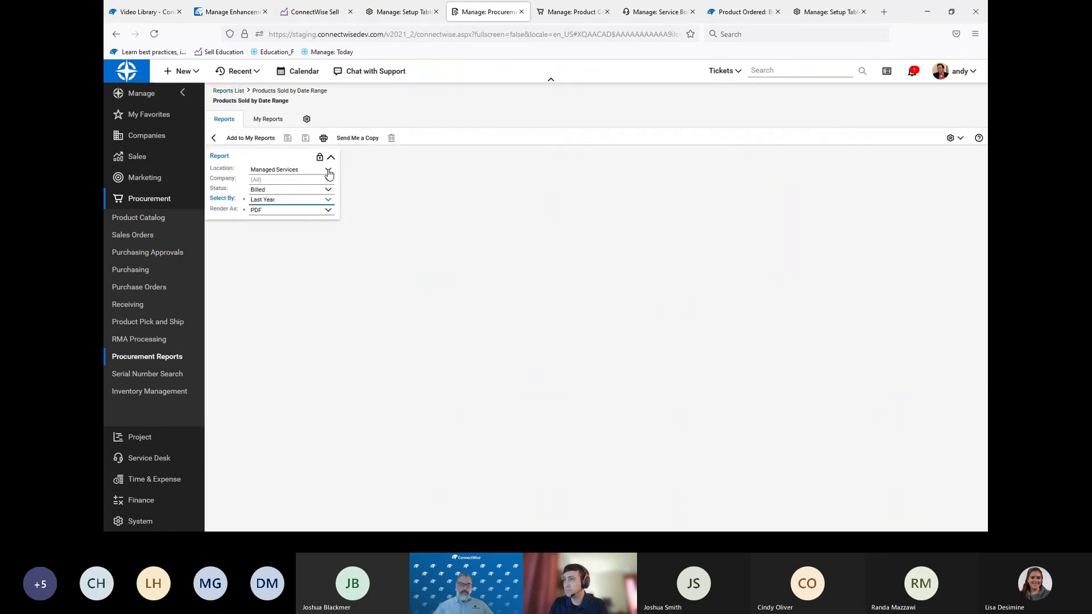
{"action": "left_click", "coordinate": [328, 171]}
{"action": "left_click", "coordinate": [291, 178]}
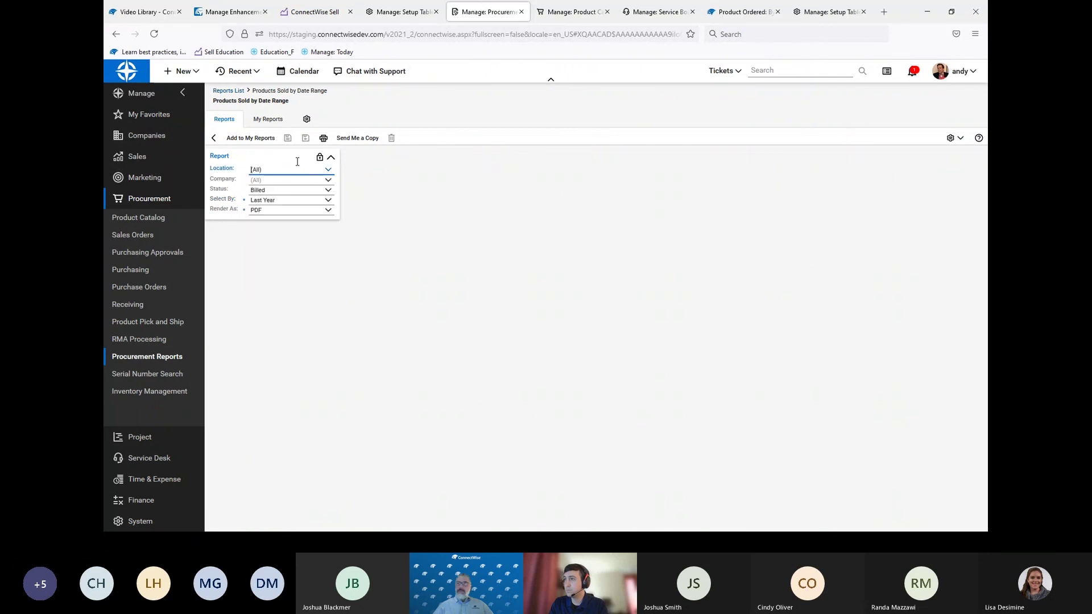
{"action": "left_click", "coordinate": [324, 138]}
{"action": "left_click_drag", "start_coordinate": [253, 15], "coordinate": [549, 33]}
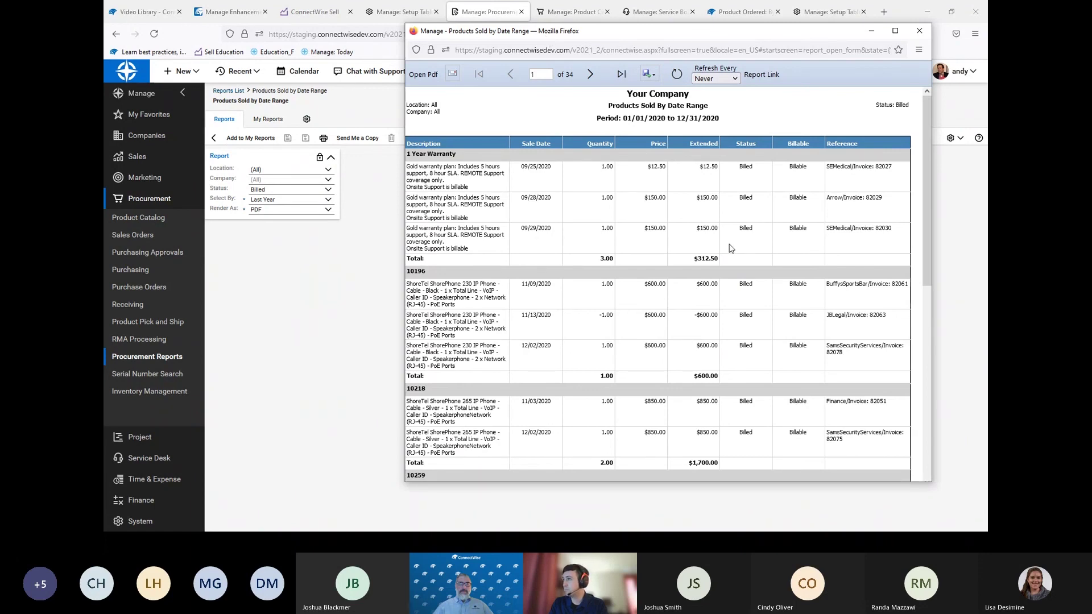
- Examine the first page of the Products Sold by Date Range report, including sale dates, quantities, prices and invoice references
{"action": "scroll", "coordinate": [730, 248], "scroll_direction": "down", "scroll_amount": 7}
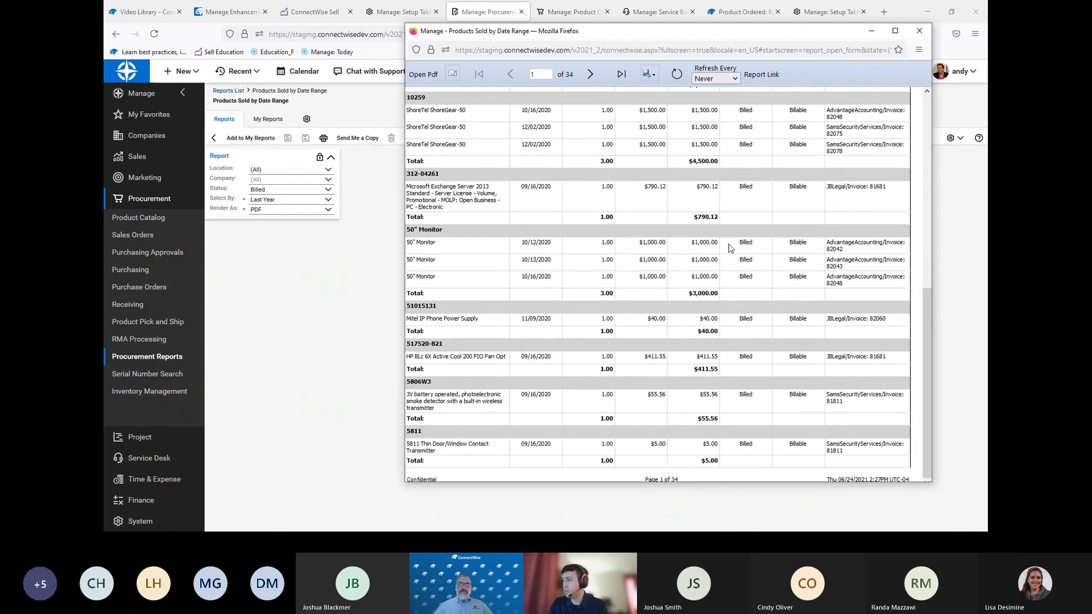
{"action": "scroll", "coordinate": [717, 239], "scroll_direction": "up", "scroll_amount": 4}
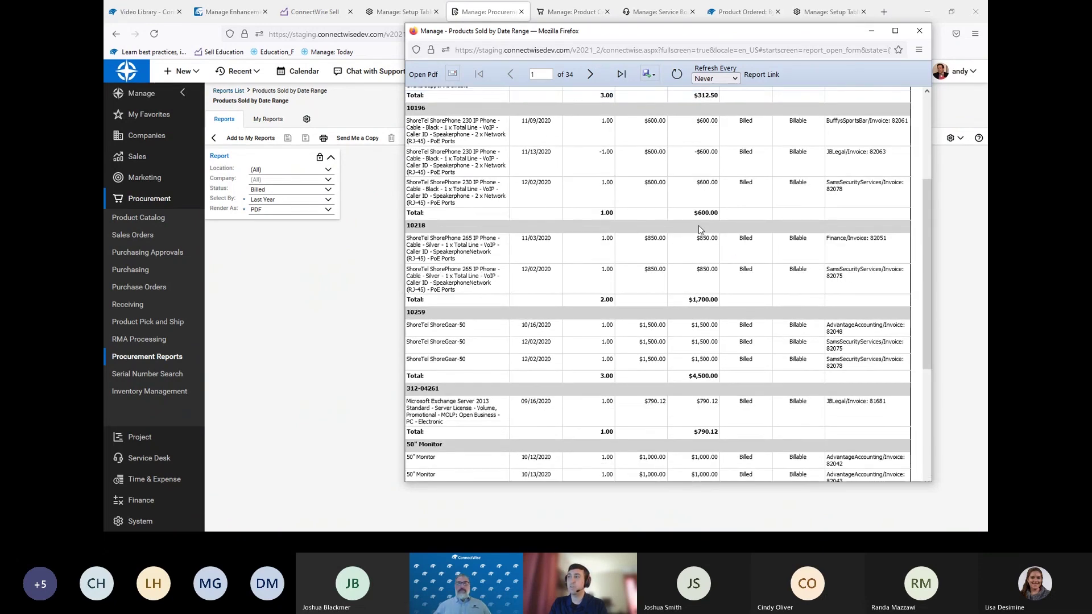
{"action": "scroll", "coordinate": [698, 228], "scroll_direction": "up", "scroll_amount": 3}
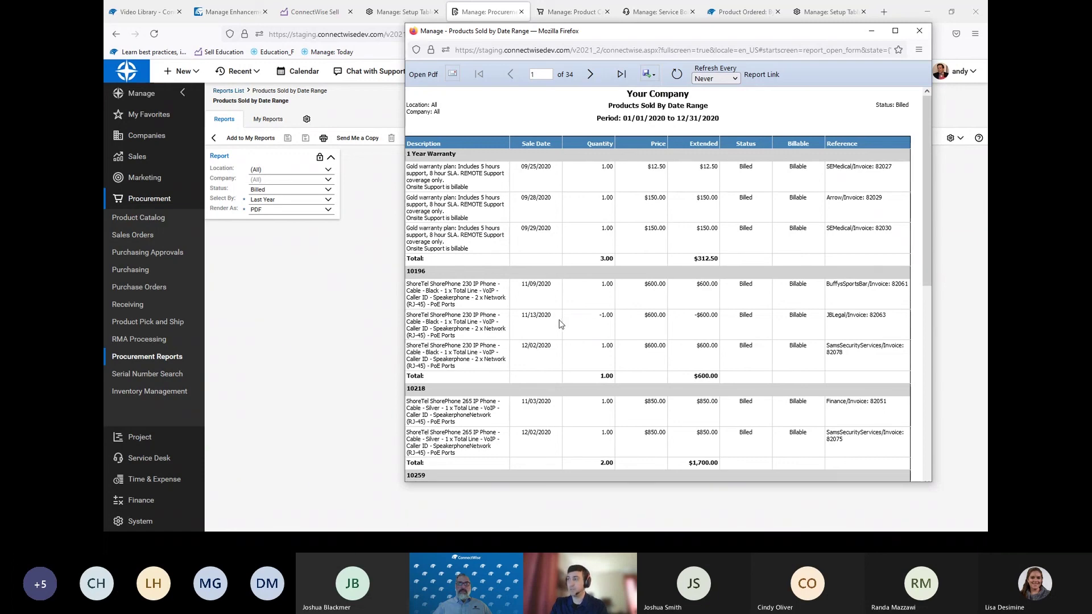
{"action": "scroll", "coordinate": [549, 206], "scroll_direction": "down", "scroll_amount": 3}
{"action": "scroll", "coordinate": [549, 206], "scroll_direction": "down", "scroll_amount": 3}
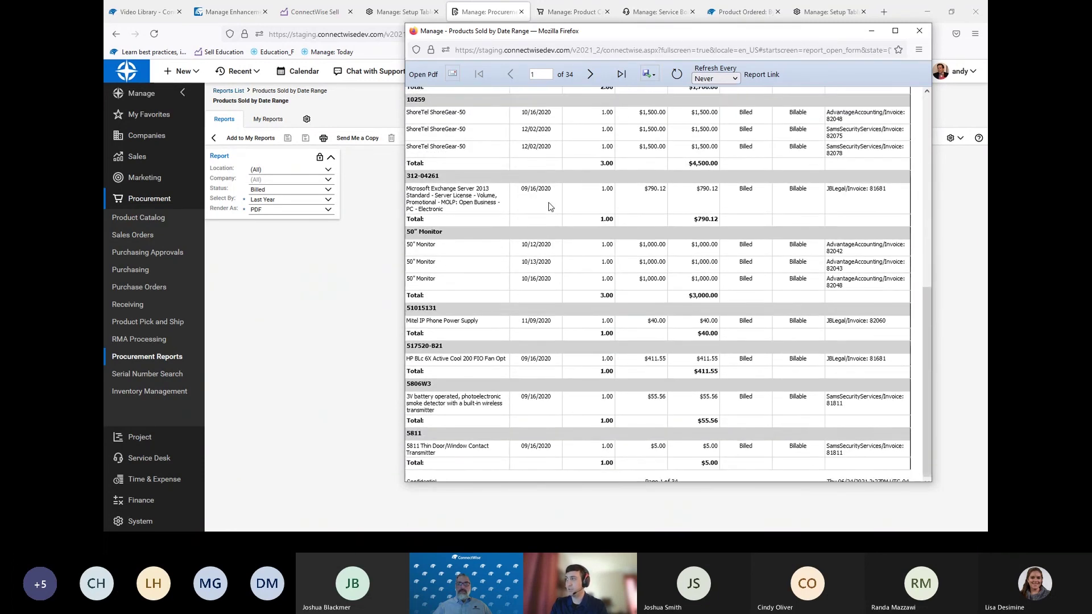
{"action": "scroll", "coordinate": [550, 206], "scroll_direction": "up", "scroll_amount": 5}
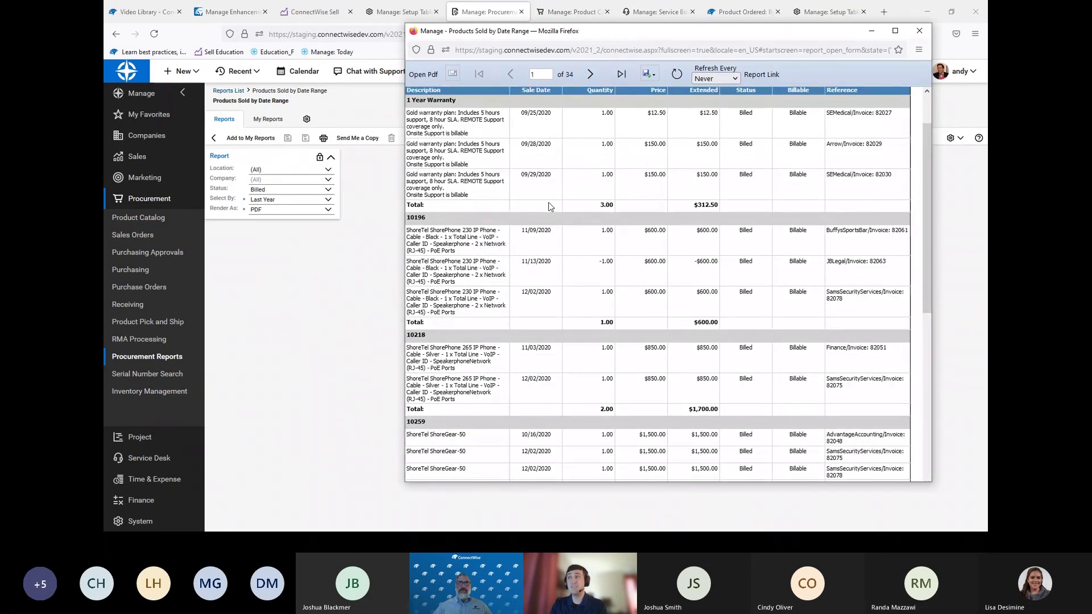
{"action": "scroll", "coordinate": [550, 206], "scroll_direction": "up", "scroll_amount": 2}
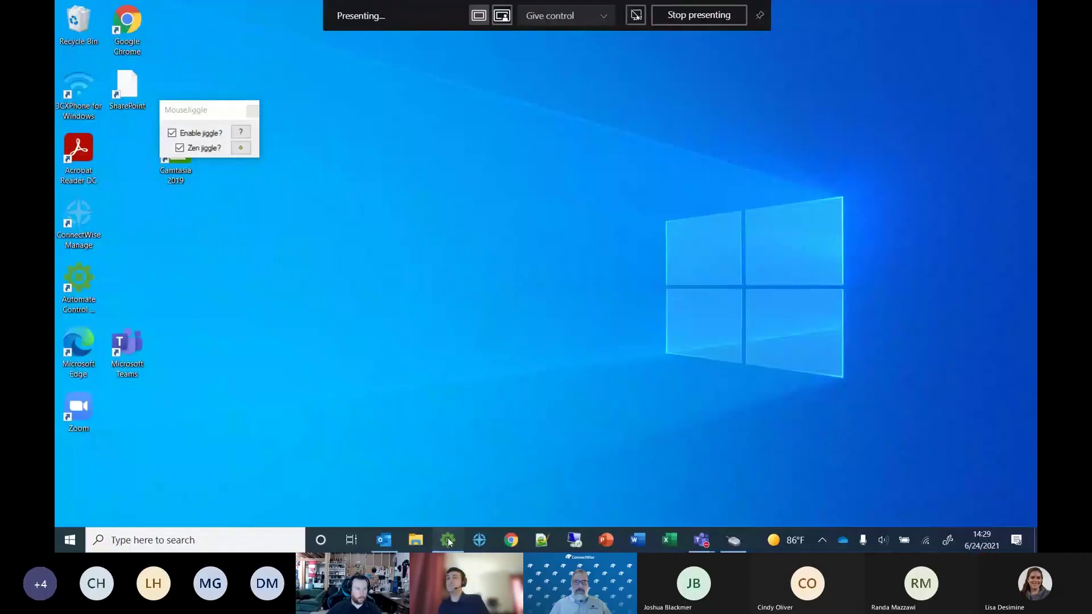
- Switch to the Automate Control Center and open the Probe Templates management window
{"action": "left_click", "coordinate": [448, 541]}
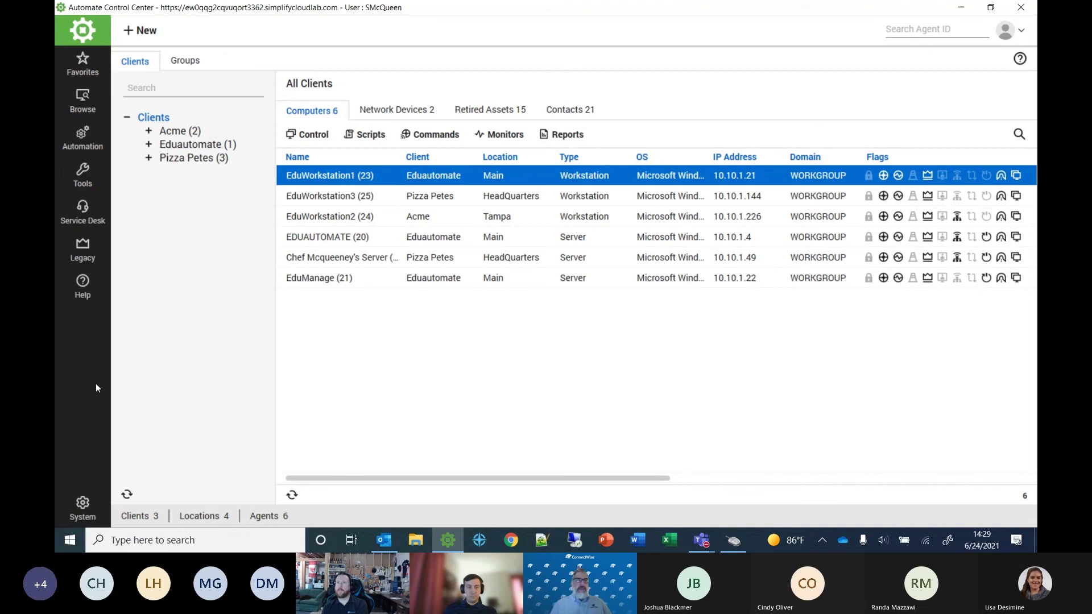
{"action": "left_click", "coordinate": [87, 148]}
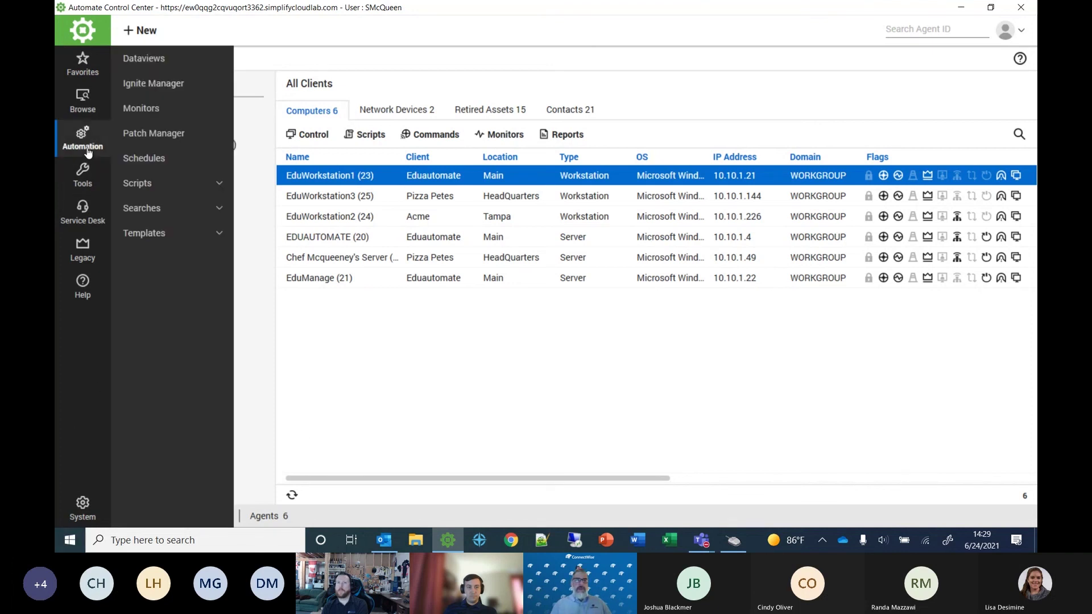
{"action": "left_click", "coordinate": [143, 234]}
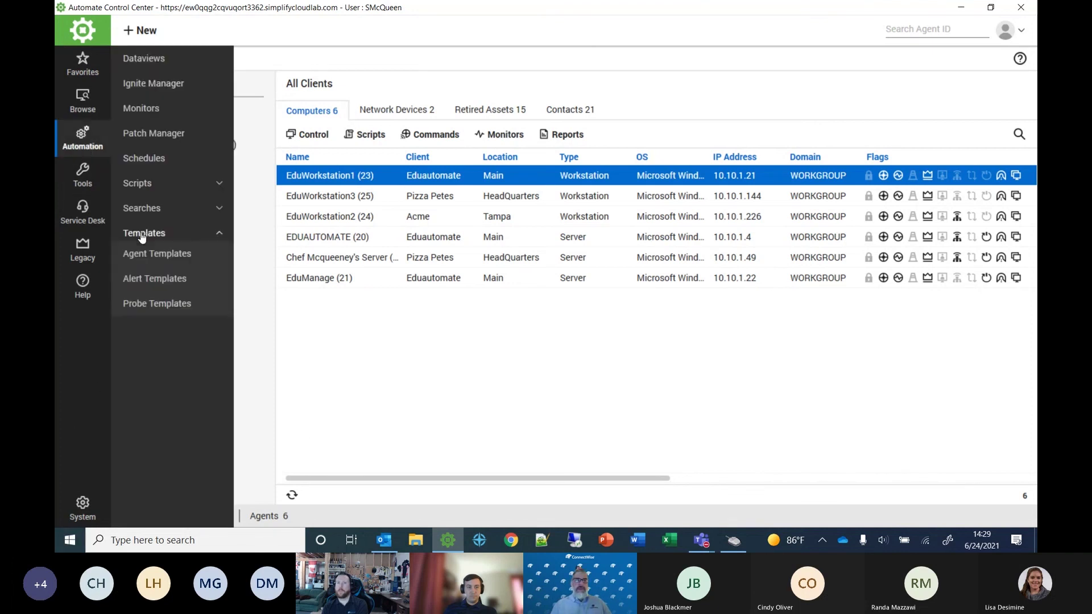
{"action": "left_click", "coordinate": [152, 305]}
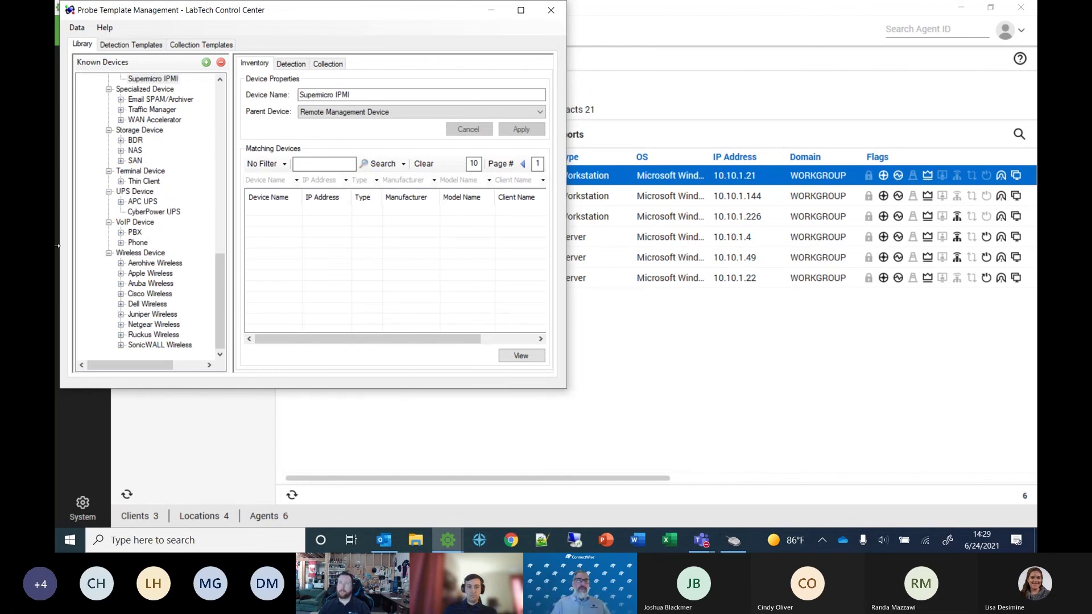
- Find Sophos UTM under the Sophos Firewall devices in the template library and show its detection settings
{"action": "left_click", "coordinate": [99, 116]}
{"action": "scroll", "coordinate": [100, 116], "scroll_direction": "up", "scroll_amount": 2}
{"action": "scroll", "coordinate": [99, 117], "scroll_direction": "up", "scroll_amount": 15}
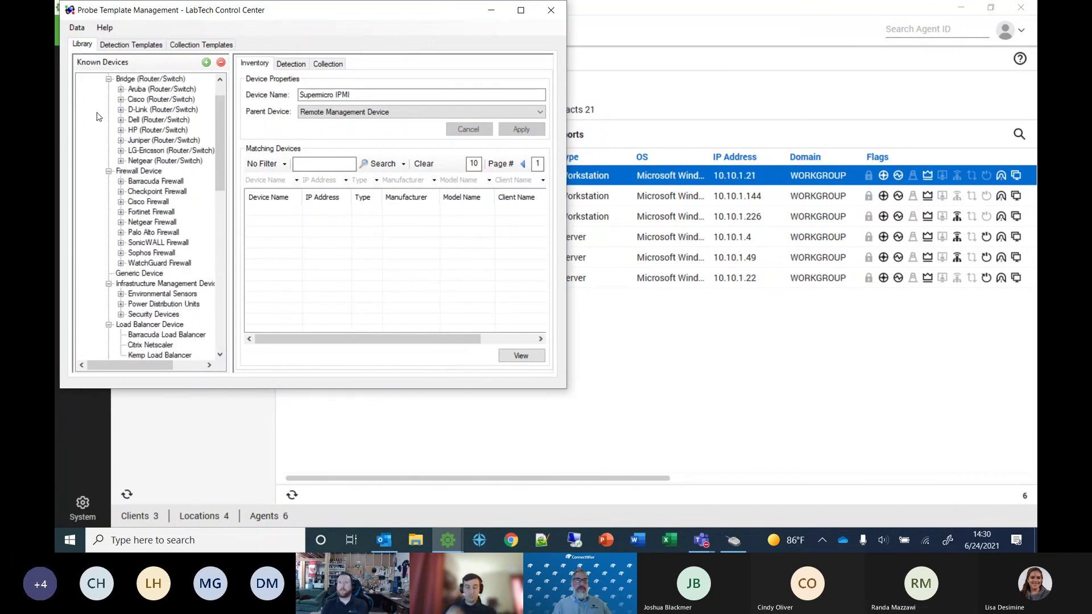
{"action": "scroll", "coordinate": [98, 117], "scroll_direction": "down", "scroll_amount": 1}
{"action": "left_click", "coordinate": [120, 253]}
{"action": "left_click", "coordinate": [158, 264]}
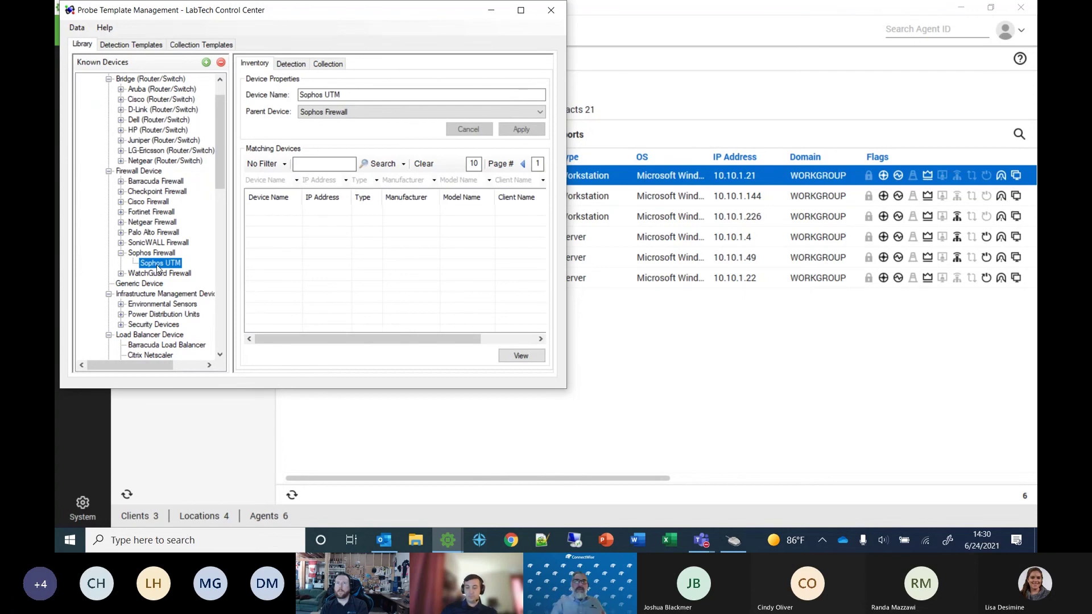
{"action": "left_click", "coordinate": [293, 64]}
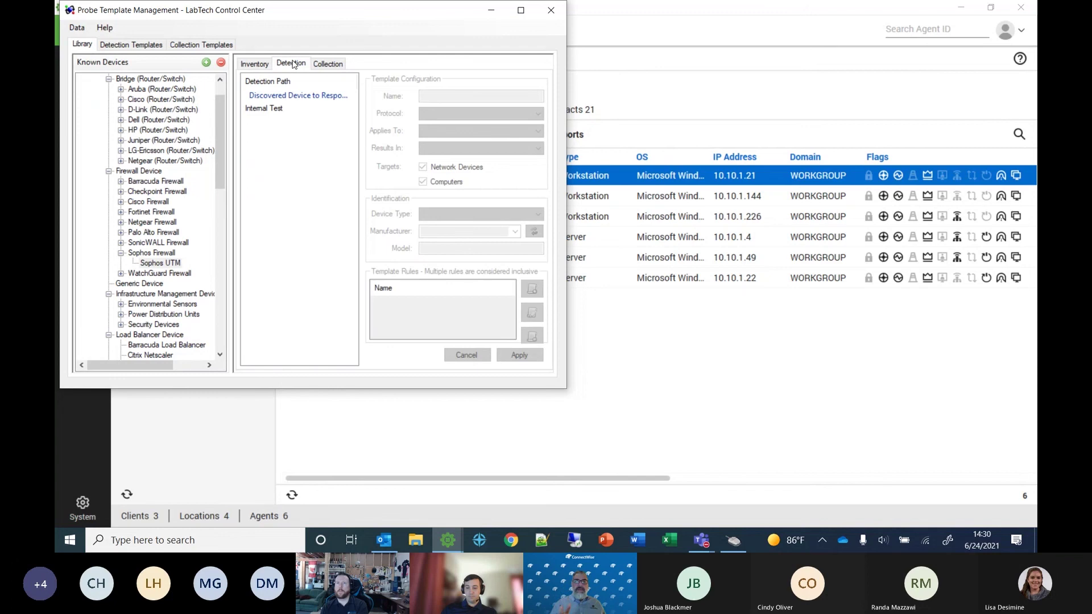
- Review the Internal Test detection template and the collection path entries for Sophos UTM
{"action": "left_click", "coordinate": [277, 109]}
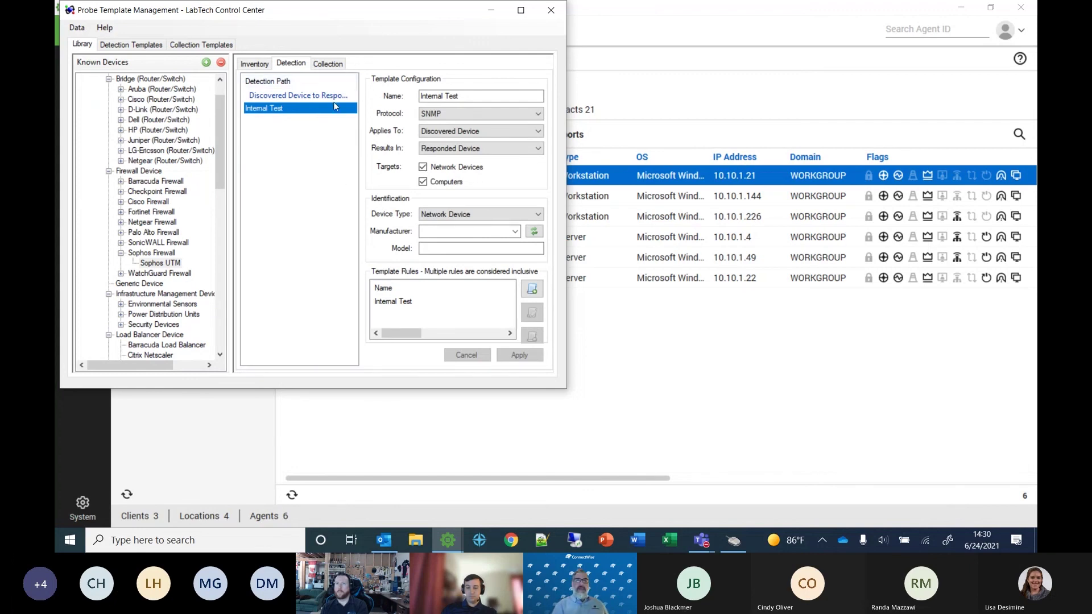
{"action": "left_click", "coordinate": [330, 64]}
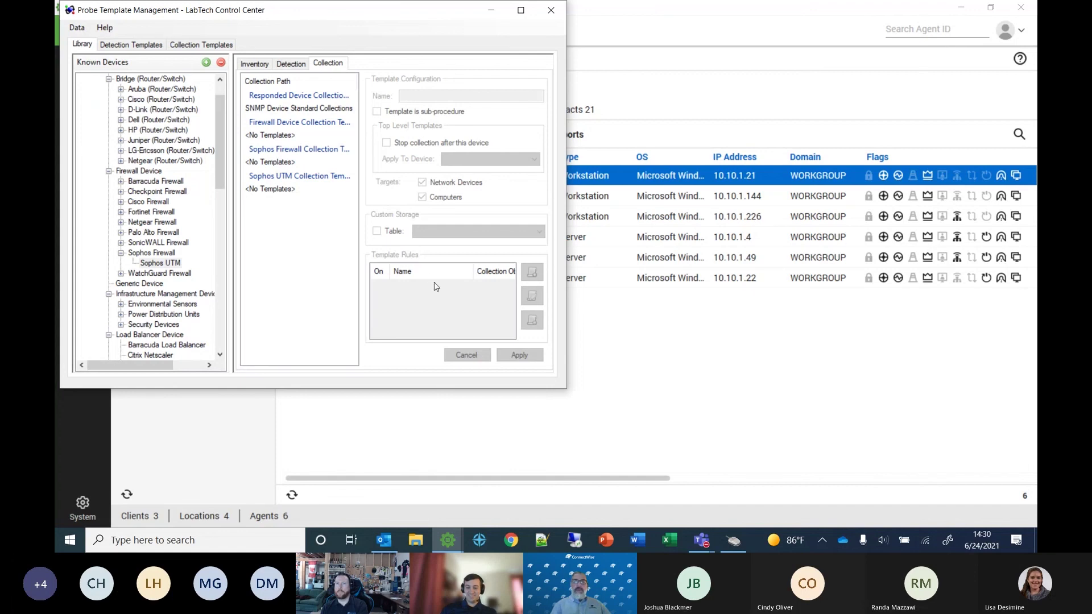
{"action": "left_click", "coordinate": [272, 178]}
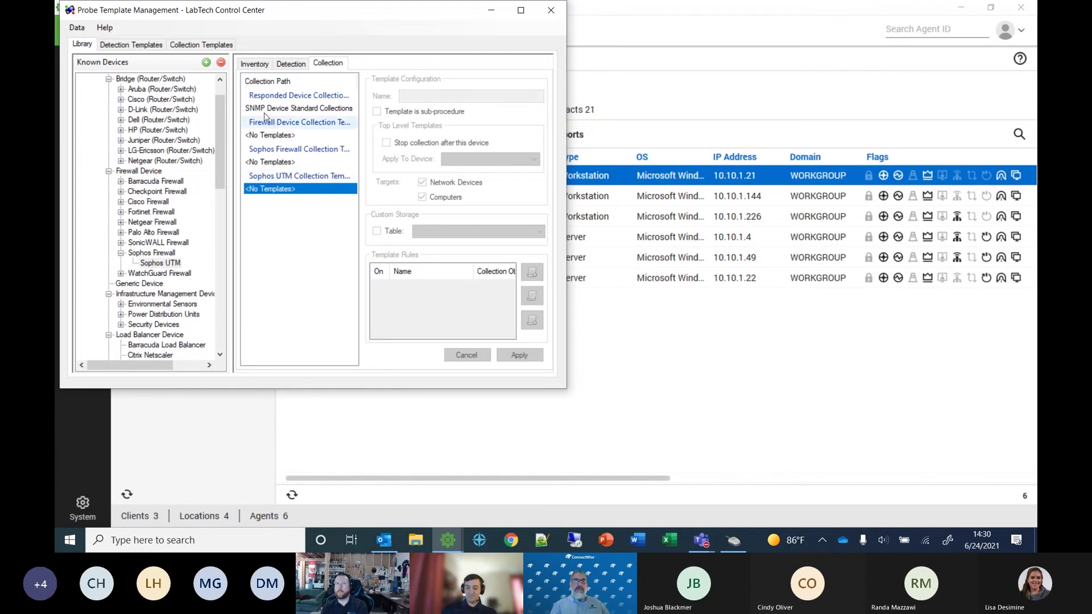
{"action": "left_click", "coordinate": [292, 160]}
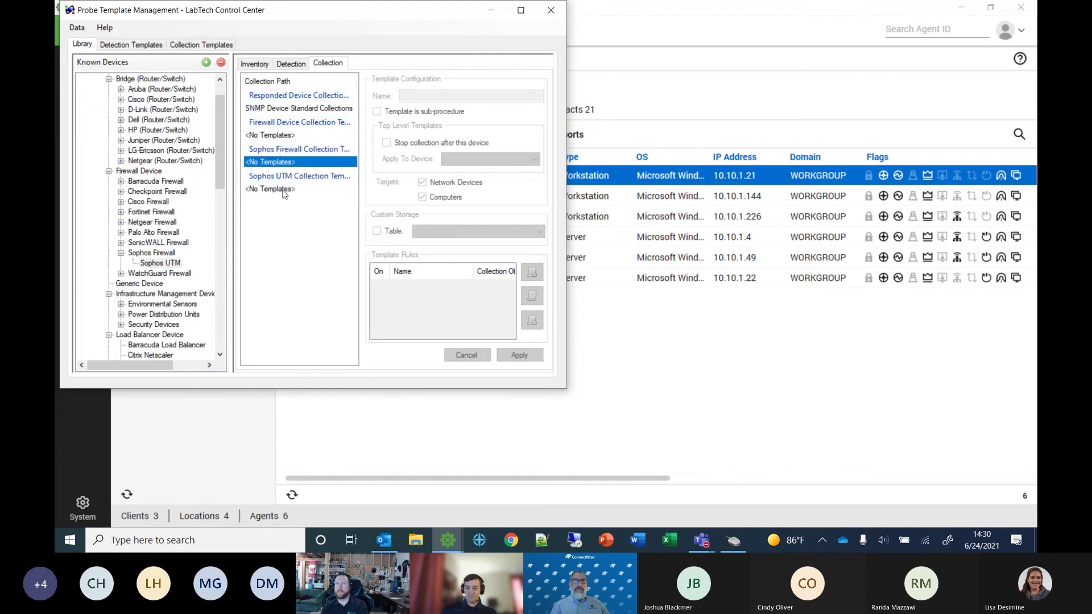
{"action": "left_click", "coordinate": [291, 259]}
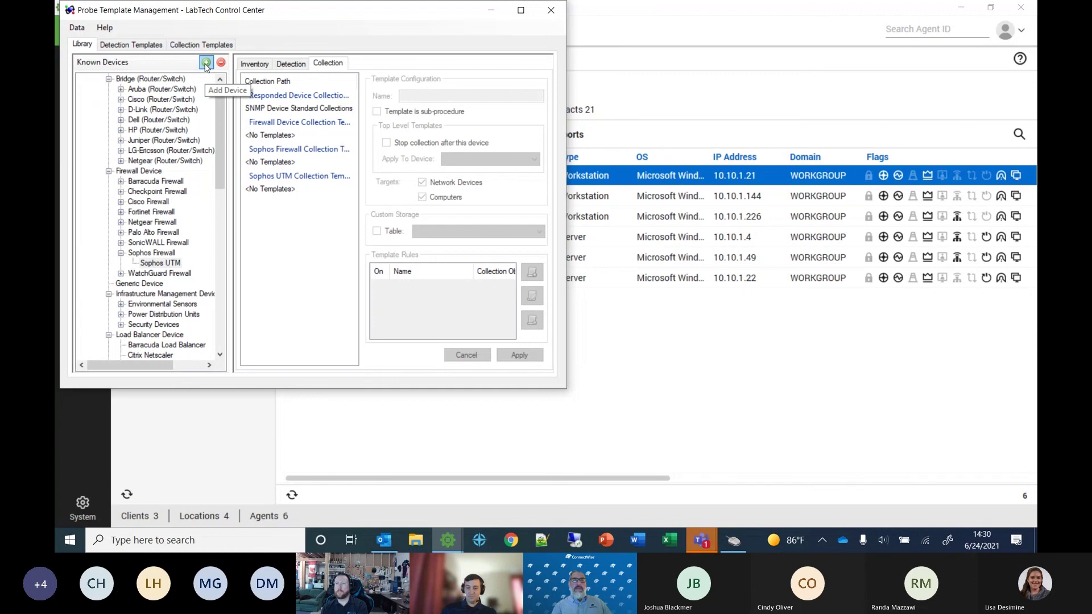
- Add a new collection template and apply it to the Sophos Firewall device
{"action": "left_click", "coordinate": [192, 45]}
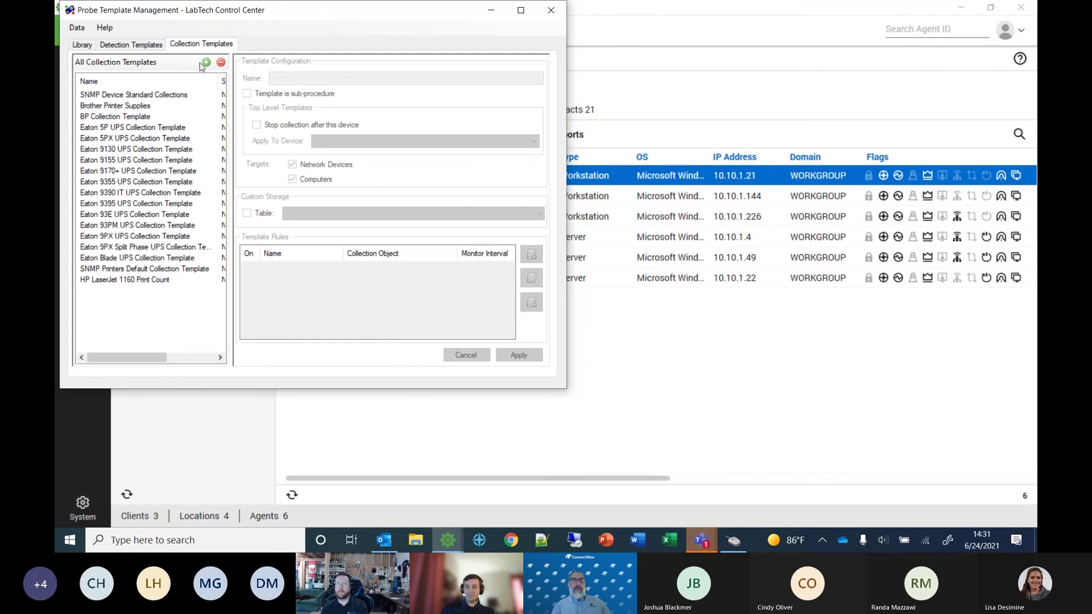
{"action": "left_click", "coordinate": [206, 62]}
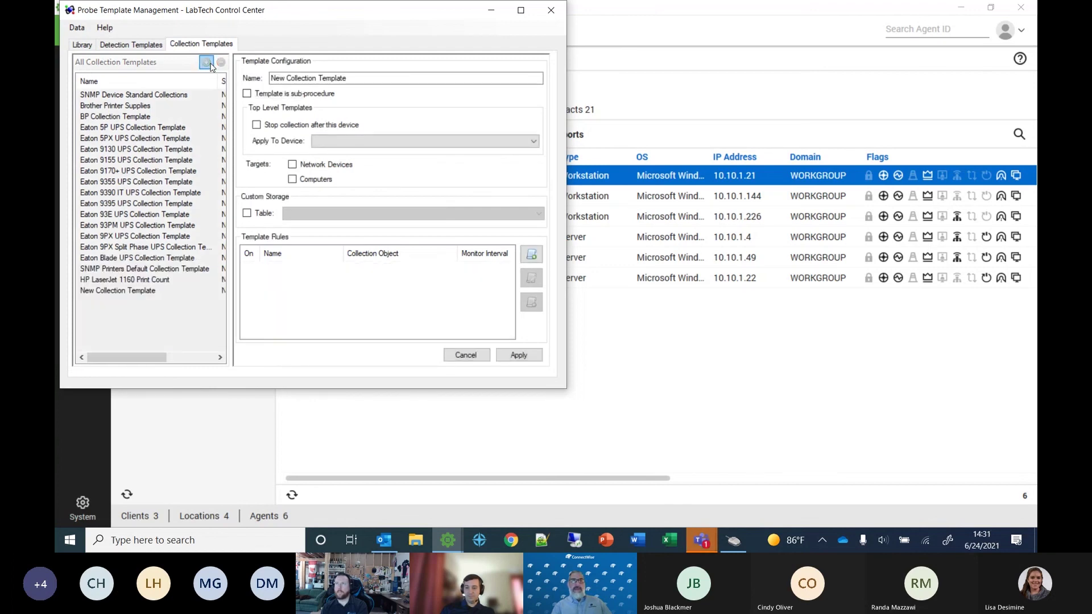
{"action": "left_click", "coordinate": [534, 141]}
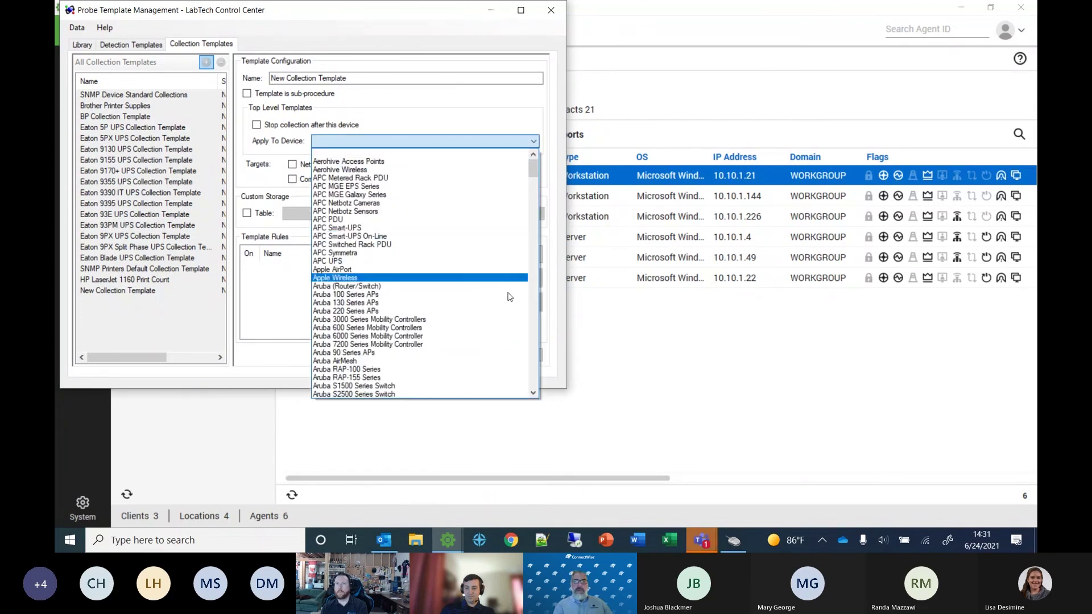
{"action": "scroll", "coordinate": [537, 370], "scroll_direction": "down", "scroll_amount": 20}
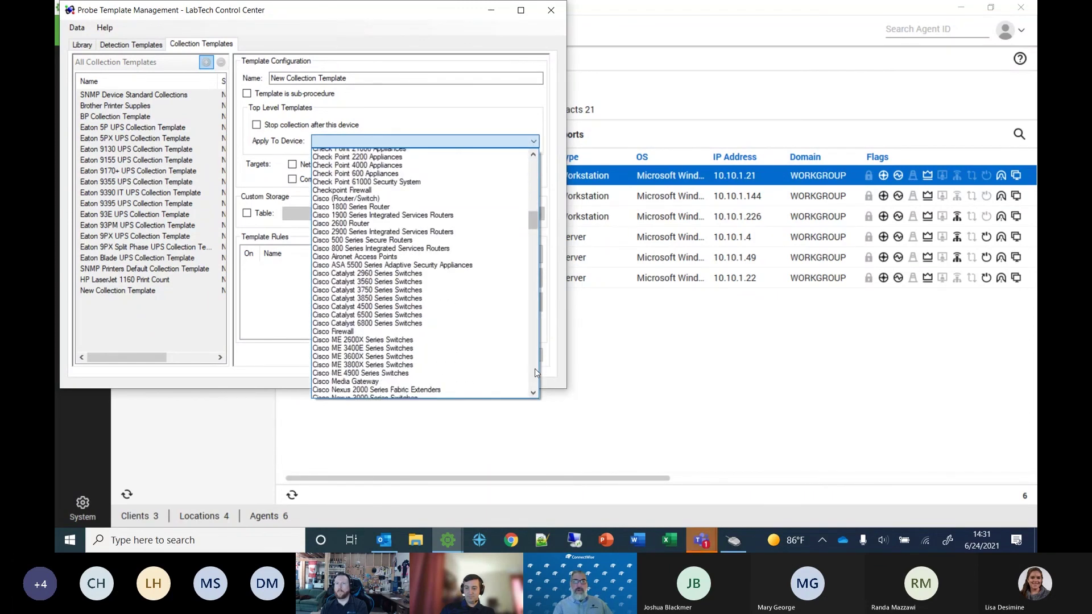
{"action": "scroll", "coordinate": [535, 373], "scroll_direction": "down", "scroll_amount": 20}
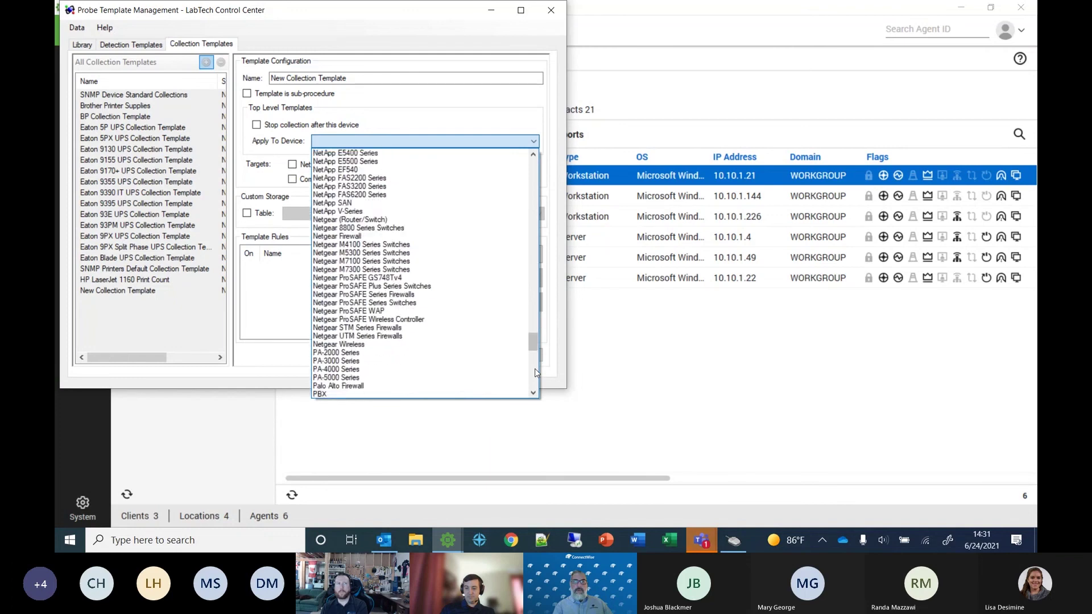
{"action": "scroll", "coordinate": [534, 370], "scroll_direction": "down", "scroll_amount": 10}
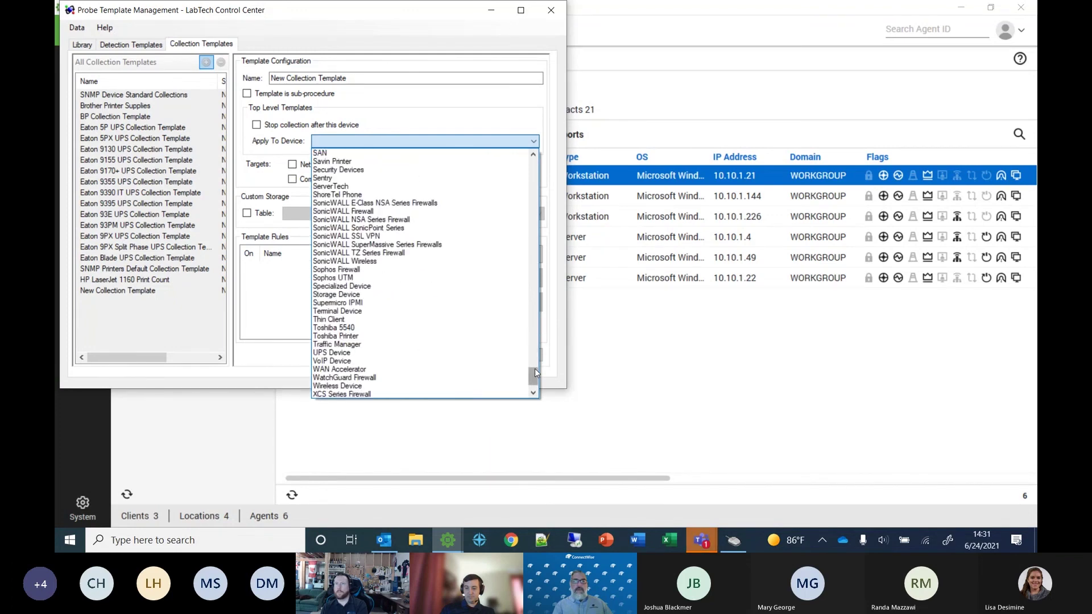
{"action": "left_click", "coordinate": [375, 270]}
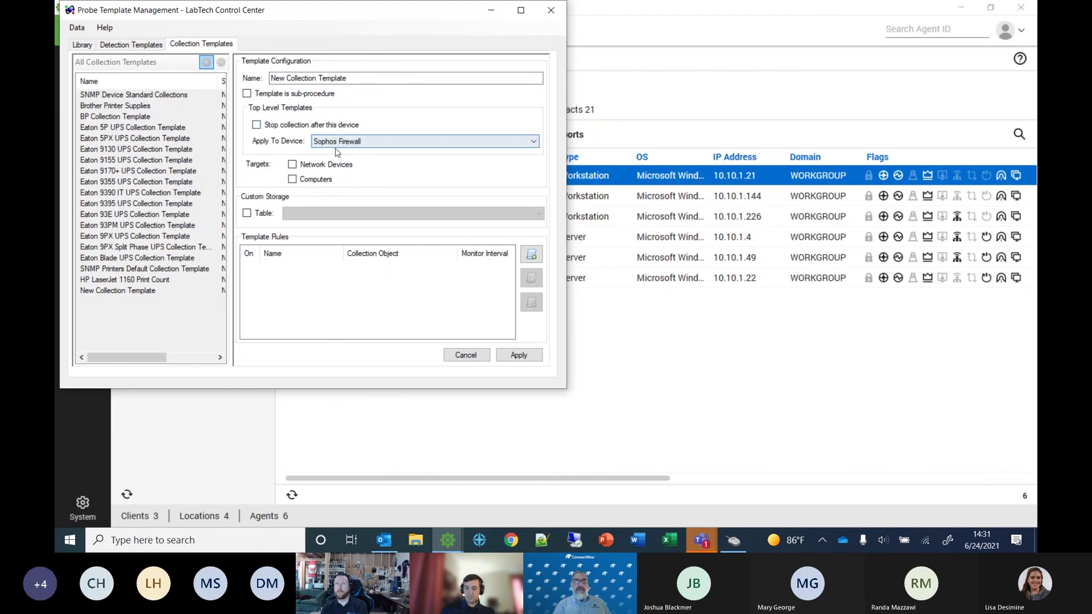
- Start a collection rule named REtrieve Sophos OID with rule type Retrieve OID and a monitor interval of 1 Day
{"action": "left_click", "coordinate": [537, 255]}
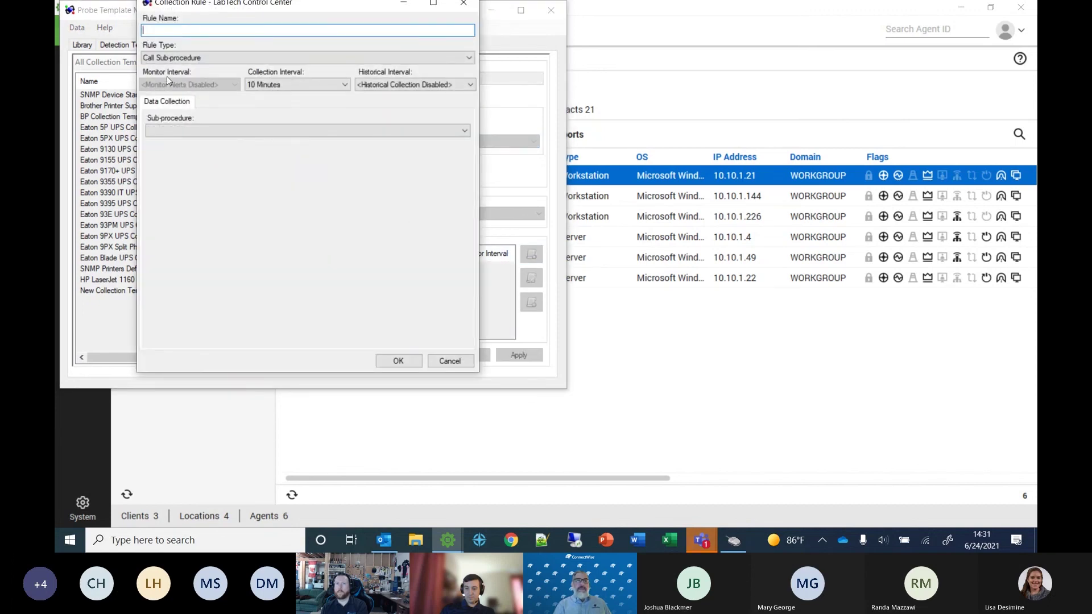
{"action": "type", "text": "RE"}
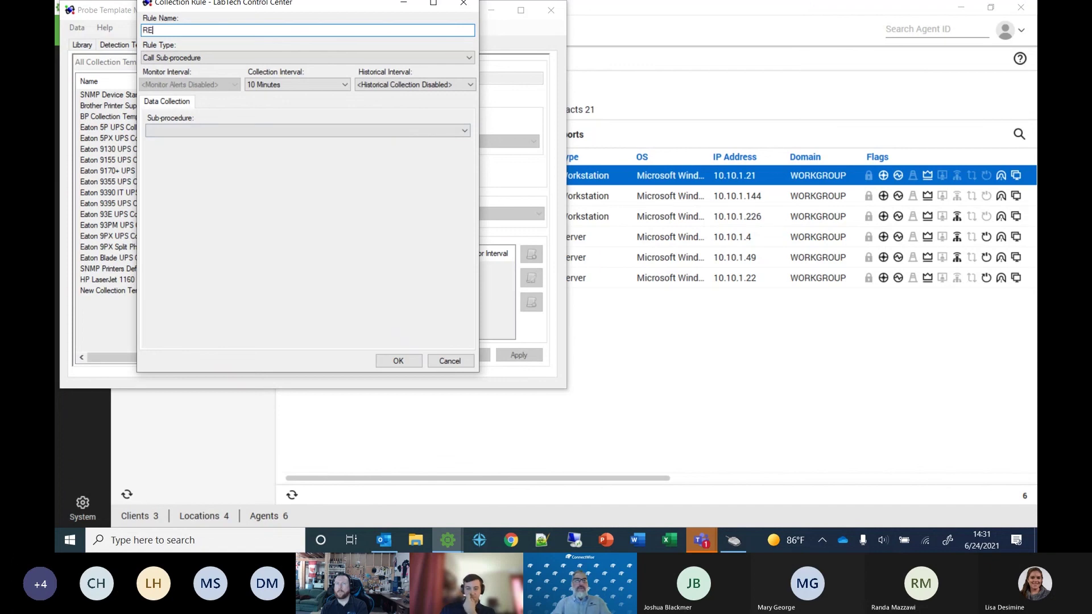
{"action": "type", "text": "trieve"}
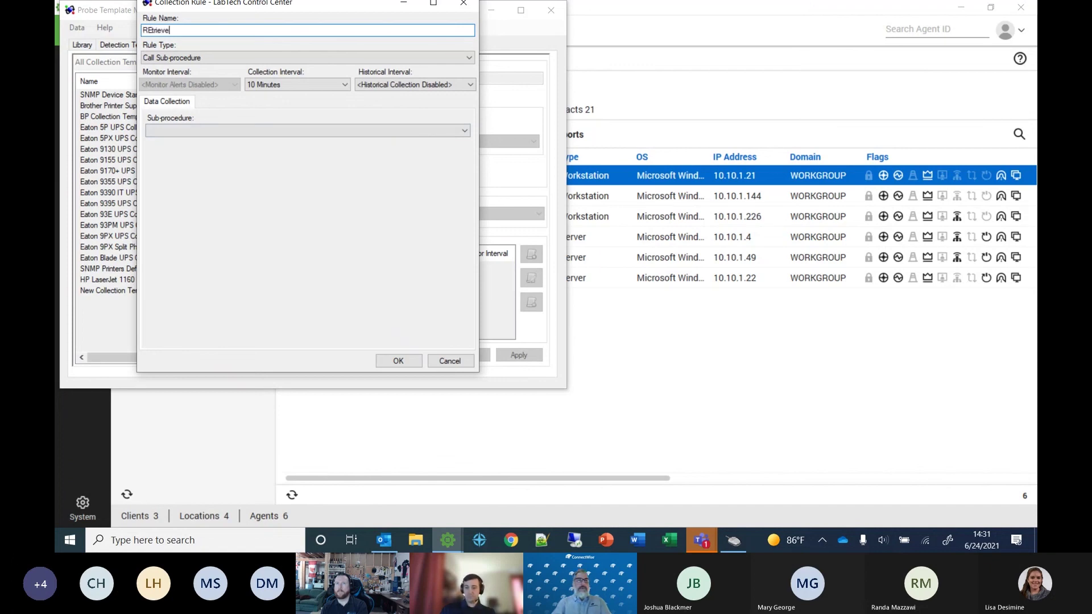
{"action": "type", "text": " Sophos"}
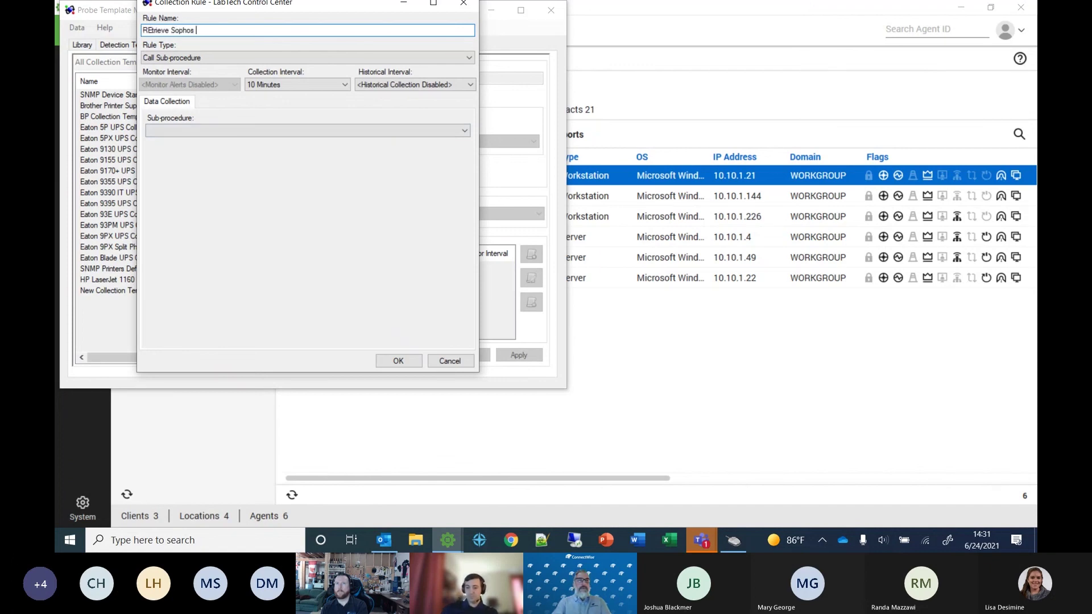
{"action": "type", "text": " OID"}
{"action": "left_click", "coordinate": [214, 56]}
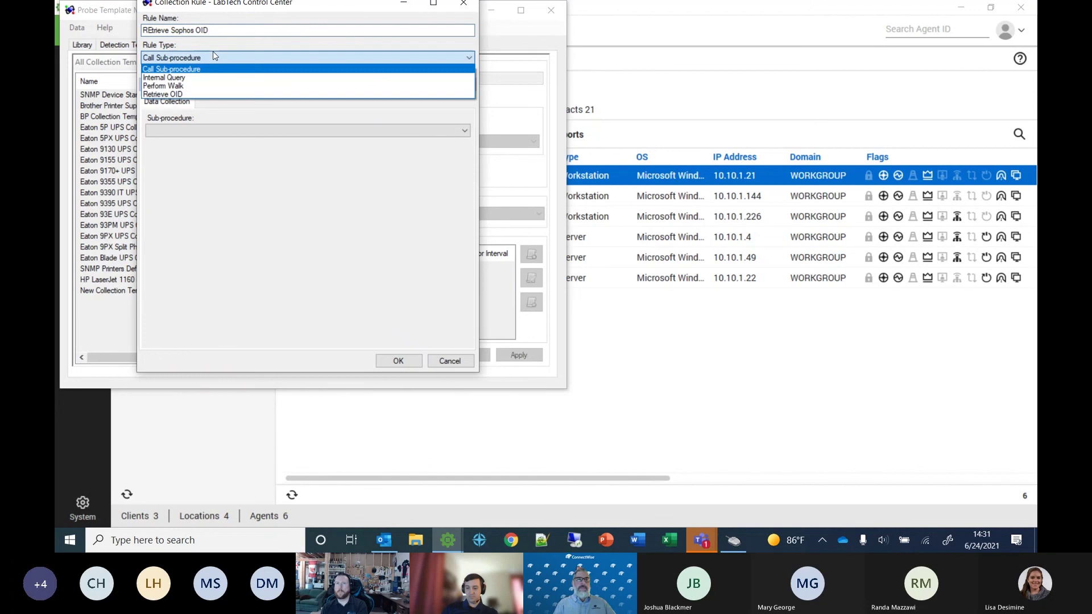
{"action": "left_click", "coordinate": [173, 86]}
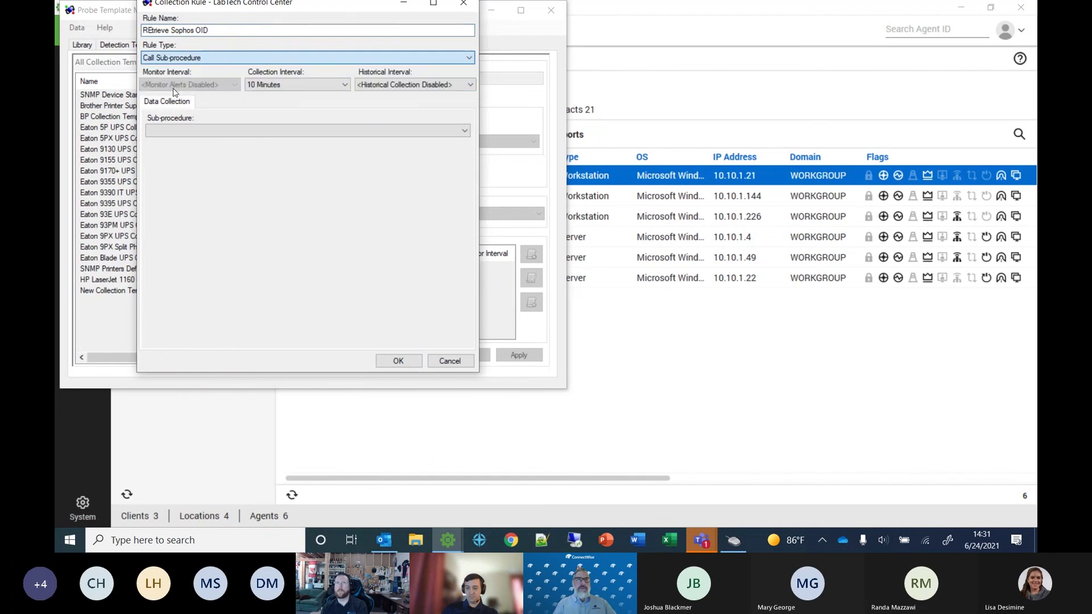
{"action": "left_click", "coordinate": [180, 59]}
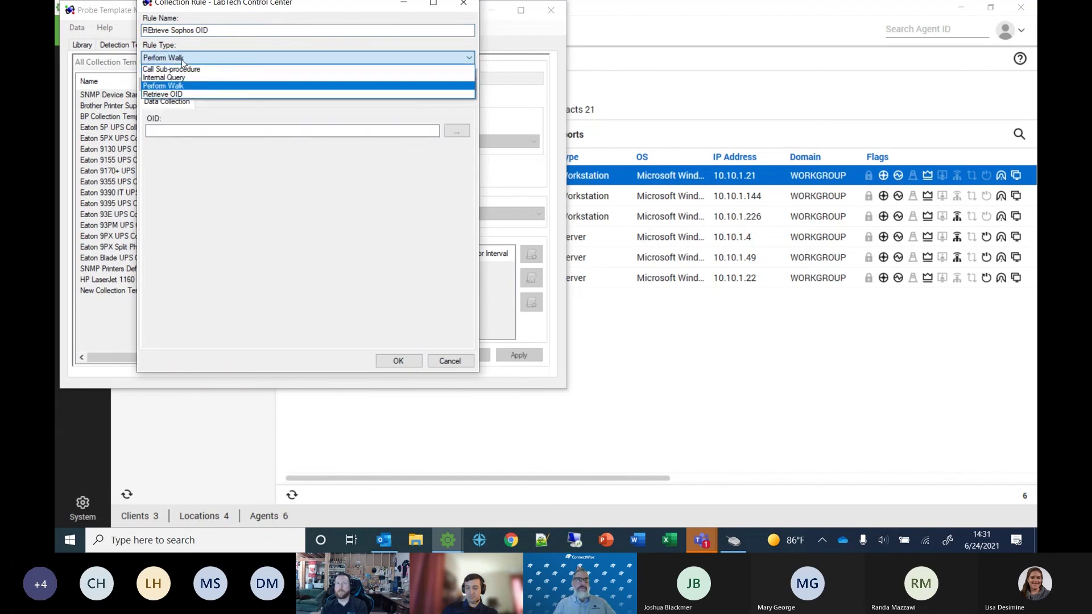
{"action": "left_click", "coordinate": [171, 93]}
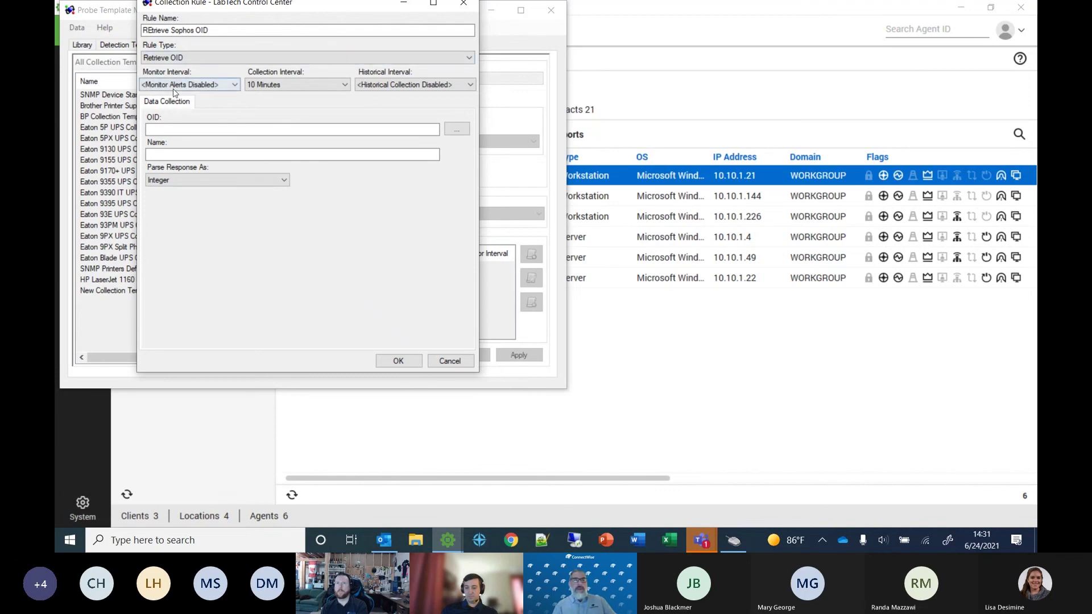
{"action": "left_click", "coordinate": [211, 86]}
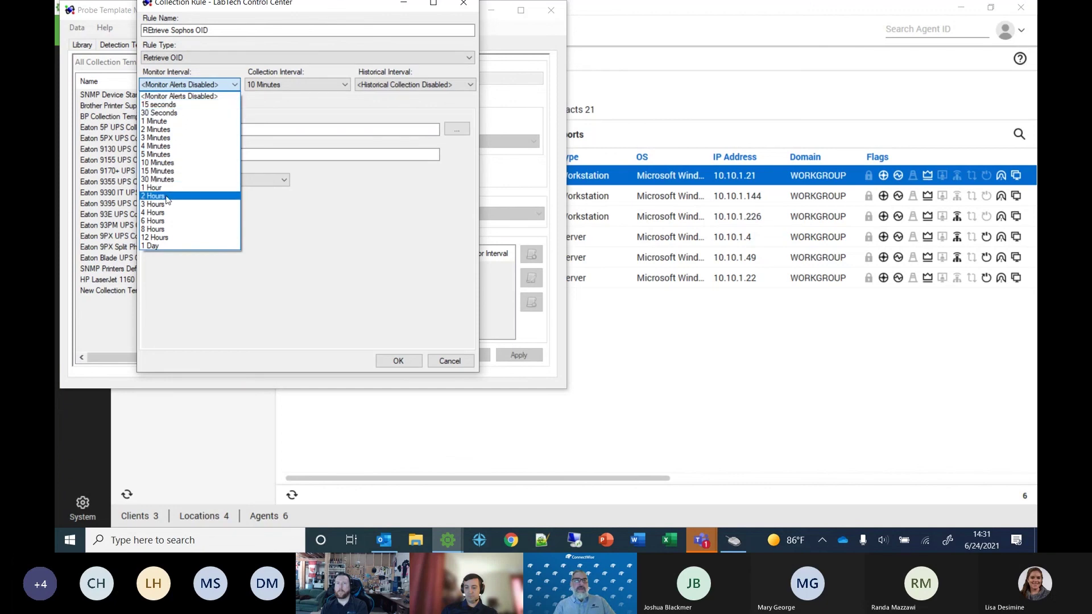
{"action": "left_click", "coordinate": [157, 245]}
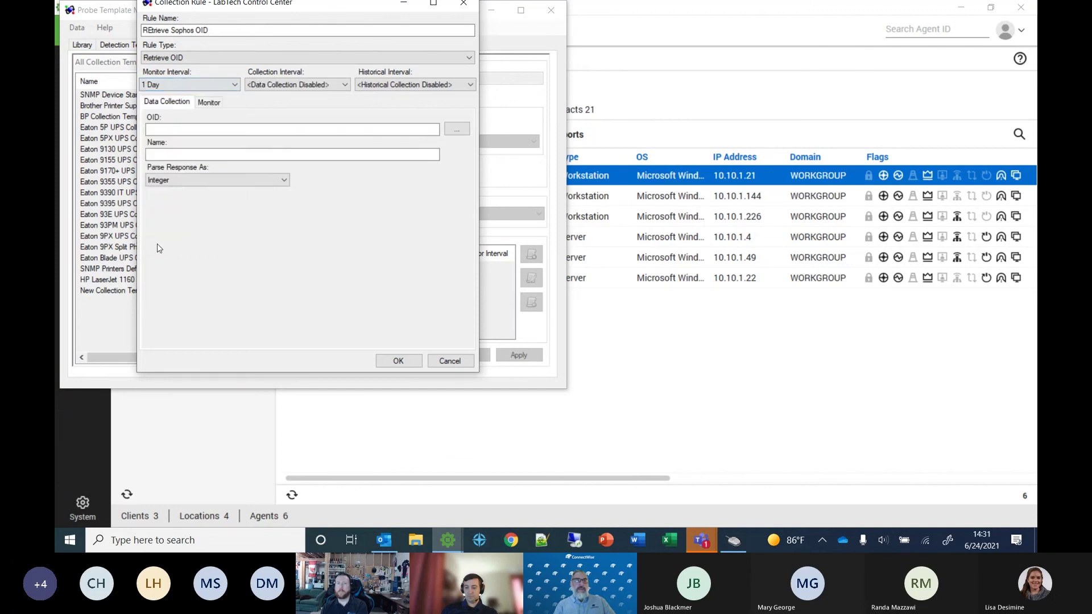
- Set the rule's monitor condition to Less Than 5000 with the alert template Default - Create Automate Ticket
{"action": "left_click", "coordinate": [217, 108]}
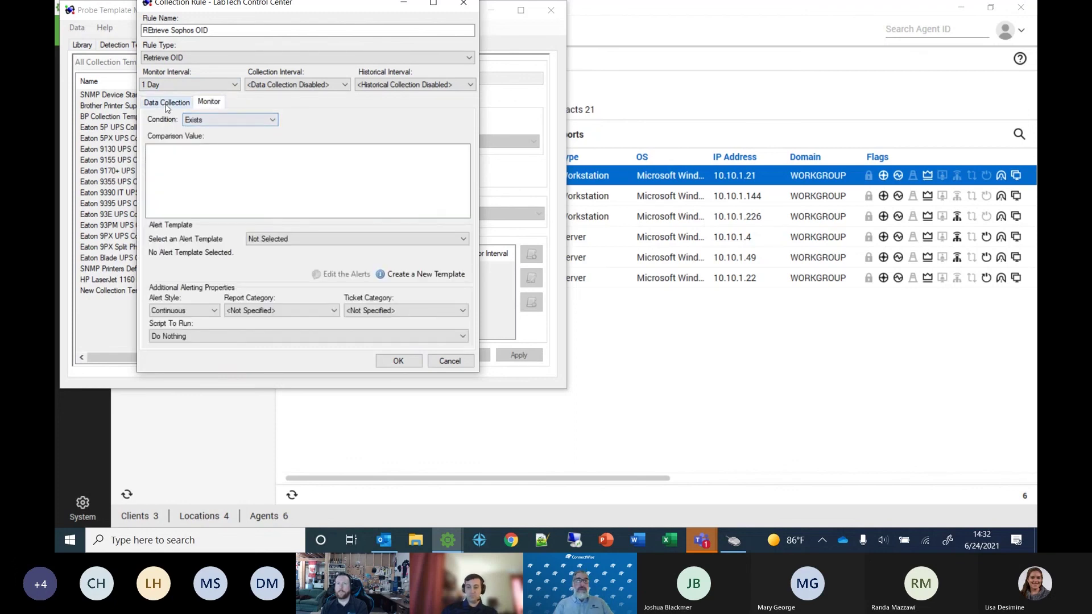
{"action": "left_click", "coordinate": [218, 189]}
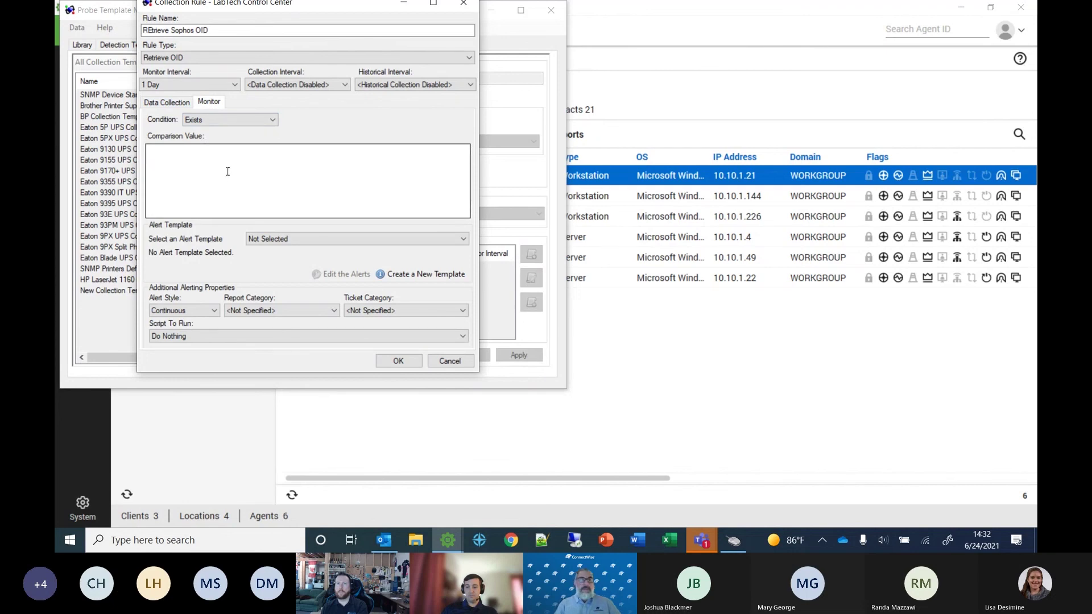
{"action": "left_click", "coordinate": [240, 183]}
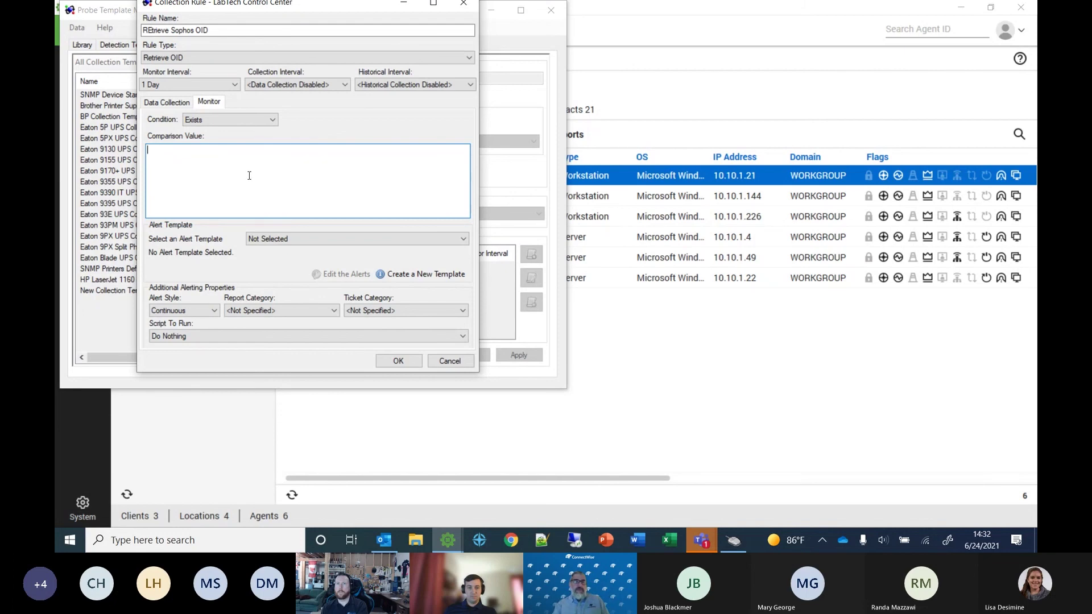
{"action": "left_click", "coordinate": [233, 116]}
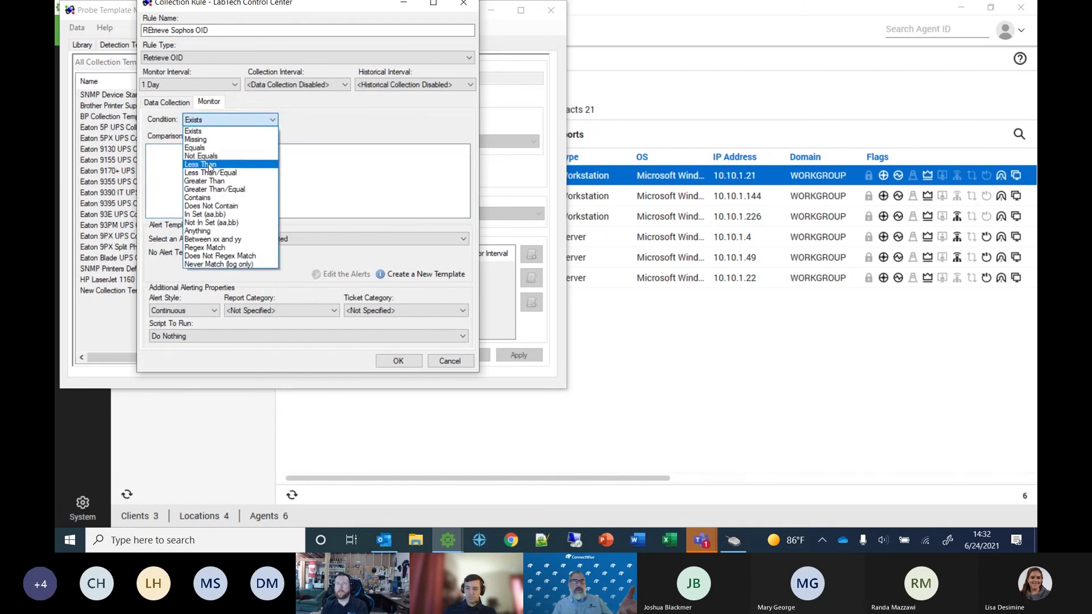
{"action": "left_click", "coordinate": [208, 164]}
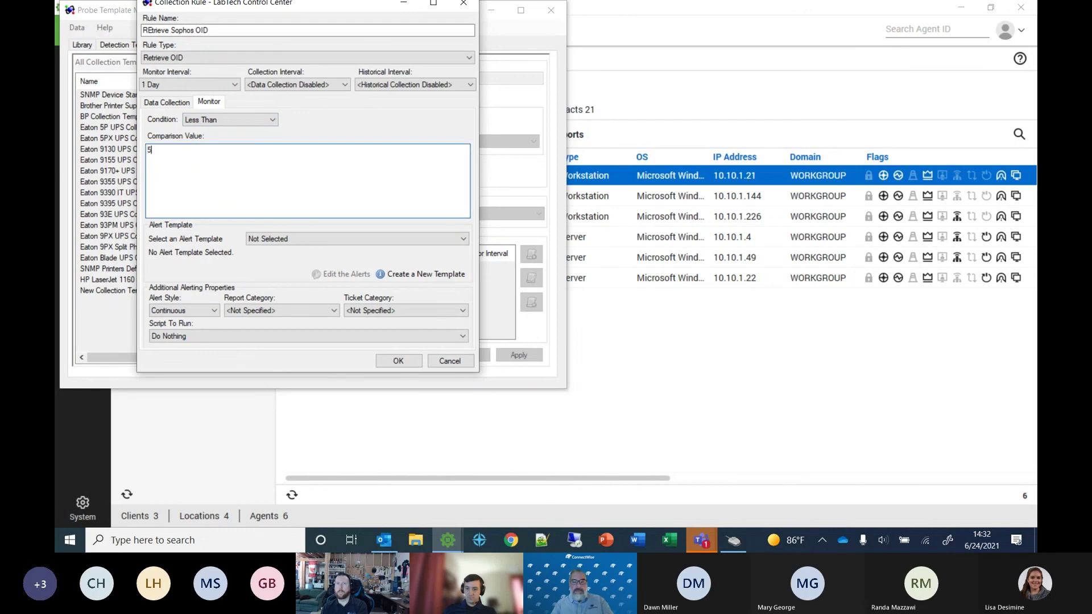
{"action": "type", "text": "000"}
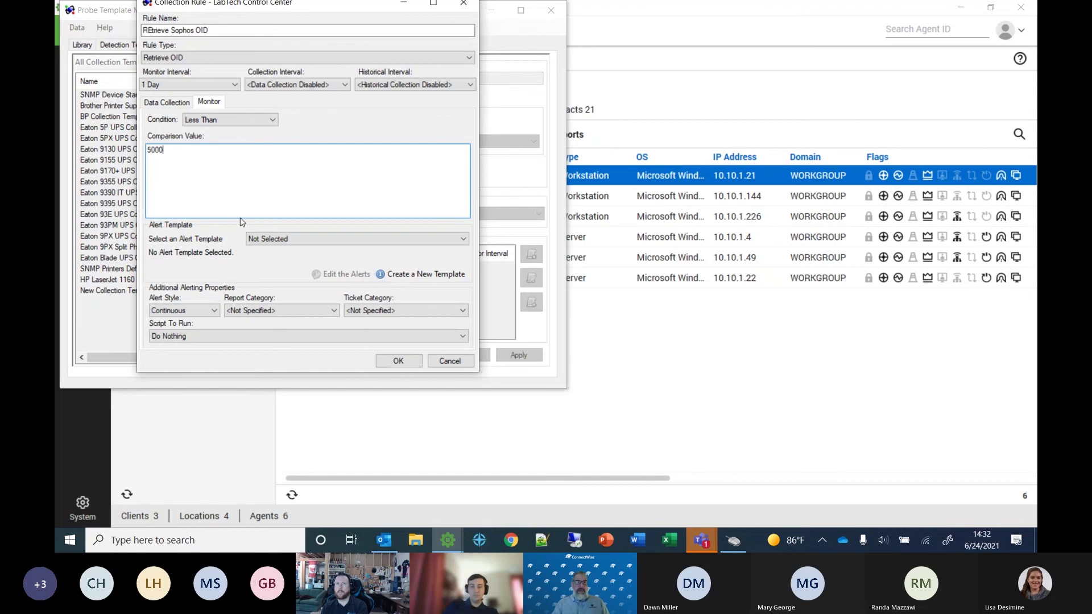
{"action": "left_click", "coordinate": [295, 240]}
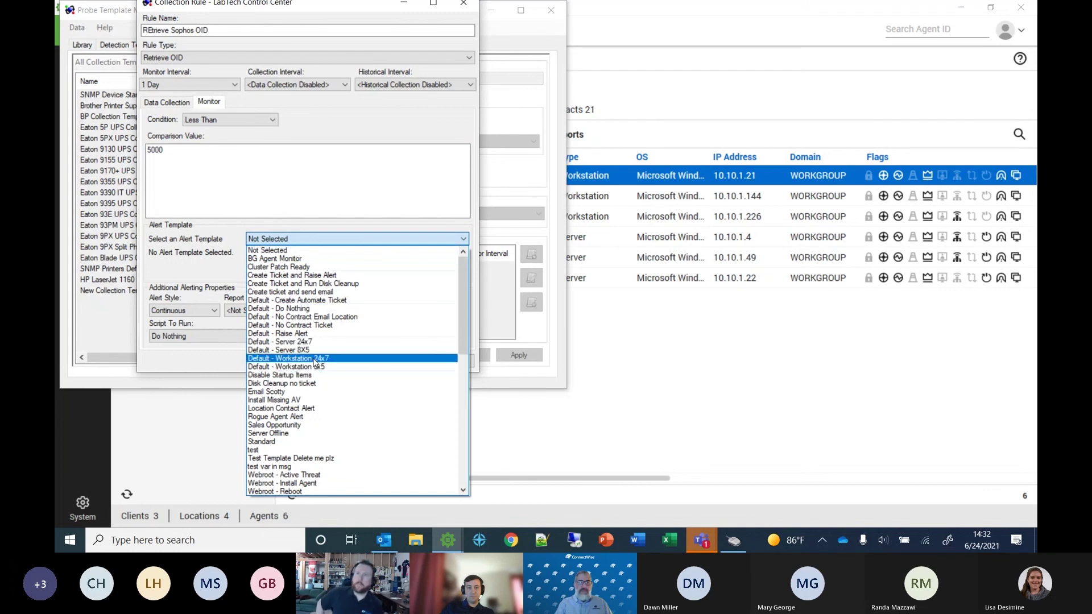
{"action": "left_click", "coordinate": [305, 300]}
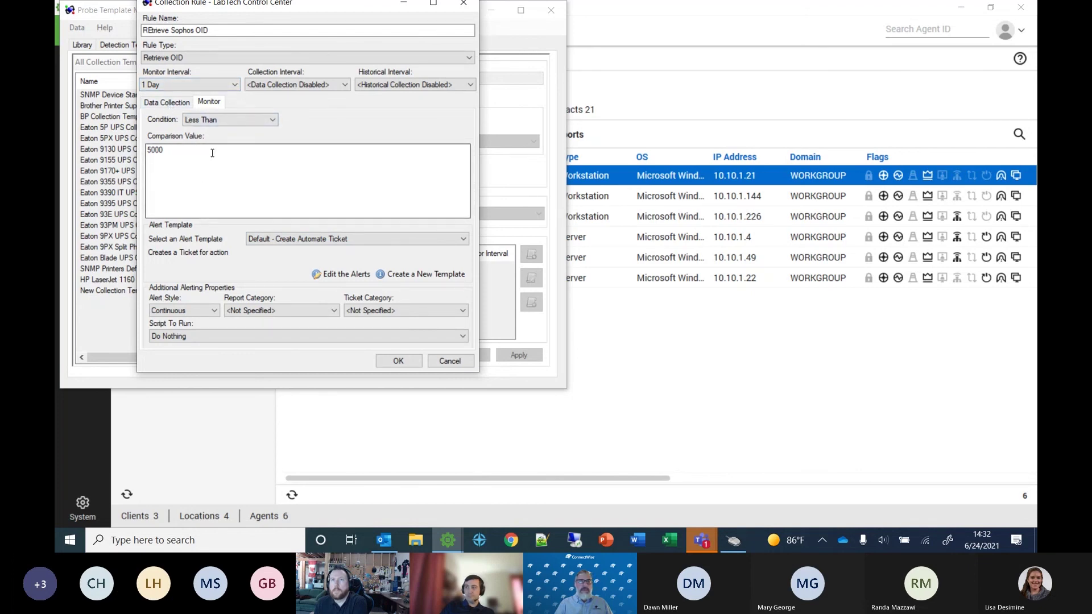
- Enter 0.1.4 as the rule's data collection OID and try to save the rule
{"action": "left_click", "coordinate": [166, 104]}
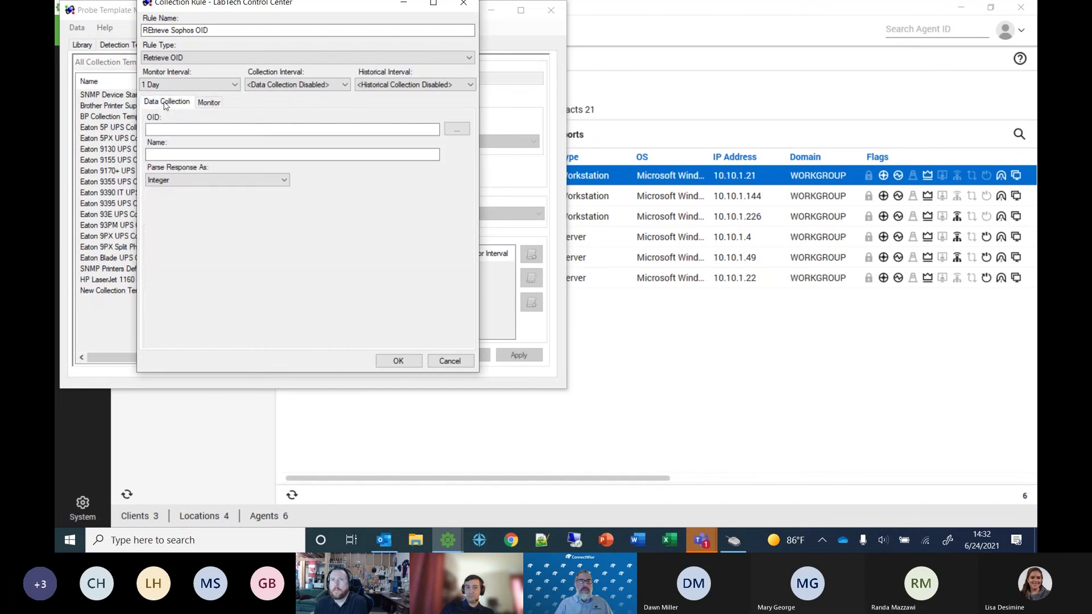
{"action": "left_click", "coordinate": [177, 130]}
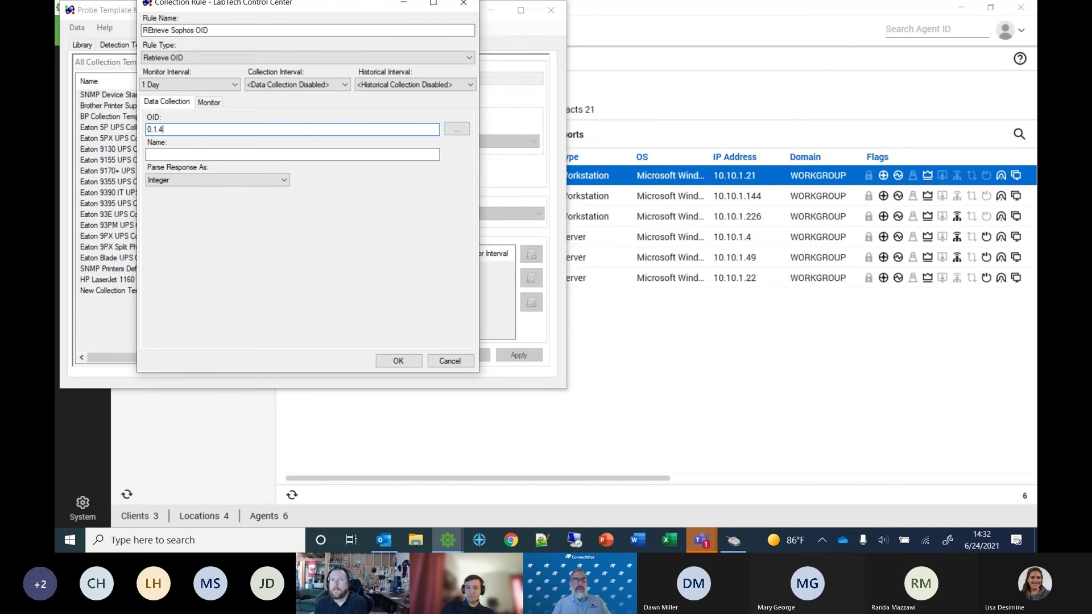
{"action": "left_click", "coordinate": [210, 103]}
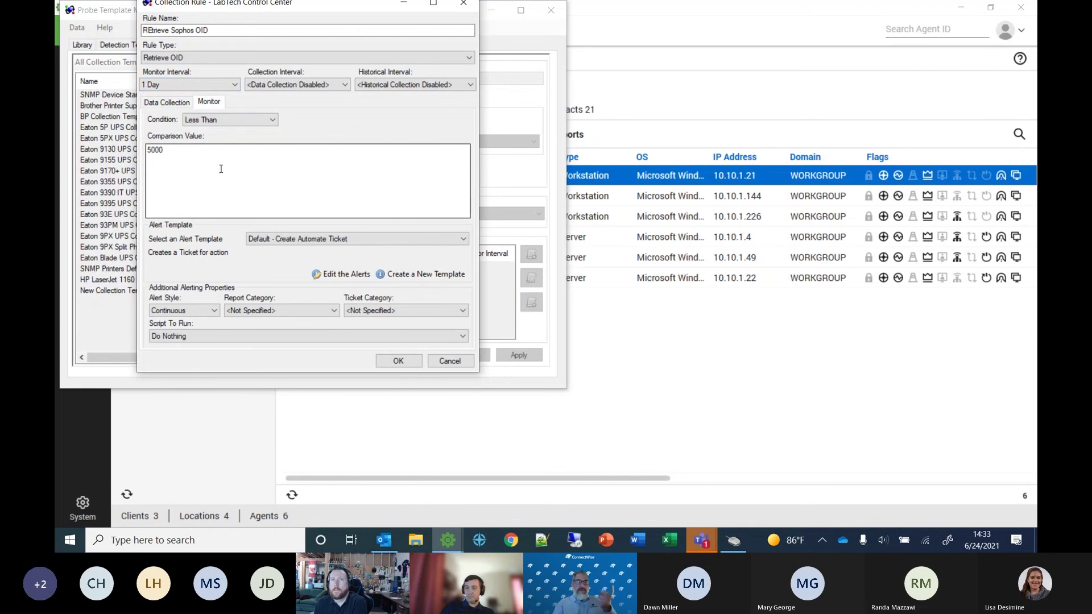
{"action": "left_click", "coordinate": [396, 363]}
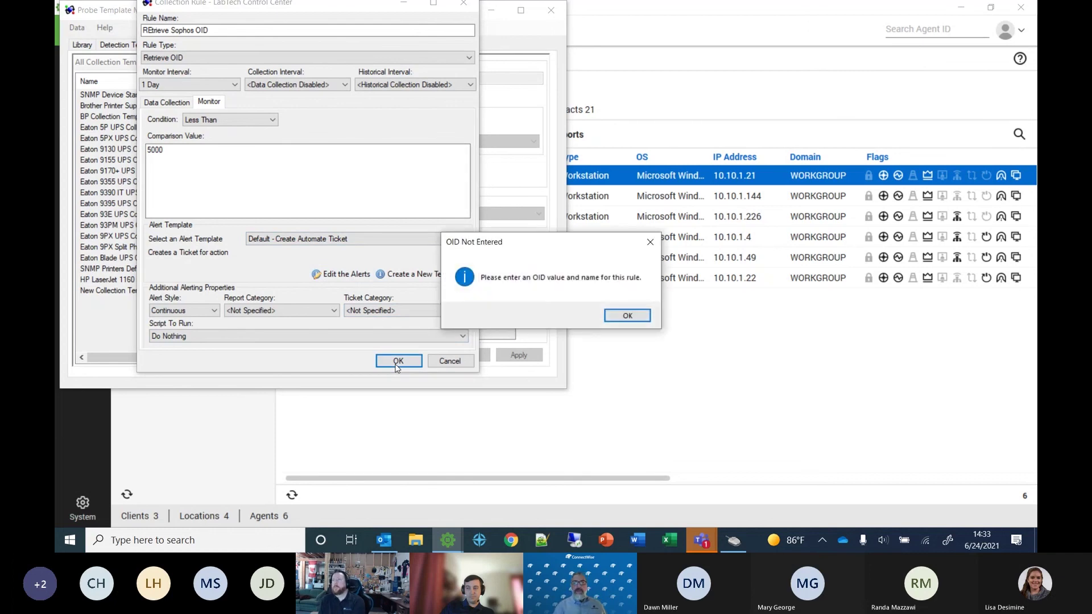
{"action": "left_click", "coordinate": [626, 317]}
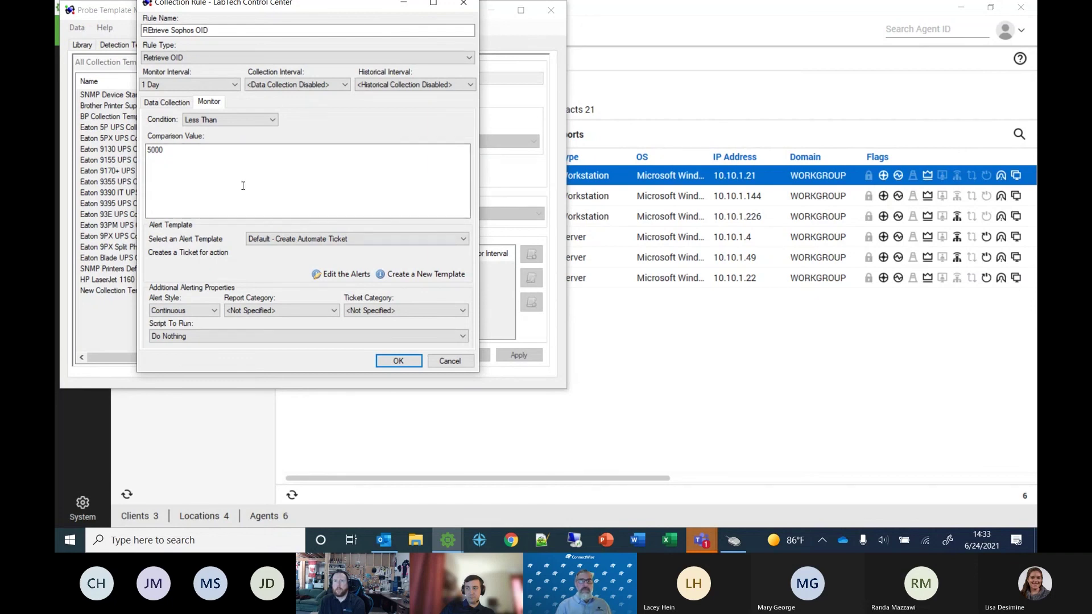
- Name the collected value OID NAME for OID 0.1.4 in the rule's data collection settings and save the collection rule
{"action": "left_click", "coordinate": [167, 102]}
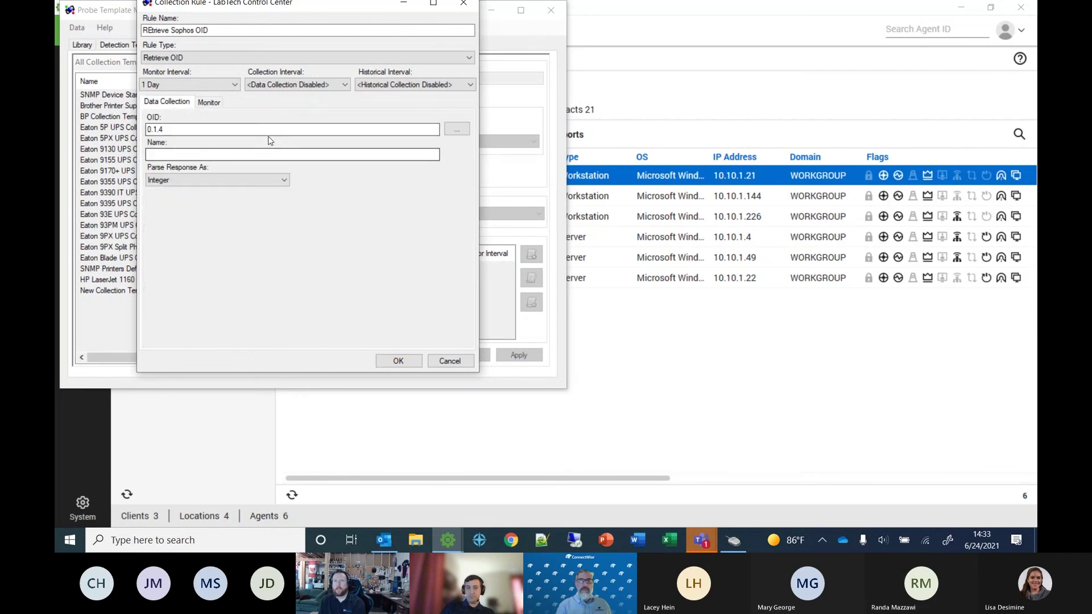
{"action": "left_click", "coordinate": [236, 132]}
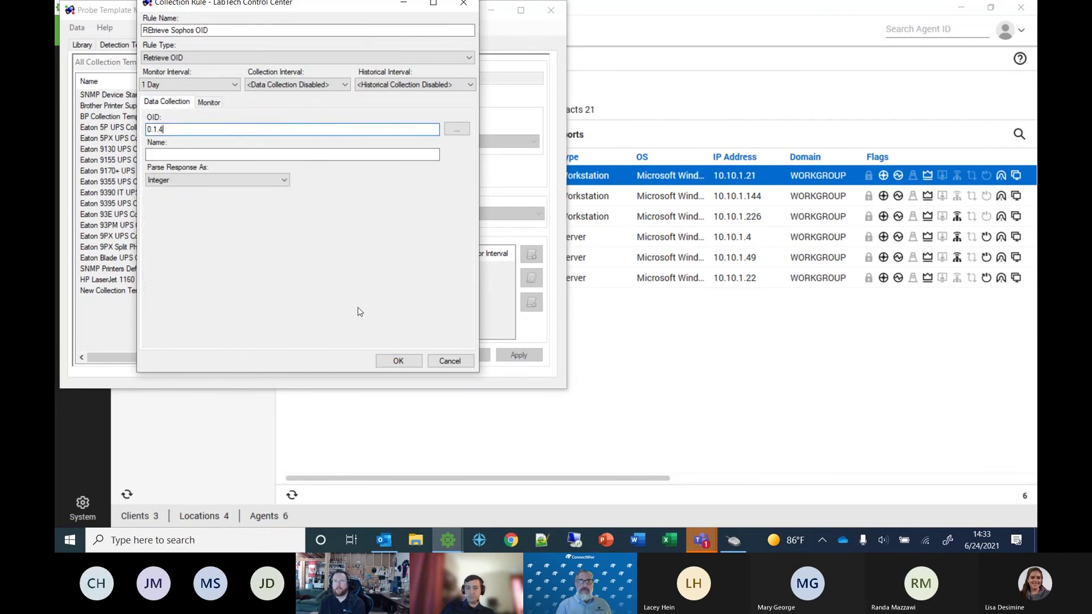
{"action": "left_click", "coordinate": [391, 363]}
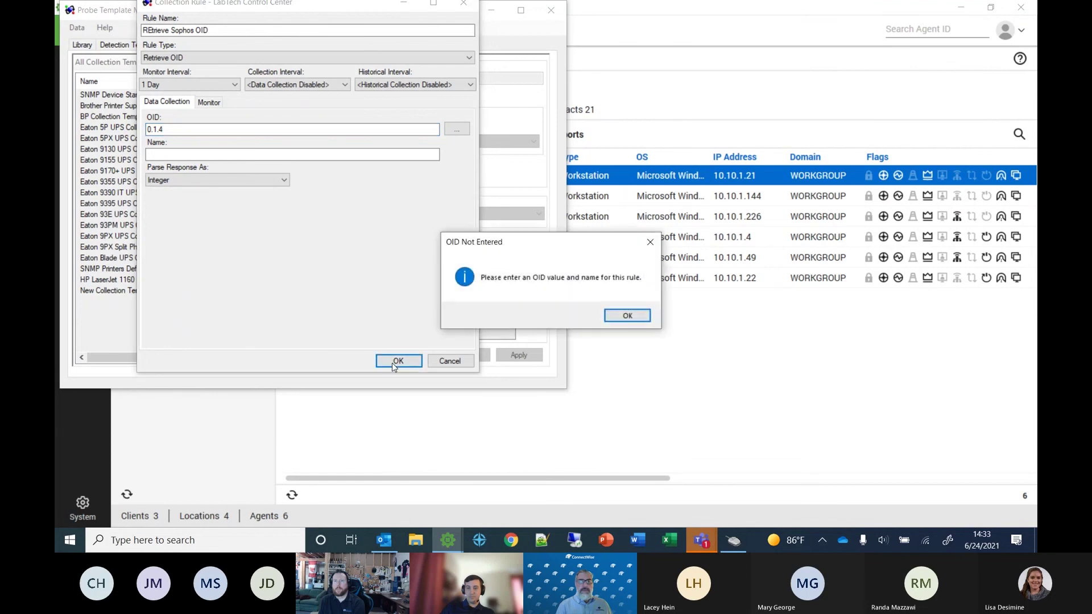
{"action": "left_click", "coordinate": [617, 316]}
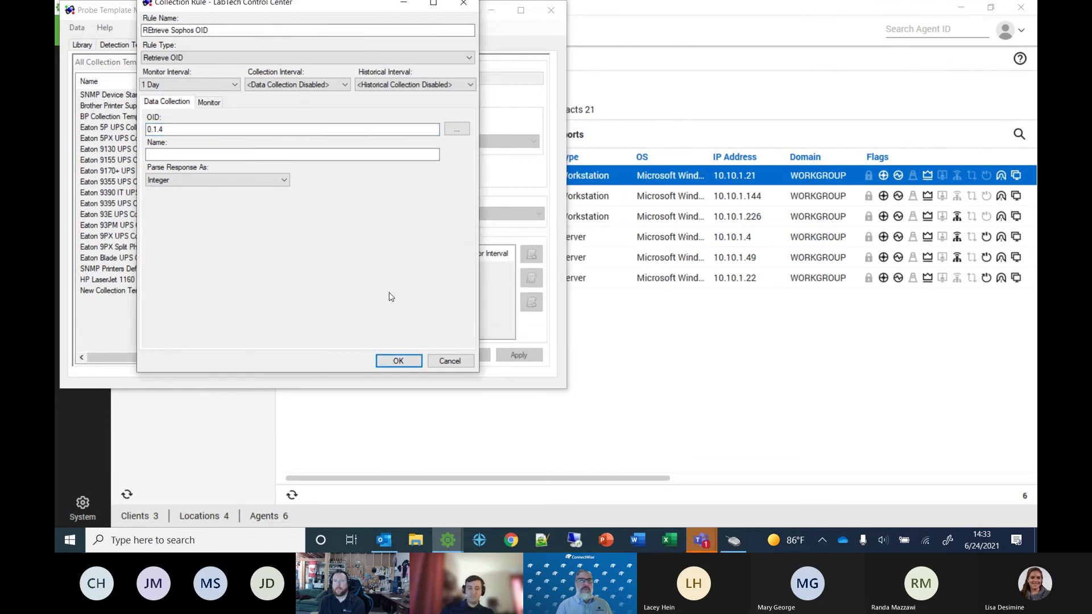
{"action": "left_click", "coordinate": [270, 155]}
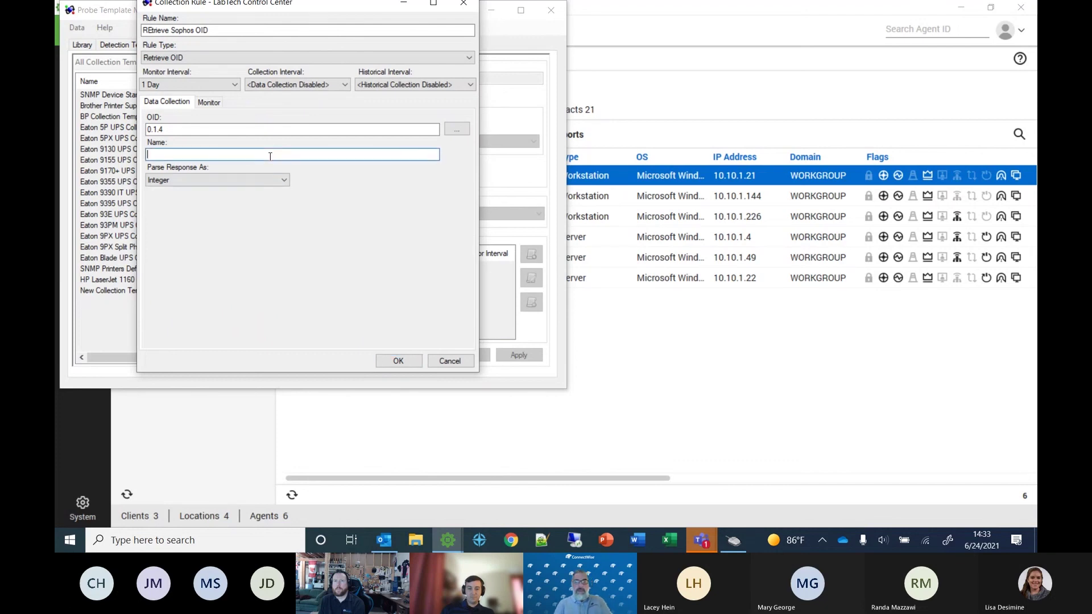
{"action": "type", "text": "OID NAME"}
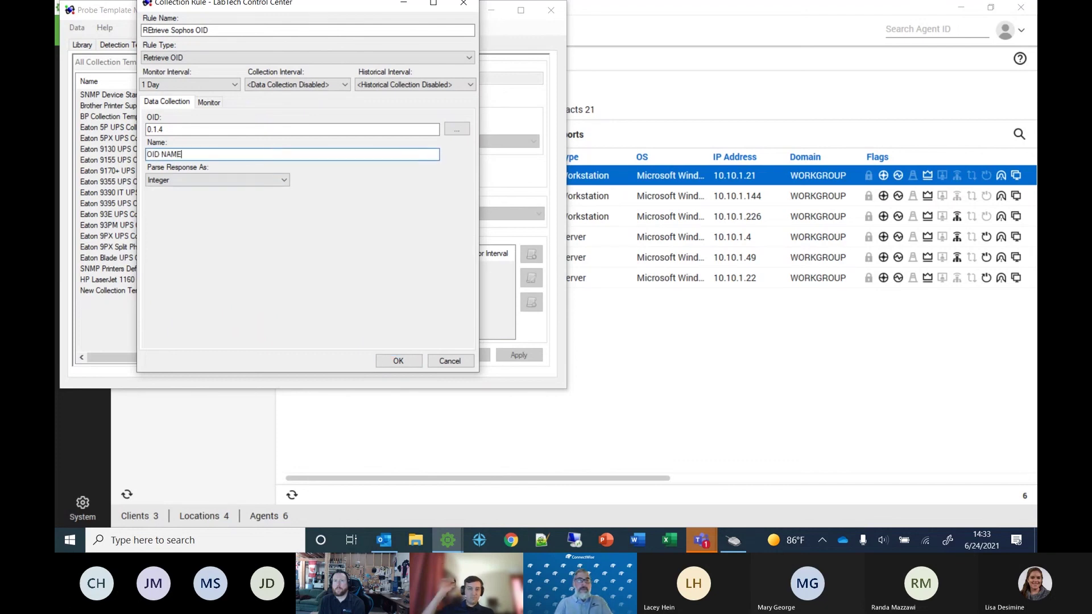
{"action": "left_click", "coordinate": [398, 362]}
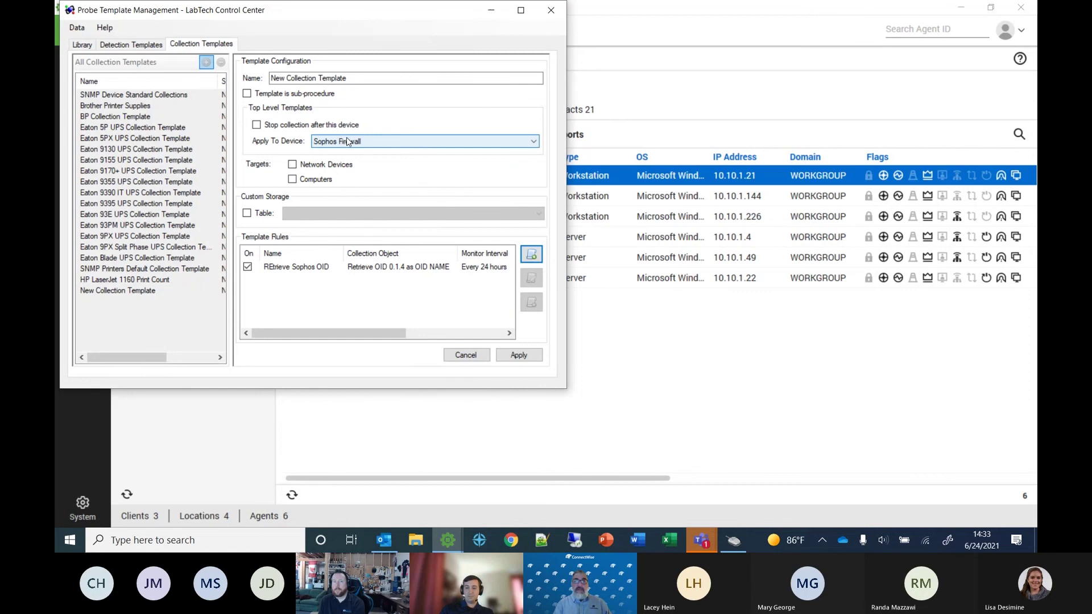
- Review the detection and collection paths of the Sophos Firewall device in the known devices library
{"action": "left_click", "coordinate": [81, 44]}
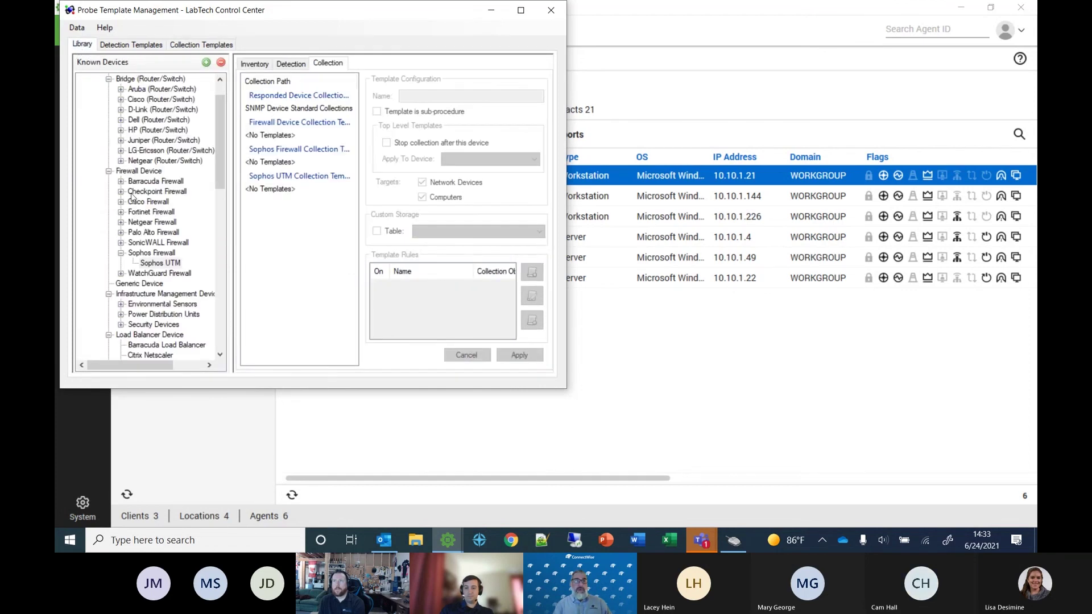
{"action": "left_click", "coordinate": [150, 254]}
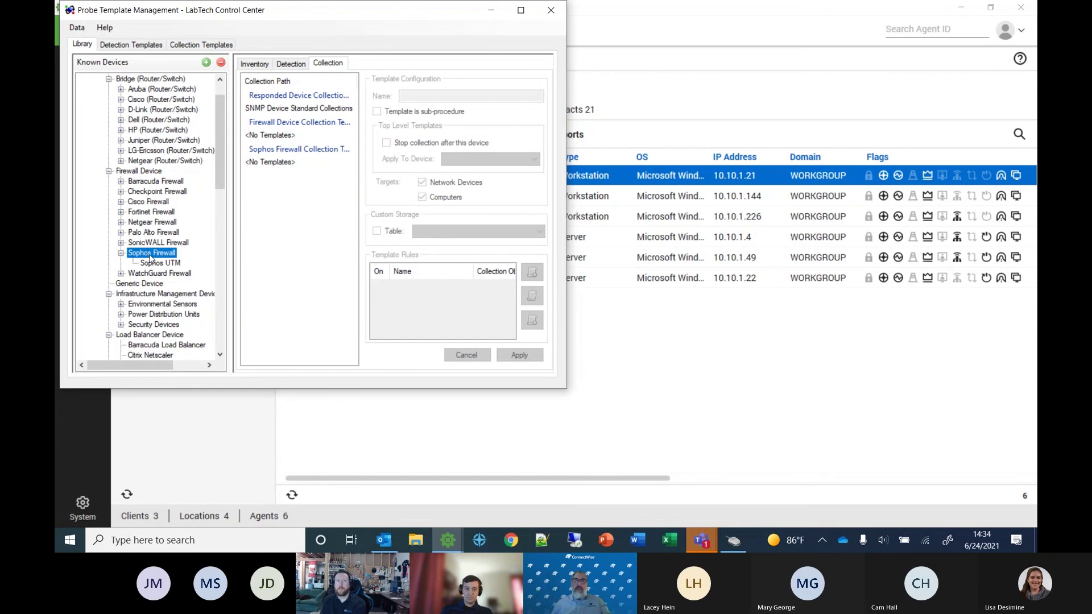
{"action": "left_click", "coordinate": [127, 46]}
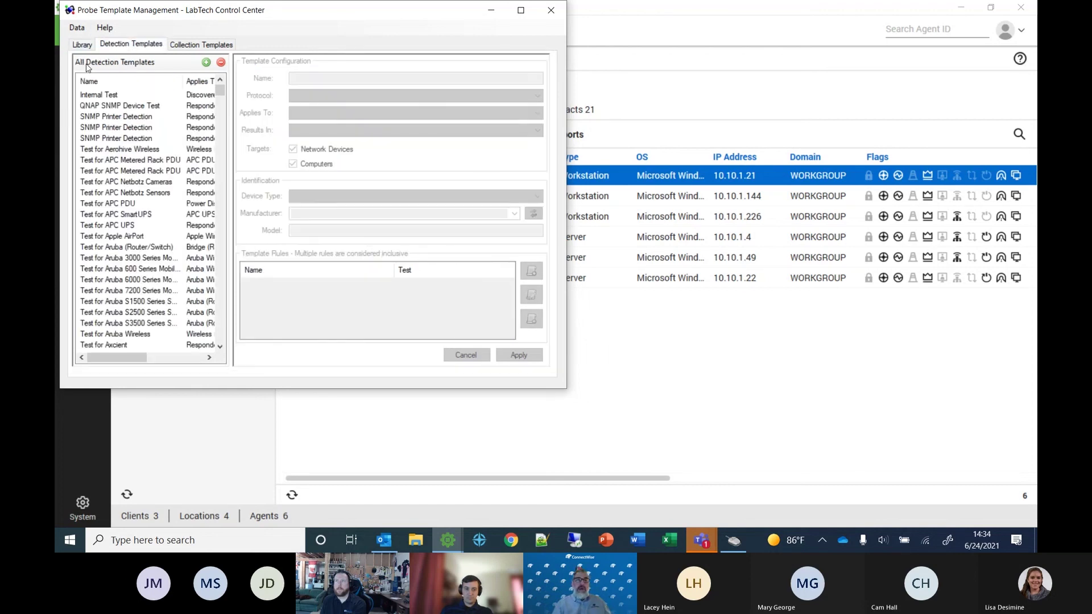
{"action": "left_click", "coordinate": [82, 45]}
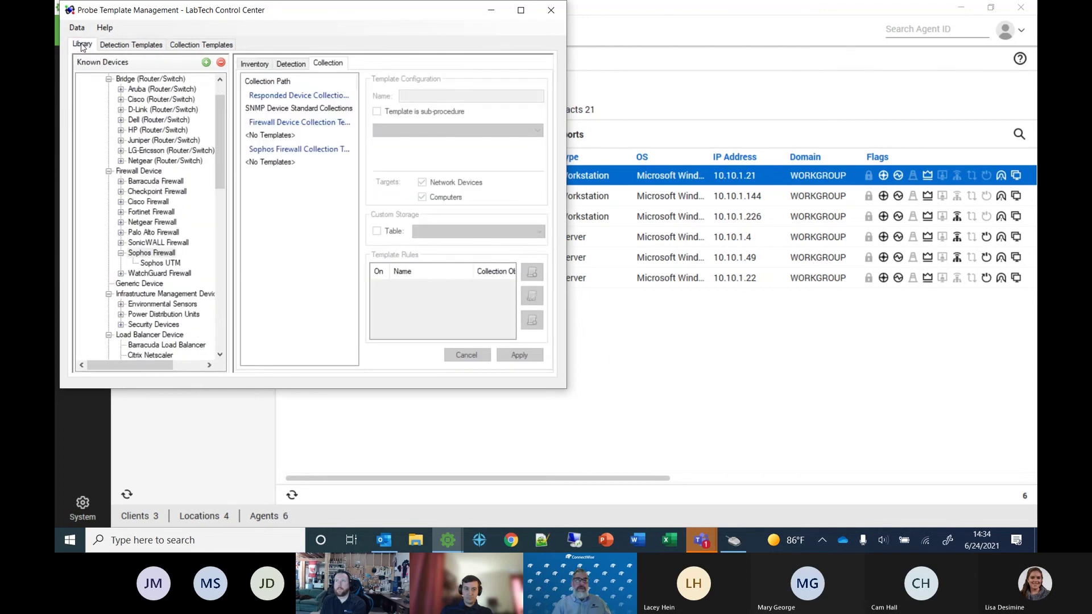
{"action": "left_click", "coordinate": [166, 253]}
{"action": "left_click", "coordinate": [293, 64]}
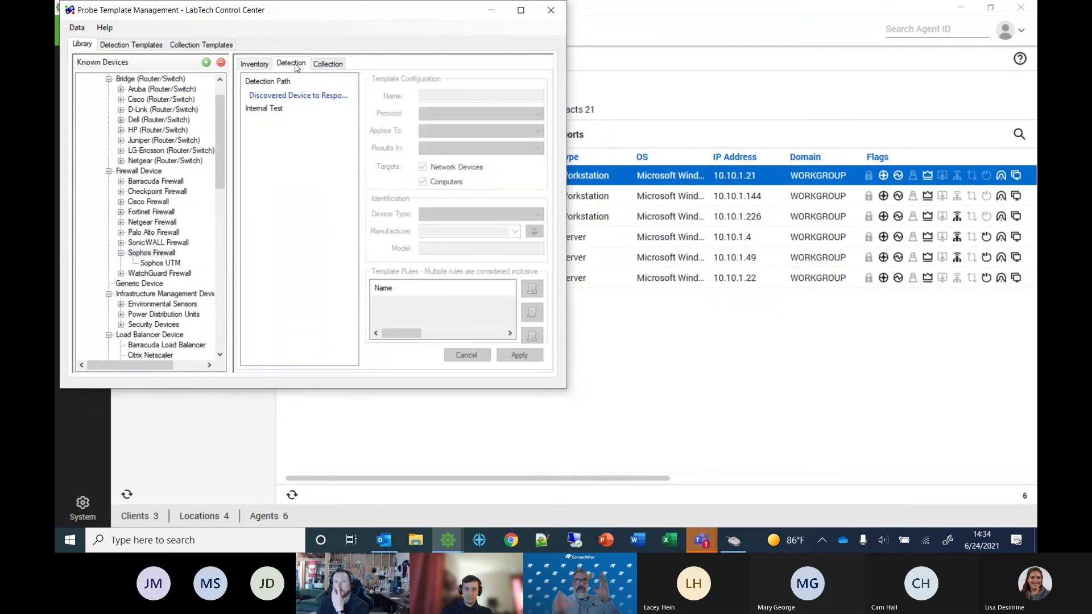
{"action": "left_click", "coordinate": [328, 64]}
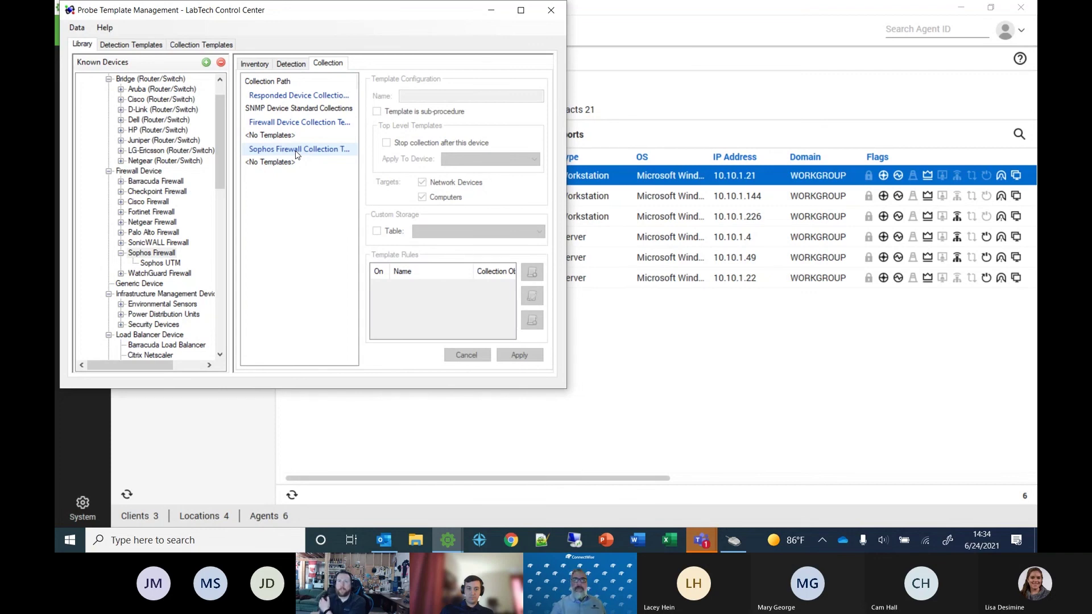
- Switch to the Microsoft Teams meeting window
{"action": "mouse_move", "coordinate": [703, 537]}
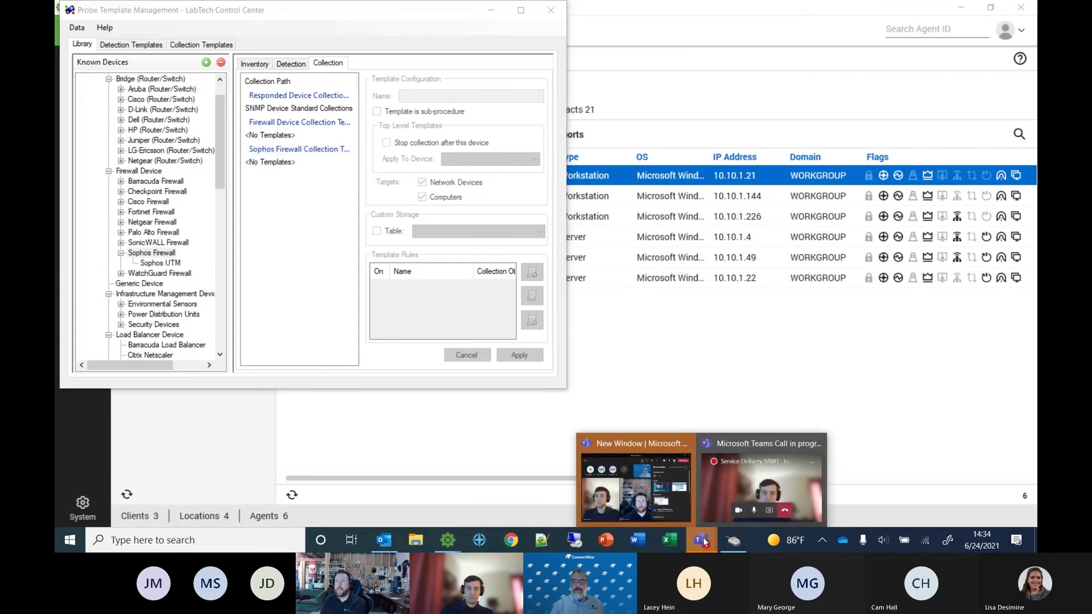
{"action": "left_click", "coordinate": [683, 500]}
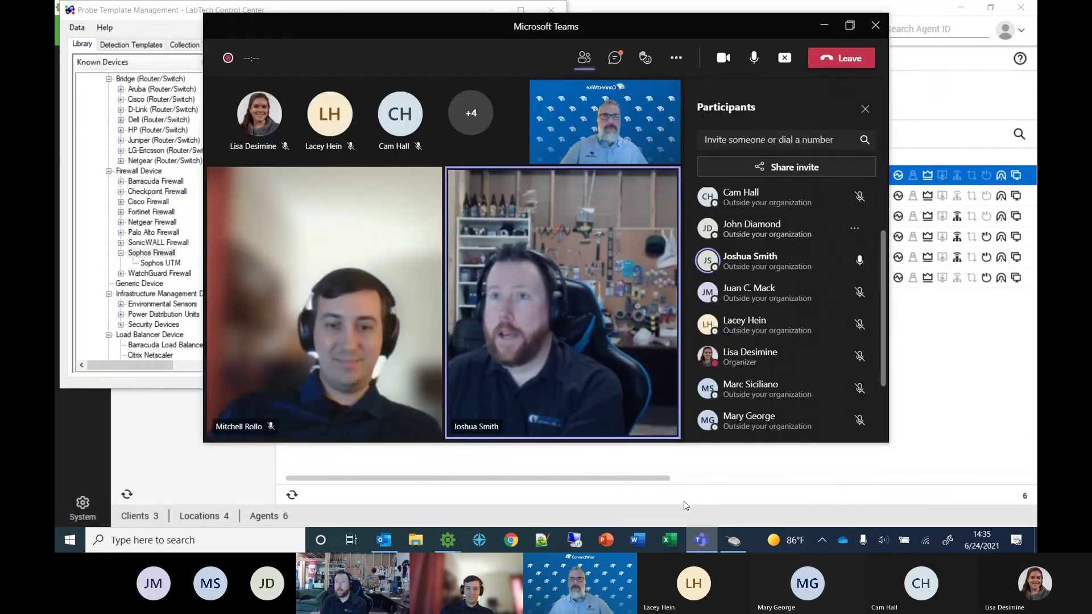